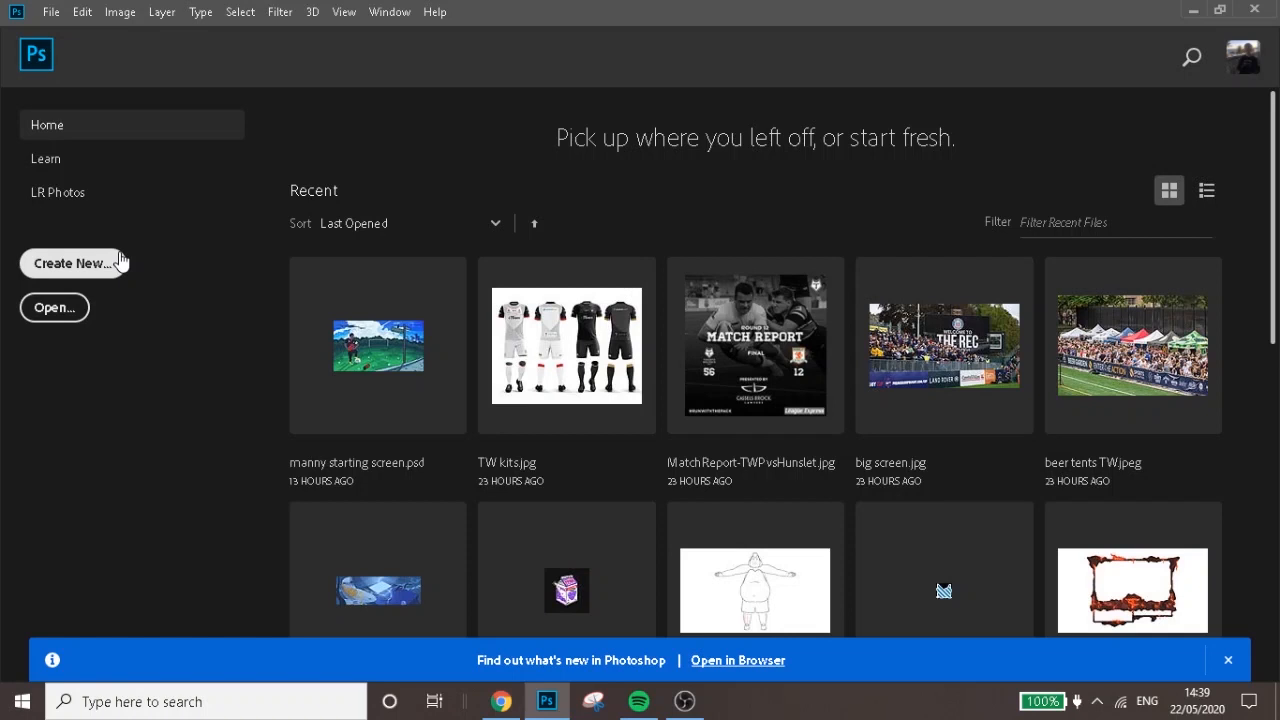
Create a new 3000 x 1000 px document at 300 pixels/inch from the recent custom preset
{"action": "left_click", "coordinate": [72, 263]}
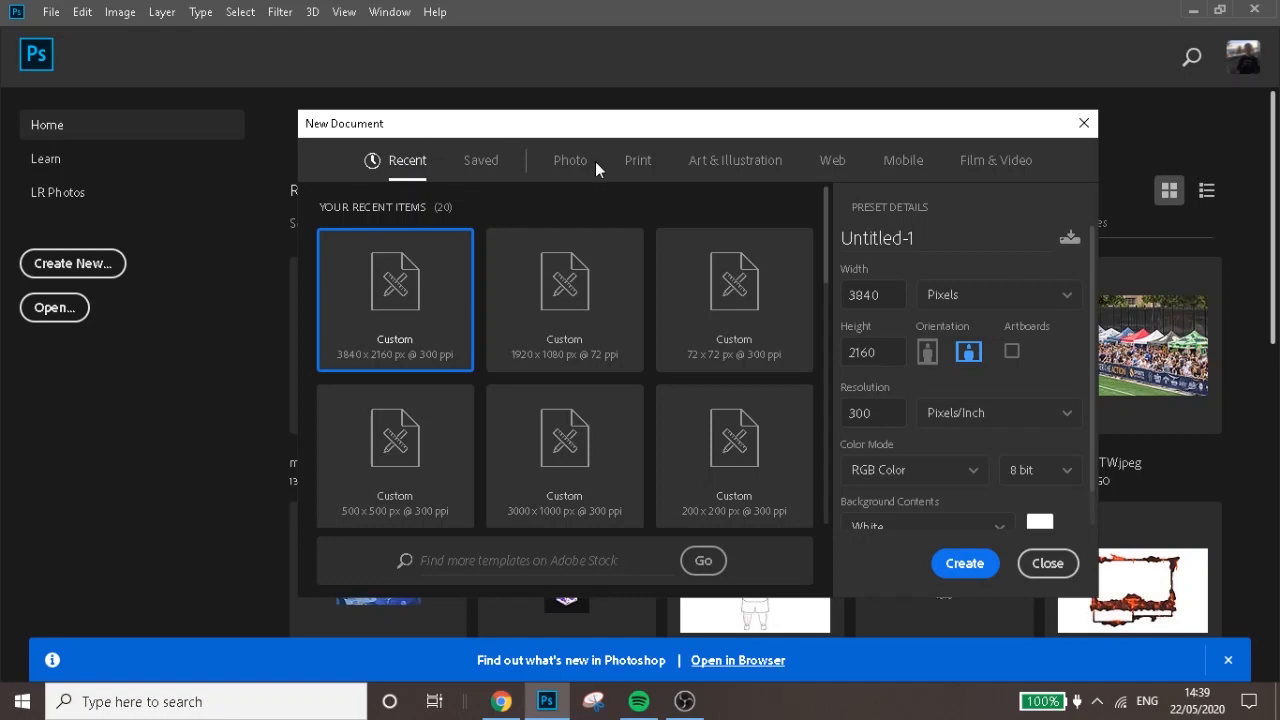
{"action": "left_click", "coordinate": [603, 491]}
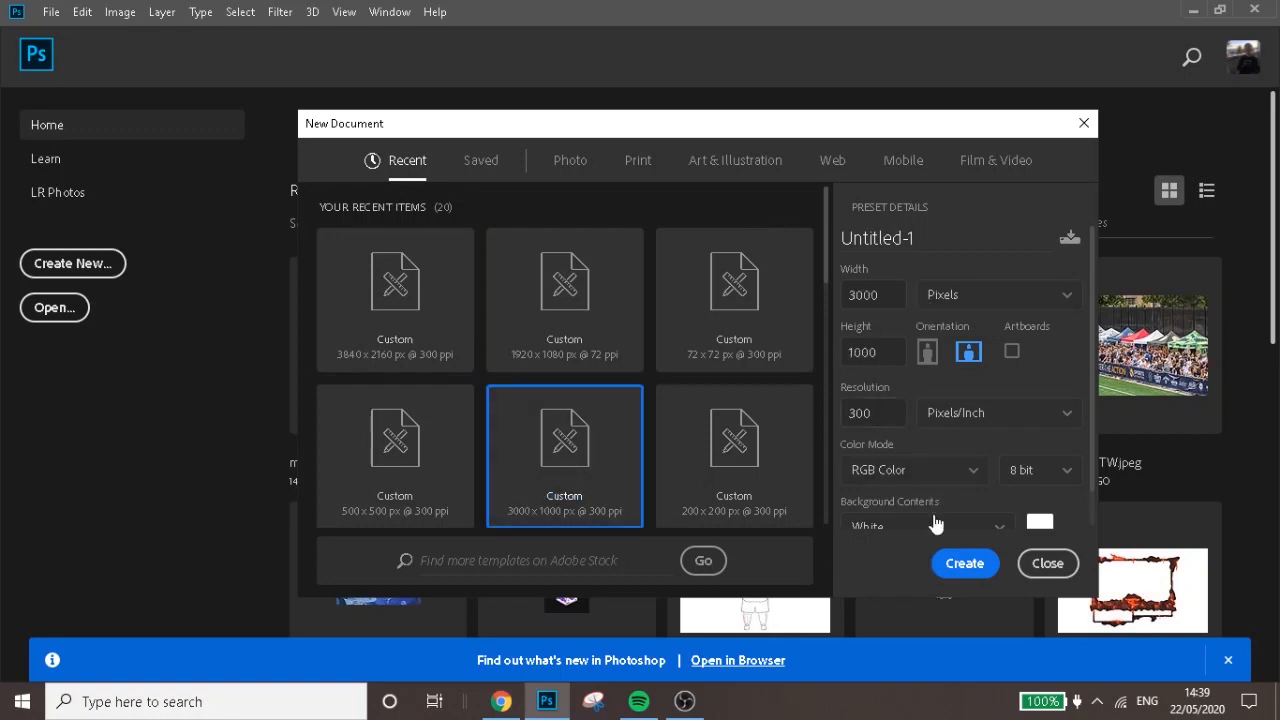
{"action": "left_click", "coordinate": [946, 562]}
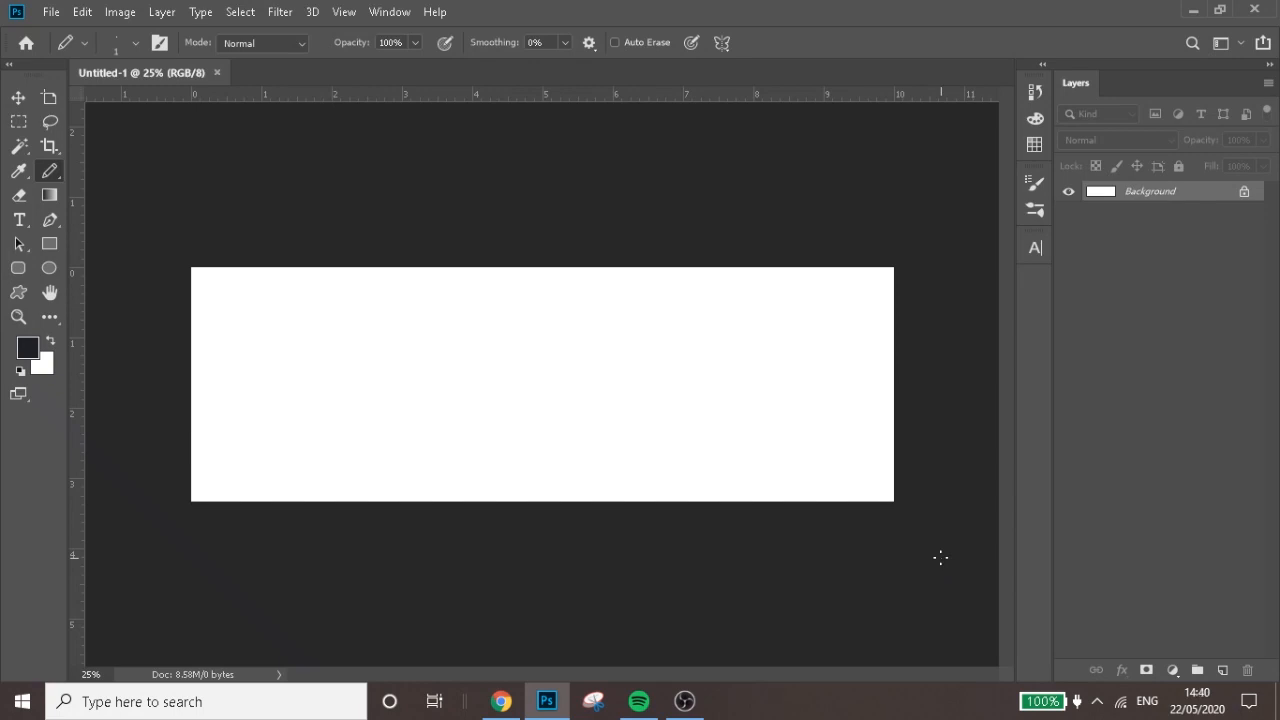
Resize the image to 375 x 125 pixels, keeping the proportions linked and Nearest Neighbor resampling
{"action": "left_click", "coordinate": [18, 98]}
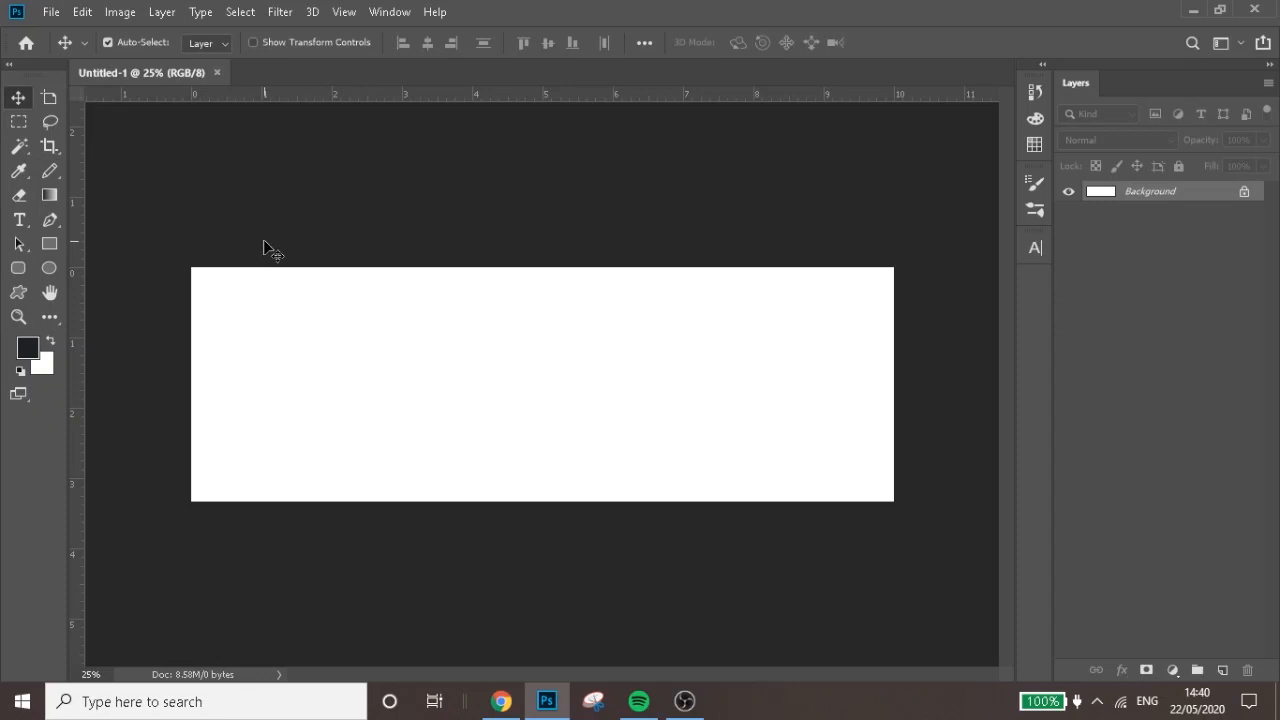
{"action": "left_click", "coordinate": [120, 12]}
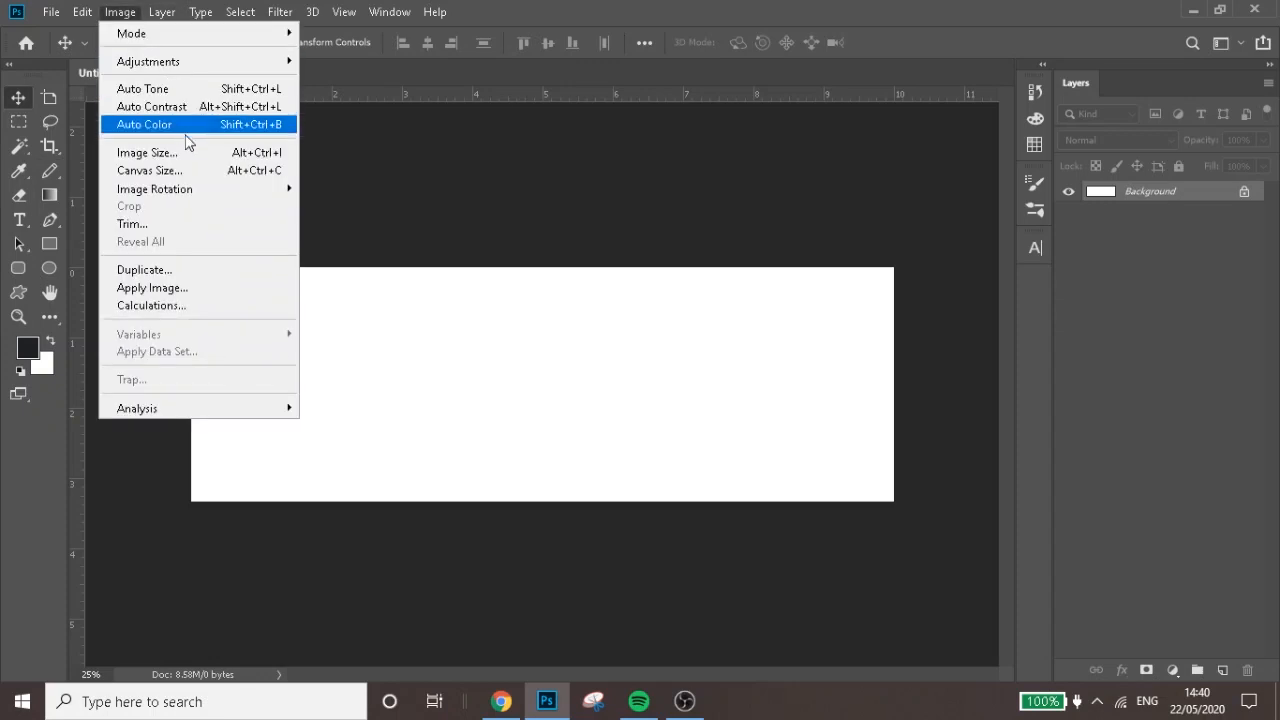
{"action": "left_click", "coordinate": [185, 155]}
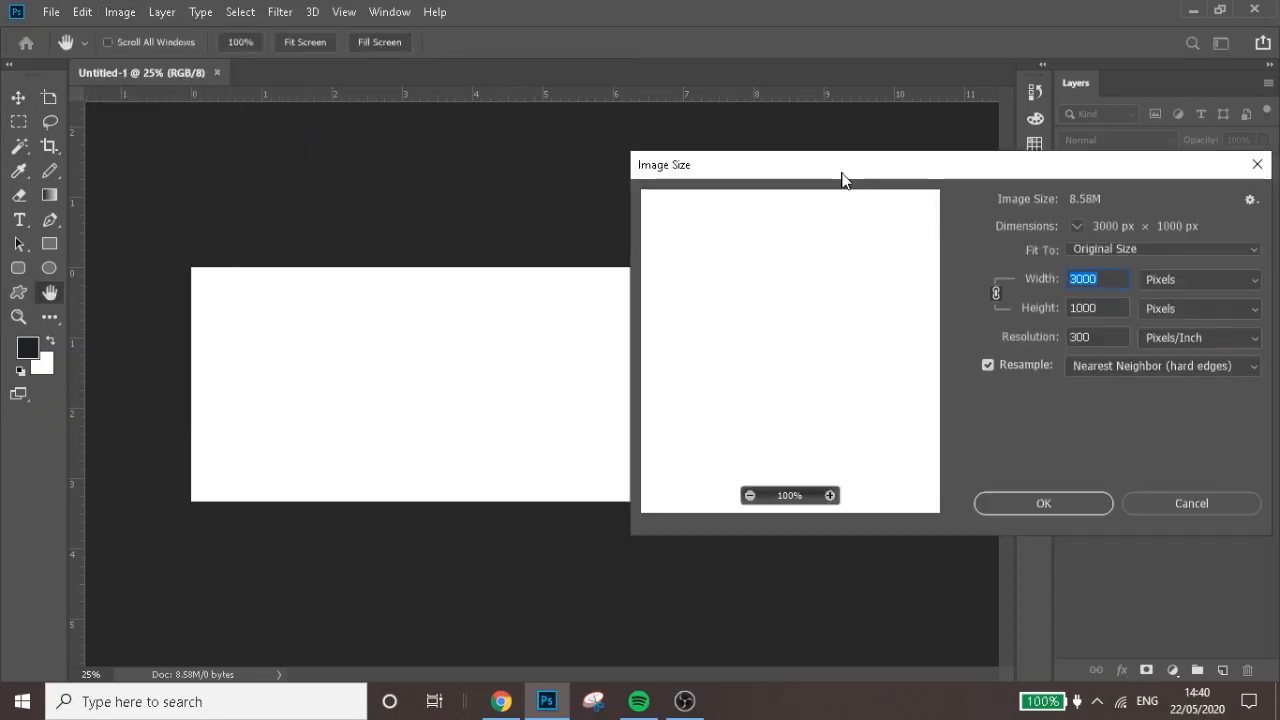
{"action": "left_click_drag", "start_coordinate": [845, 177], "coordinate": [790, 163]}
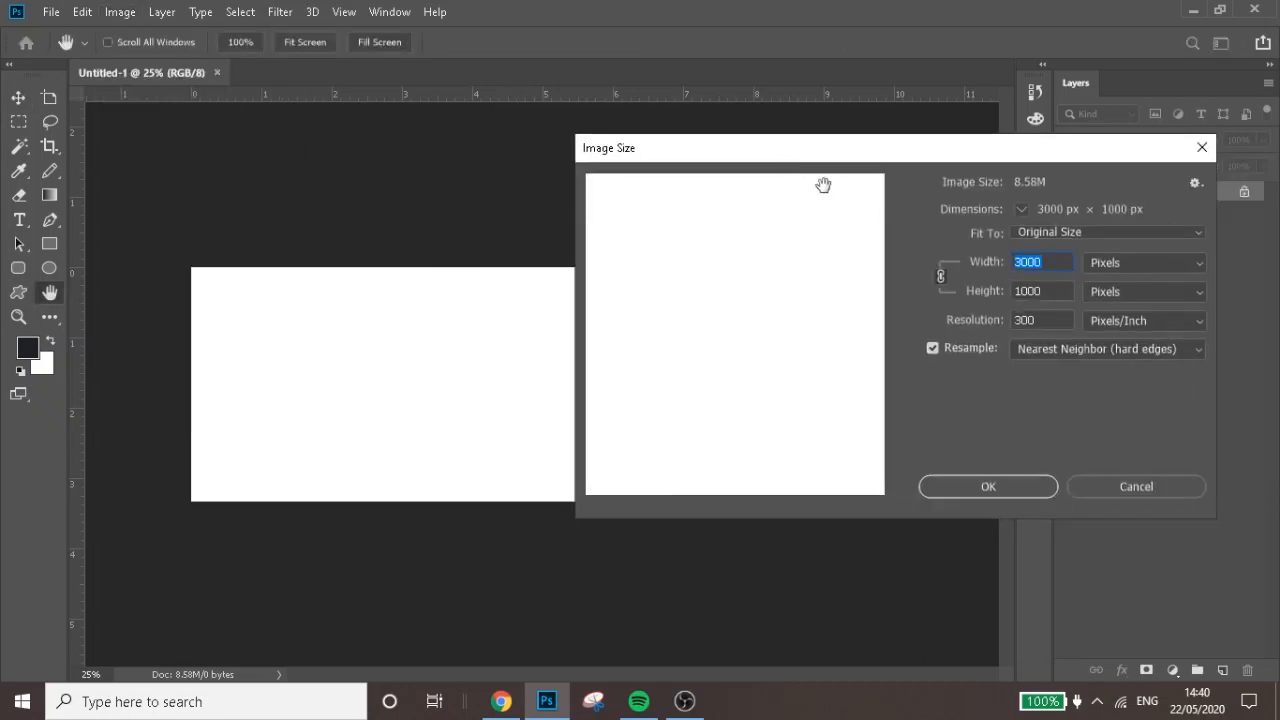
{"action": "left_click", "coordinate": [1046, 261]}
{"action": "key", "text": "BackSpace"}
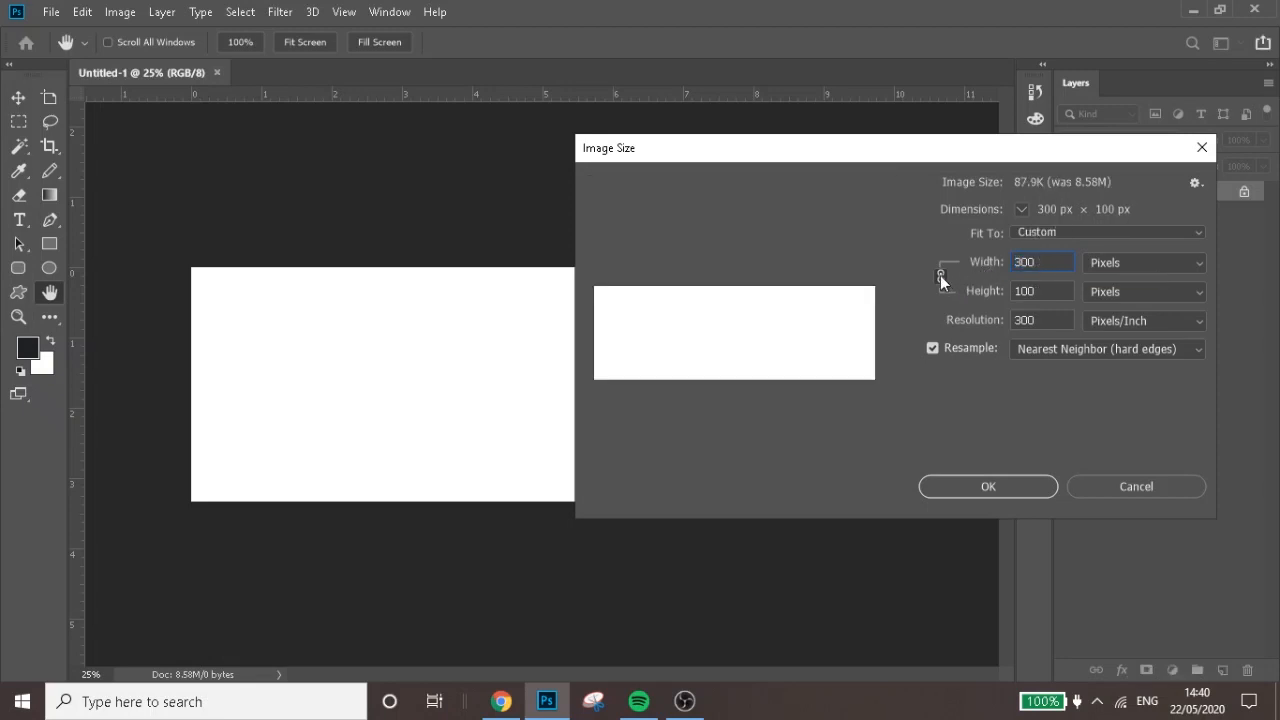
{"action": "left_click_drag", "start_coordinate": [970, 272], "coordinate": [1040, 282]}
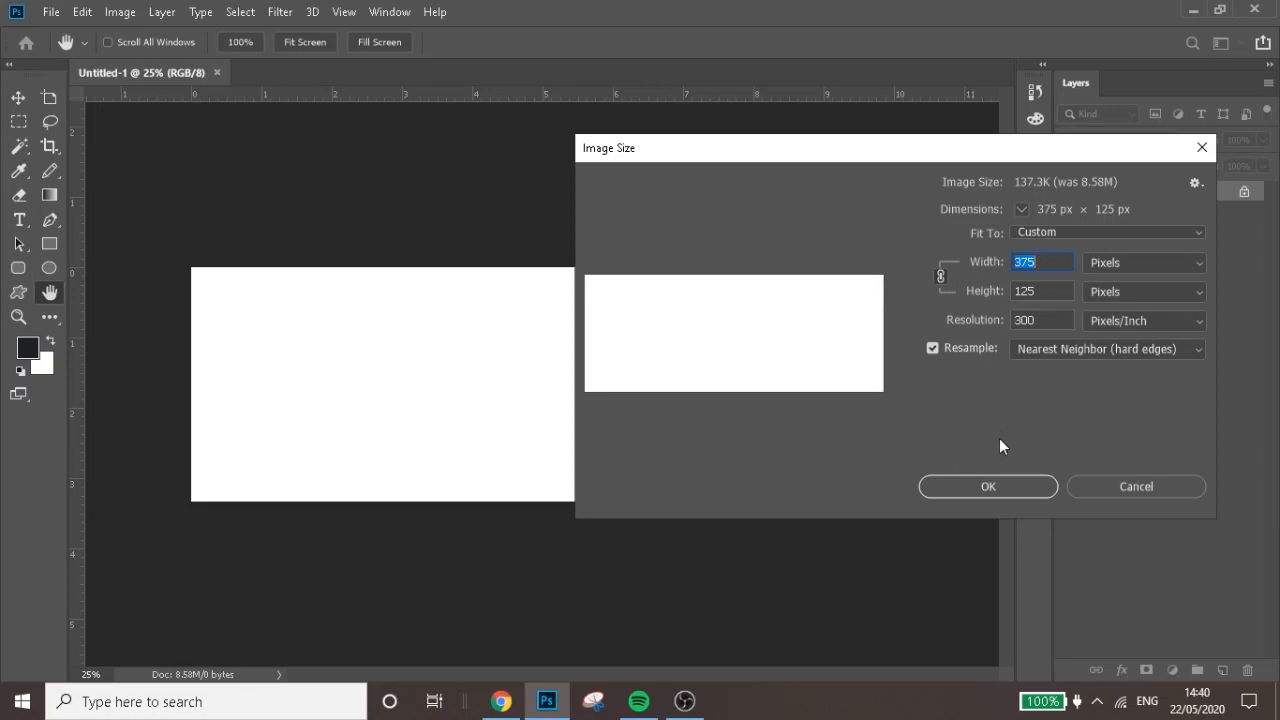
{"action": "left_click", "coordinate": [981, 486]}
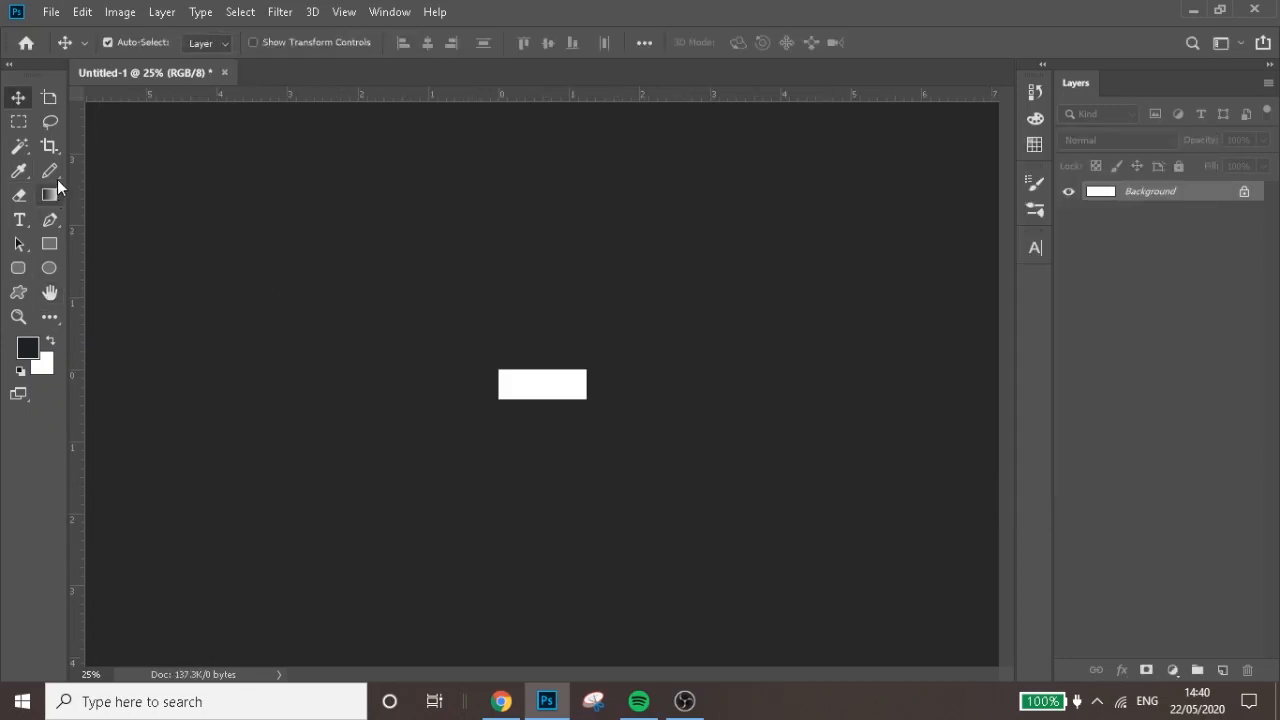
Set the foreground colour to dark navy #0a0d1a and fill the whole Background layer with it
{"action": "left_click", "coordinate": [50, 172]}
{"action": "key", "text": "ctrl+plus"}
{"action": "key", "text": "ctrl+plus"}
{"action": "key", "text": "ctrl+plus"}
{"action": "key", "text": "ctrl+plus"}
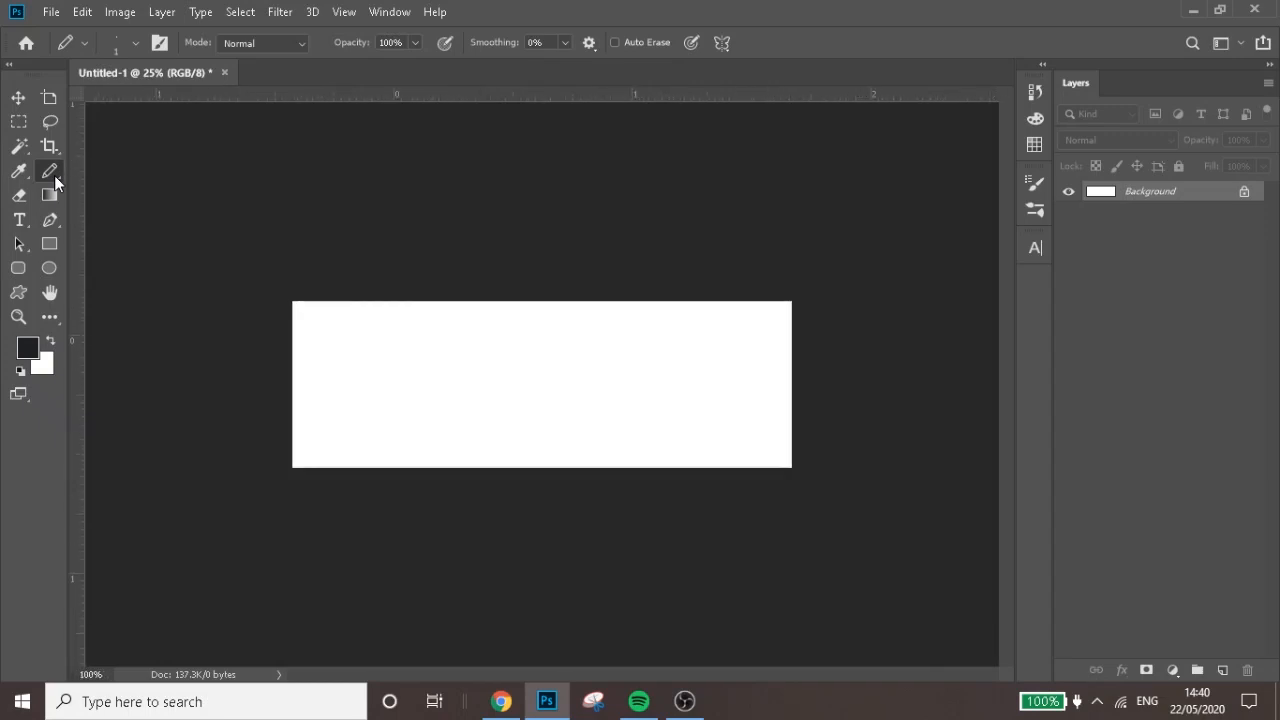
{"action": "key", "text": "ctrl+plus"}
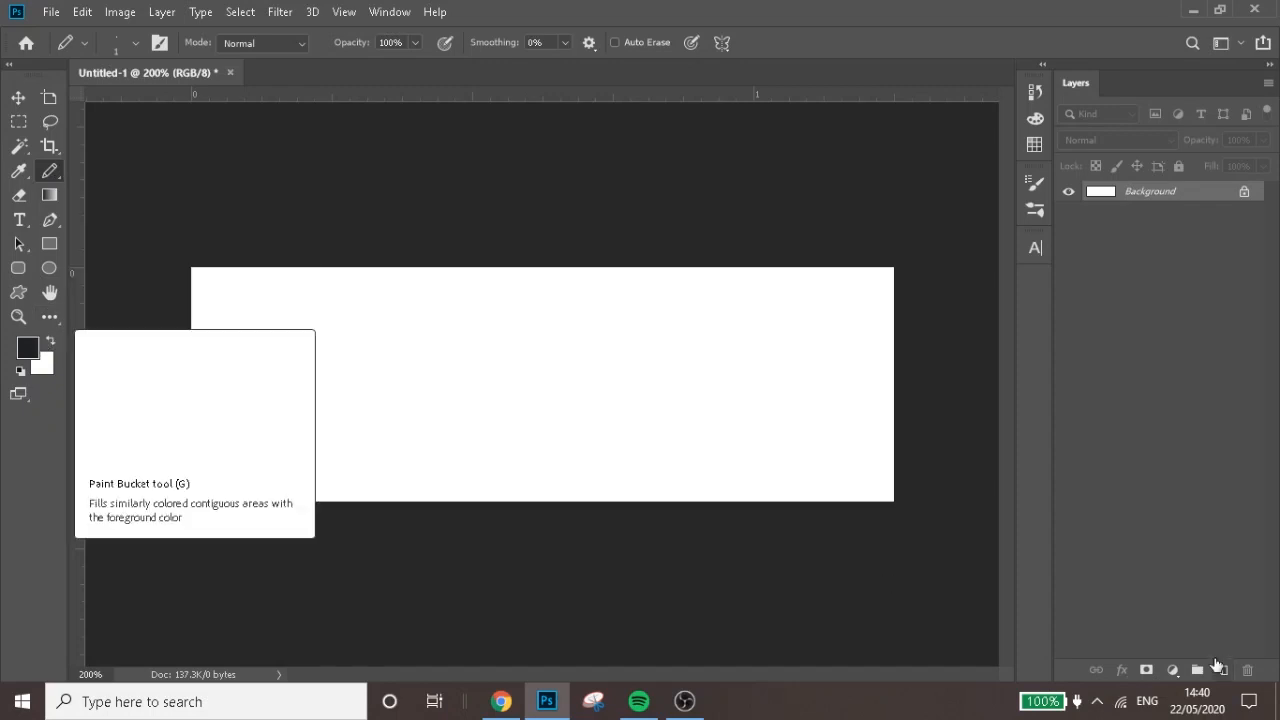
{"action": "left_click", "coordinate": [27, 346]}
{"action": "left_click_drag", "start_coordinate": [829, 325], "coordinate": [827, 208]}
{"action": "left_click_drag", "start_coordinate": [1043, 343], "coordinate": [1041, 325]}
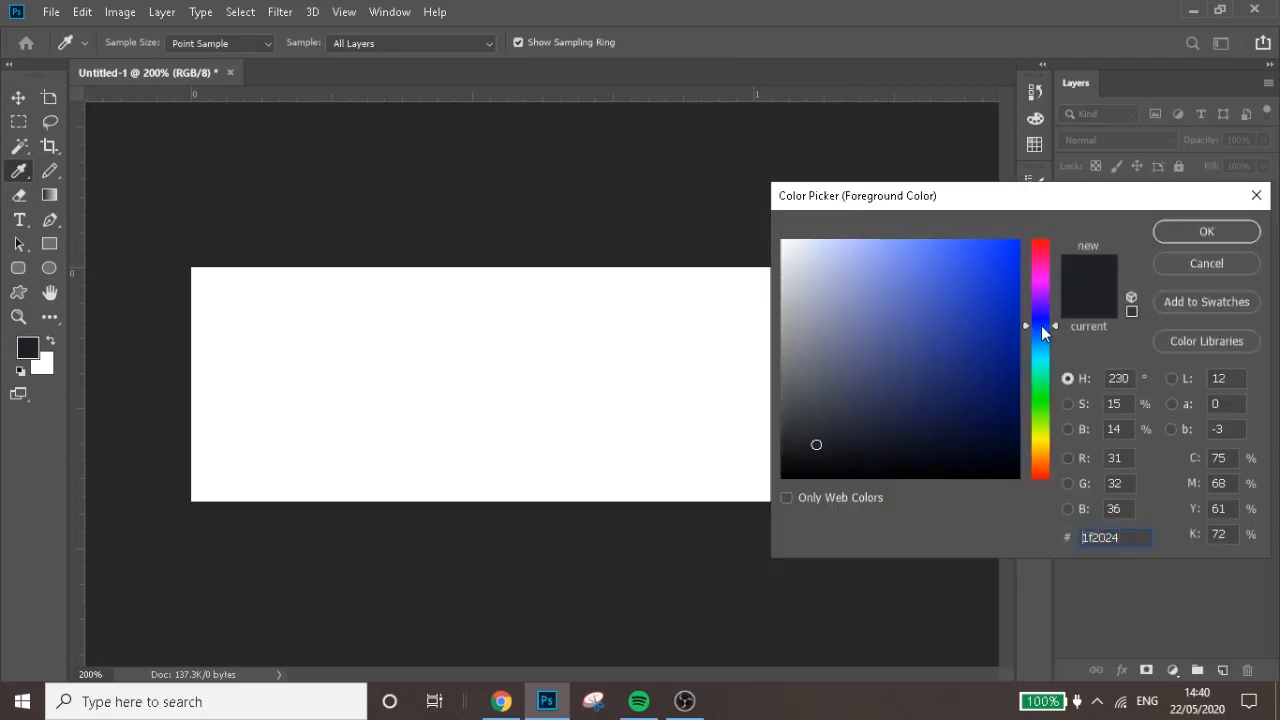
{"action": "left_click_drag", "start_coordinate": [931, 453], "coordinate": [929, 452]}
{"action": "key", "text": "Return"}
{"action": "key", "text": "alt+BackSpace"}
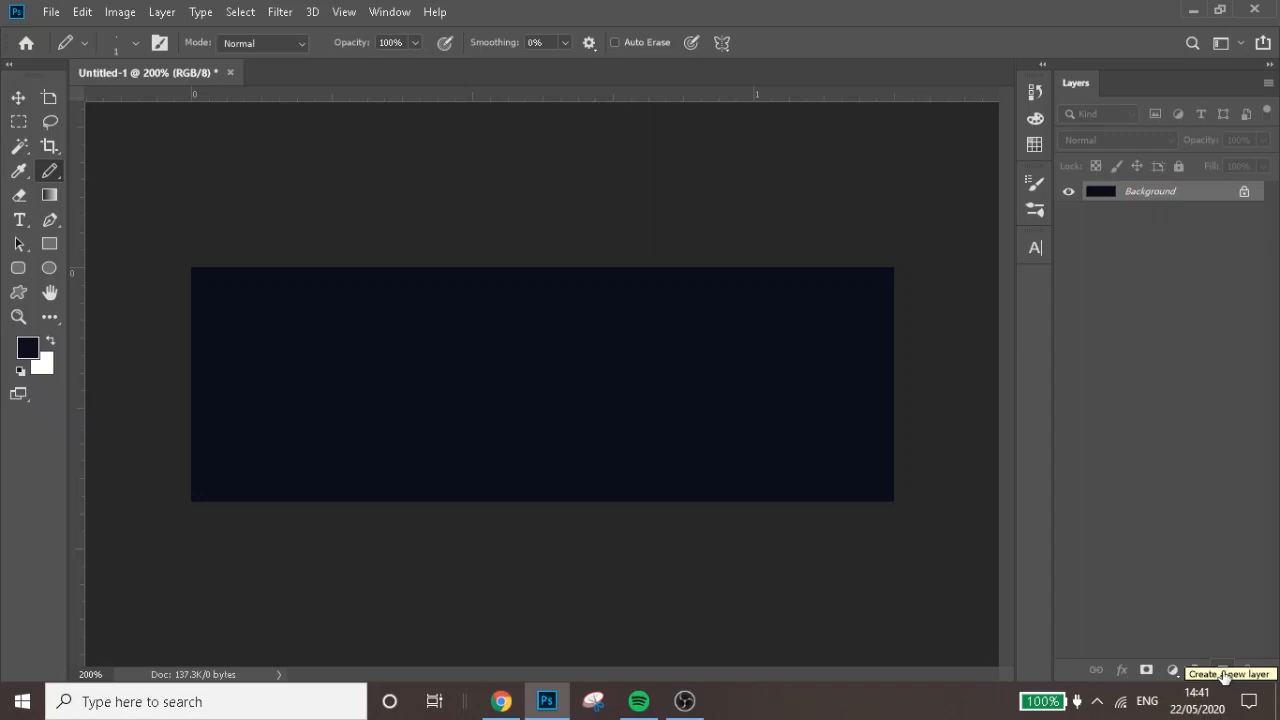
Darken the Background layer with a Hue/Saturation adjustment, setting Lightness to -32
{"action": "key", "text": "ctrl+u"}
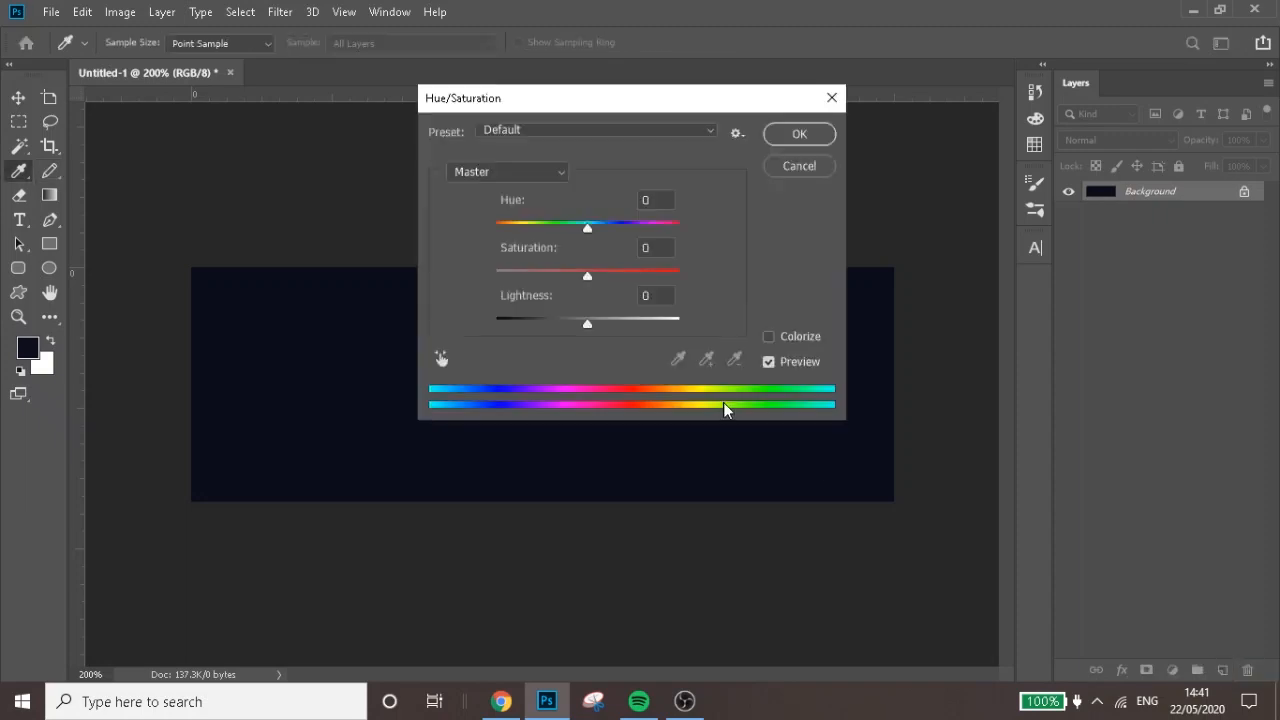
{"action": "left_click", "coordinate": [569, 321]}
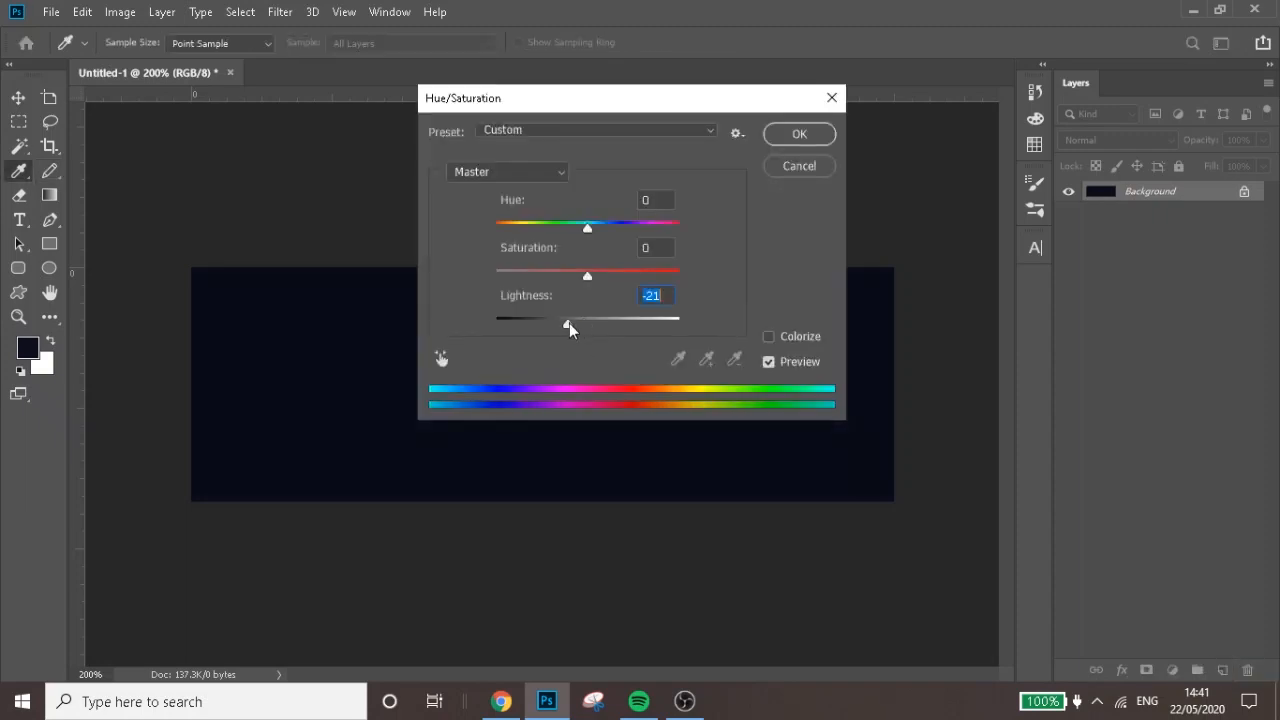
{"action": "left_click_drag", "start_coordinate": [545, 322], "coordinate": [560, 322]}
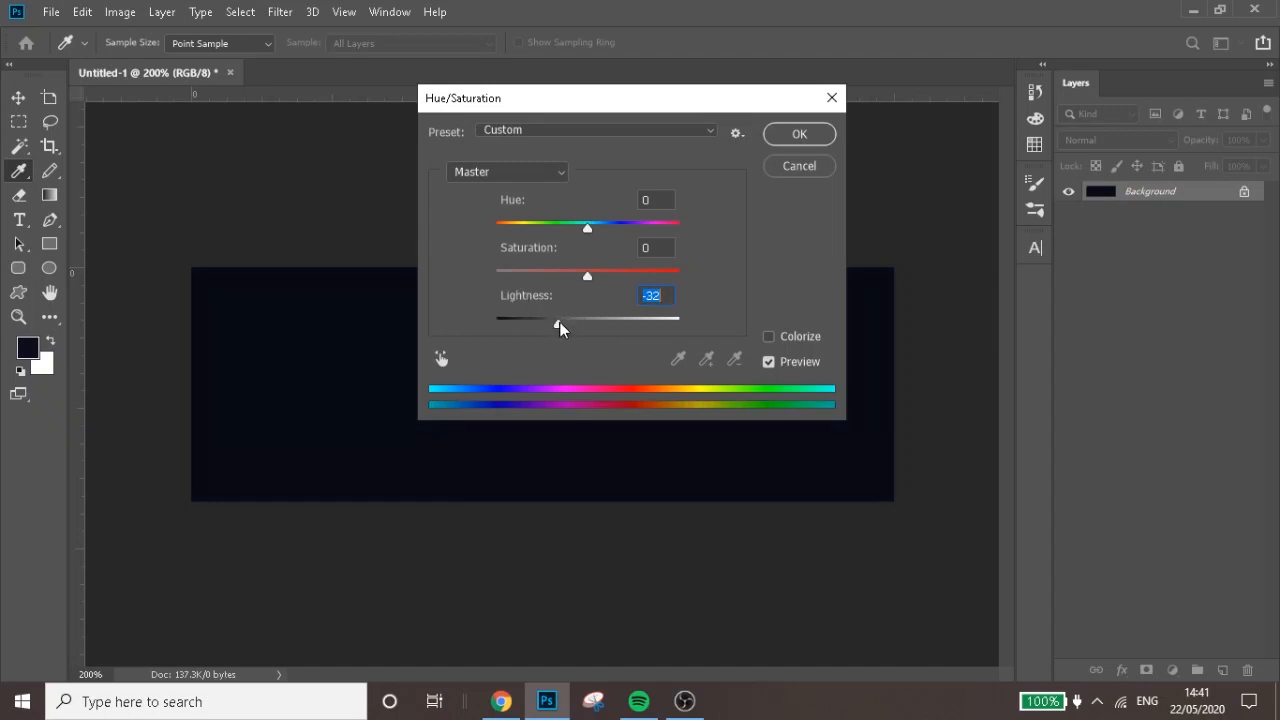
{"action": "left_click", "coordinate": [792, 135]}
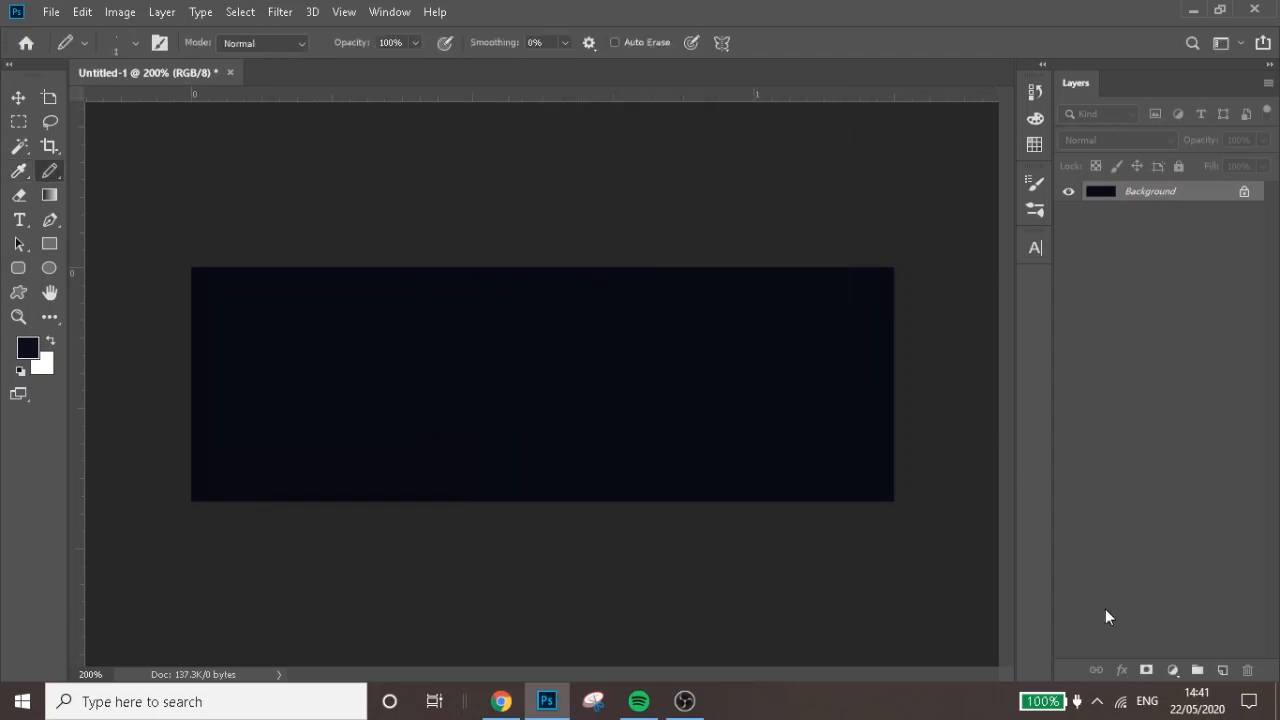
Add a new layer above the Background and set the foreground colour to bright blue #2aa2e7
{"action": "left_click", "coordinate": [1222, 670]}
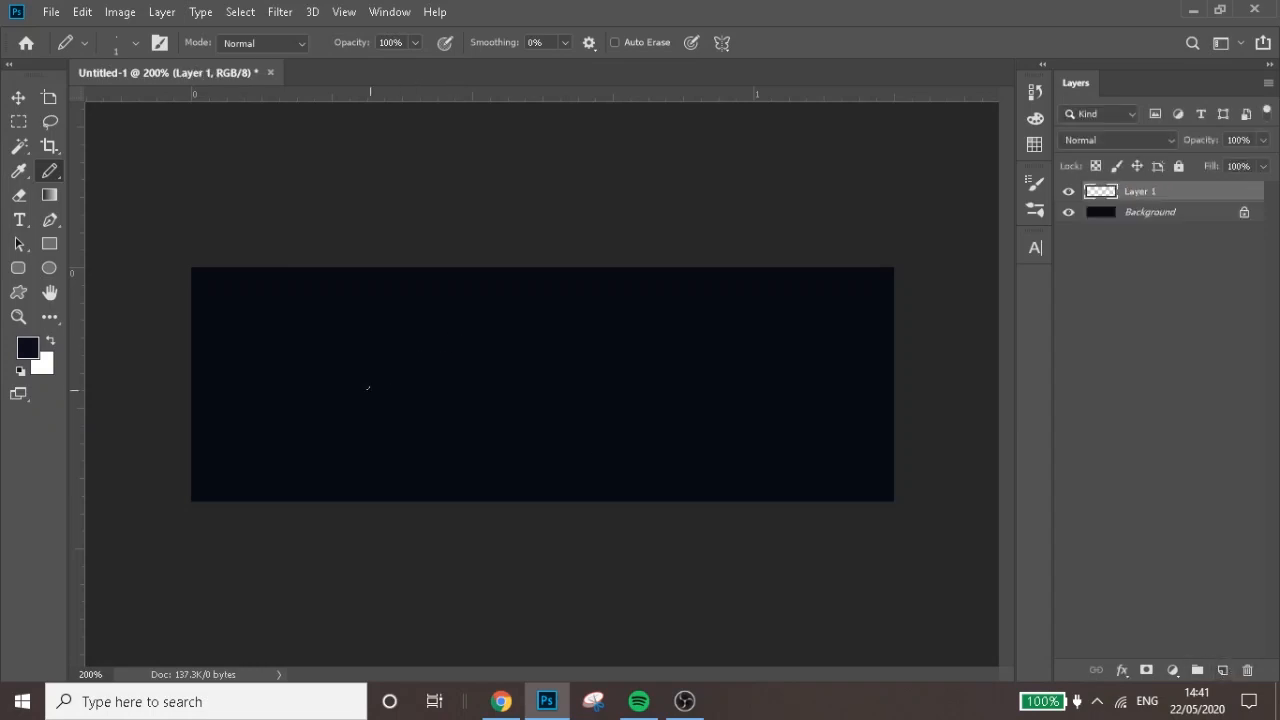
{"action": "left_click", "coordinate": [28, 352]}
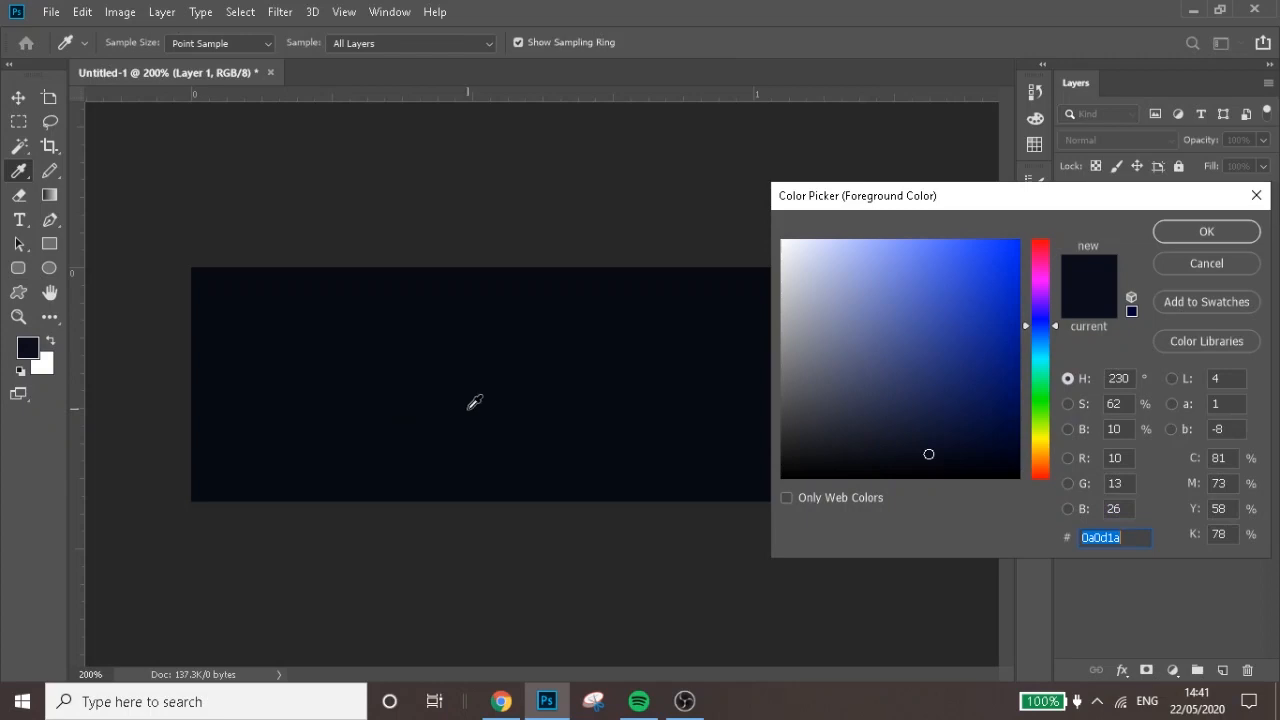
{"action": "left_click", "coordinate": [1035, 337]}
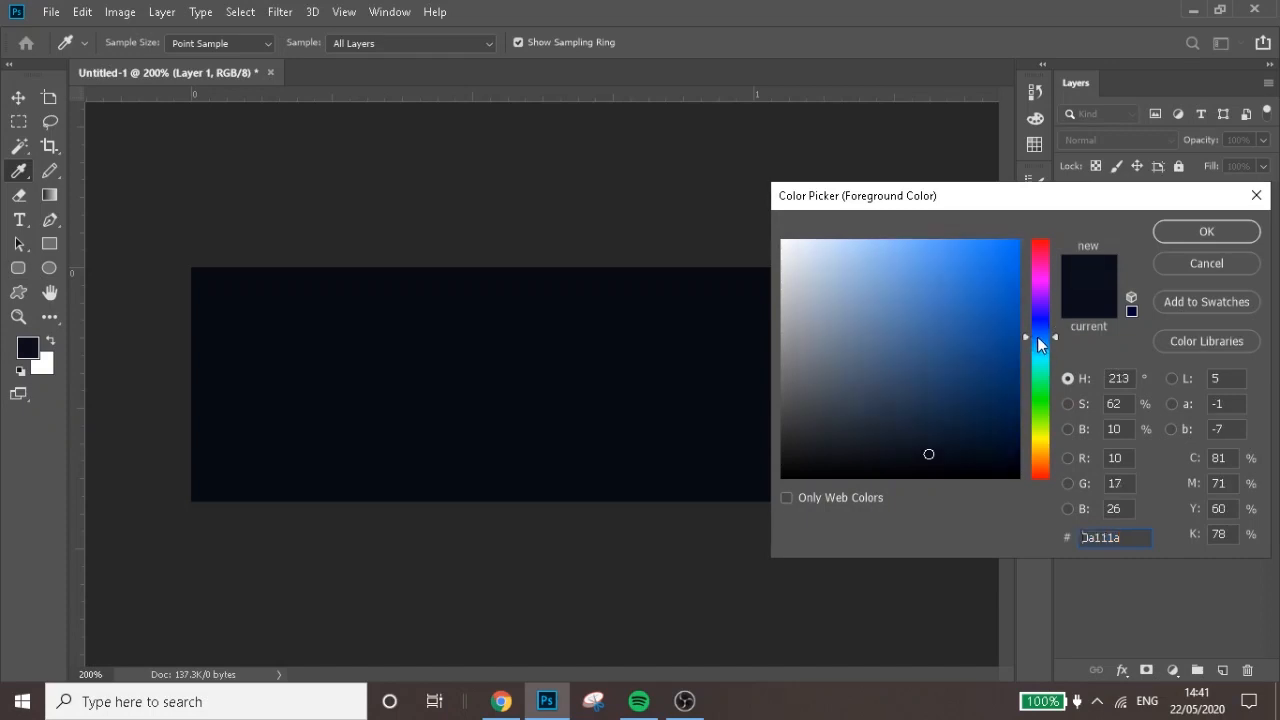
{"action": "left_click_drag", "start_coordinate": [1035, 336], "coordinate": [1035, 344]}
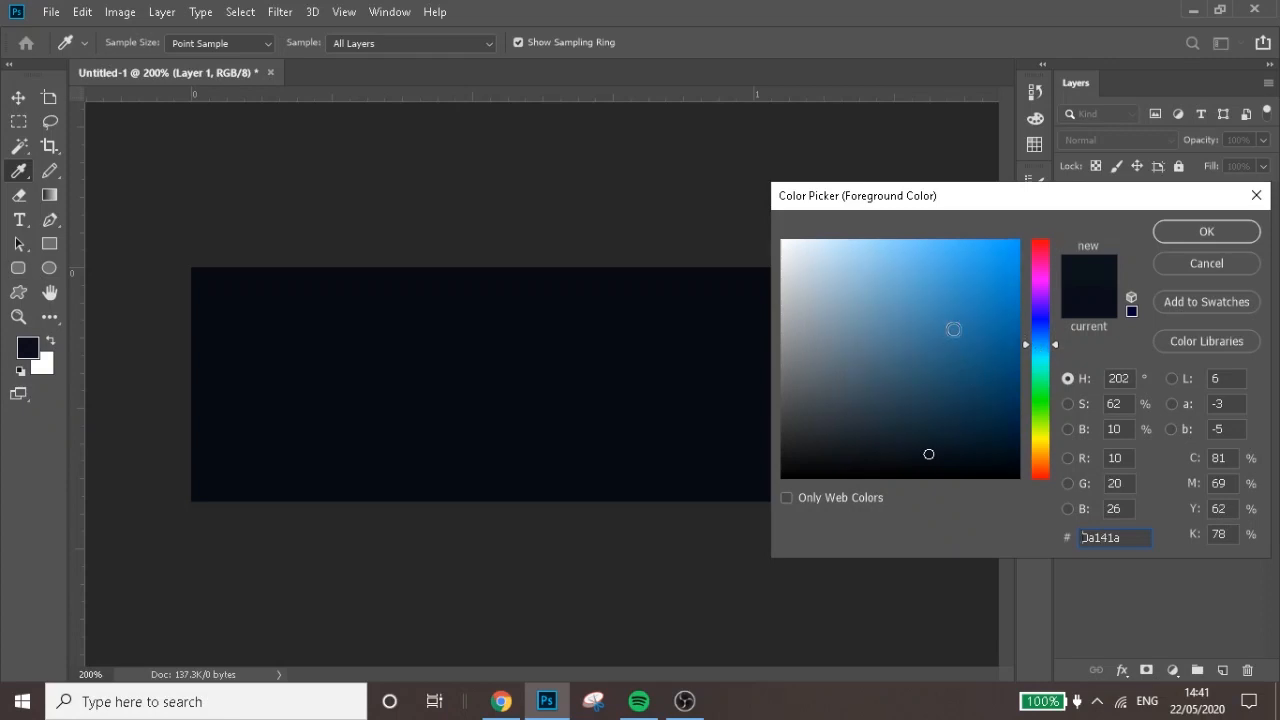
{"action": "left_click_drag", "start_coordinate": [949, 305], "coordinate": [977, 262]}
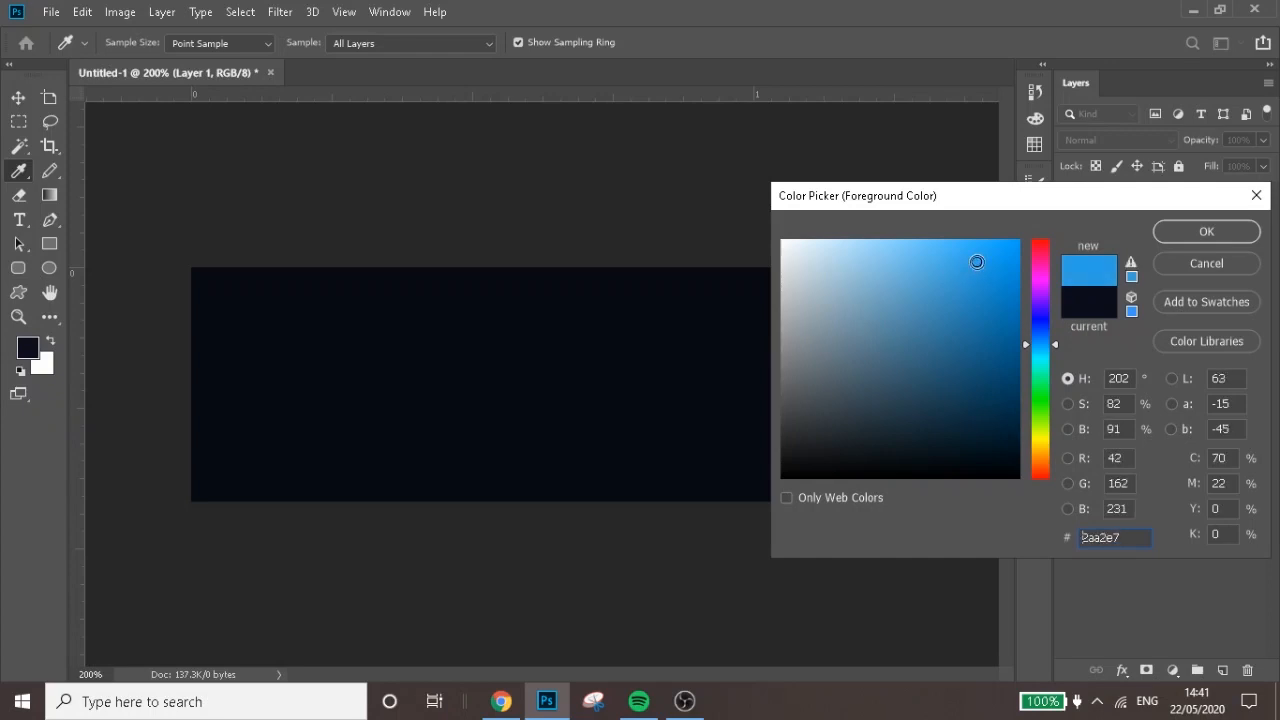
{"action": "left_click", "coordinate": [1240, 238]}
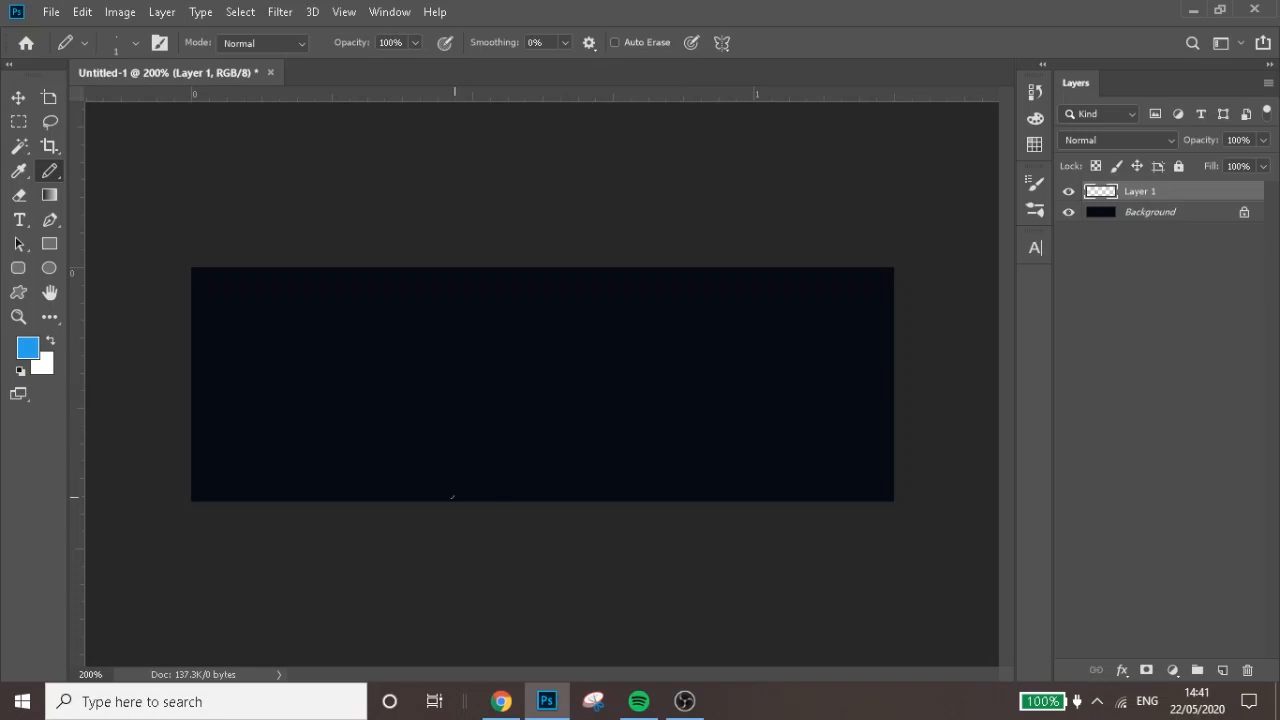
{"action": "mouse_move", "coordinate": [453, 493]}
{"action": "left_mouse_down"}
{"action": "mouse_move", "coordinate": [496, 476]}
{"action": "mouse_move", "coordinate": [496, 489]}
{"action": "mouse_move", "coordinate": [555, 466]}
{"action": "mouse_move", "coordinate": [565, 458]}
{"action": "mouse_move", "coordinate": [544, 461]}
{"action": "mouse_move", "coordinate": [589, 442]}
{"action": "mouse_move", "coordinate": [595, 415]}
{"action": "mouse_move", "coordinate": [622, 445]}
{"action": "mouse_move", "coordinate": [658, 400]}
{"action": "left_mouse_up"}
{"action": "key", "text": "ctrl+z"}
{"action": "mouse_move", "coordinate": [446, 499]}
{"action": "left_mouse_down"}
{"action": "mouse_move", "coordinate": [555, 471]}
{"action": "mouse_move", "coordinate": [634, 418]}
{"action": "mouse_move", "coordinate": [655, 374]}
{"action": "mouse_move", "coordinate": [643, 330]}
{"action": "mouse_move", "coordinate": [558, 265]}
{"action": "left_mouse_up"}
{"action": "key", "text": "ctrl+z"}
{"action": "mouse_move", "coordinate": [748, 501]}
{"action": "left_mouse_down"}
{"action": "mouse_move", "coordinate": [788, 454]}
{"action": "mouse_move", "coordinate": [730, 312]}
{"action": "mouse_move", "coordinate": [653, 284]}
{"action": "left_mouse_up"}
{"action": "key", "text": "ctrl+z"}
Draw a jagged blue pencil outline from the canvas's lower edge to its upper edge and fill the area right of it
{"action": "mouse_move", "coordinate": [505, 500]}
{"action": "left_mouse_down"}
{"action": "mouse_move", "coordinate": [554, 489]}
{"action": "mouse_move", "coordinate": [663, 420]}
{"action": "mouse_move", "coordinate": [652, 432]}
{"action": "mouse_move", "coordinate": [674, 442]}
{"action": "mouse_move", "coordinate": [668, 459]}
{"action": "mouse_move", "coordinate": [692, 451]}
{"action": "mouse_move", "coordinate": [720, 431]}
{"action": "mouse_move", "coordinate": [731, 398]}
{"action": "mouse_move", "coordinate": [798, 357]}
{"action": "mouse_move", "coordinate": [774, 353]}
{"action": "mouse_move", "coordinate": [781, 329]}
{"action": "mouse_move", "coordinate": [722, 321]}
{"action": "mouse_move", "coordinate": [730, 301]}
{"action": "mouse_move", "coordinate": [661, 272]}
{"action": "left_mouse_up"}
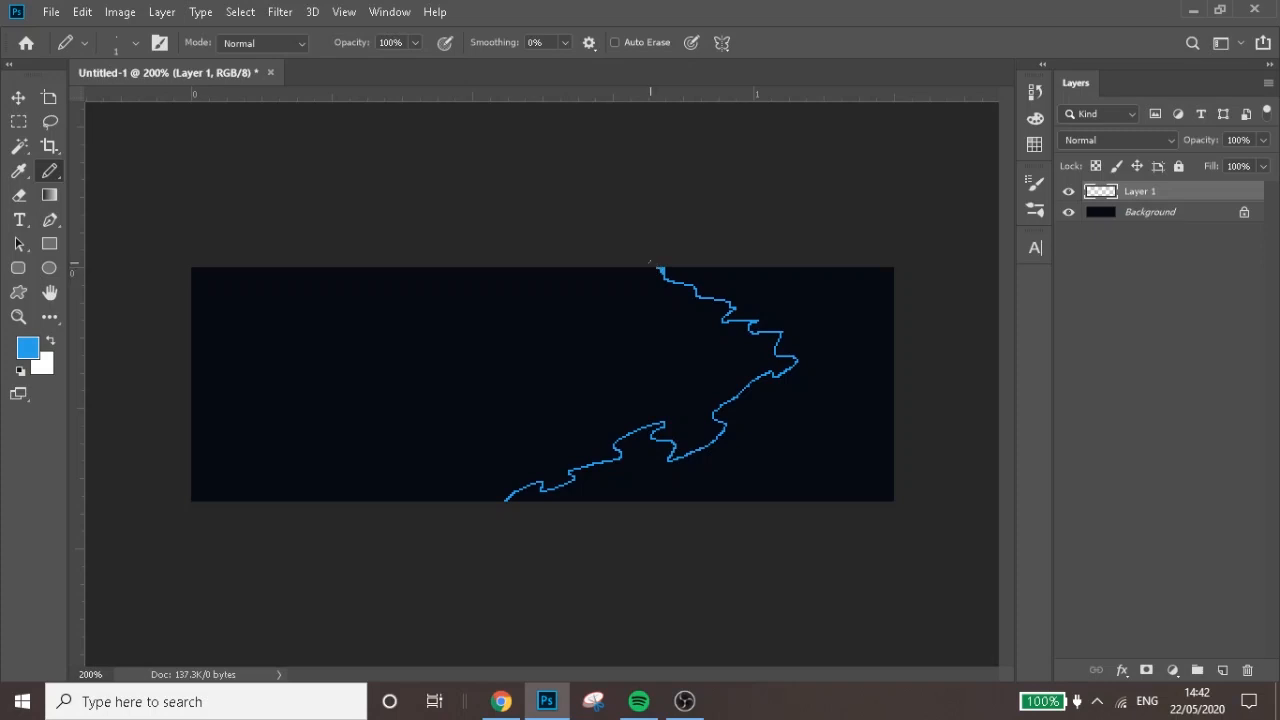
{"action": "key", "text": "g"}
{"action": "left_click", "coordinate": [763, 288]}
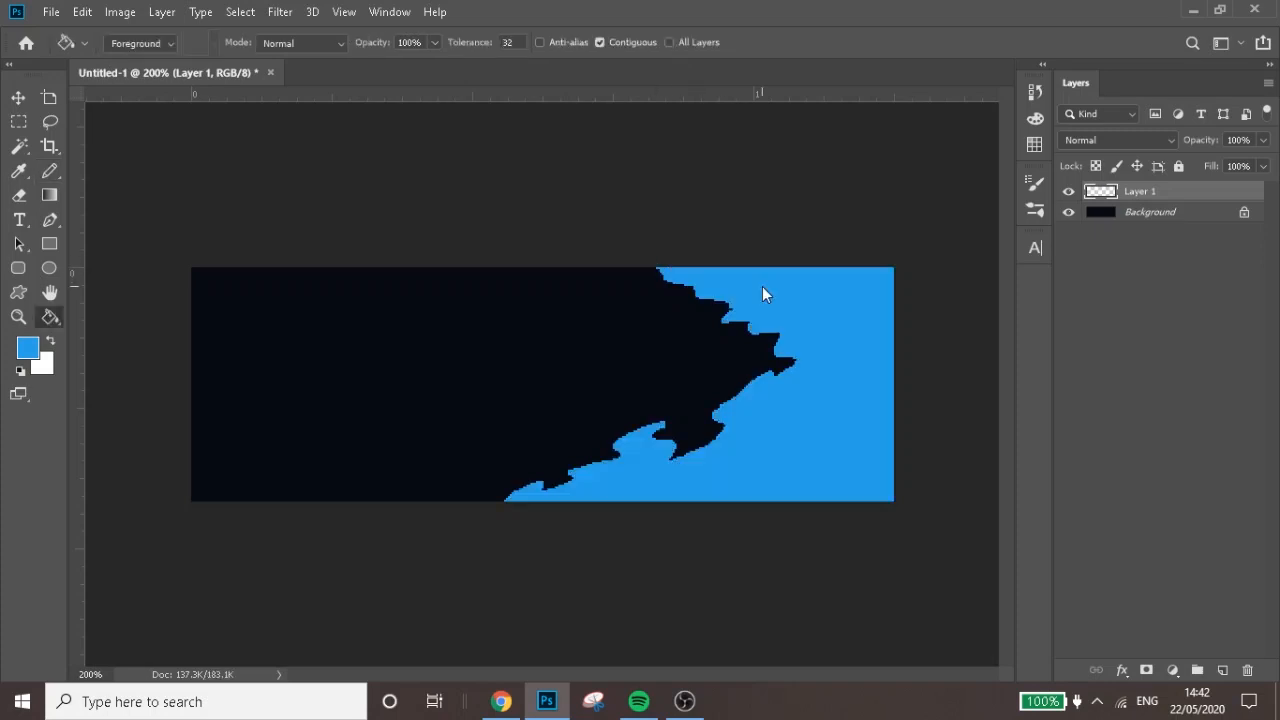
{"action": "key", "text": "b"}
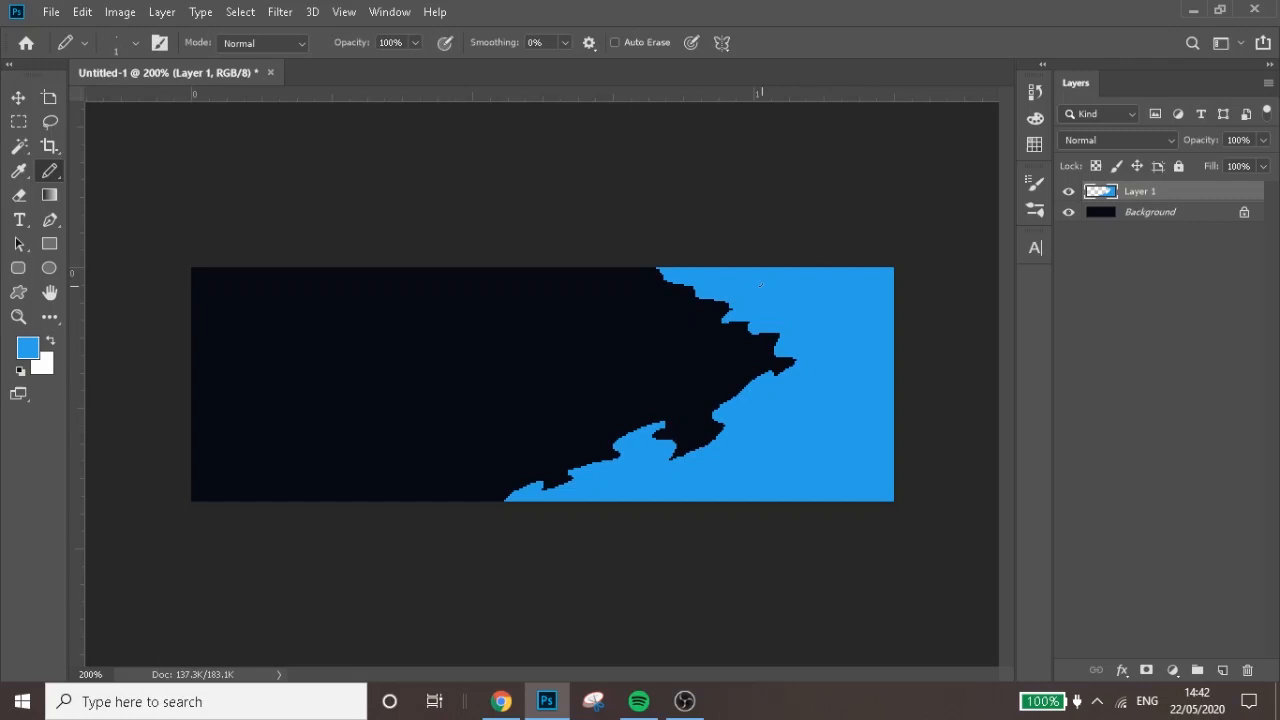
Reduce the opacity of the blue shape's layer to 12%
{"action": "left_click", "coordinate": [1263, 140]}
{"action": "left_click", "coordinate": [1202, 161]}
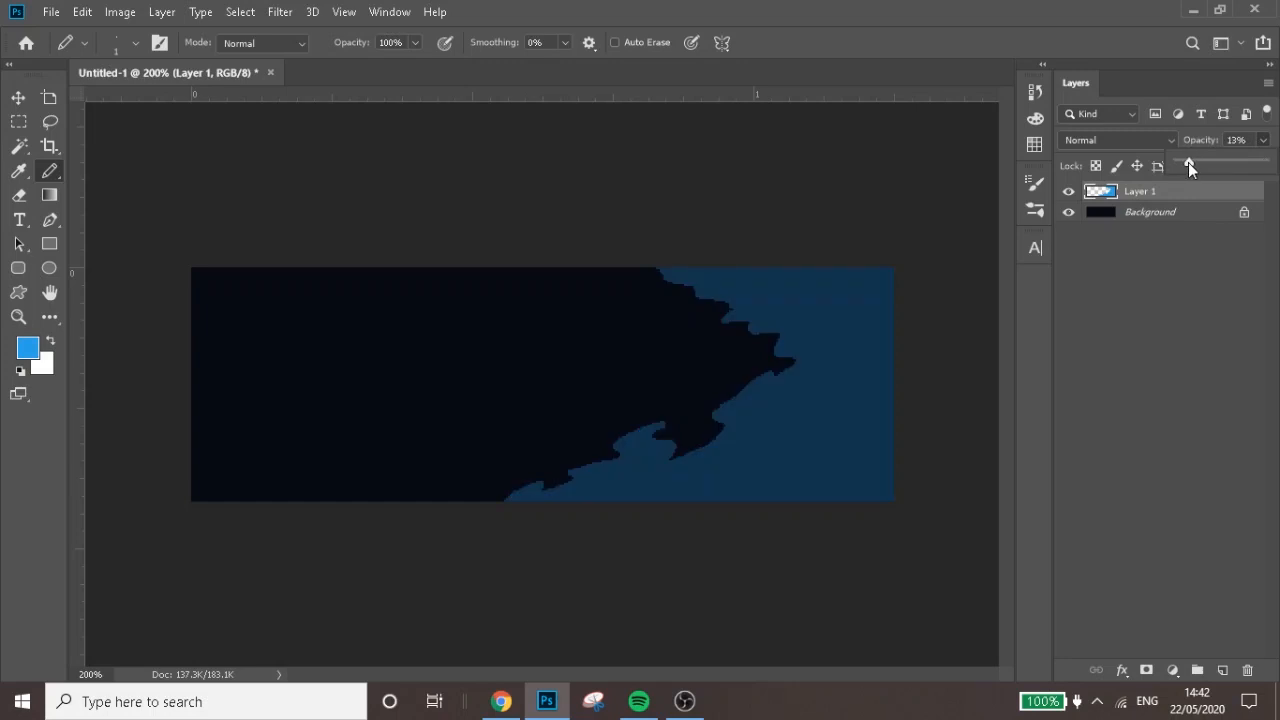
{"action": "left_click_drag", "start_coordinate": [1188, 162], "coordinate": [1187, 162]}
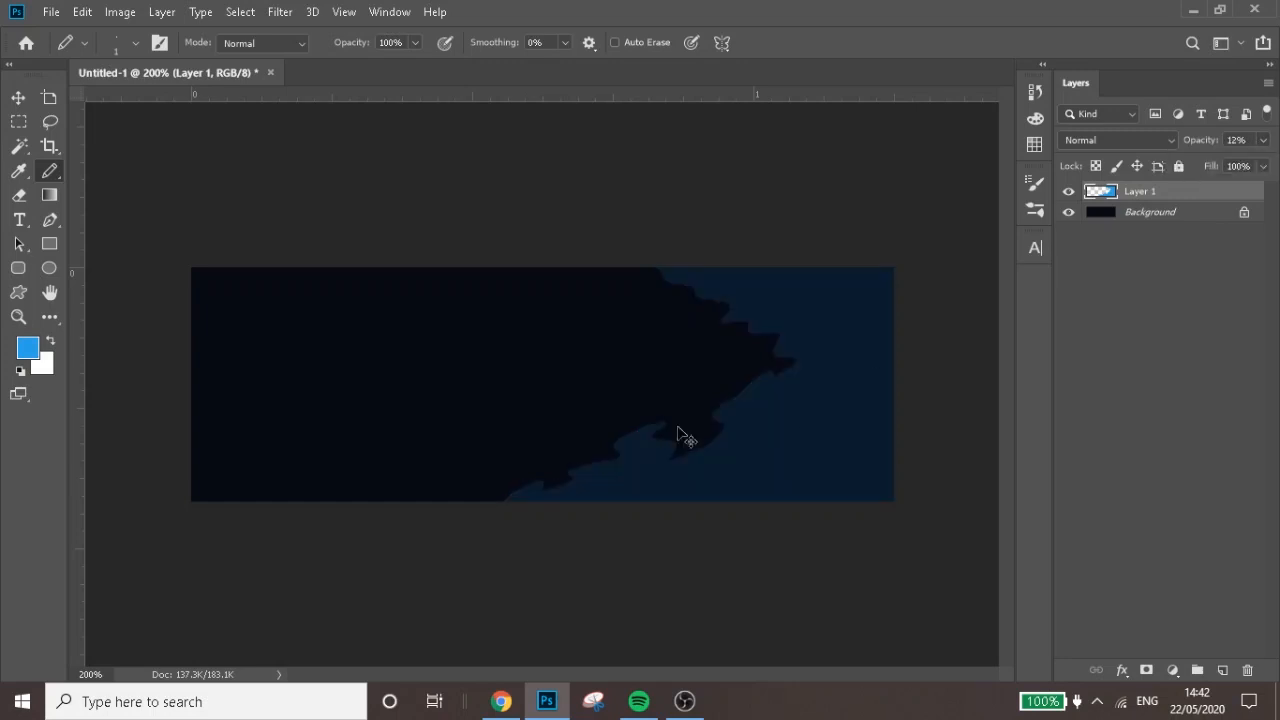
Draw a small closed island shape in the dark notch at the lower part of the jagged edge and fill it blue
{"action": "scroll", "coordinate": [676, 426], "scroll_direction": "up", "scroll_amount": 1}
{"action": "left_click_drag", "start_coordinate": [731, 676], "coordinate": [741, 675]}
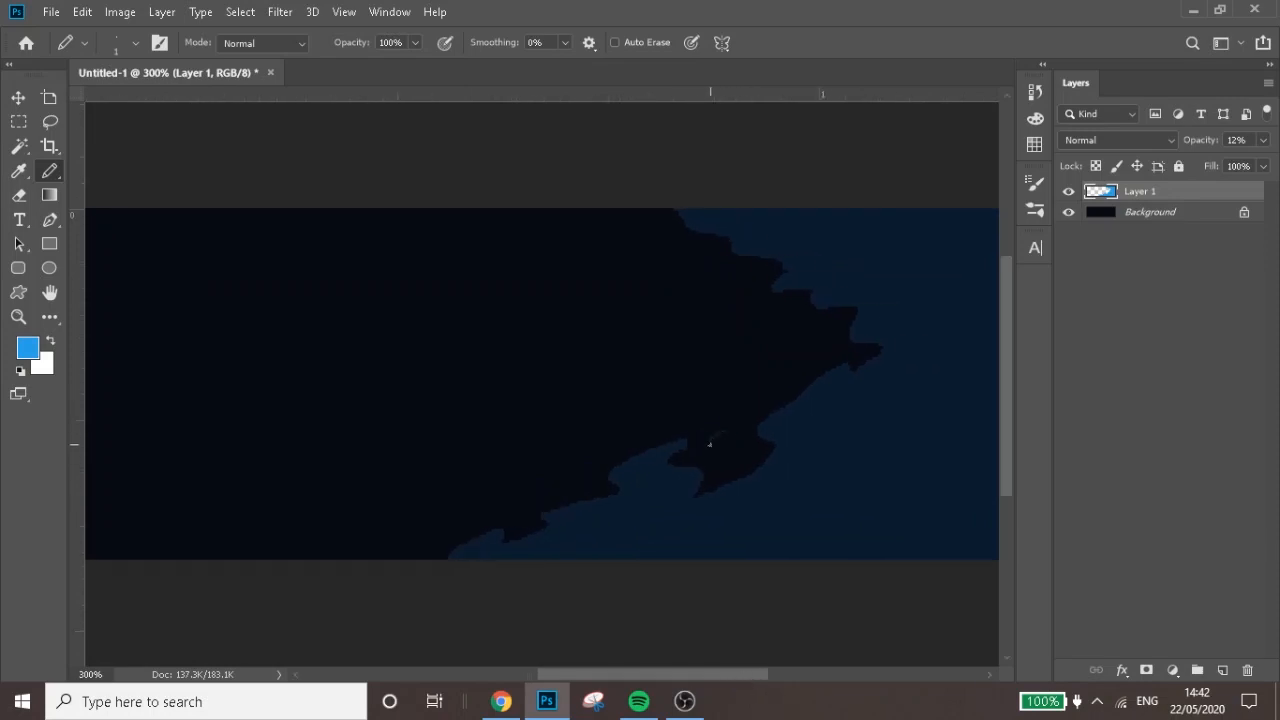
{"action": "mouse_move", "coordinate": [709, 444]}
{"action": "left_mouse_down"}
{"action": "mouse_move", "coordinate": [730, 452]}
{"action": "mouse_move", "coordinate": [721, 433]}
{"action": "left_mouse_up"}
{"action": "key", "text": "g"}
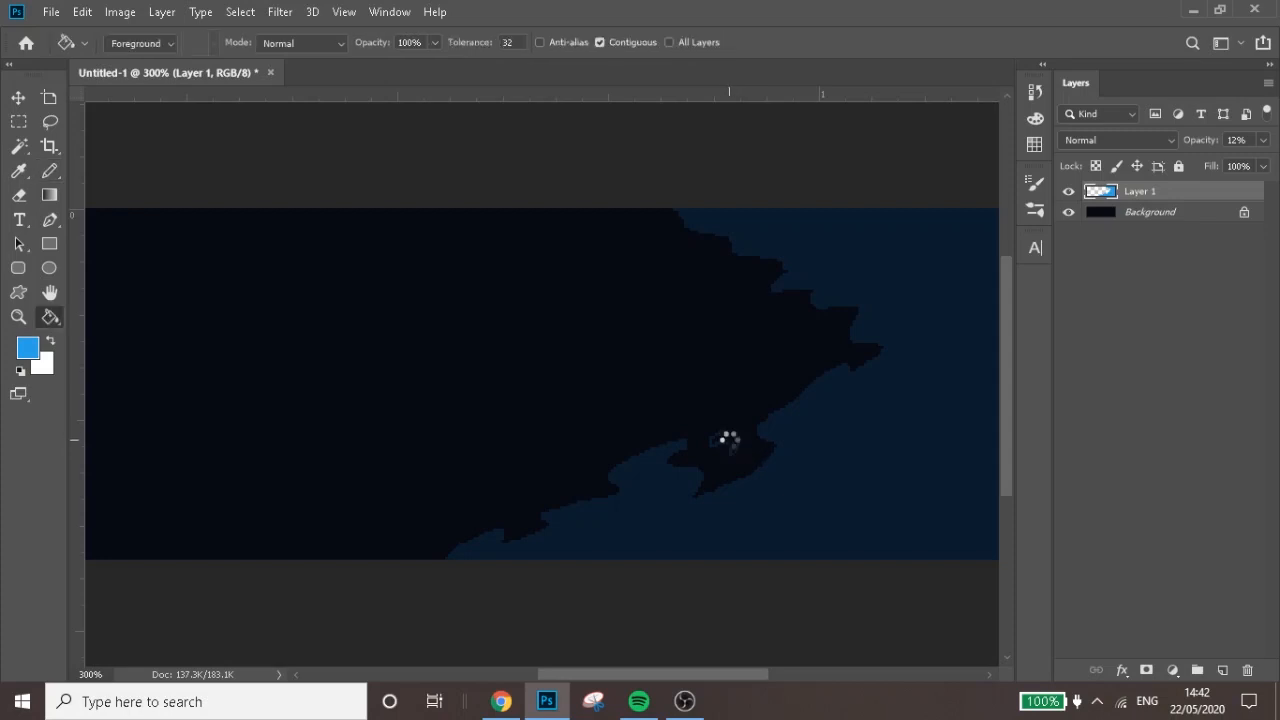
{"action": "left_click", "coordinate": [728, 443]}
Draw a second jagged island inside the dark point near the right end of the edge and fill it blue
{"action": "key", "text": "b"}
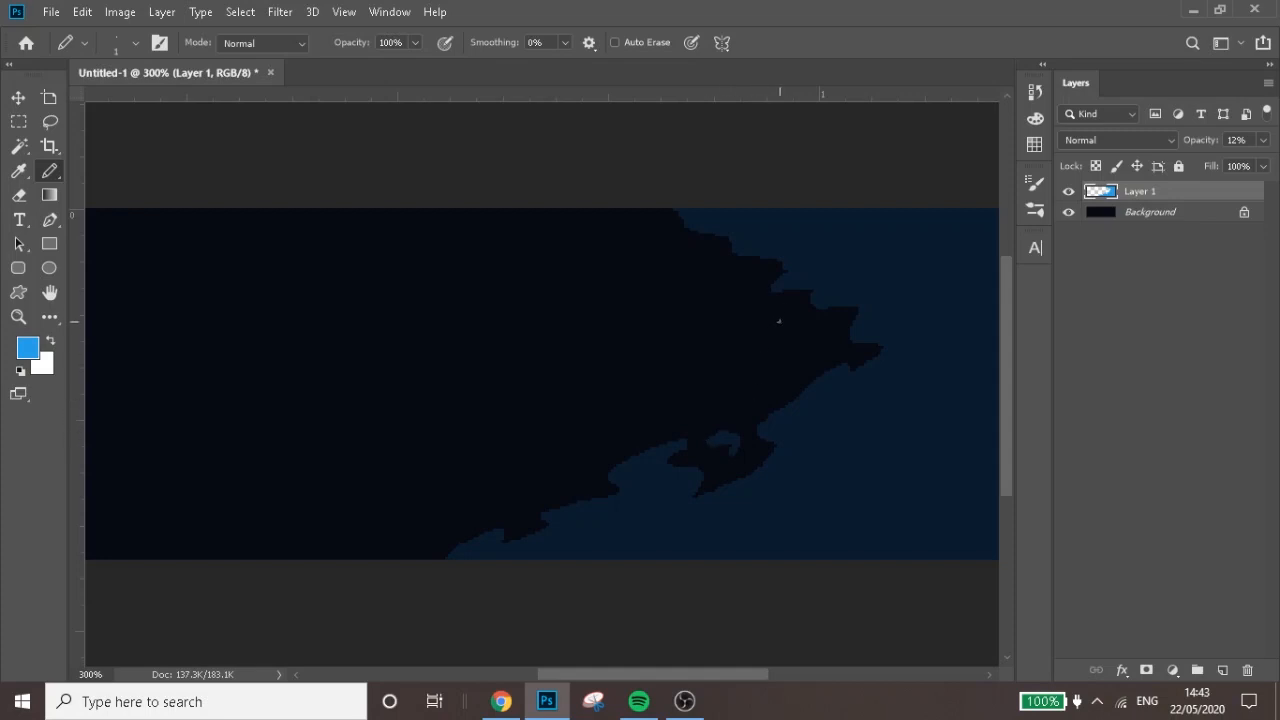
{"action": "mouse_move", "coordinate": [779, 321]}
{"action": "left_mouse_down"}
{"action": "mouse_move", "coordinate": [763, 369]}
{"action": "mouse_move", "coordinate": [810, 337]}
{"action": "left_mouse_up"}
{"action": "key", "text": "g"}
{"action": "left_click", "coordinate": [795, 362]}
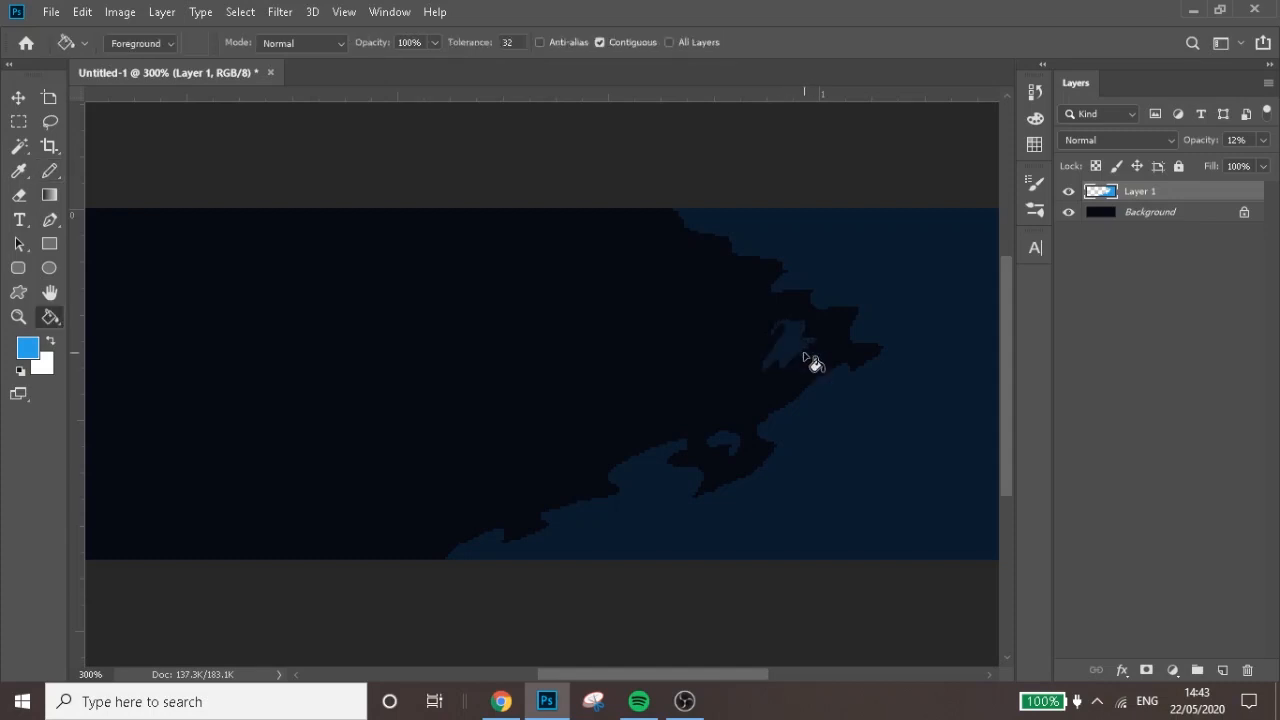
Draw a small closed jagged island in the dark area beside the edge's upper end and fill it blue
{"action": "key", "text": "b"}
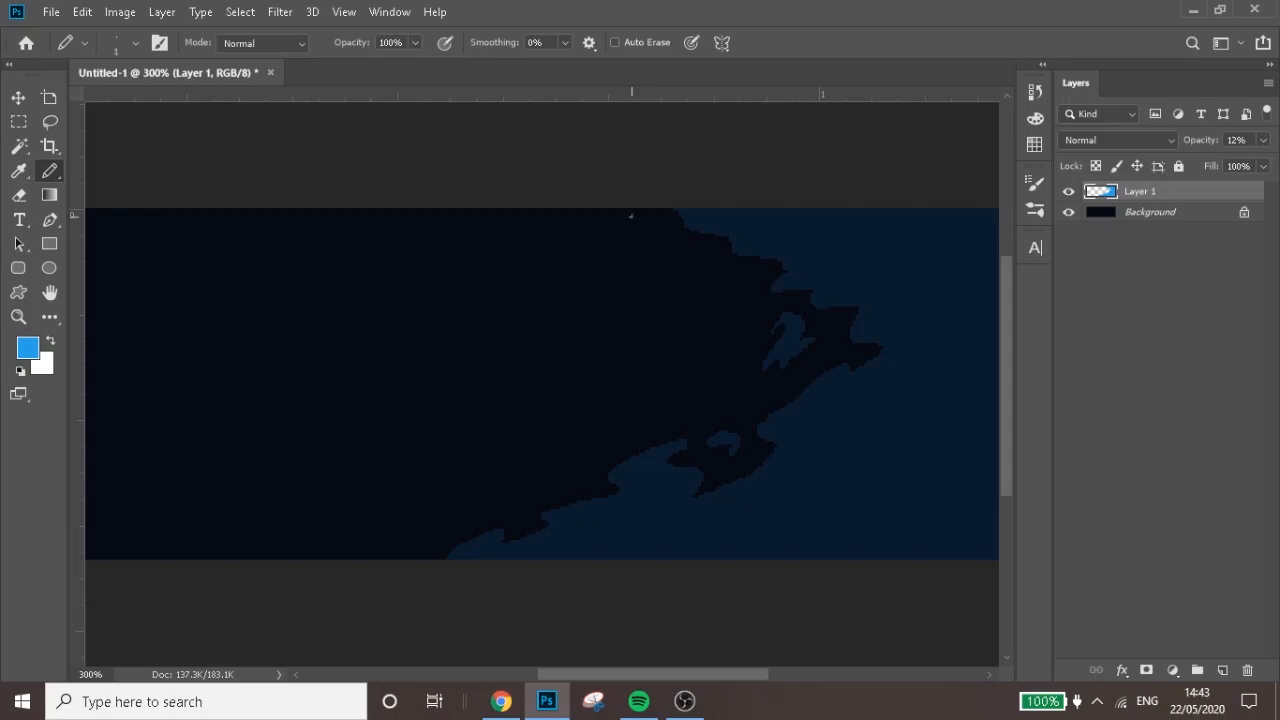
{"action": "mouse_move", "coordinate": [641, 221]}
{"action": "left_mouse_down"}
{"action": "mouse_move", "coordinate": [619, 249]}
{"action": "mouse_move", "coordinate": [688, 257]}
{"action": "left_mouse_up"}
{"action": "key", "text": "g"}
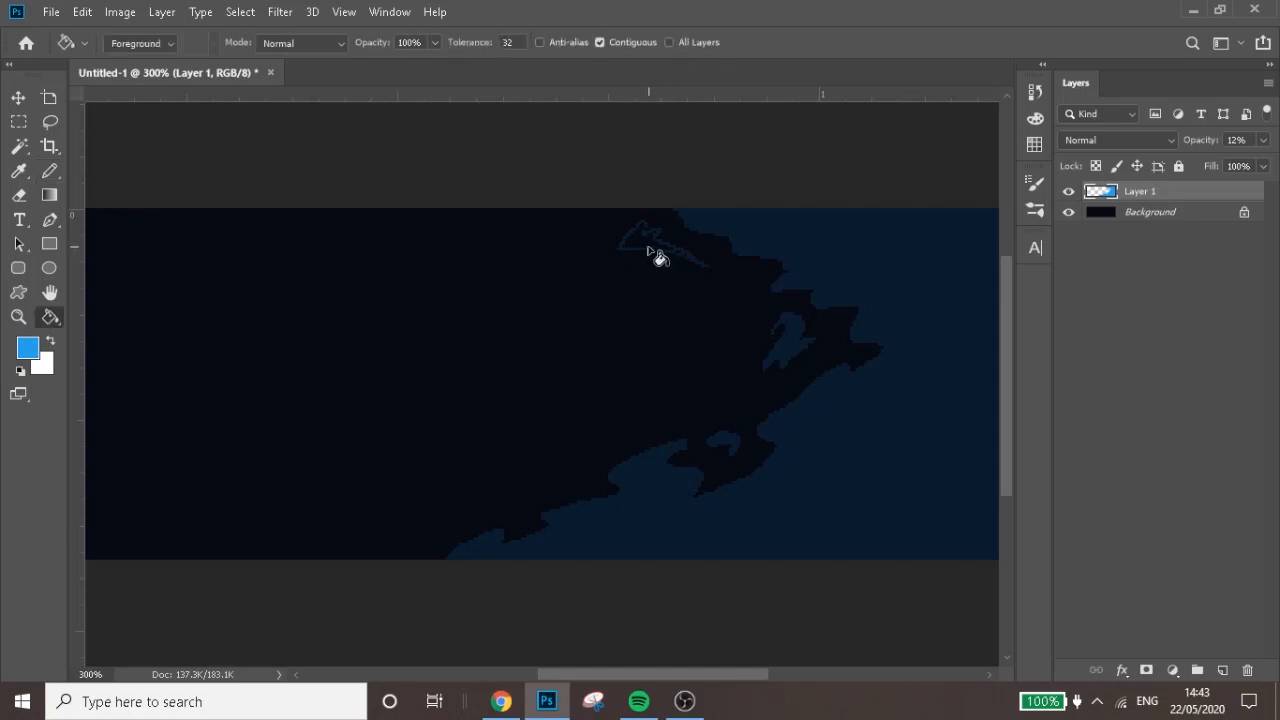
{"action": "left_click", "coordinate": [660, 257]}
On a new layer, pencil a second jagged outline inside the blue area from the canvas's lower to upper edge and fill its outer side blue
{"action": "key", "text": "b"}
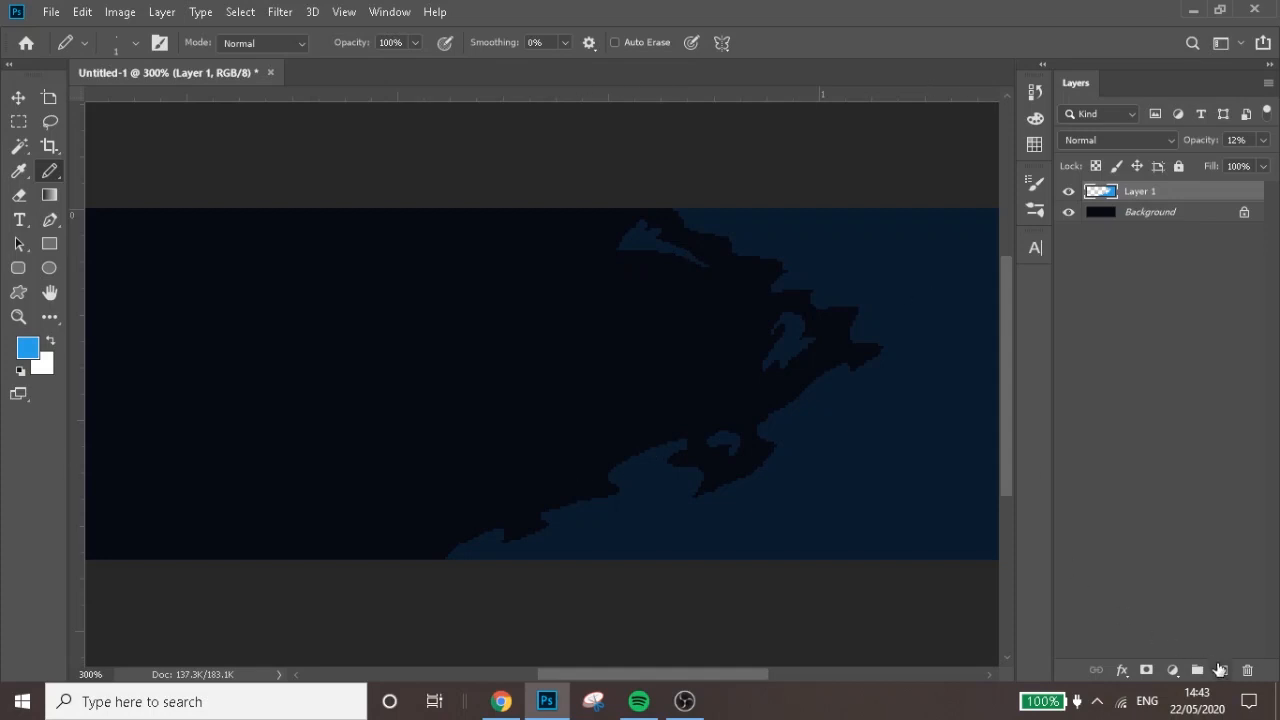
{"action": "left_click", "coordinate": [1220, 668]}
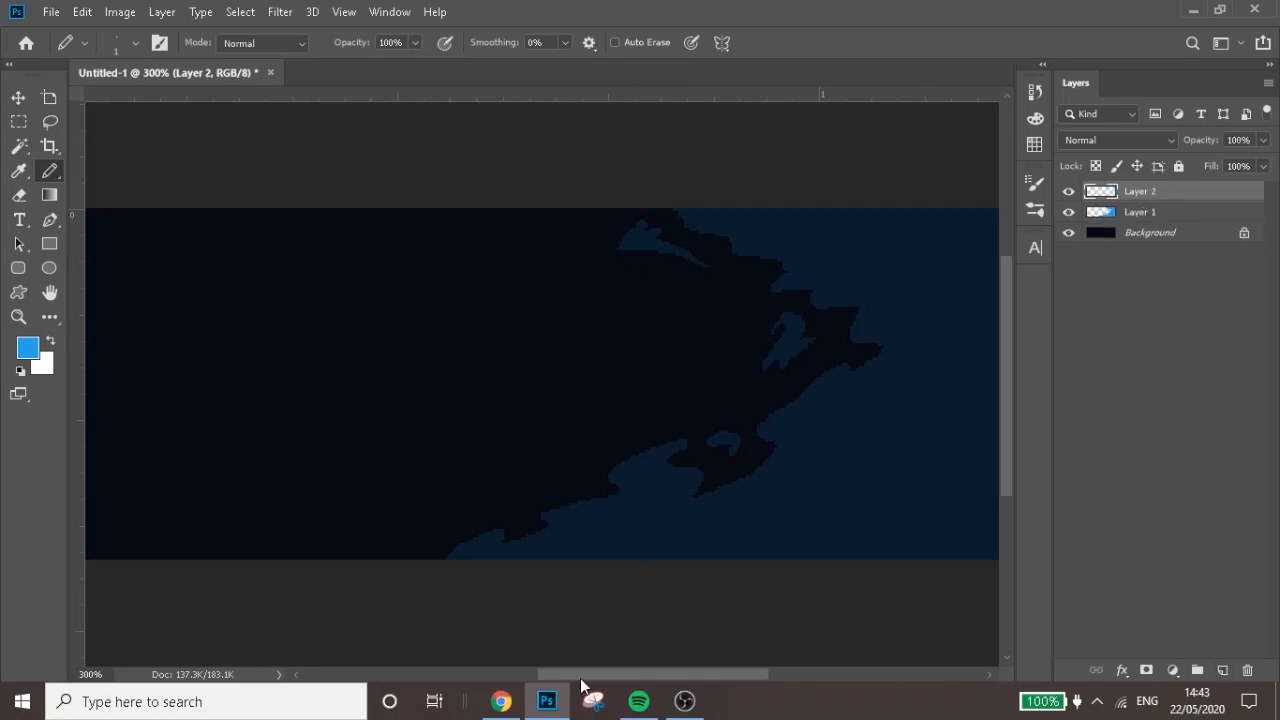
{"action": "left_click_drag", "start_coordinate": [581, 676], "coordinate": [615, 676]}
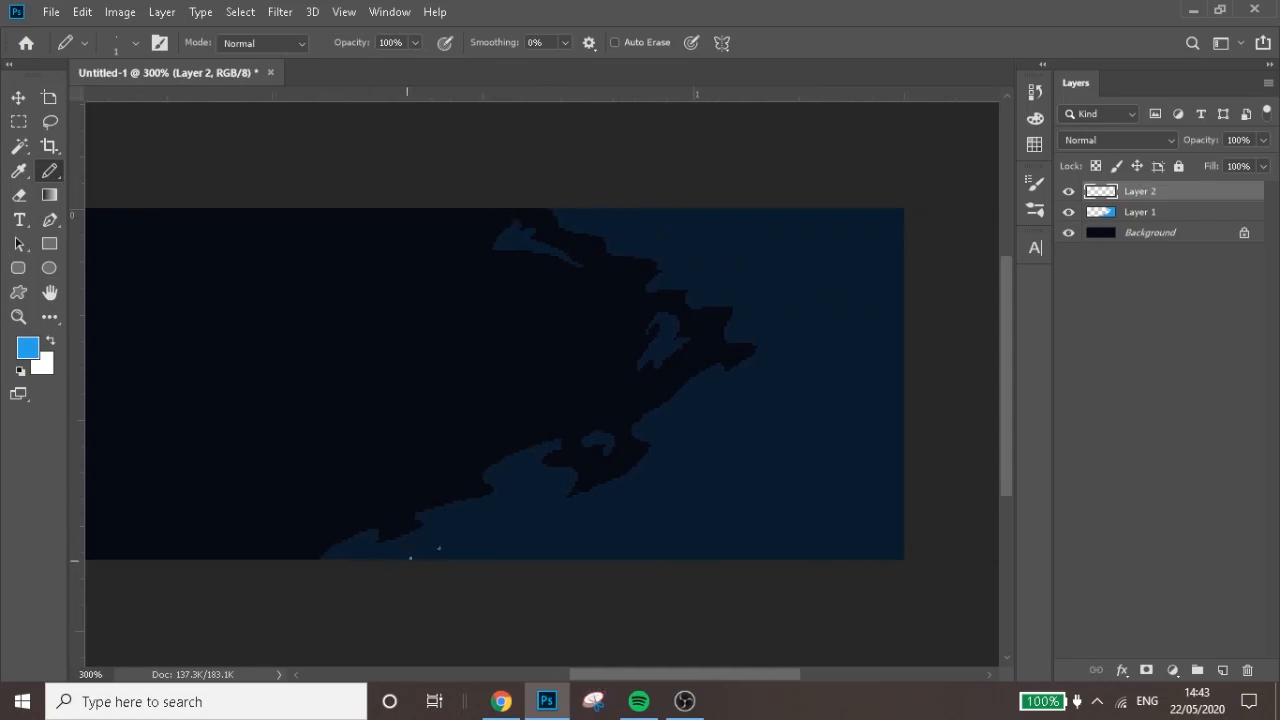
{"action": "mouse_move", "coordinate": [411, 558]}
{"action": "left_mouse_down"}
{"action": "mouse_move", "coordinate": [531, 543]}
{"action": "mouse_move", "coordinate": [537, 522]}
{"action": "mouse_move", "coordinate": [567, 518]}
{"action": "mouse_move", "coordinate": [602, 533]}
{"action": "mouse_move", "coordinate": [679, 523]}
{"action": "mouse_move", "coordinate": [711, 507]}
{"action": "mouse_move", "coordinate": [692, 498]}
{"action": "mouse_move", "coordinate": [722, 477]}
{"action": "mouse_move", "coordinate": [775, 476]}
{"action": "mouse_move", "coordinate": [806, 449]}
{"action": "mouse_move", "coordinate": [789, 413]}
{"action": "mouse_move", "coordinate": [759, 418]}
{"action": "mouse_move", "coordinate": [796, 382]}
{"action": "mouse_move", "coordinate": [820, 321]}
{"action": "mouse_move", "coordinate": [762, 260]}
{"action": "mouse_move", "coordinate": [761, 280]}
{"action": "mouse_move", "coordinate": [732, 249]}
{"action": "mouse_move", "coordinate": [690, 241]}
{"action": "mouse_move", "coordinate": [710, 218]}
{"action": "mouse_move", "coordinate": [702, 209]}
{"action": "mouse_move", "coordinate": [671, 197]}
{"action": "mouse_move", "coordinate": [628, 208]}
{"action": "left_mouse_up"}
{"action": "key", "text": "g"}
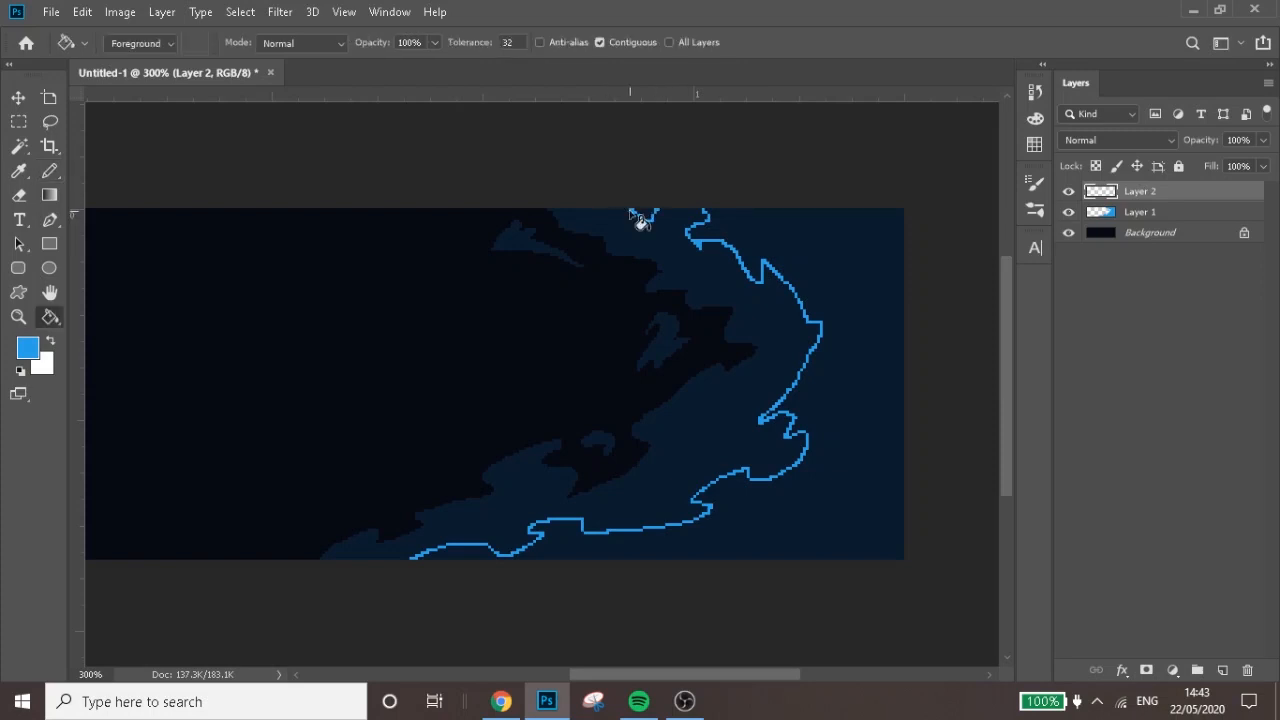
{"action": "left_click", "coordinate": [650, 214]}
{"action": "left_click", "coordinate": [744, 240]}
Draw a lightning-shaped island in the darker blue band just below the dark point and fill it blue
{"action": "key", "text": "b"}
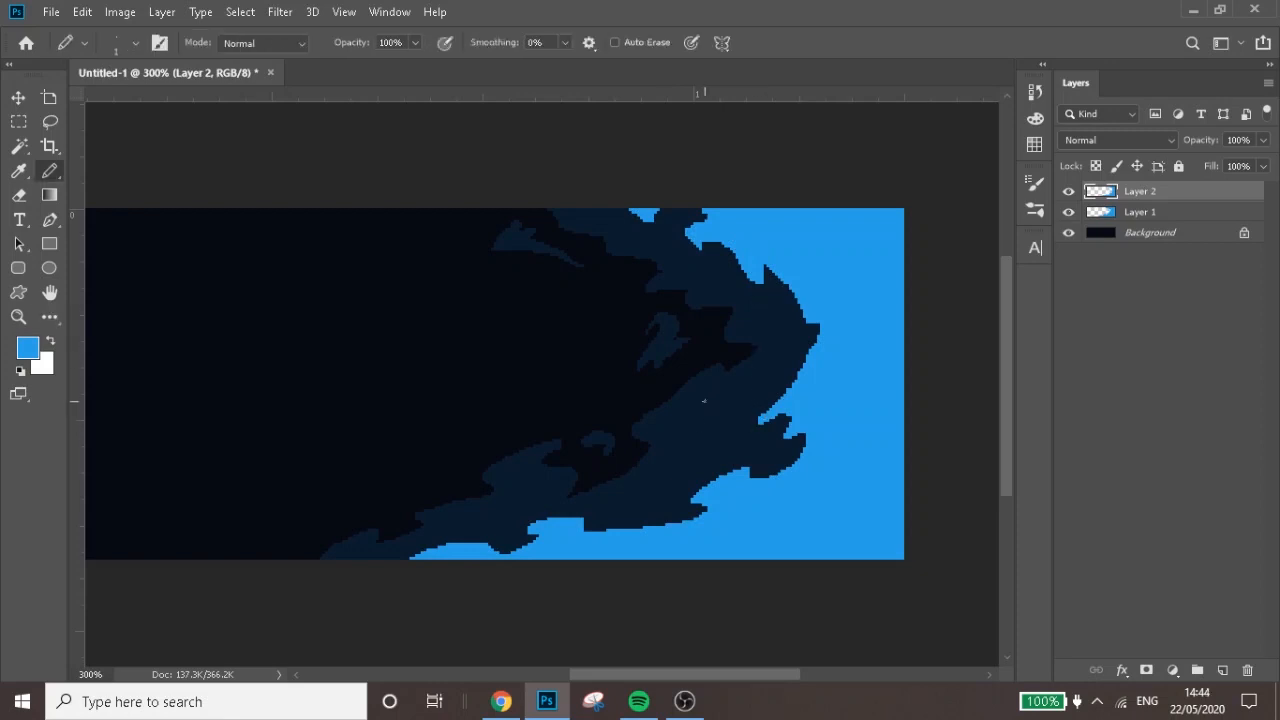
{"action": "mouse_move", "coordinate": [704, 400]}
{"action": "left_mouse_down"}
{"action": "mouse_move", "coordinate": [688, 410]}
{"action": "mouse_move", "coordinate": [678, 462]}
{"action": "mouse_move", "coordinate": [726, 396]}
{"action": "mouse_move", "coordinate": [700, 406]}
{"action": "left_mouse_up"}
{"action": "key", "text": "g"}
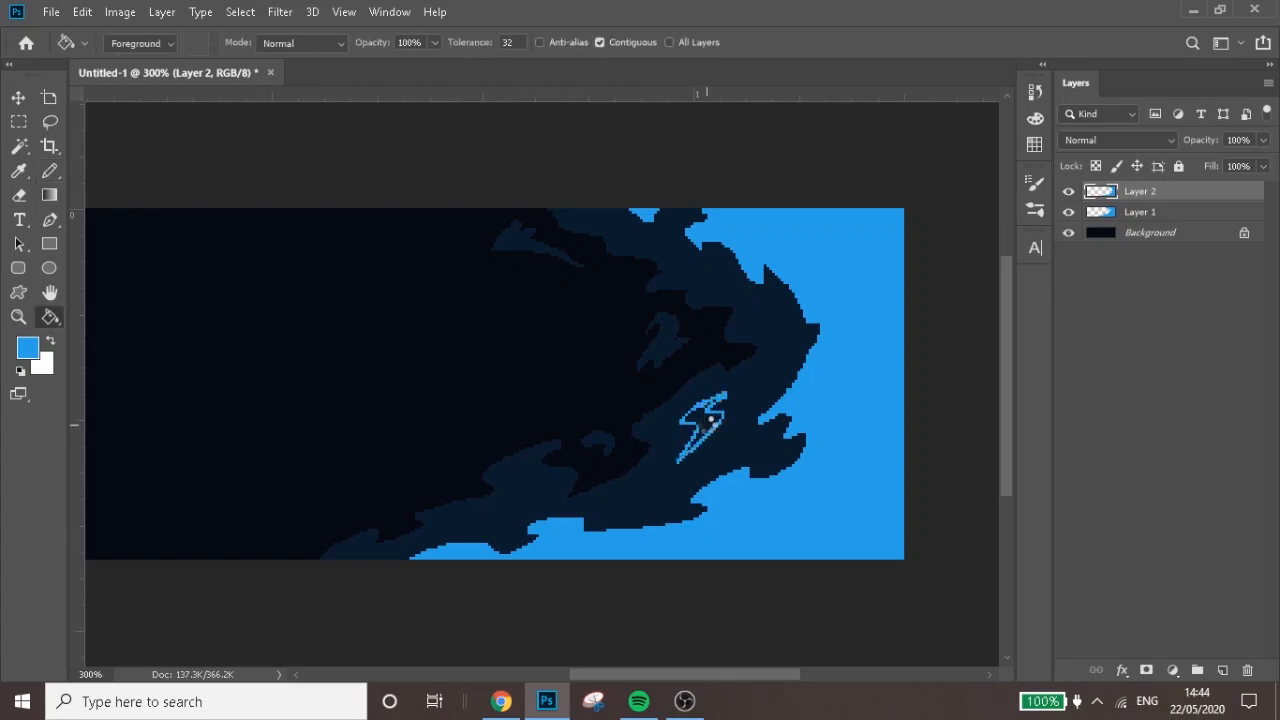
{"action": "key", "text": "b"}
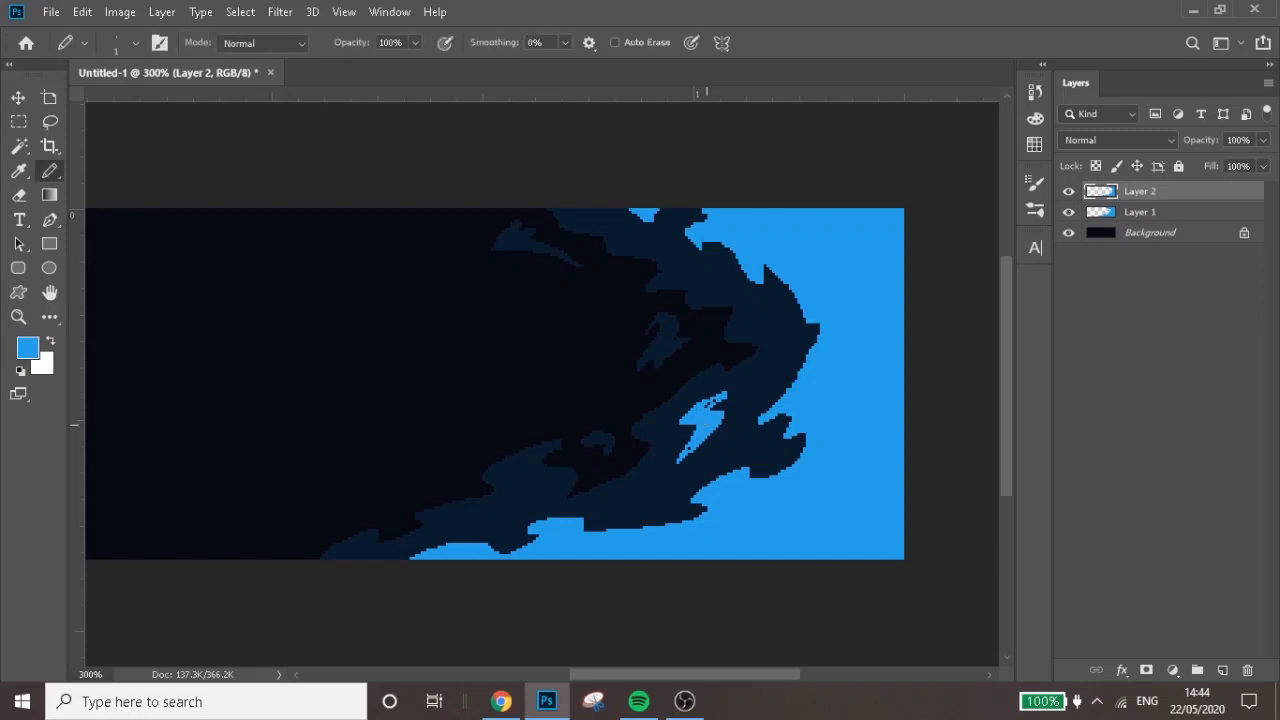
Reduce the opacity of Layer 2 to 16%
{"action": "left_click", "coordinate": [1263, 140]}
{"action": "left_click", "coordinate": [1200, 162]}
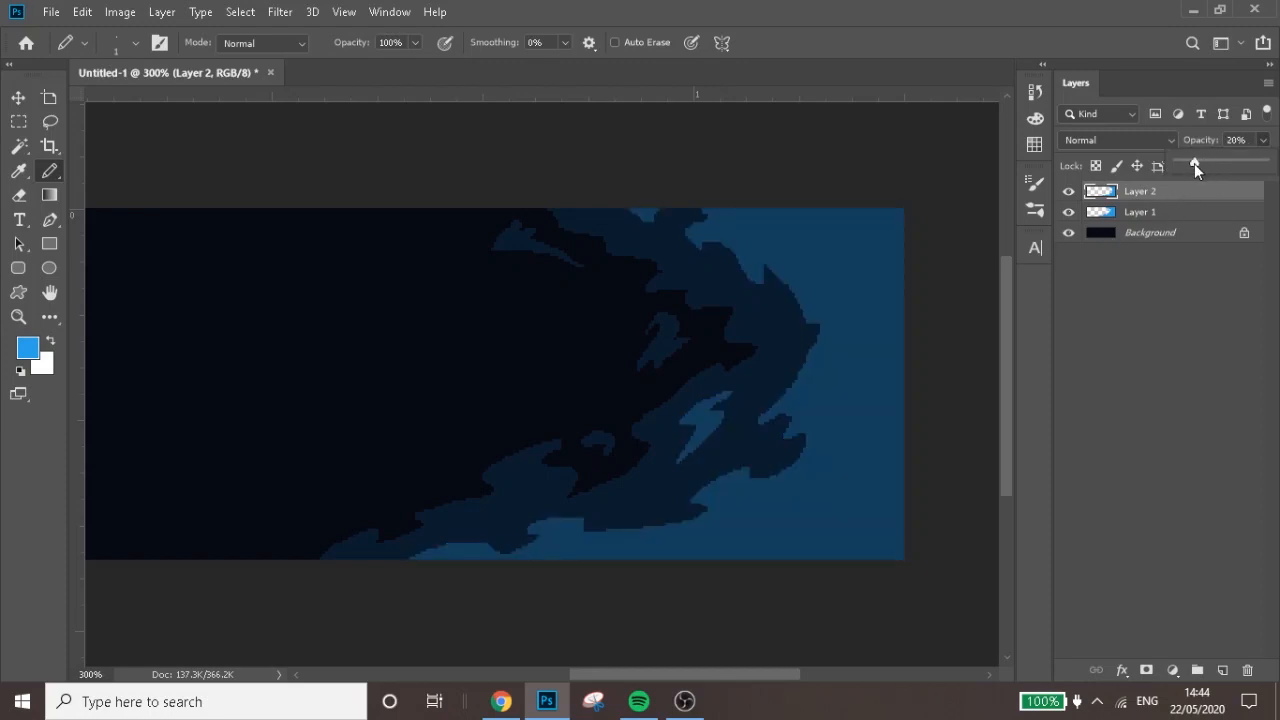
{"action": "left_click_drag", "start_coordinate": [1194, 163], "coordinate": [1193, 163]}
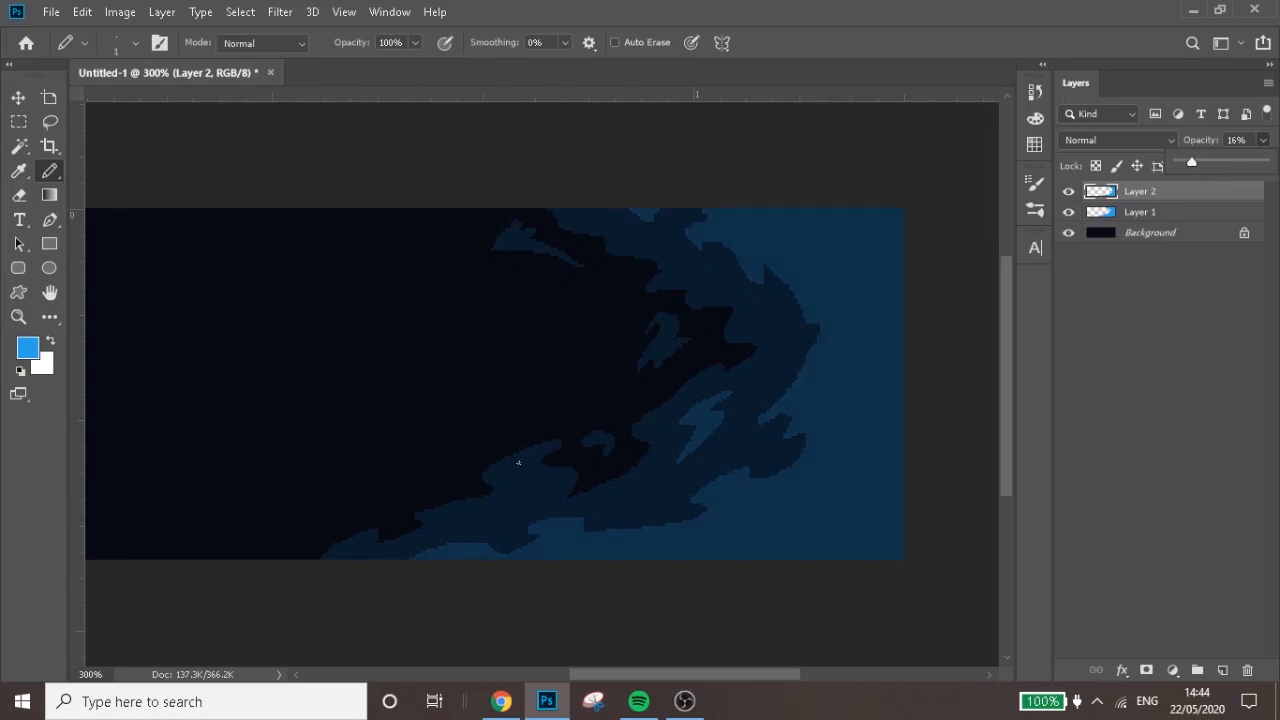
Draw two small jagged islands in the lower-left stretch of the darker blue band and fill them blue
{"action": "mouse_move", "coordinate": [521, 461]}
{"action": "left_mouse_down"}
{"action": "mouse_move", "coordinate": [505, 507]}
{"action": "mouse_move", "coordinate": [540, 485]}
{"action": "mouse_move", "coordinate": [514, 466]}
{"action": "left_mouse_up"}
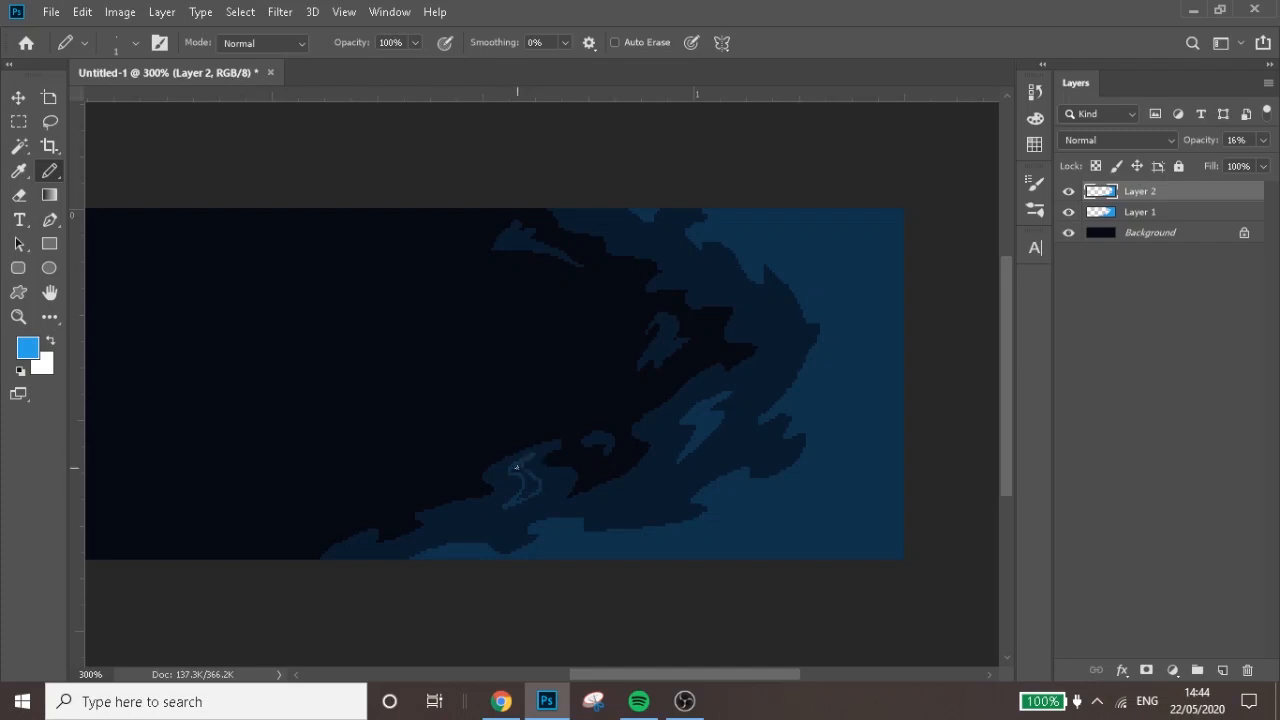
{"action": "key", "text": "g"}
{"action": "left_click", "coordinate": [527, 479]}
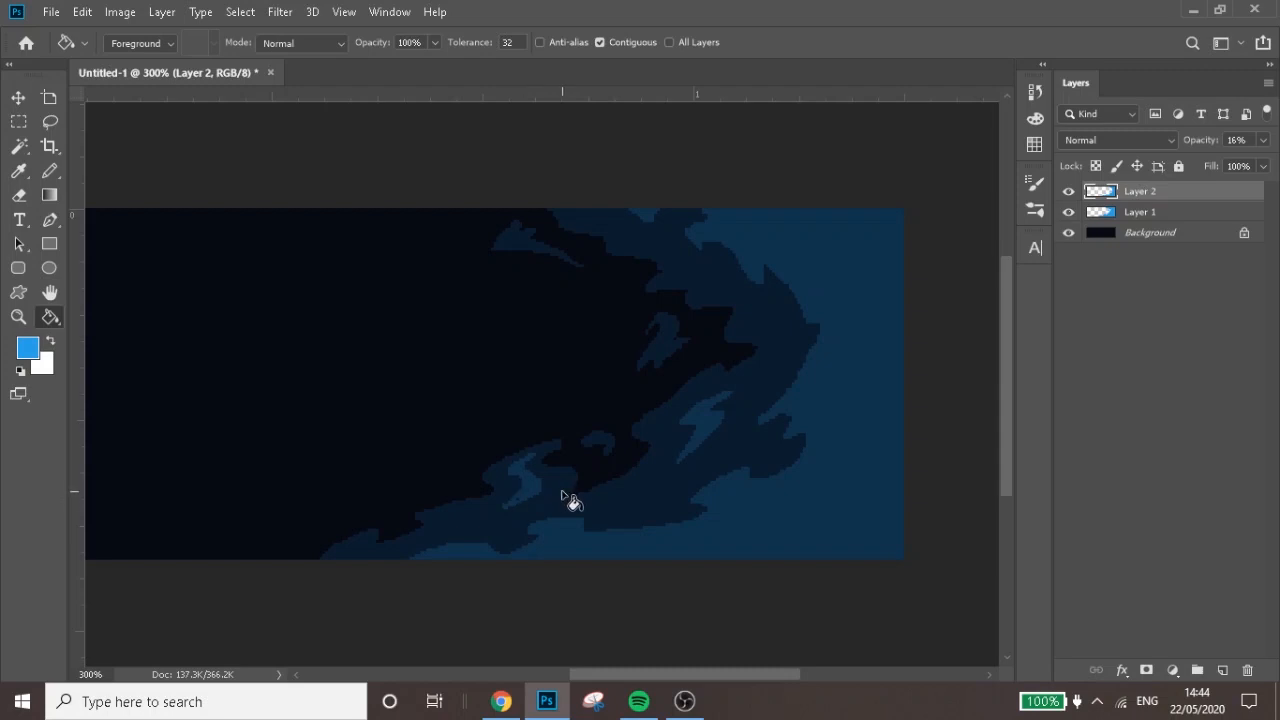
{"action": "key", "text": "b"}
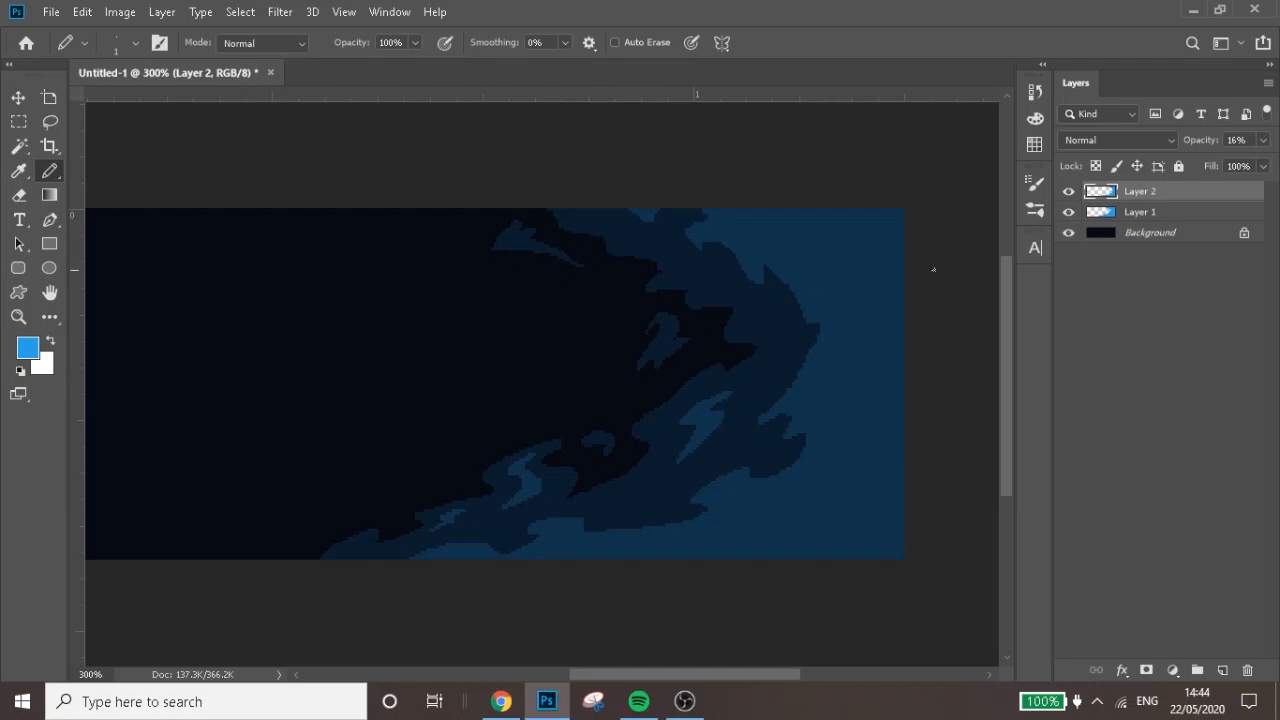
On a new layer, pencil a third jagged outline nearer the canvas's right edge, plus a spike at the lower edge, and fill both areas blue
{"action": "left_click_drag", "start_coordinate": [1000, 300], "coordinate": [979, 290]}
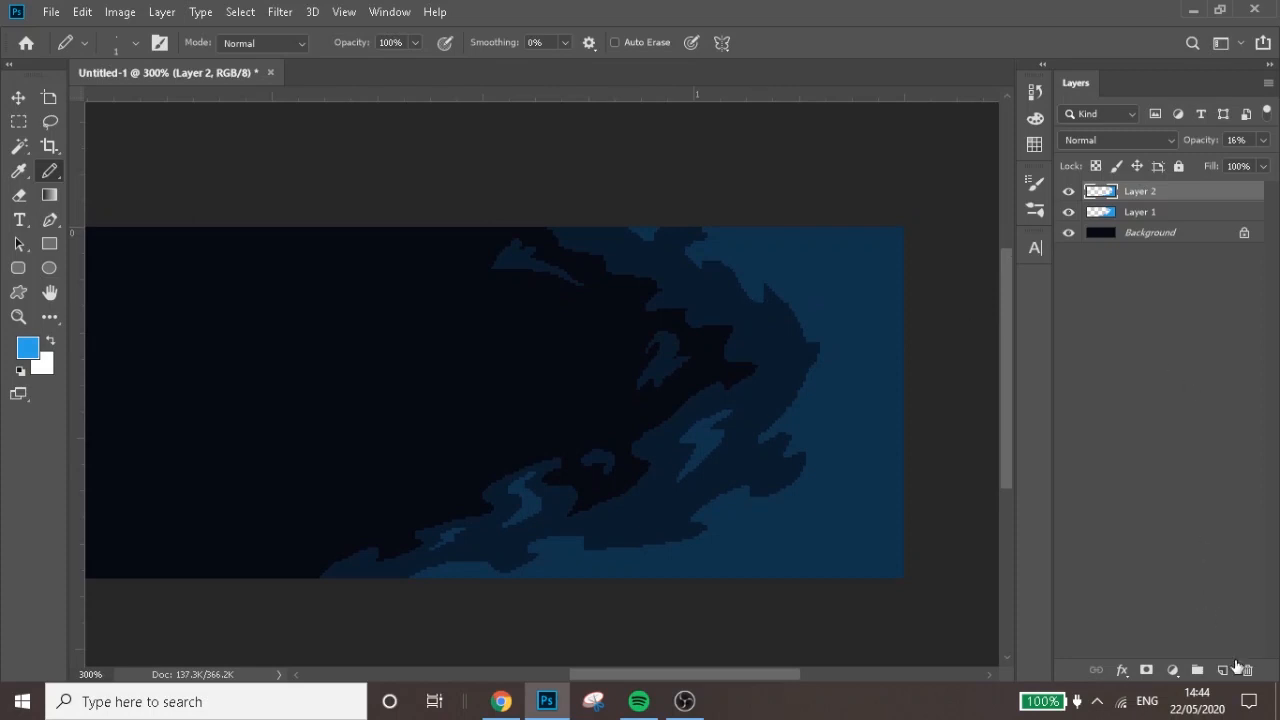
{"action": "left_click", "coordinate": [1226, 667]}
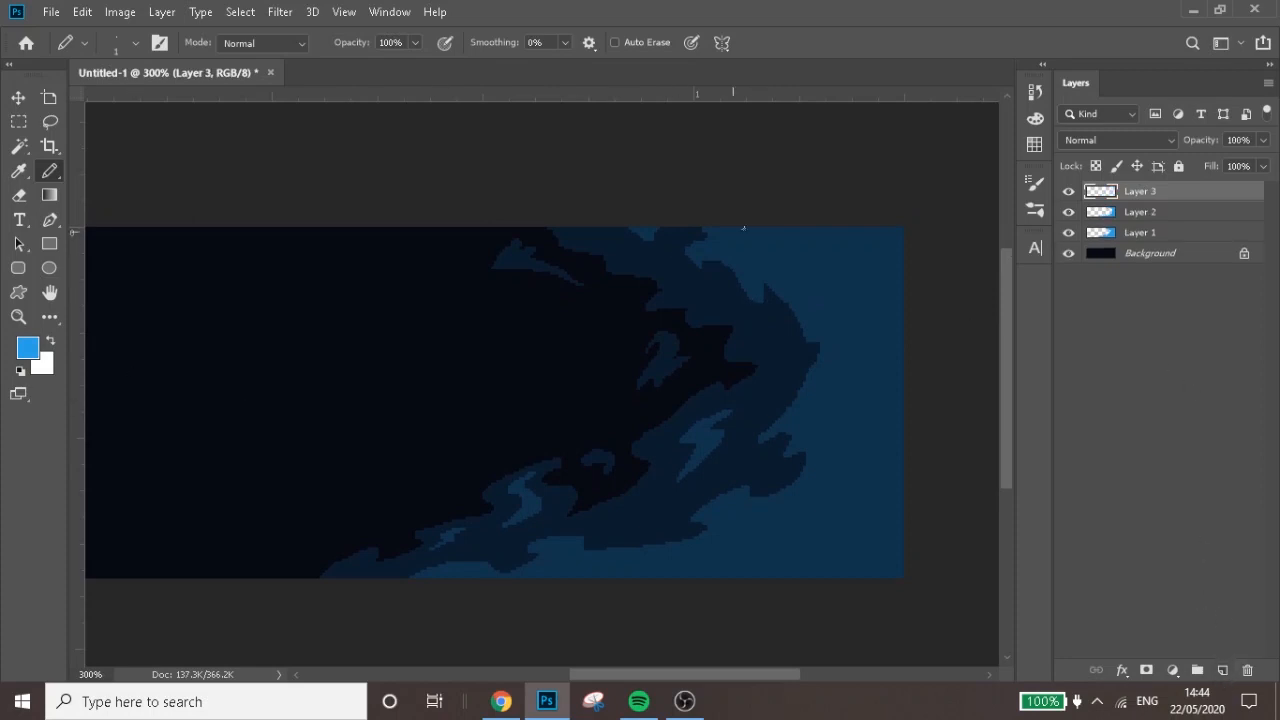
{"action": "mouse_move", "coordinate": [758, 228]}
{"action": "left_mouse_down"}
{"action": "mouse_move", "coordinate": [825, 263]}
{"action": "mouse_move", "coordinate": [836, 293]}
{"action": "mouse_move", "coordinate": [812, 283]}
{"action": "mouse_move", "coordinate": [865, 350]}
{"action": "mouse_move", "coordinate": [828, 438]}
{"action": "mouse_move", "coordinate": [859, 439]}
{"action": "mouse_move", "coordinate": [864, 468]}
{"action": "mouse_move", "coordinate": [834, 514]}
{"action": "mouse_move", "coordinate": [788, 543]}
{"action": "mouse_move", "coordinate": [660, 597]}
{"action": "mouse_move", "coordinate": [649, 597]}
{"action": "mouse_move", "coordinate": [699, 559]}
{"action": "mouse_move", "coordinate": [596, 586]}
{"action": "left_mouse_up"}
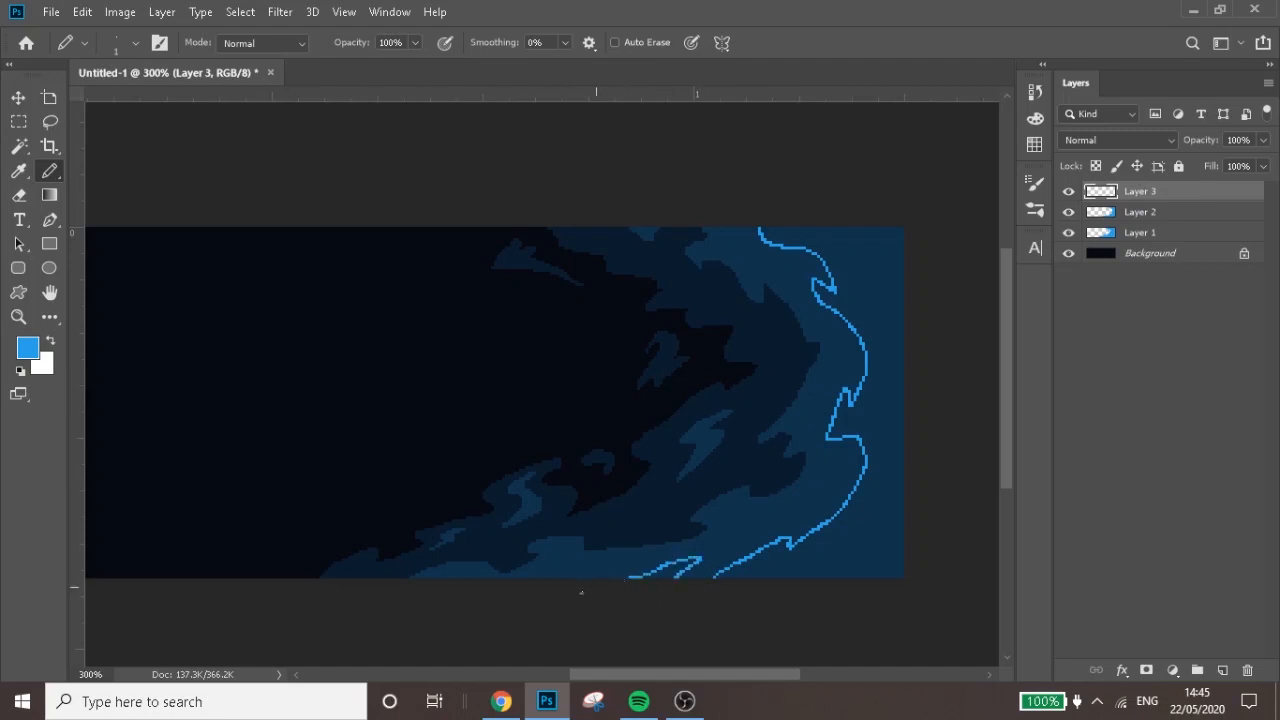
{"action": "key", "text": "g"}
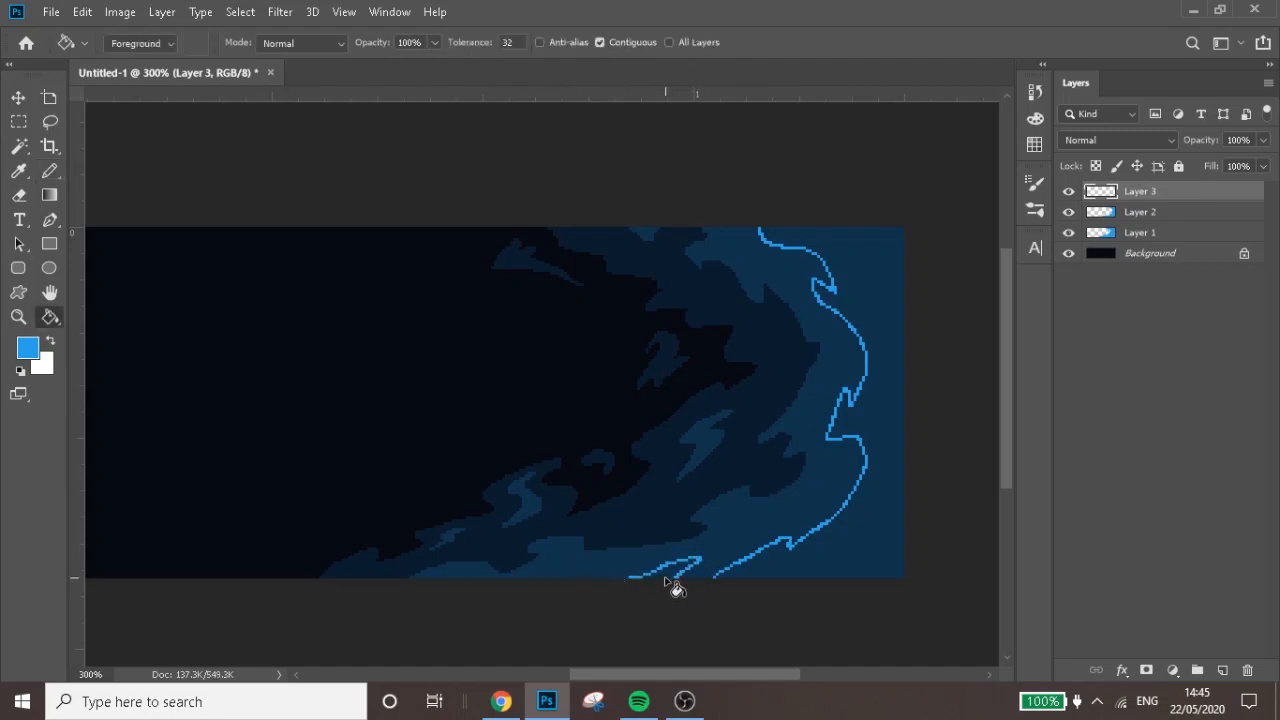
{"action": "left_click", "coordinate": [665, 576]}
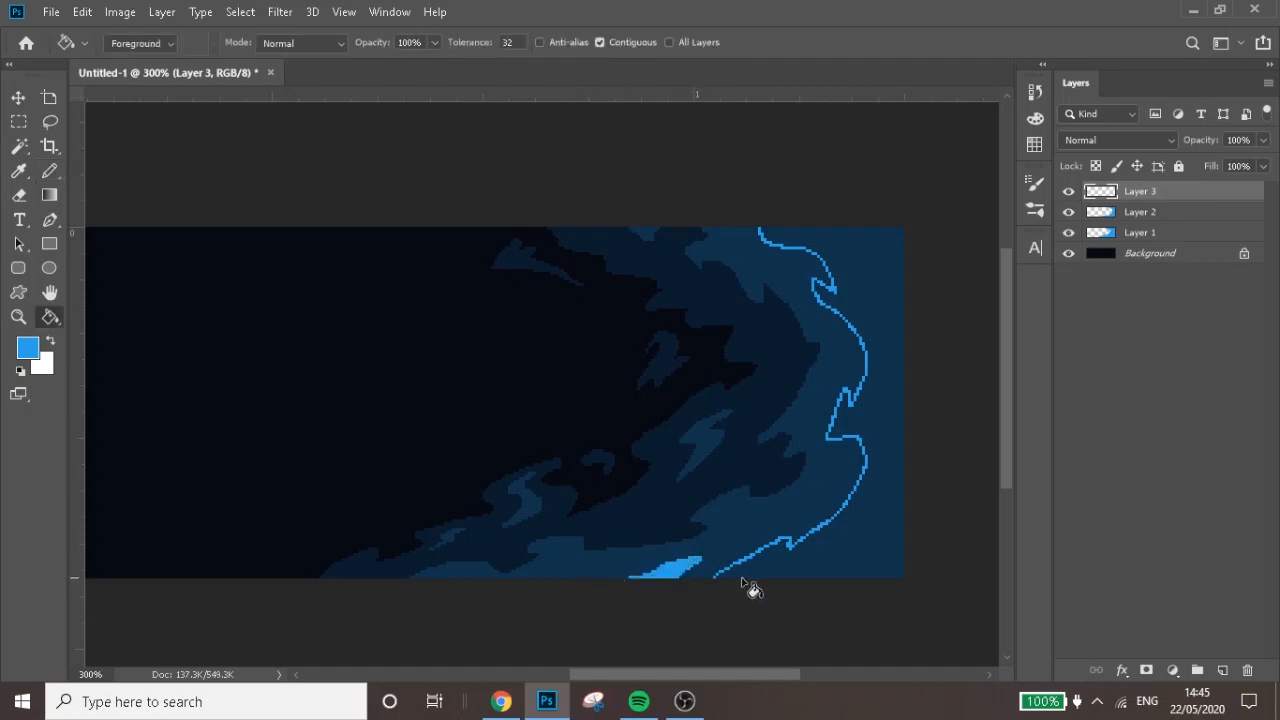
{"action": "left_click", "coordinate": [862, 564]}
Draw a small jagged island just above the lower end of the third outline and fill it blue
{"action": "key", "text": "b"}
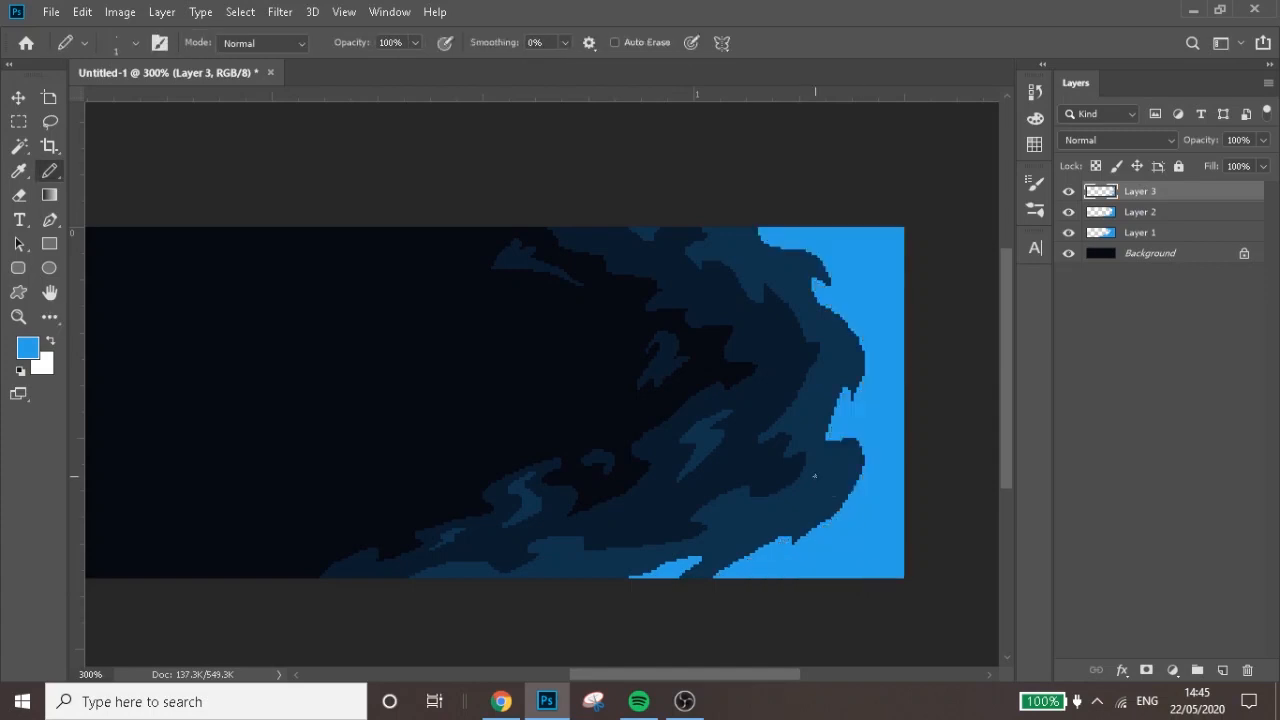
{"action": "mouse_move", "coordinate": [735, 510]}
{"action": "left_mouse_down"}
{"action": "mouse_move", "coordinate": [733, 543]}
{"action": "mouse_move", "coordinate": [766, 522]}
{"action": "mouse_move", "coordinate": [737, 511]}
{"action": "left_mouse_up"}
{"action": "key", "text": "g"}
{"action": "left_click", "coordinate": [753, 522]}
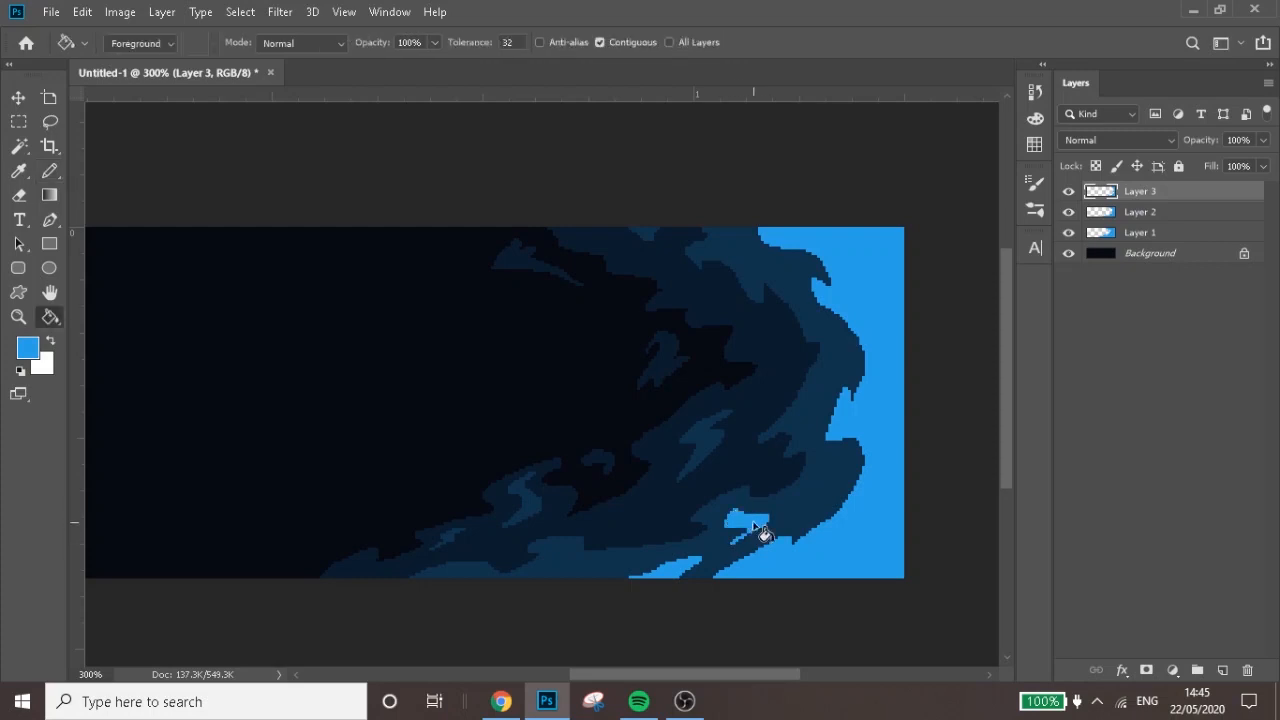
Pencil blue highlights inside the three lower-left islands and small blue shapes along the band beside the third outline up to its upper end
{"action": "key", "text": "b"}
{"action": "mouse_move", "coordinate": [697, 460]}
{"action": "left_mouse_down"}
{"action": "mouse_move", "coordinate": [701, 420]}
{"action": "mouse_move", "coordinate": [700, 457]}
{"action": "left_mouse_up"}
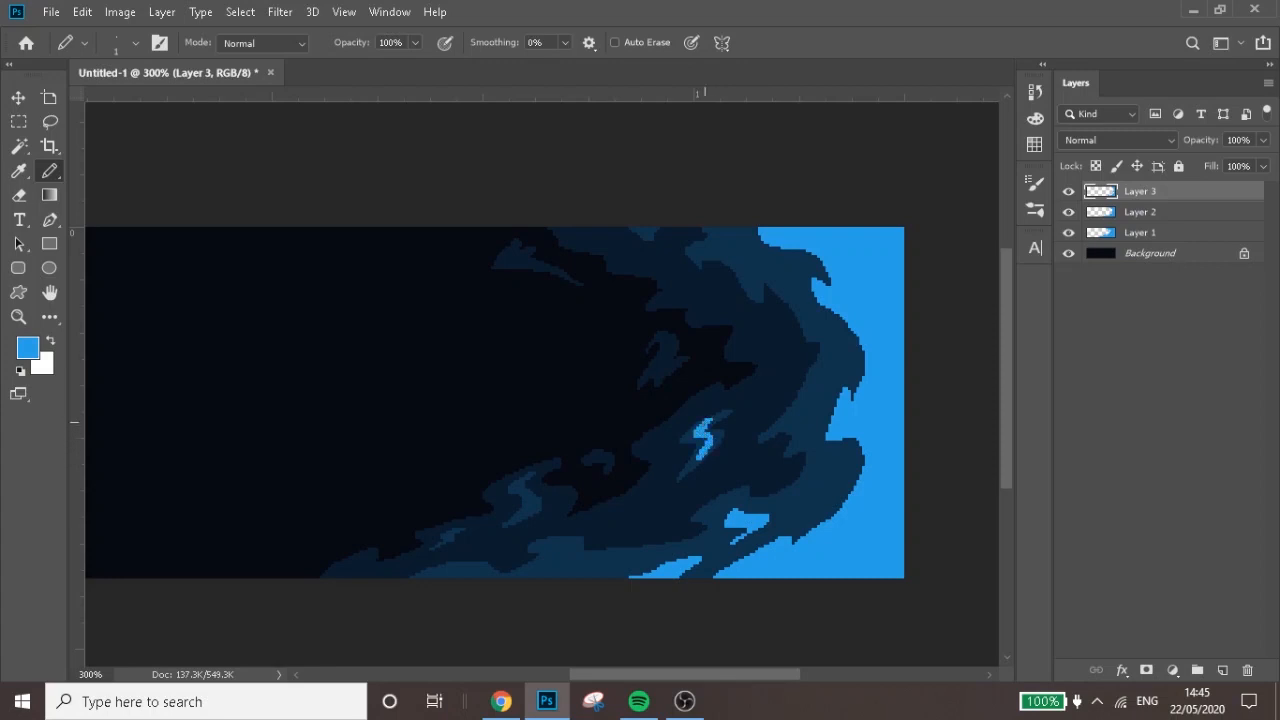
{"action": "mouse_move", "coordinate": [523, 484]}
{"action": "left_mouse_down"}
{"action": "mouse_move", "coordinate": [517, 517]}
{"action": "mouse_move", "coordinate": [521, 486]}
{"action": "left_mouse_up"}
{"action": "mouse_move", "coordinate": [818, 468]}
{"action": "left_mouse_down"}
{"action": "mouse_move", "coordinate": [836, 466]}
{"action": "mouse_move", "coordinate": [816, 505]}
{"action": "mouse_move", "coordinate": [832, 476]}
{"action": "mouse_move", "coordinate": [822, 463]}
{"action": "mouse_move", "coordinate": [838, 477]}
{"action": "mouse_move", "coordinate": [821, 504]}
{"action": "mouse_move", "coordinate": [838, 470]}
{"action": "left_mouse_up"}
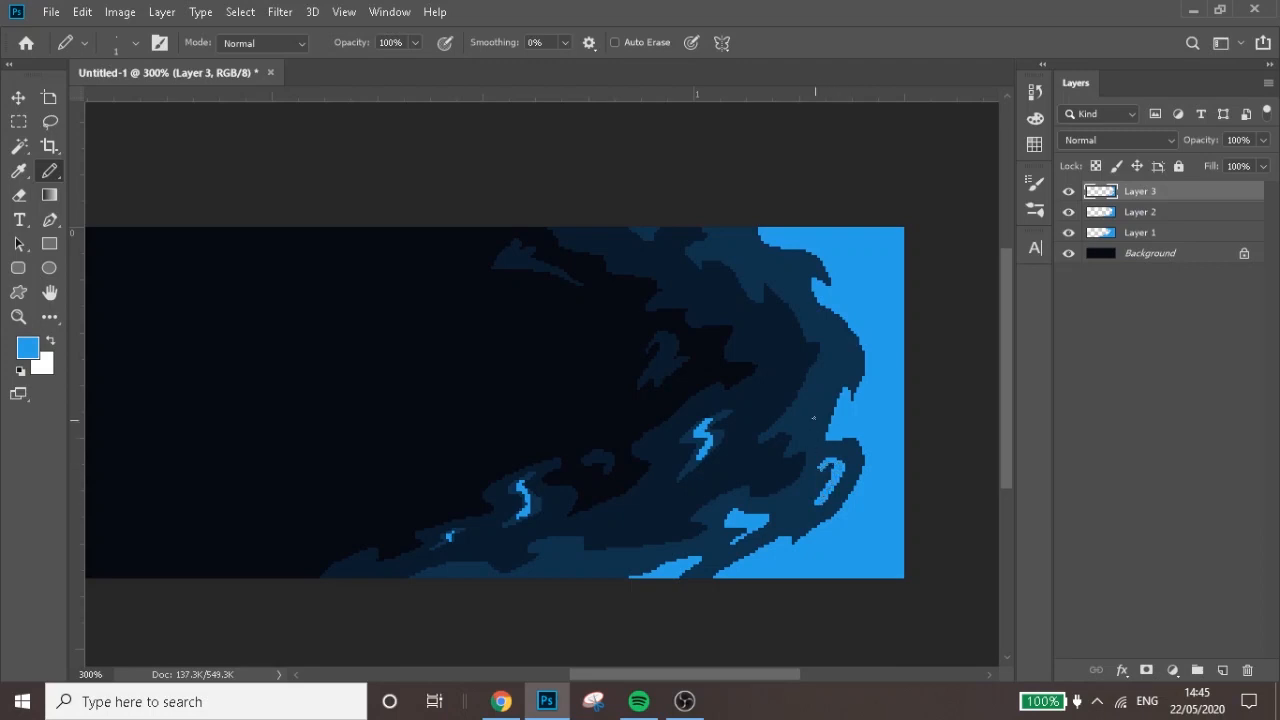
{"action": "mouse_move", "coordinate": [837, 348]}
{"action": "left_mouse_down"}
{"action": "mouse_move", "coordinate": [850, 370]}
{"action": "mouse_move", "coordinate": [833, 342]}
{"action": "left_mouse_up"}
{"action": "mouse_move", "coordinate": [746, 259]}
{"action": "left_mouse_down"}
{"action": "mouse_move", "coordinate": [748, 276]}
{"action": "mouse_move", "coordinate": [730, 248]}
{"action": "mouse_move", "coordinate": [745, 264]}
{"action": "left_mouse_up"}
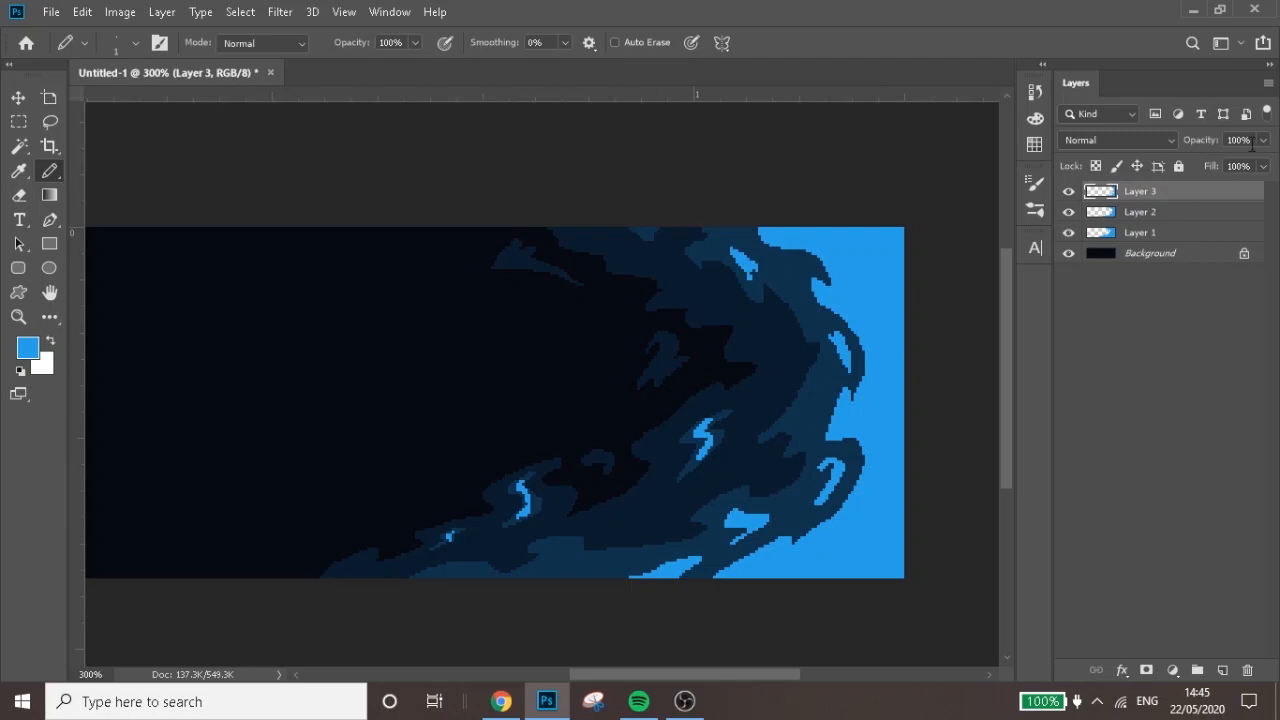
Reduce the opacity of Layer 3 to 26% and check the whole canvas
{"action": "left_click", "coordinate": [1263, 140]}
{"action": "left_click", "coordinate": [1199, 163]}
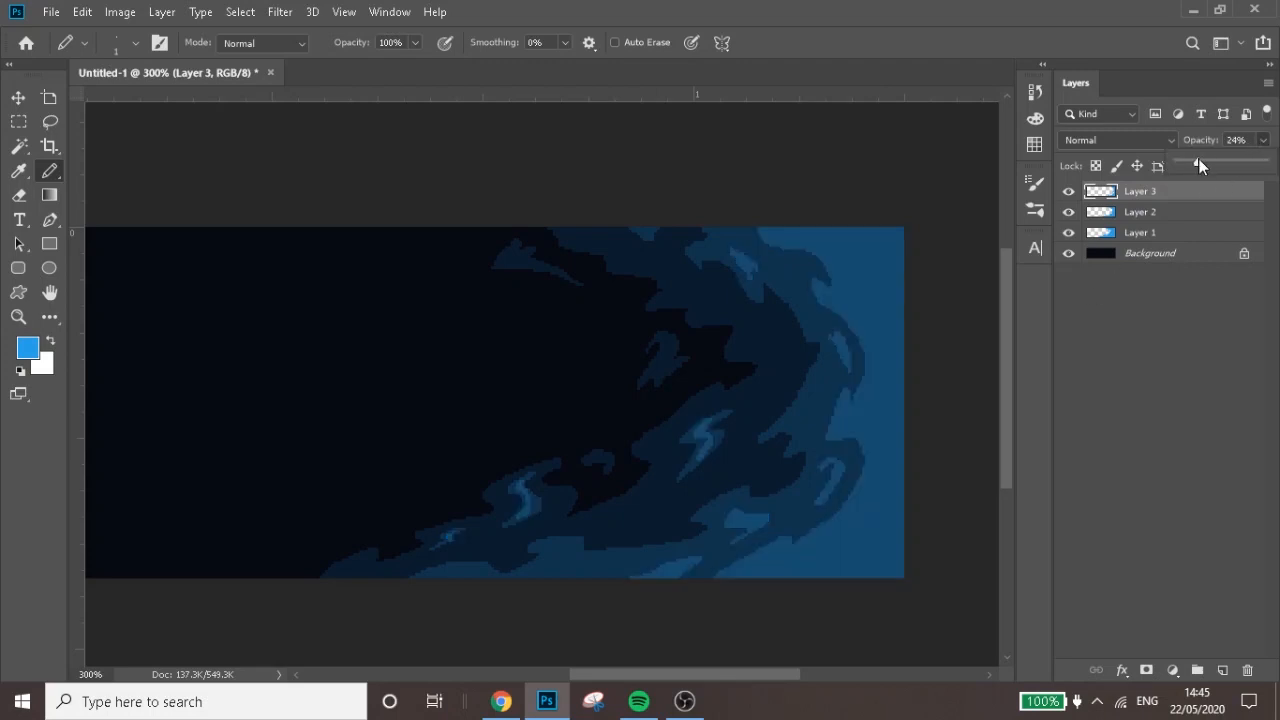
{"action": "key", "text": "ctrl+minus"}
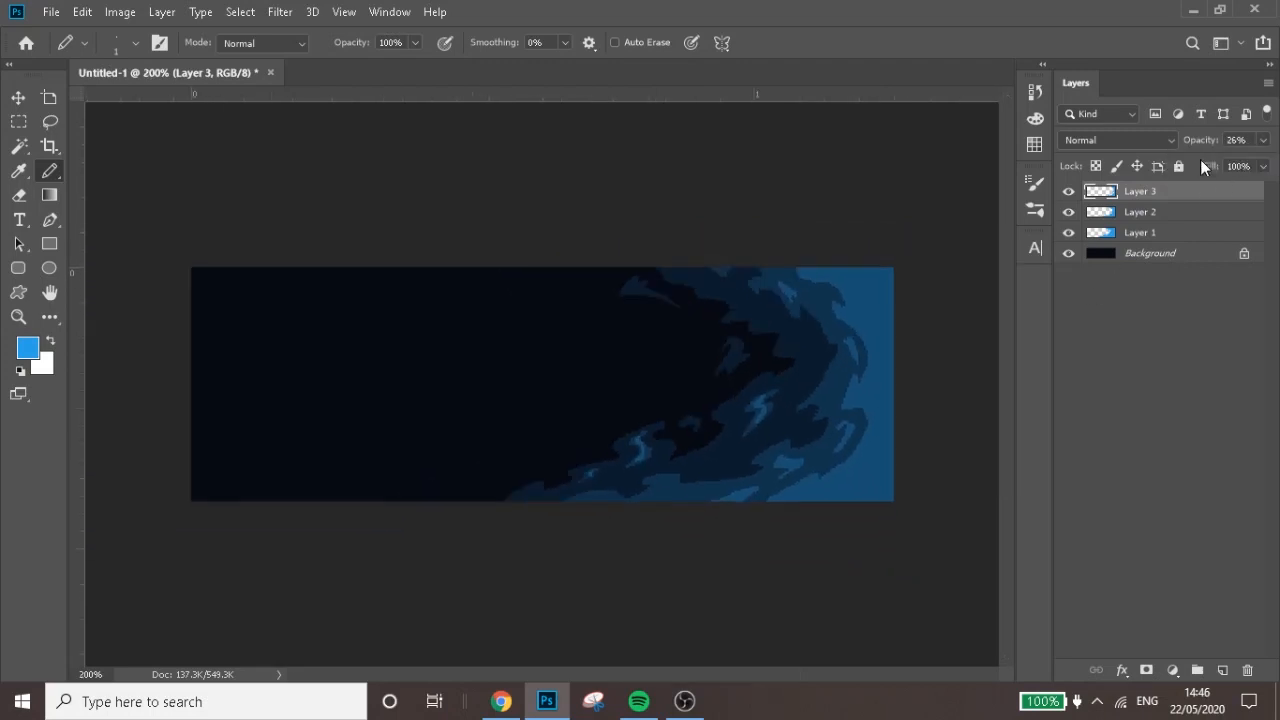
{"action": "key", "text": "ctrl+minus"}
{"action": "key", "text": "ctrl+plus"}
{"action": "key", "text": "ctrl+plus"}
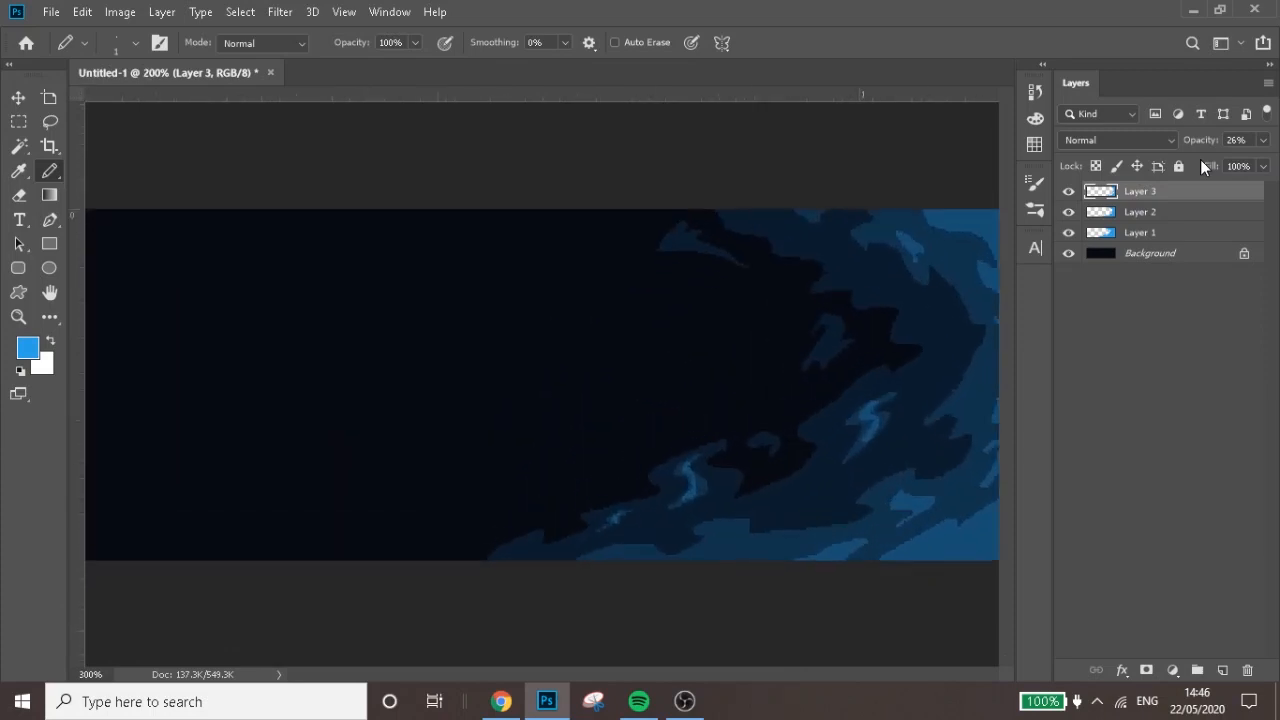
On a new layer, pencil jagged outlines along the canvas's right edge and fill the upper corner, middle and lower corner areas blue
{"action": "left_click_drag", "start_coordinate": [745, 672], "coordinate": [807, 683]}
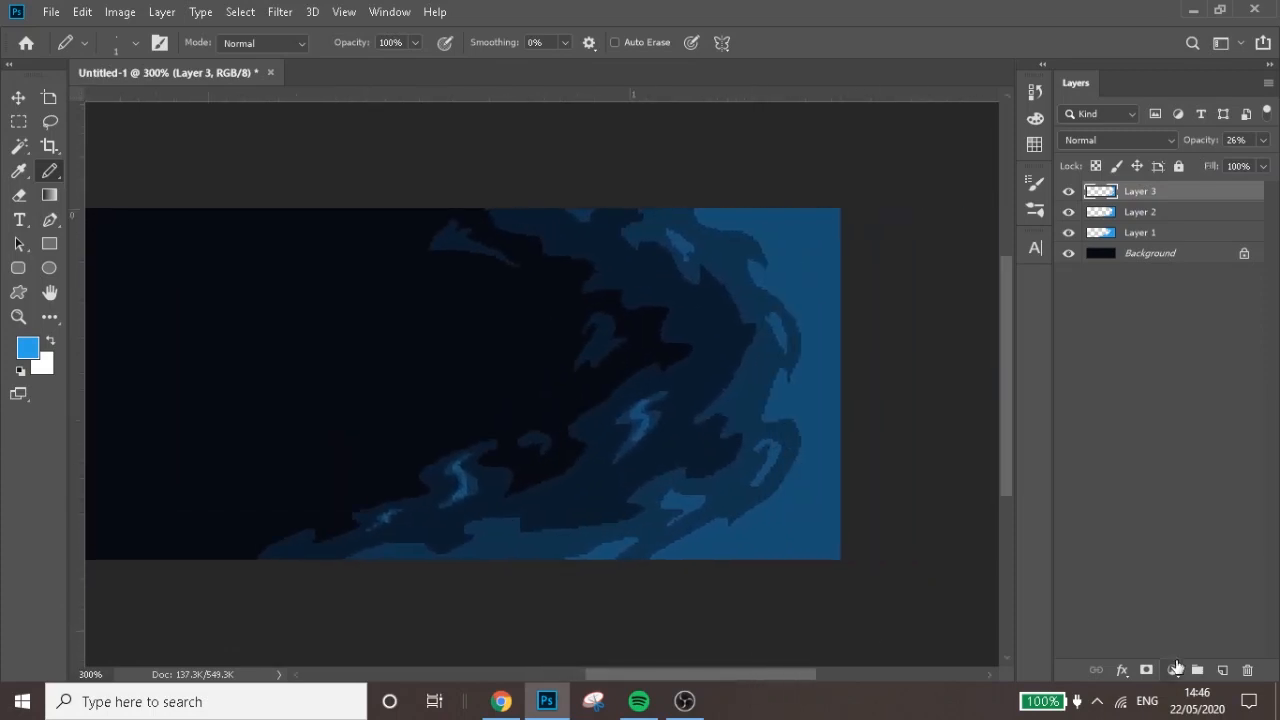
{"action": "left_click", "coordinate": [1222, 669]}
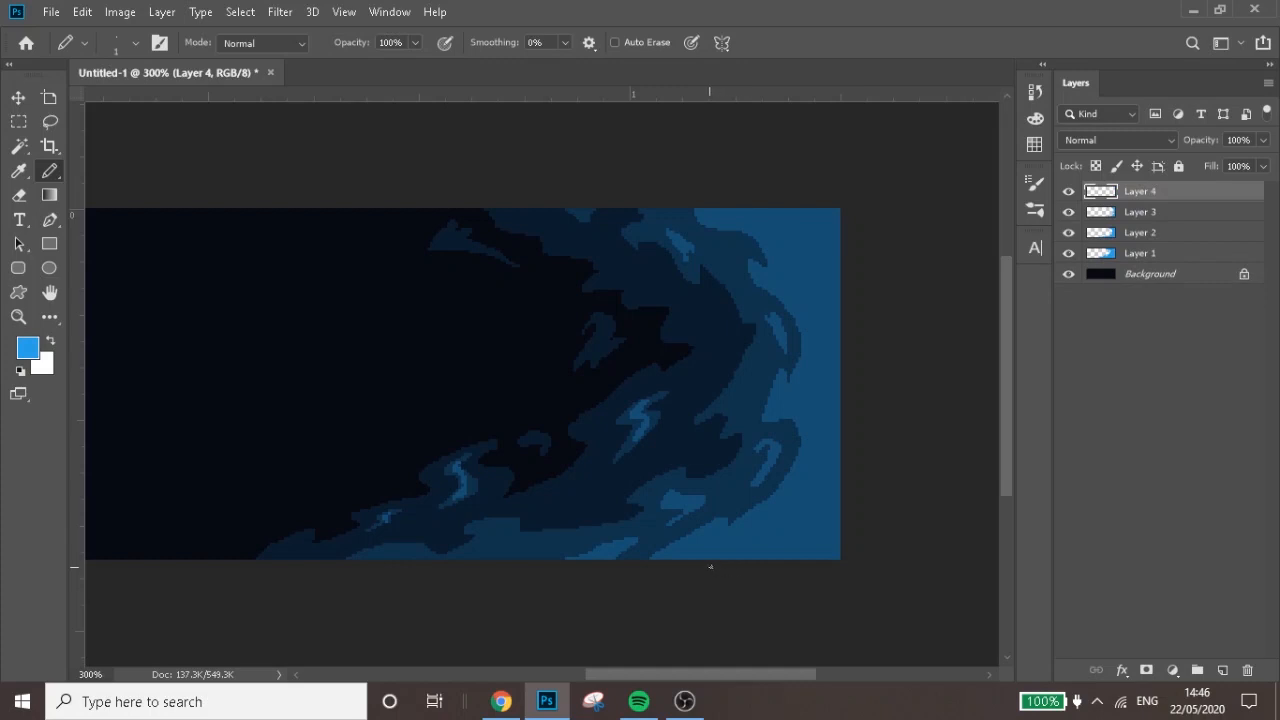
{"action": "mouse_move", "coordinate": [725, 560]}
{"action": "left_mouse_down"}
{"action": "mouse_move", "coordinate": [775, 541]}
{"action": "mouse_move", "coordinate": [782, 516]}
{"action": "mouse_move", "coordinate": [762, 515]}
{"action": "mouse_move", "coordinate": [799, 511]}
{"action": "mouse_move", "coordinate": [815, 493]}
{"action": "mouse_move", "coordinate": [849, 386]}
{"action": "mouse_move", "coordinate": [813, 396]}
{"action": "mouse_move", "coordinate": [846, 318]}
{"action": "mouse_move", "coordinate": [840, 292]}
{"action": "mouse_move", "coordinate": [826, 283]}
{"action": "mouse_move", "coordinate": [821, 294]}
{"action": "mouse_move", "coordinate": [806, 267]}
{"action": "mouse_move", "coordinate": [806, 250]}
{"action": "mouse_move", "coordinate": [821, 250]}
{"action": "mouse_move", "coordinate": [814, 230]}
{"action": "mouse_move", "coordinate": [793, 233]}
{"action": "mouse_move", "coordinate": [788, 250]}
{"action": "mouse_move", "coordinate": [747, 209]}
{"action": "left_mouse_up"}
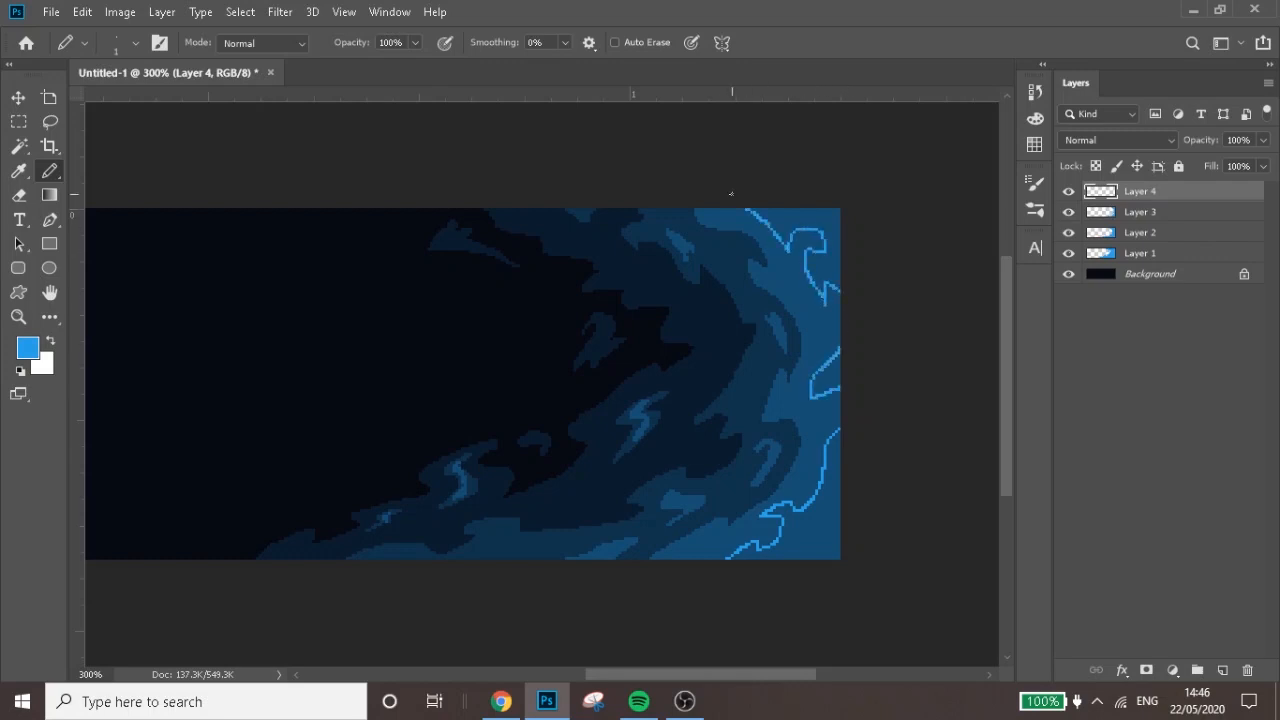
{"action": "key", "text": "g"}
{"action": "left_click", "coordinate": [772, 218]}
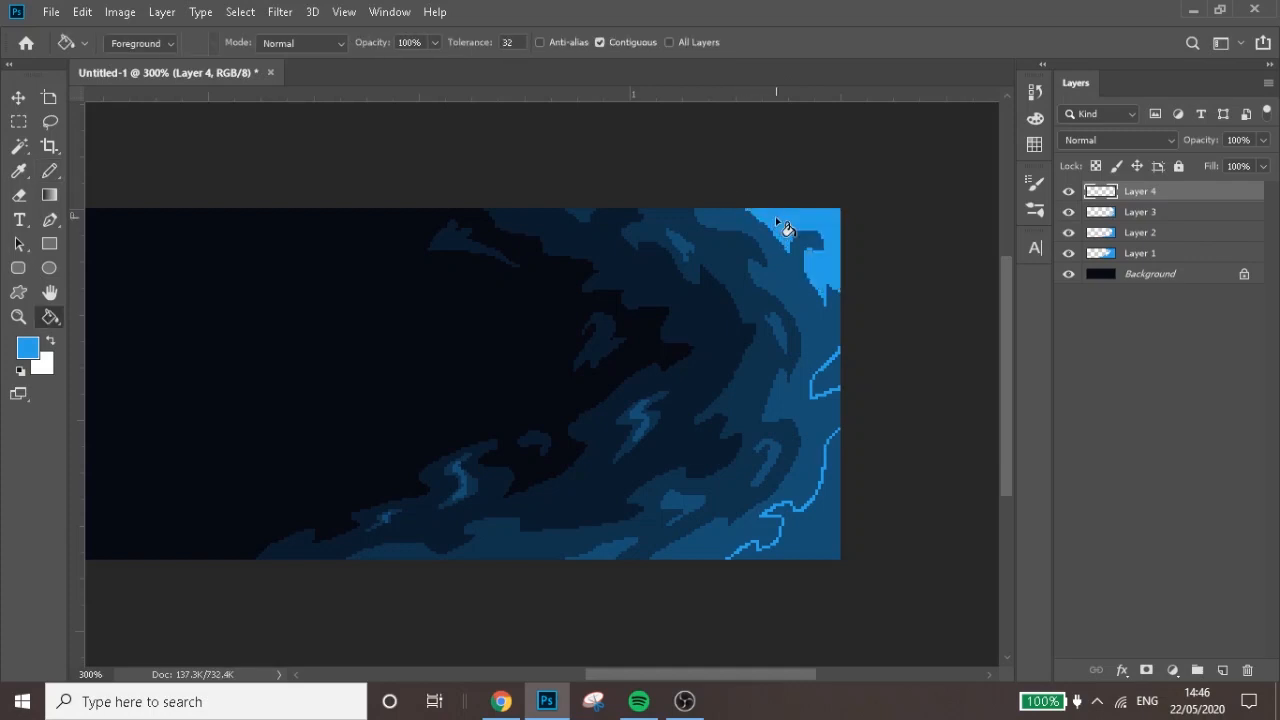
{"action": "left_click", "coordinate": [822, 373]}
{"action": "left_click", "coordinate": [828, 538]}
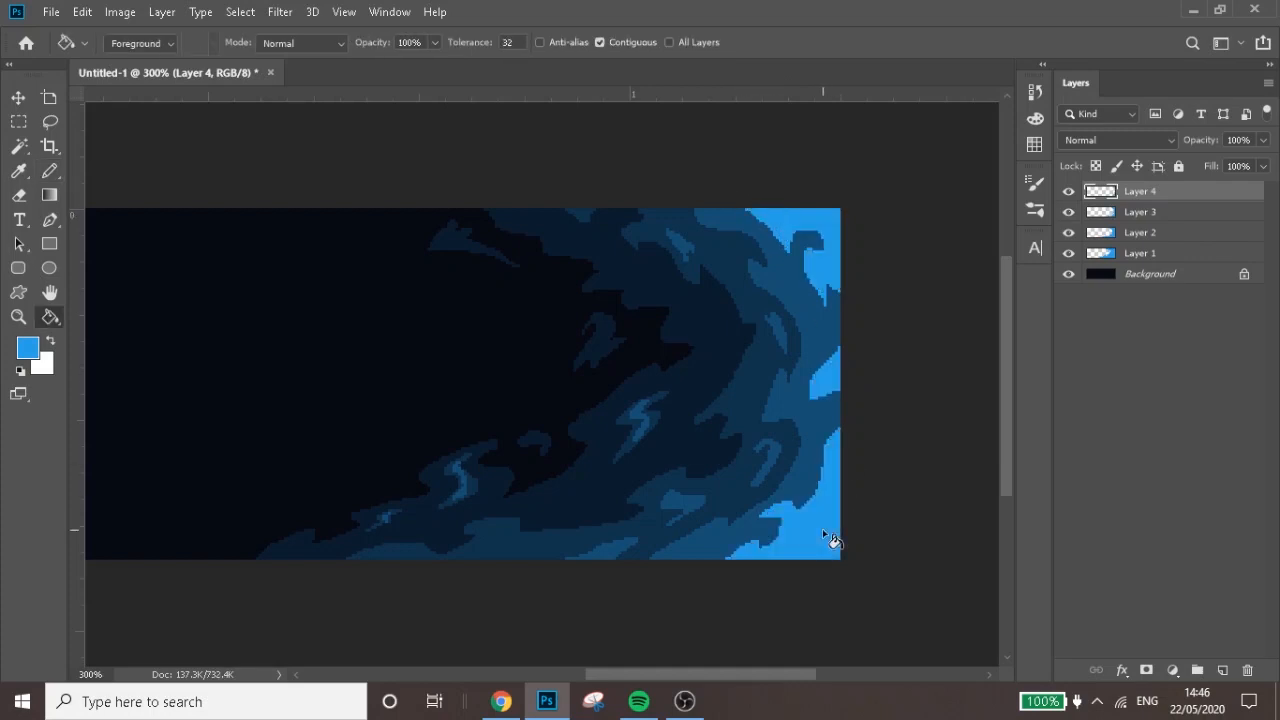
Pencil small blue highlights inside seven of the lighter islands, from the lower spike and lightning shapes up to the uppermost one
{"action": "key", "text": "b"}
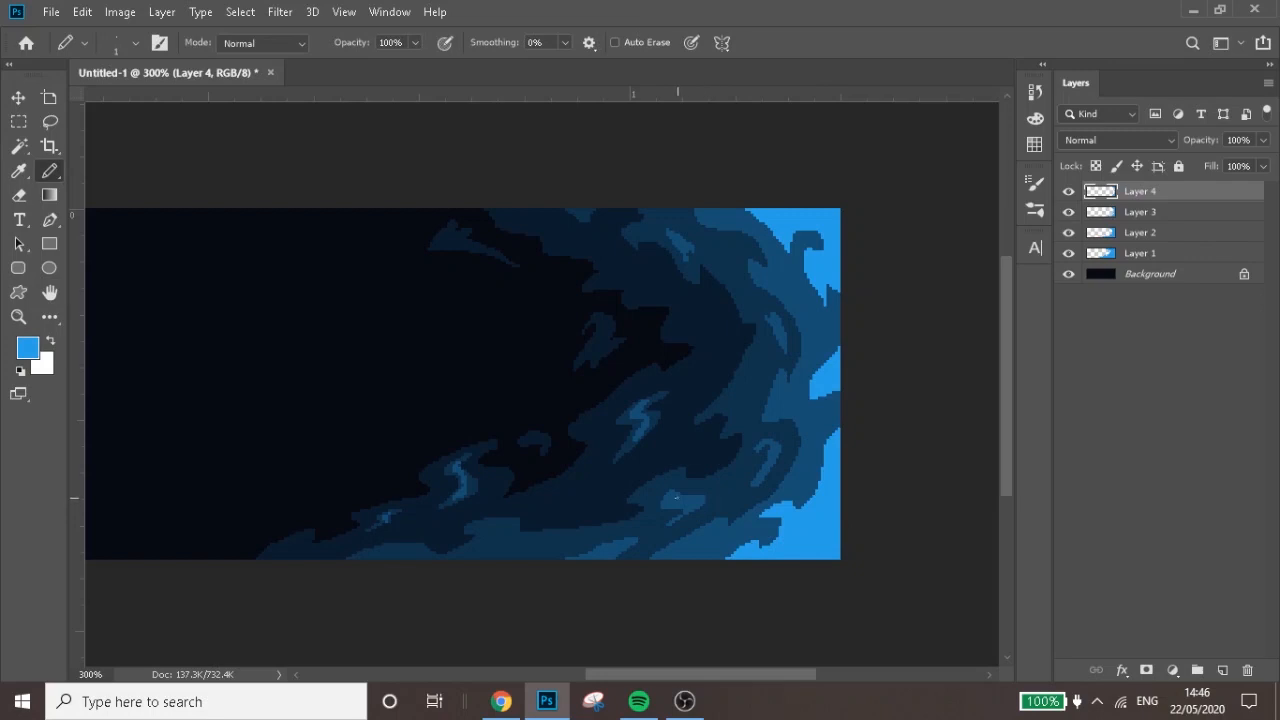
{"action": "left_click_drag", "start_coordinate": [672, 499], "coordinate": [689, 504]}
{"action": "left_click_drag", "start_coordinate": [613, 547], "coordinate": [590, 560]}
{"action": "left_click_drag", "start_coordinate": [459, 467], "coordinate": [464, 486]}
{"action": "mouse_move", "coordinate": [642, 405]}
{"action": "left_mouse_down"}
{"action": "mouse_move", "coordinate": [643, 436]}
{"action": "mouse_move", "coordinate": [641, 422]}
{"action": "left_mouse_up"}
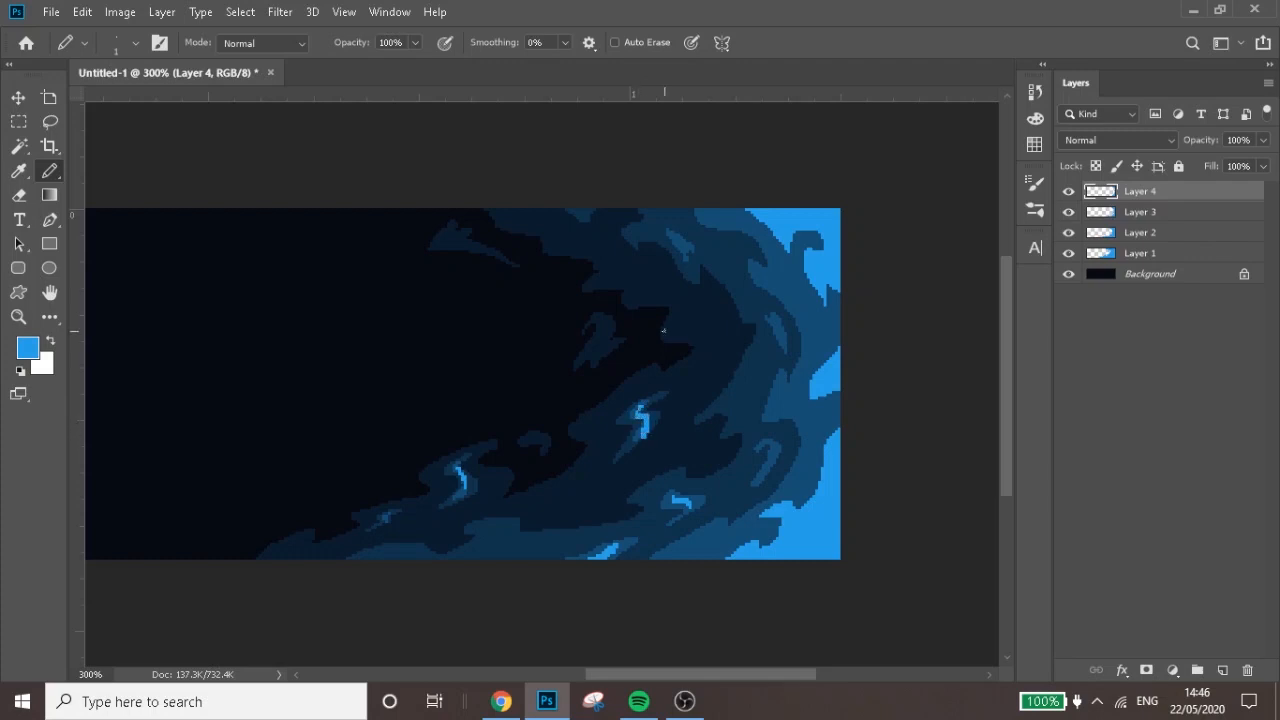
{"action": "mouse_move", "coordinate": [686, 249]}
{"action": "left_mouse_down"}
{"action": "mouse_move", "coordinate": [671, 236]}
{"action": "mouse_move", "coordinate": [690, 254]}
{"action": "left_mouse_up"}
{"action": "mouse_move", "coordinate": [773, 321]}
{"action": "left_mouse_down"}
{"action": "mouse_move", "coordinate": [781, 340]}
{"action": "mouse_move", "coordinate": [770, 321]}
{"action": "left_mouse_up"}
{"action": "mouse_move", "coordinate": [759, 445]}
{"action": "left_mouse_down"}
{"action": "mouse_move", "coordinate": [772, 442]}
{"action": "mouse_move", "coordinate": [766, 463]}
{"action": "mouse_move", "coordinate": [776, 450]}
{"action": "left_mouse_up"}
Pencil extra jagged blue flecks in the bands near the canvas's right edge and along its lower edge, undoing a misdrawn stroke
{"action": "mouse_move", "coordinate": [774, 276]}
{"action": "left_mouse_down"}
{"action": "mouse_move", "coordinate": [800, 298]}
{"action": "mouse_move", "coordinate": [787, 262]}
{"action": "mouse_move", "coordinate": [795, 281]}
{"action": "left_mouse_up"}
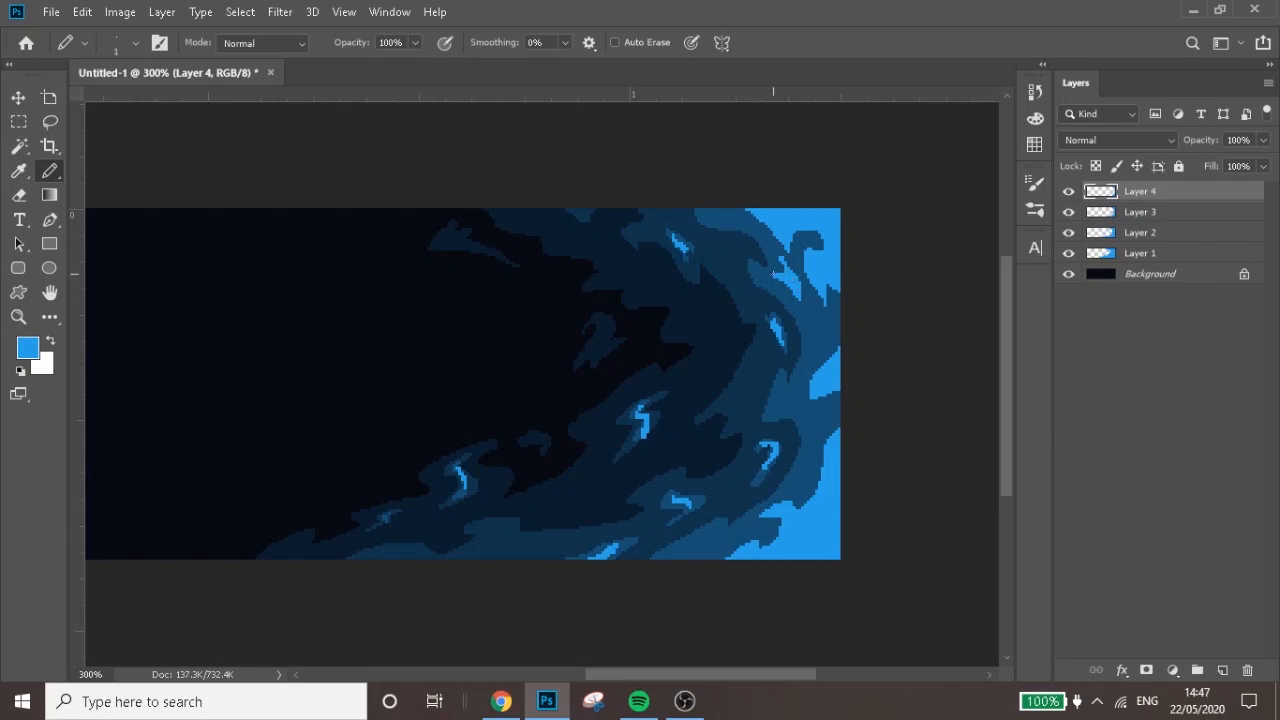
{"action": "mouse_move", "coordinate": [810, 326]}
{"action": "left_mouse_down"}
{"action": "mouse_move", "coordinate": [815, 348]}
{"action": "mouse_move", "coordinate": [828, 328]}
{"action": "mouse_move", "coordinate": [817, 341]}
{"action": "left_mouse_up"}
{"action": "mouse_move", "coordinate": [781, 393]}
{"action": "left_mouse_down"}
{"action": "mouse_move", "coordinate": [778, 408]}
{"action": "mouse_move", "coordinate": [787, 401]}
{"action": "left_mouse_up"}
{"action": "mouse_move", "coordinate": [689, 552]}
{"action": "left_mouse_down"}
{"action": "mouse_move", "coordinate": [731, 541]}
{"action": "mouse_move", "coordinate": [688, 561]}
{"action": "left_mouse_up"}
{"action": "key", "text": "ctrl+z"}
{"action": "mouse_move", "coordinate": [468, 549]}
{"action": "left_mouse_down"}
{"action": "mouse_move", "coordinate": [527, 544]}
{"action": "mouse_move", "coordinate": [472, 550]}
{"action": "mouse_move", "coordinate": [500, 548]}
{"action": "left_mouse_up"}
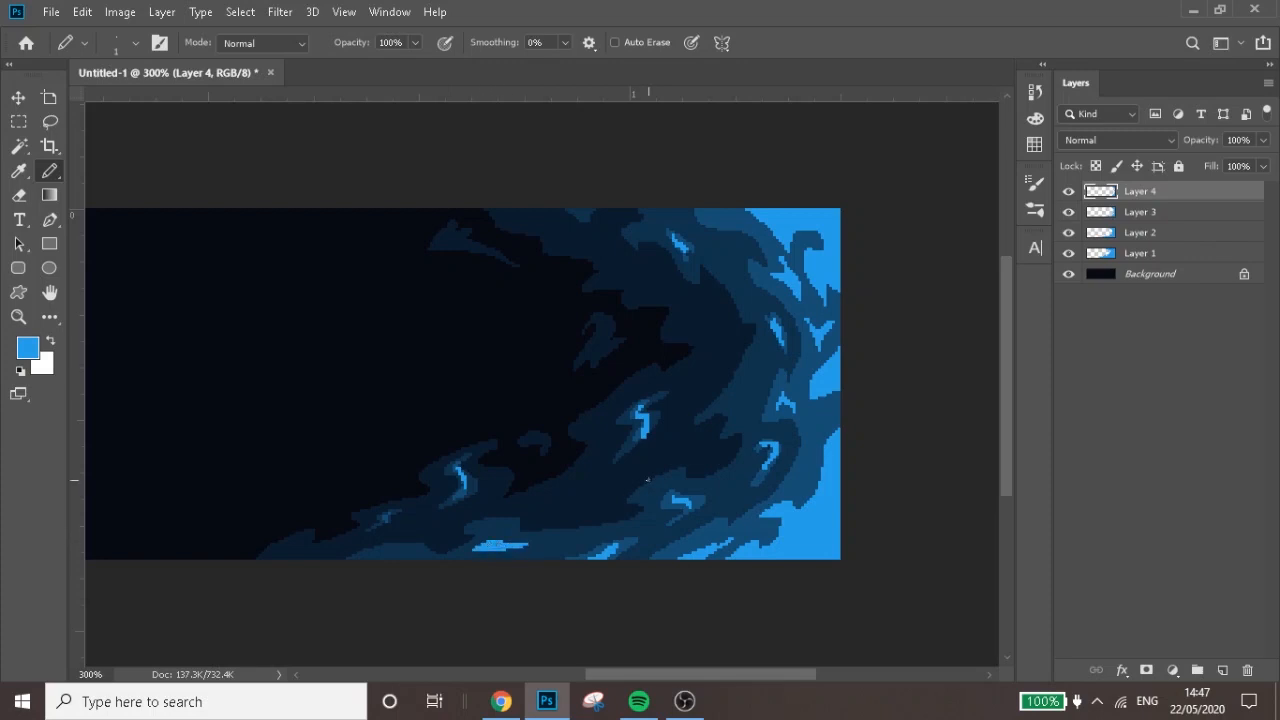
Reduce the opacity of Layer 4 to 48%
{"action": "left_click", "coordinate": [1263, 140]}
{"action": "left_click", "coordinate": [1206, 161]}
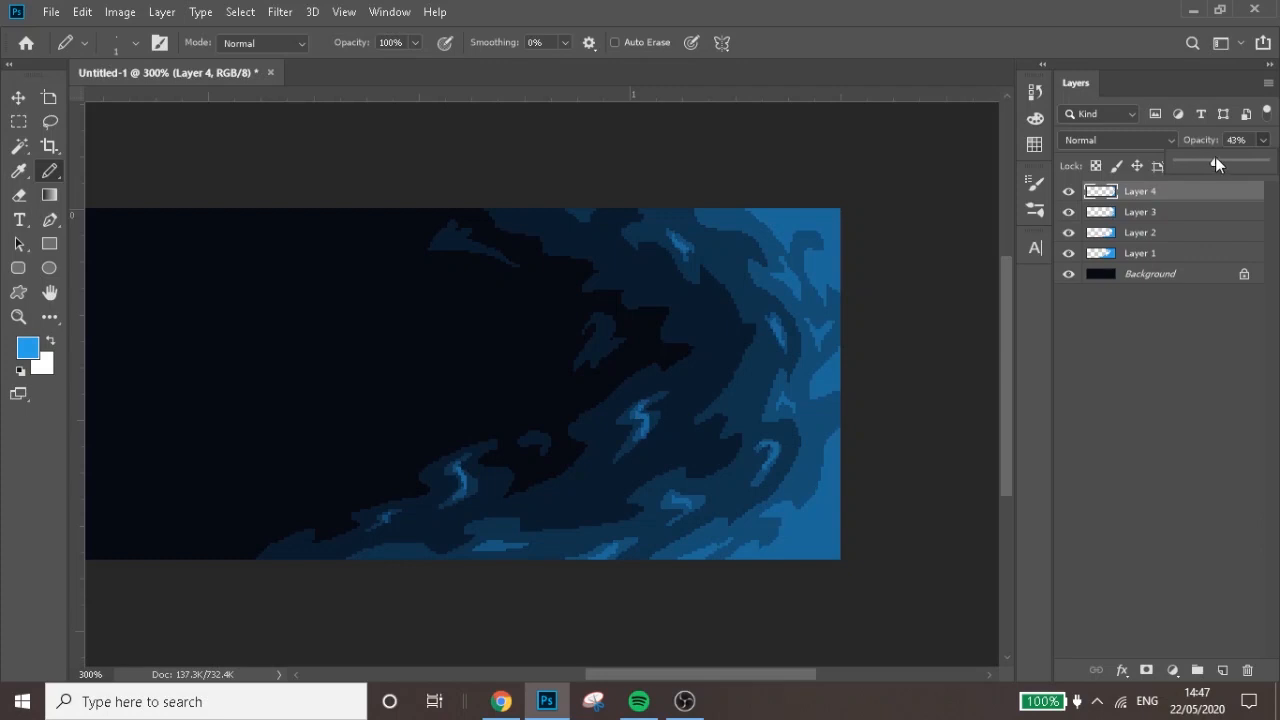
{"action": "left_click_drag", "start_coordinate": [1215, 161], "coordinate": [1220, 161]}
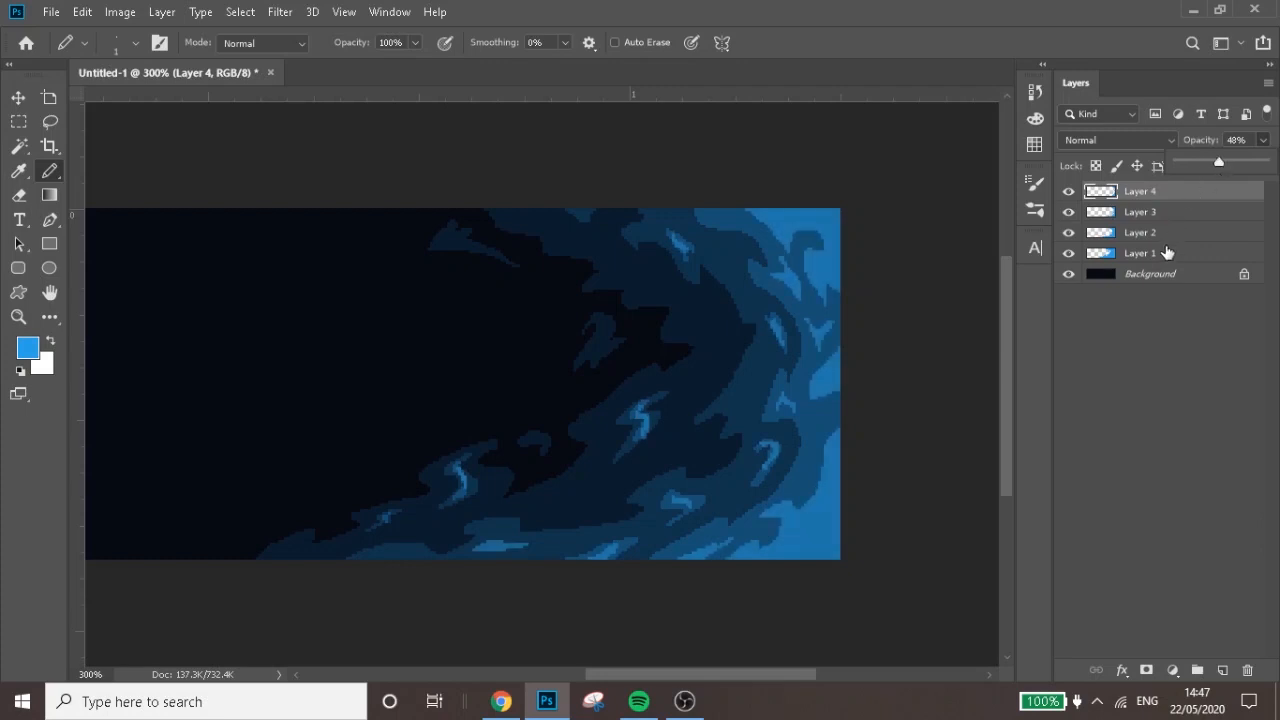
{"action": "left_click", "coordinate": [1158, 255]}
{"action": "left_click", "coordinate": [1158, 257], "text": "shift"}
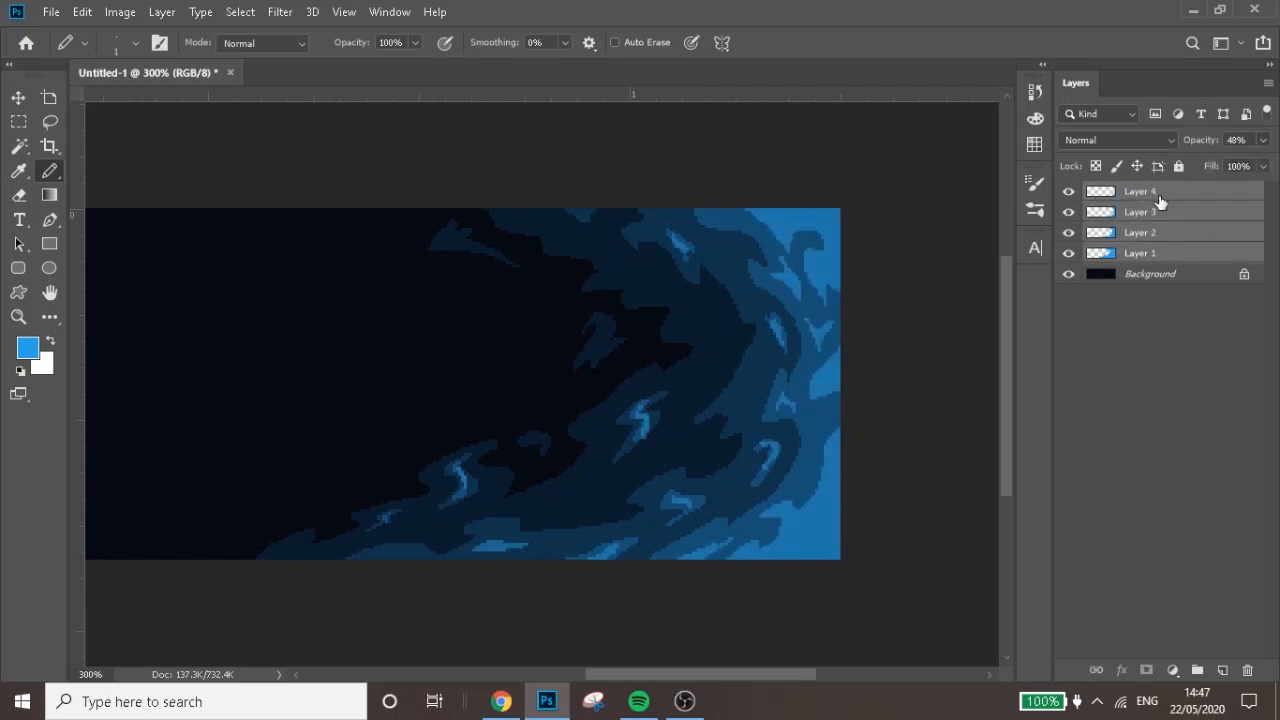
{"action": "left_click", "coordinate": [1160, 200]}
Create a new layer above Layer 4 and pick a lighter, brighter blue as the pencil's foreground colour
{"action": "left_click", "coordinate": [1222, 670]}
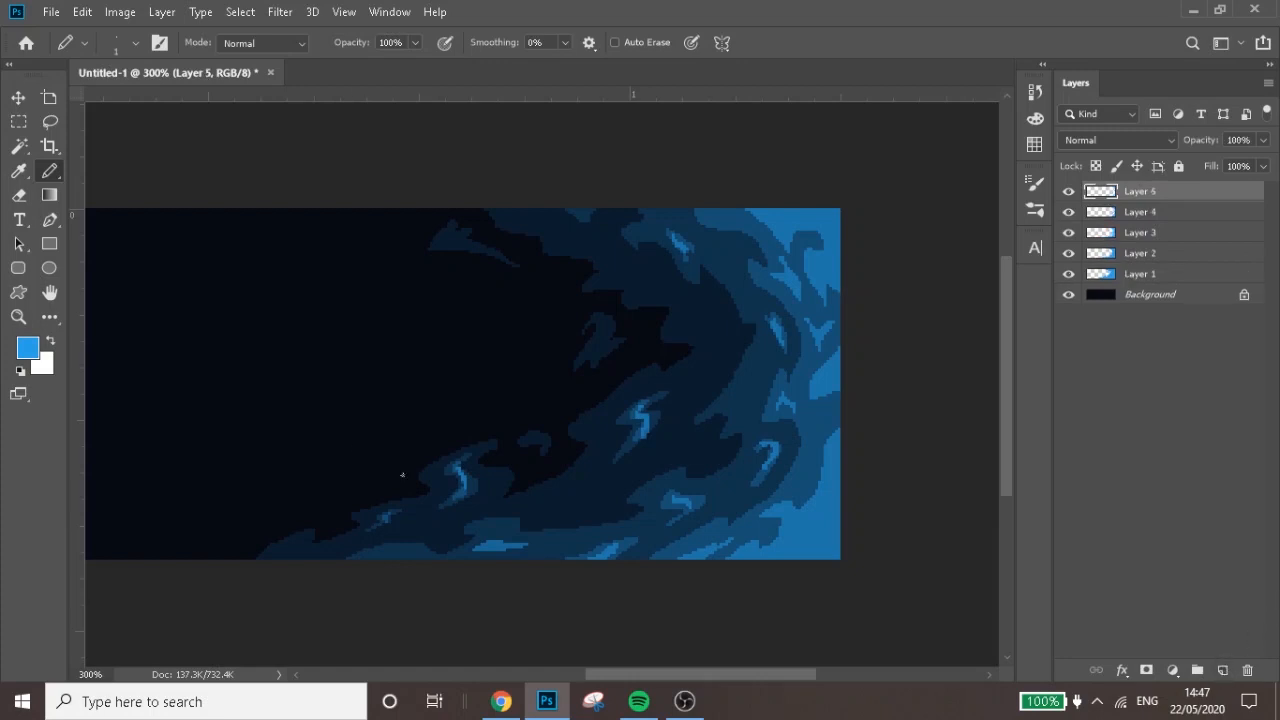
{"action": "left_click", "coordinate": [27, 347]}
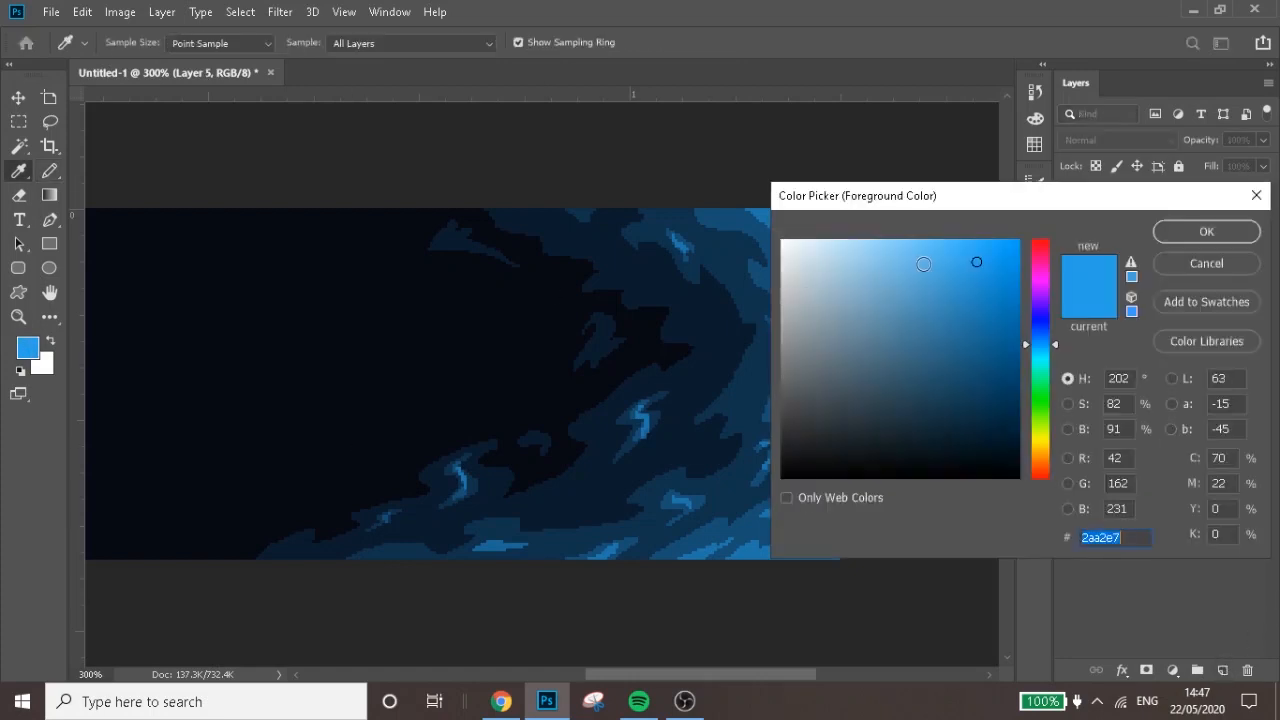
{"action": "left_click", "coordinate": [943, 251]}
{"action": "left_click", "coordinate": [1206, 231]}
{"action": "key", "text": "b"}
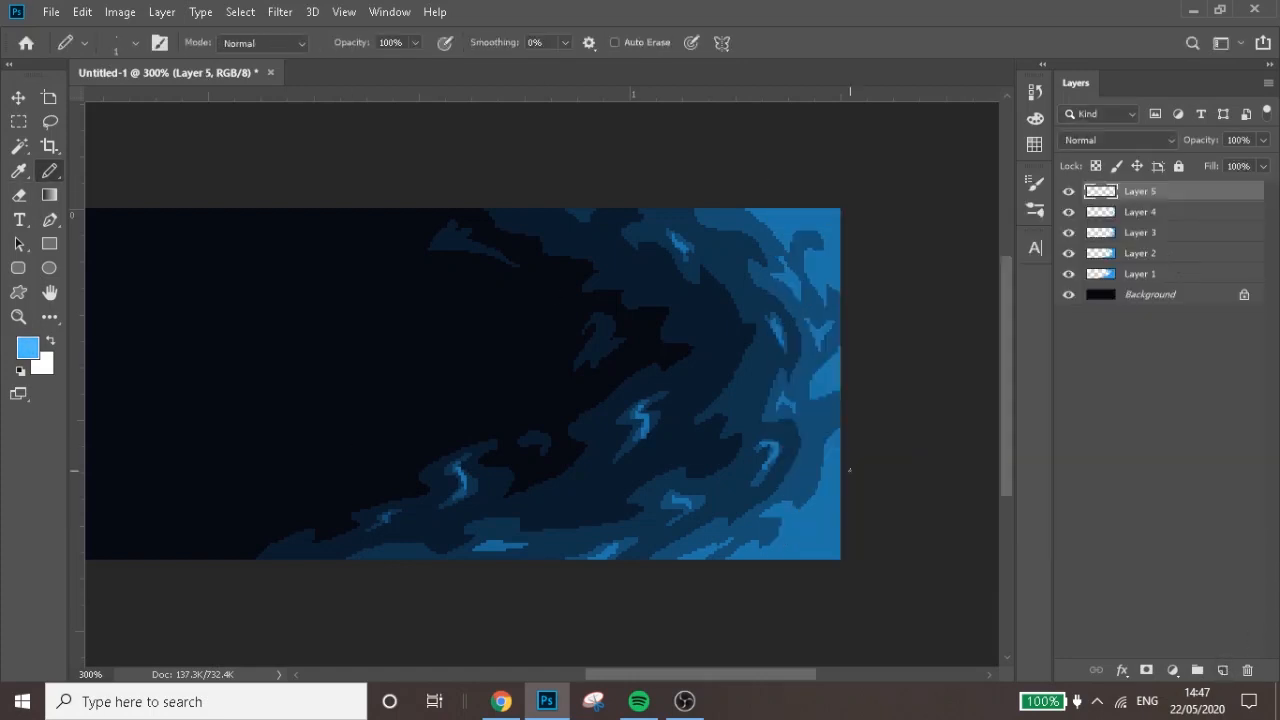
Pencil jagged light-blue outlines along the canvas's right edge and fill the upper corner, the middle patches and the lower corner
{"action": "mouse_move", "coordinate": [766, 561]}
{"action": "left_mouse_down"}
{"action": "mouse_move", "coordinate": [856, 499]}
{"action": "mouse_move", "coordinate": [840, 438]}
{"action": "left_mouse_up"}
{"action": "mouse_move", "coordinate": [843, 384]}
{"action": "left_mouse_down"}
{"action": "mouse_move", "coordinate": [820, 370]}
{"action": "mouse_move", "coordinate": [846, 360]}
{"action": "left_mouse_up"}
{"action": "mouse_move", "coordinate": [838, 270]}
{"action": "left_mouse_down"}
{"action": "mouse_move", "coordinate": [826, 262]}
{"action": "mouse_move", "coordinate": [840, 256]}
{"action": "left_mouse_up"}
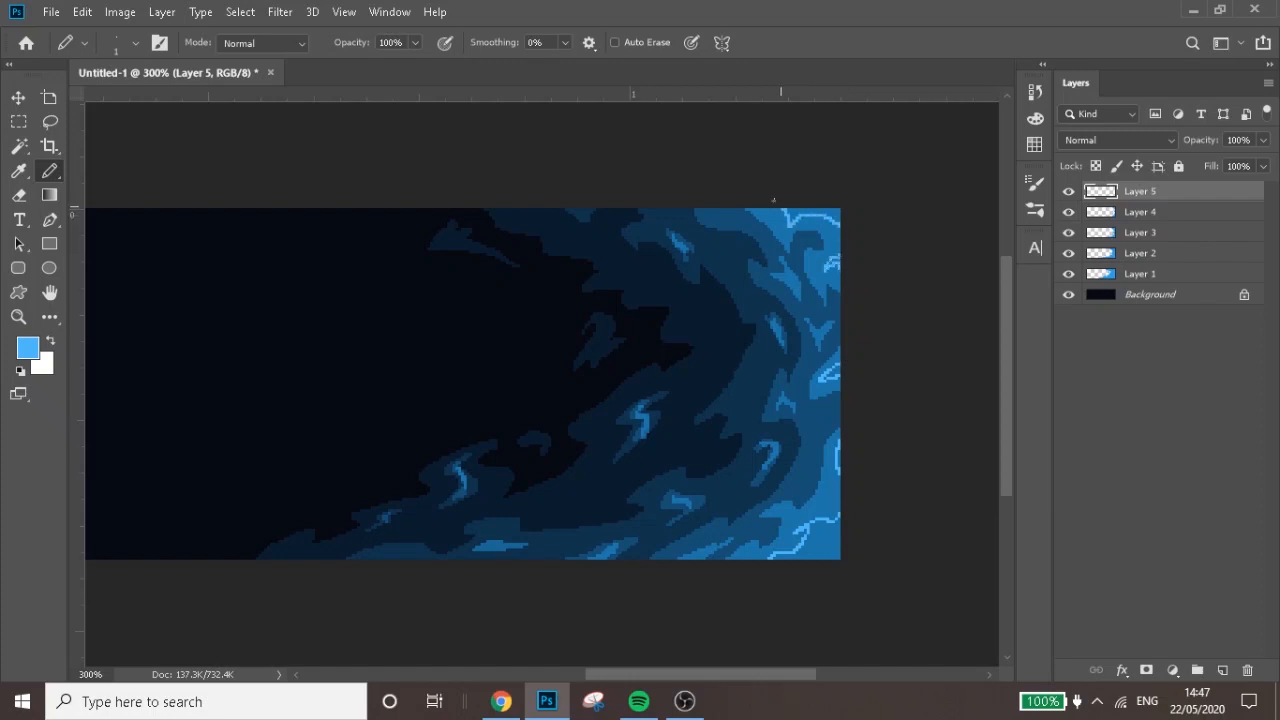
{"action": "key", "text": "g"}
{"action": "left_click", "coordinate": [807, 221]}
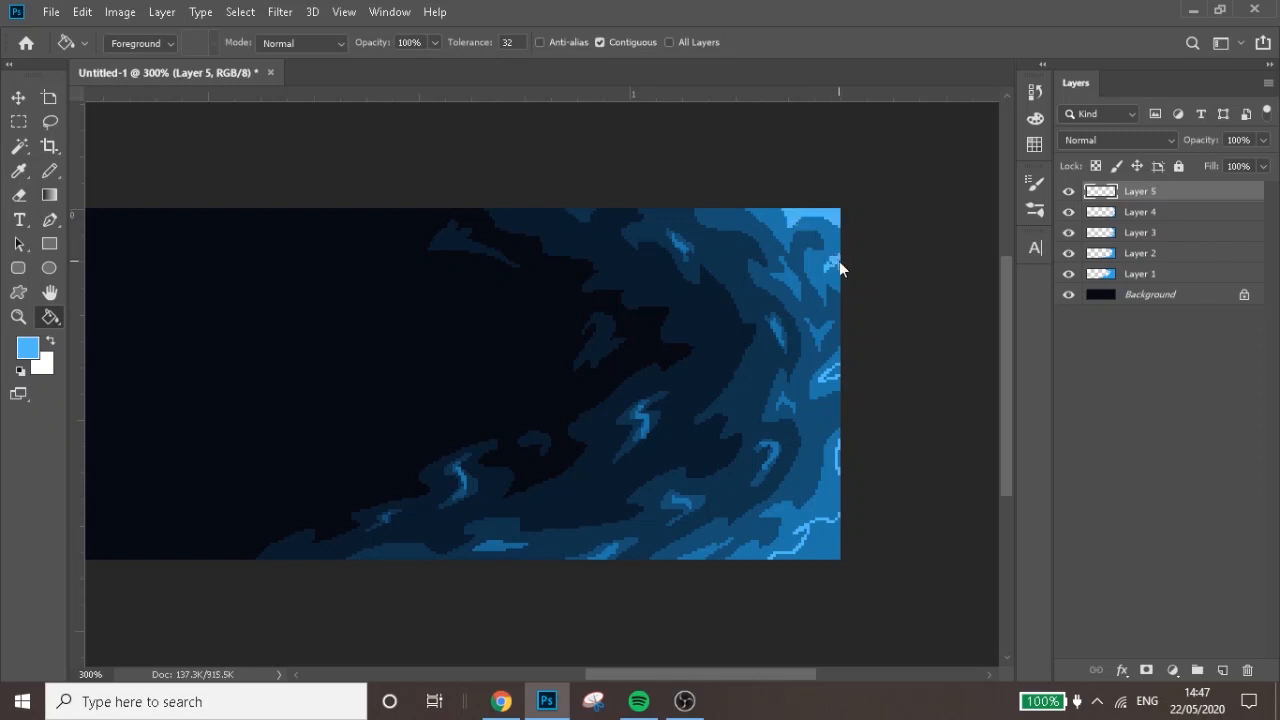
{"action": "key", "text": "b"}
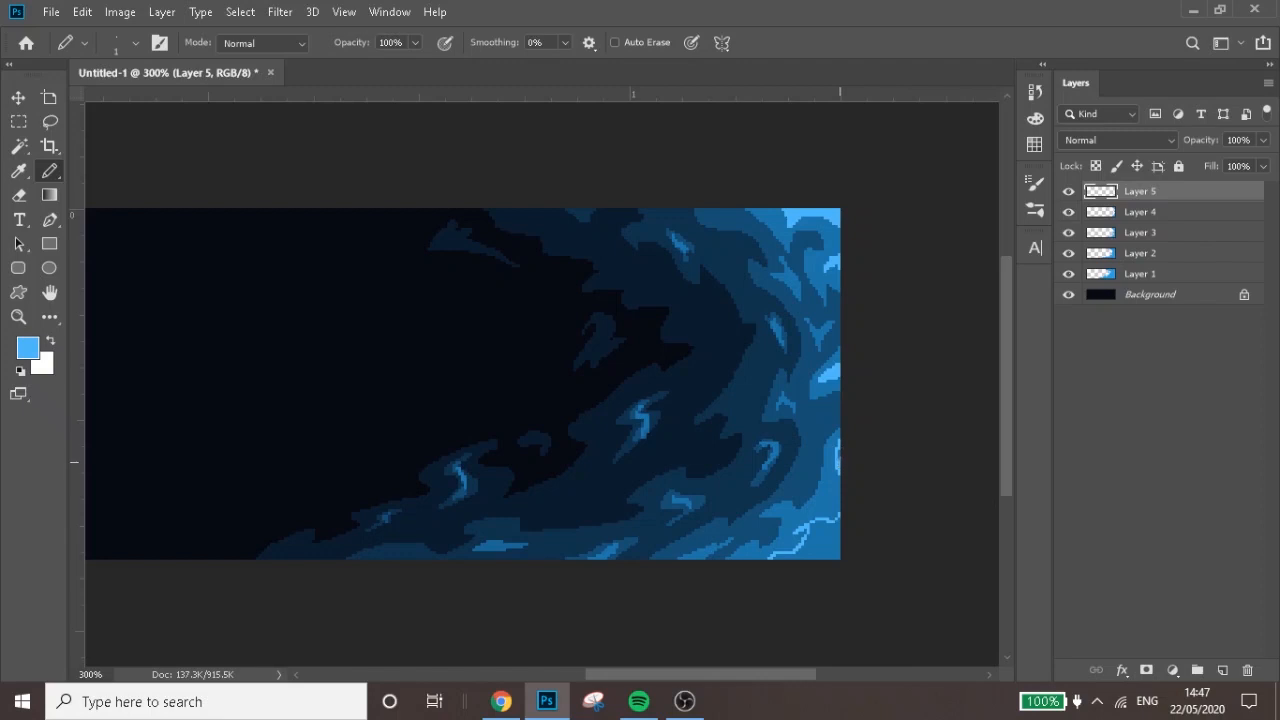
{"action": "key", "text": "g"}
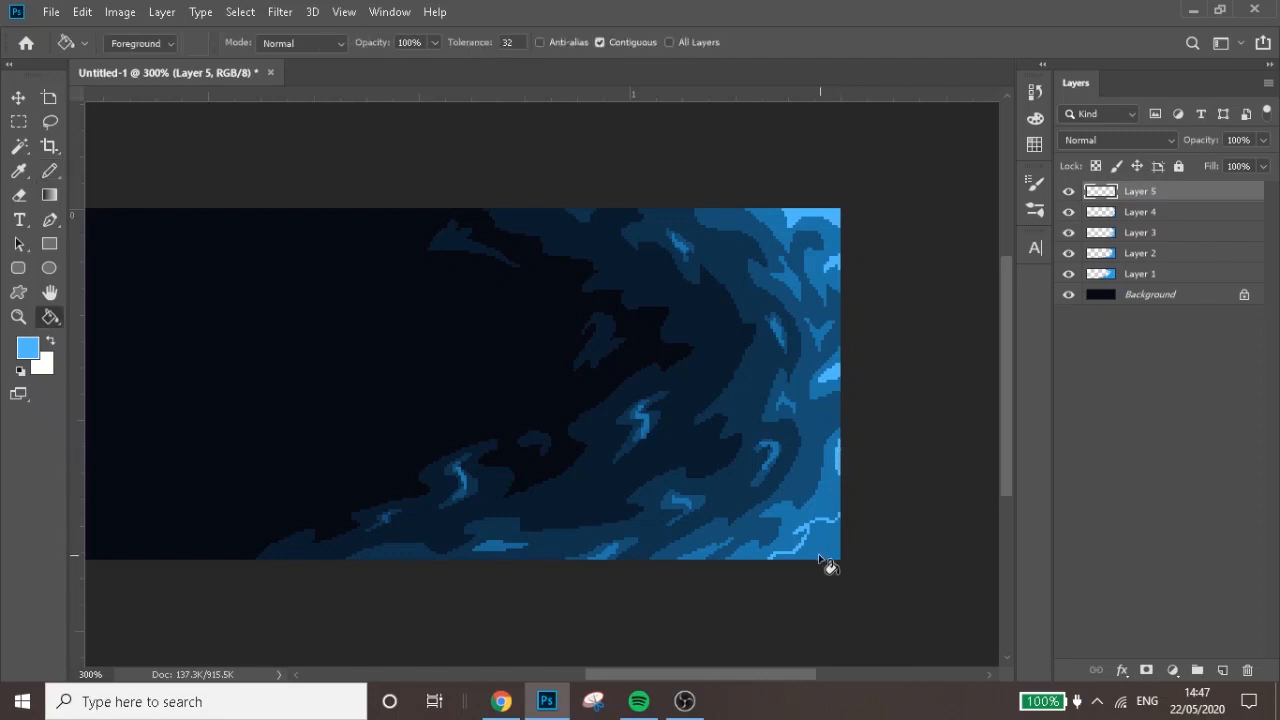
{"action": "left_click", "coordinate": [818, 550]}
{"action": "key", "text": "b"}
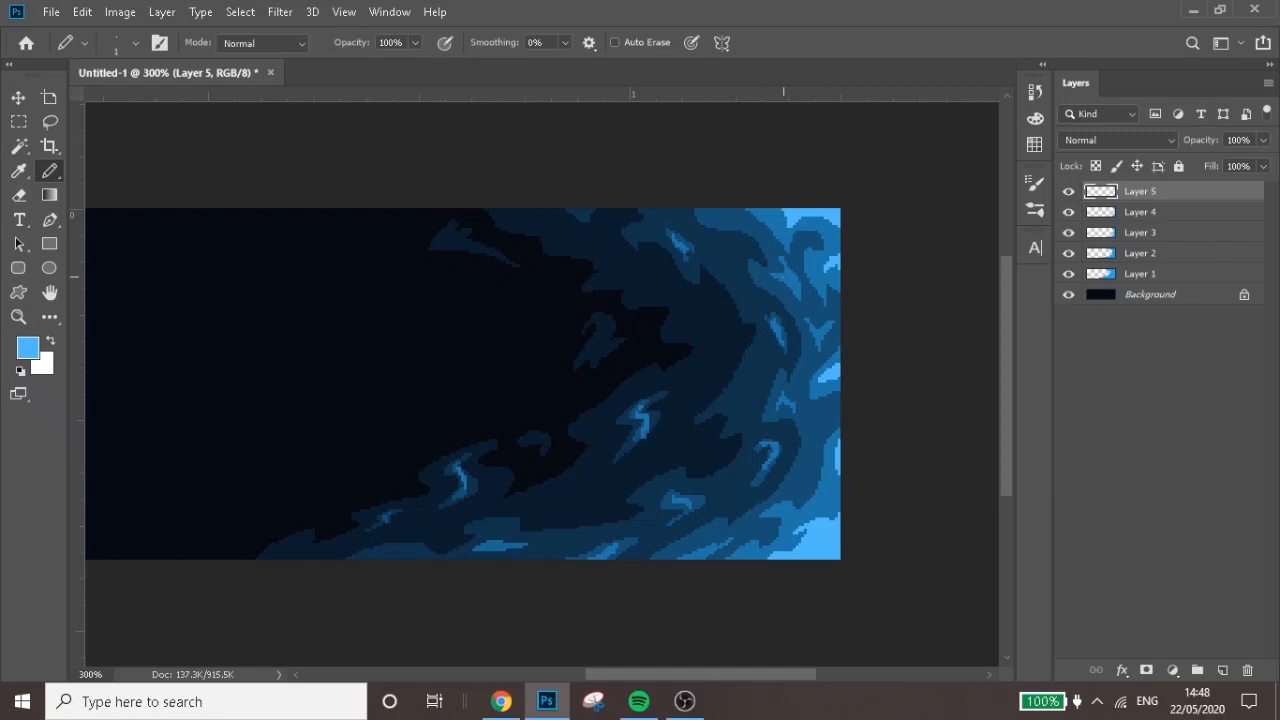
Pencil tiny light-blue highlights inside six of the existing bright flecks and reduce Layer 5's opacity to 46%
{"action": "mouse_move", "coordinate": [782, 276]}
{"action": "left_mouse_down"}
{"action": "mouse_move", "coordinate": [796, 288]}
{"action": "mouse_move", "coordinate": [782, 268]}
{"action": "left_mouse_up"}
{"action": "left_click_drag", "start_coordinate": [822, 337], "coordinate": [815, 346]}
{"action": "left_click_drag", "start_coordinate": [771, 457], "coordinate": [769, 446]}
{"action": "left_click_drag", "start_coordinate": [781, 403], "coordinate": [786, 399]}
{"action": "left_click_drag", "start_coordinate": [646, 429], "coordinate": [634, 418]}
{"action": "left_click_drag", "start_coordinate": [461, 485], "coordinate": [462, 466]}
{"action": "mouse_move", "coordinate": [1263, 140]}
{"action": "left_mouse_down"}
{"action": "mouse_move", "coordinate": [1204, 162]}
{"action": "mouse_move", "coordinate": [1217, 162]}
{"action": "left_mouse_up"}
{"action": "key", "text": "ctrl+minus"}
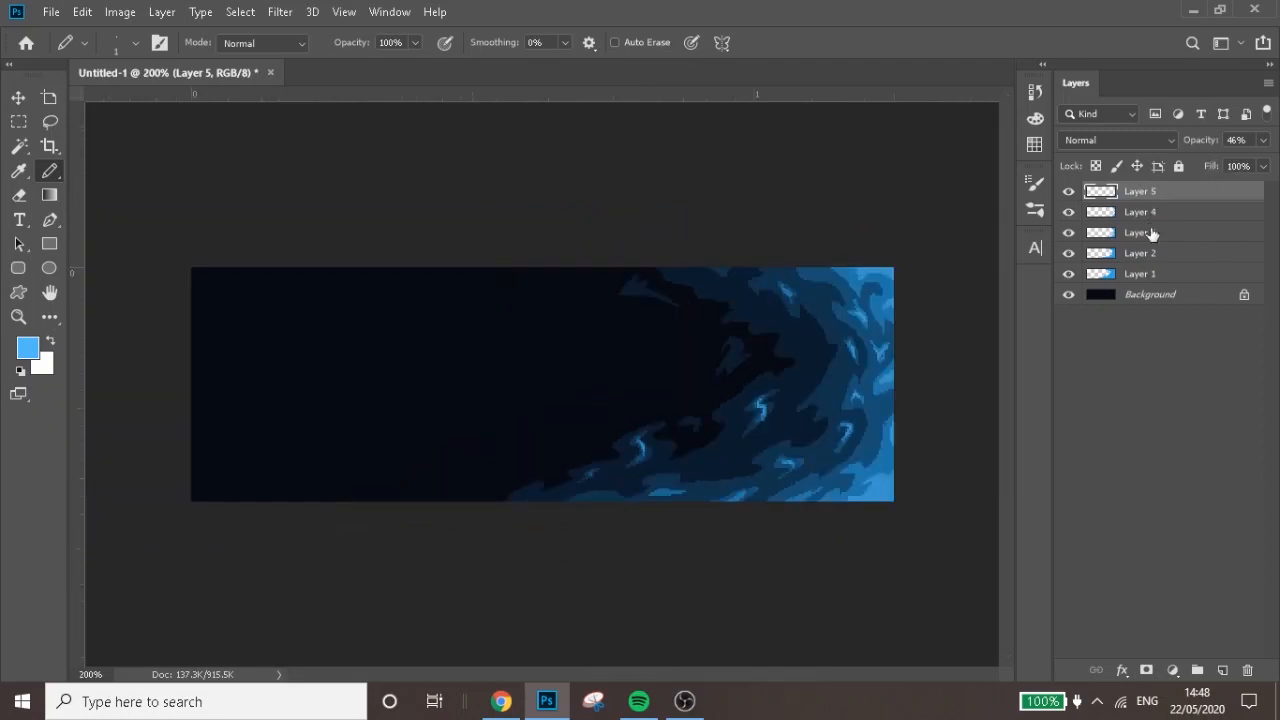
On a new layer directly above the Background, pencil a jagged boundary across the canvas and fill its right side light blue at 3% opacity
{"action": "left_click", "coordinate": [1155, 285]}
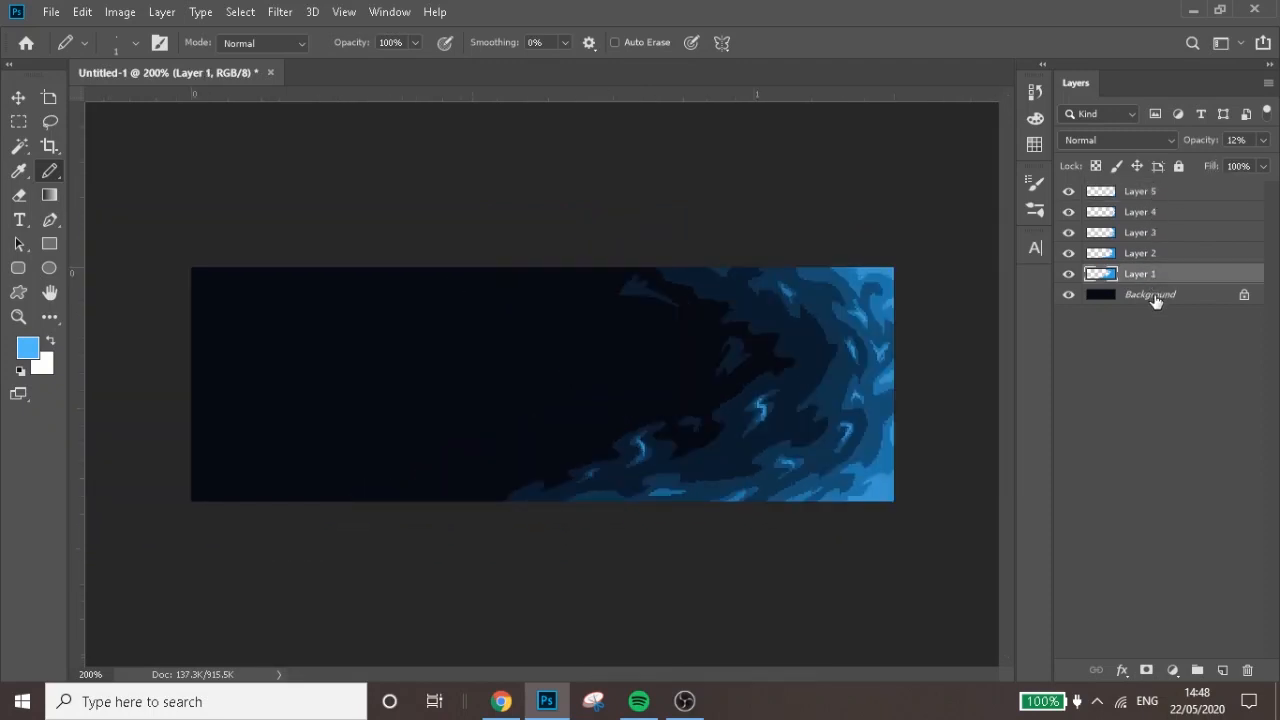
{"action": "left_click", "coordinate": [1154, 298]}
{"action": "left_click", "coordinate": [1222, 670]}
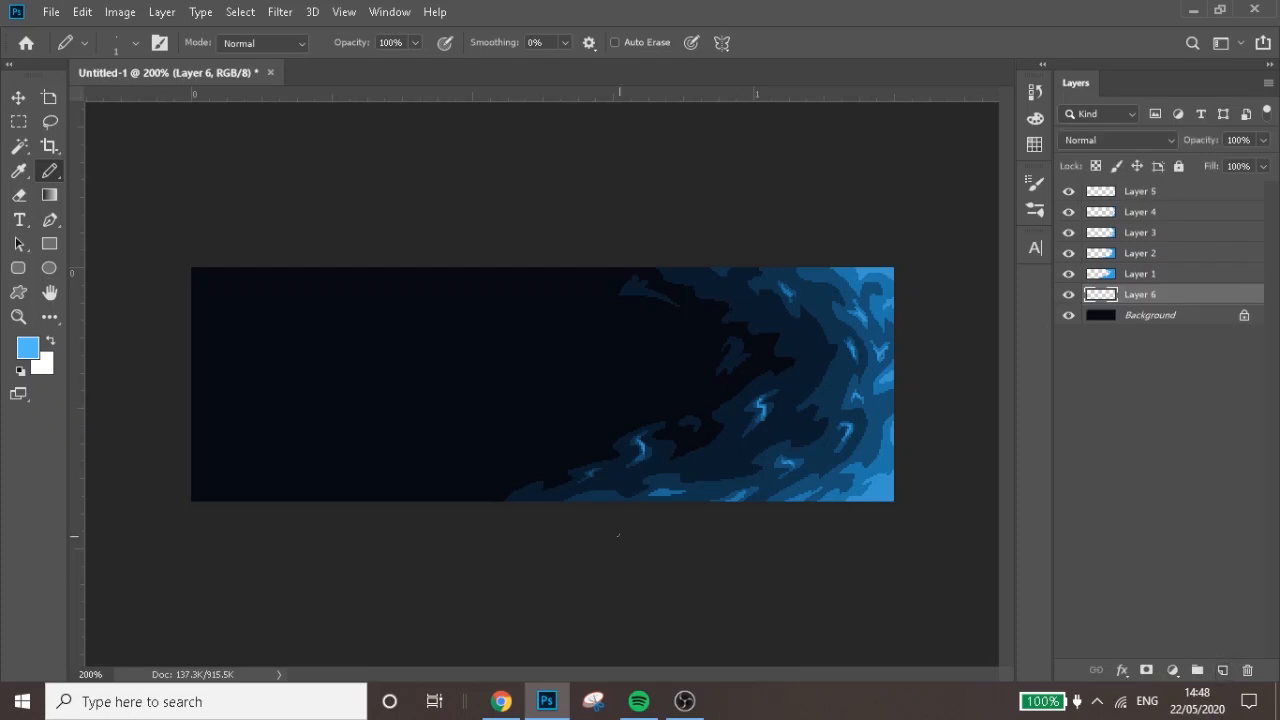
{"action": "mouse_move", "coordinate": [473, 505]}
{"action": "left_mouse_down"}
{"action": "mouse_move", "coordinate": [524, 455]}
{"action": "mouse_move", "coordinate": [582, 432]}
{"action": "mouse_move", "coordinate": [572, 419]}
{"action": "mouse_move", "coordinate": [655, 386]}
{"action": "mouse_move", "coordinate": [641, 366]}
{"action": "mouse_move", "coordinate": [683, 342]}
{"action": "mouse_move", "coordinate": [675, 328]}
{"action": "mouse_move", "coordinate": [615, 323]}
{"action": "mouse_move", "coordinate": [568, 263]}
{"action": "left_mouse_up"}
{"action": "key", "text": "g"}
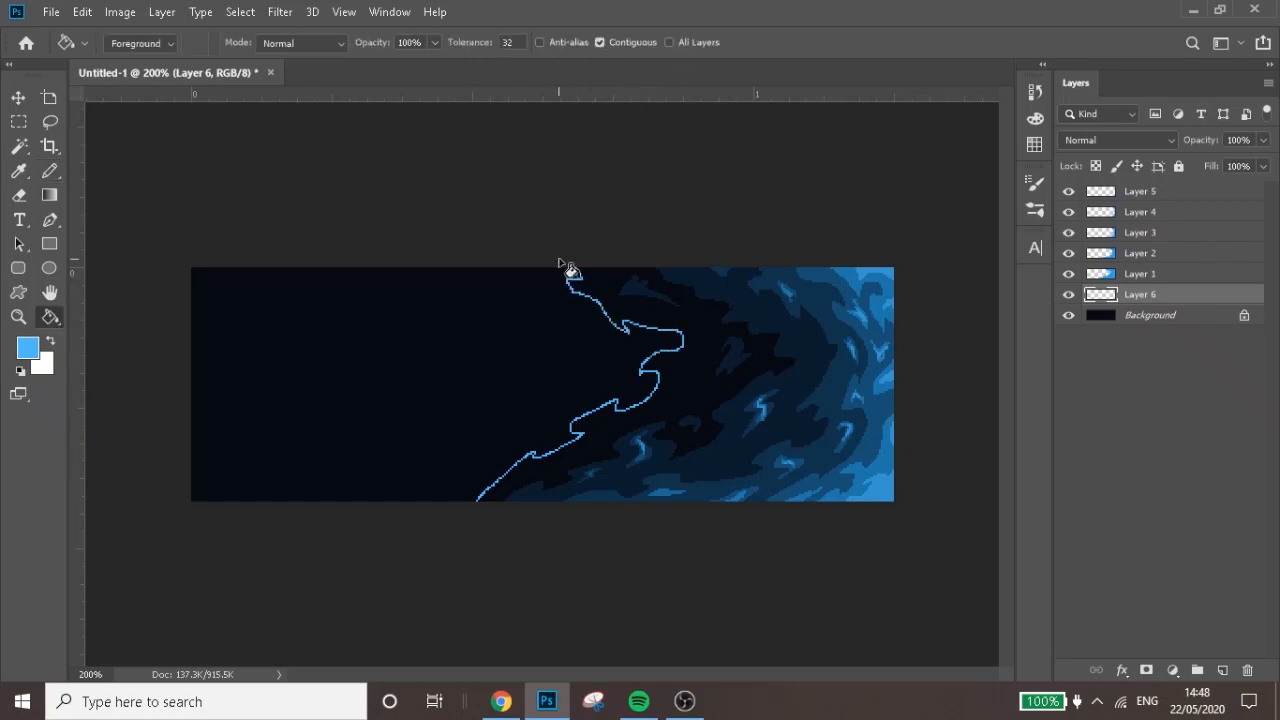
{"action": "left_click", "coordinate": [600, 288]}
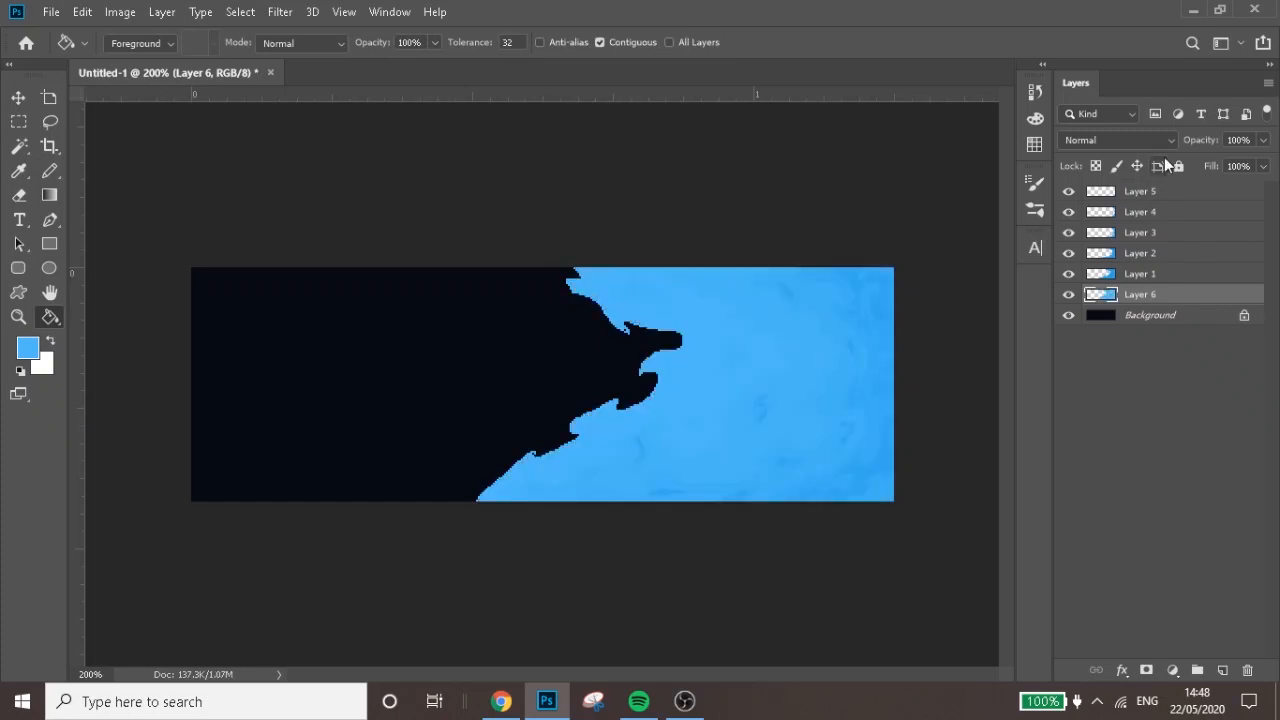
{"action": "left_click", "coordinate": [1260, 143]}
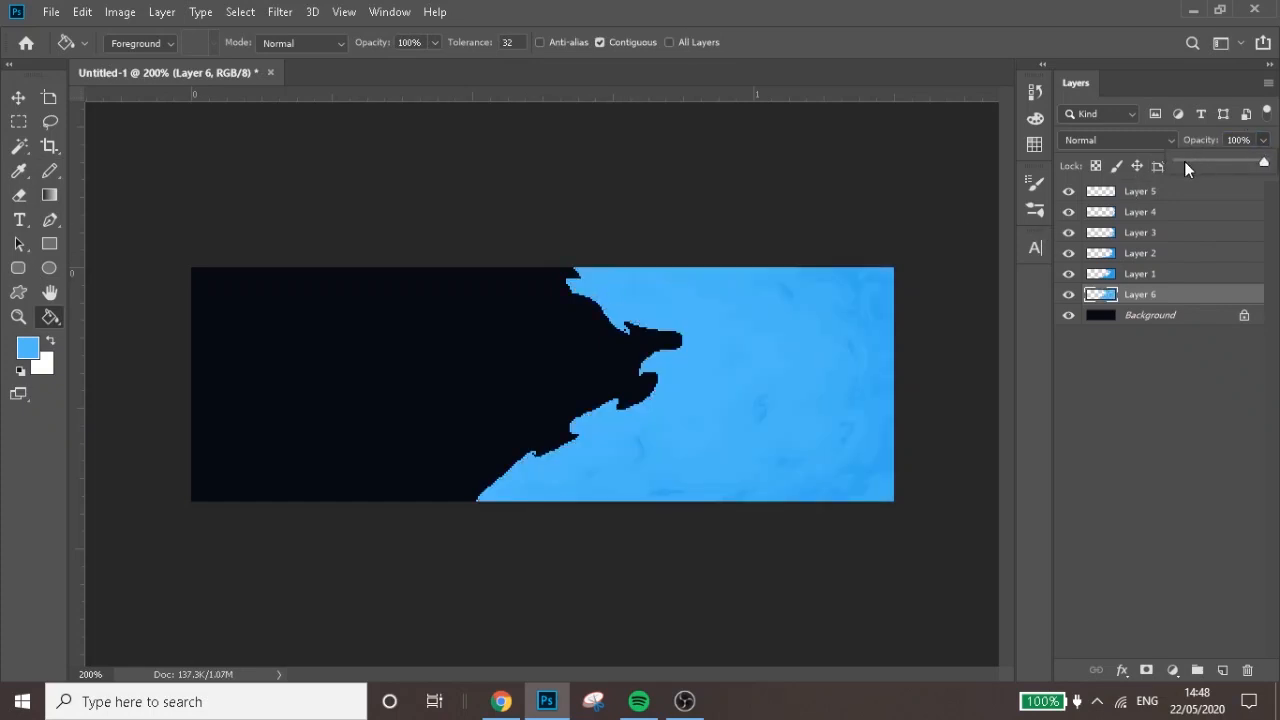
{"action": "left_click", "coordinate": [1185, 162]}
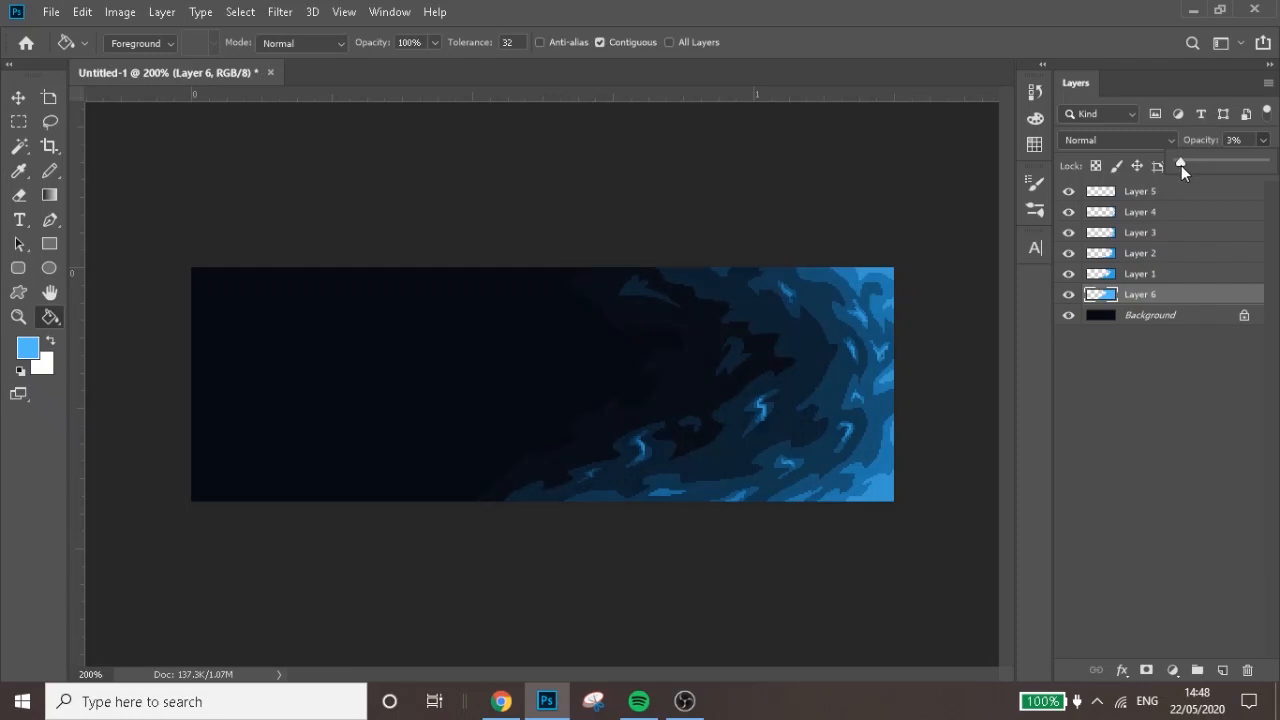
Group all the layers above the Background and reduce the group's opacity to 63%
{"action": "left_click", "coordinate": [1168, 195], "text": "shift"}
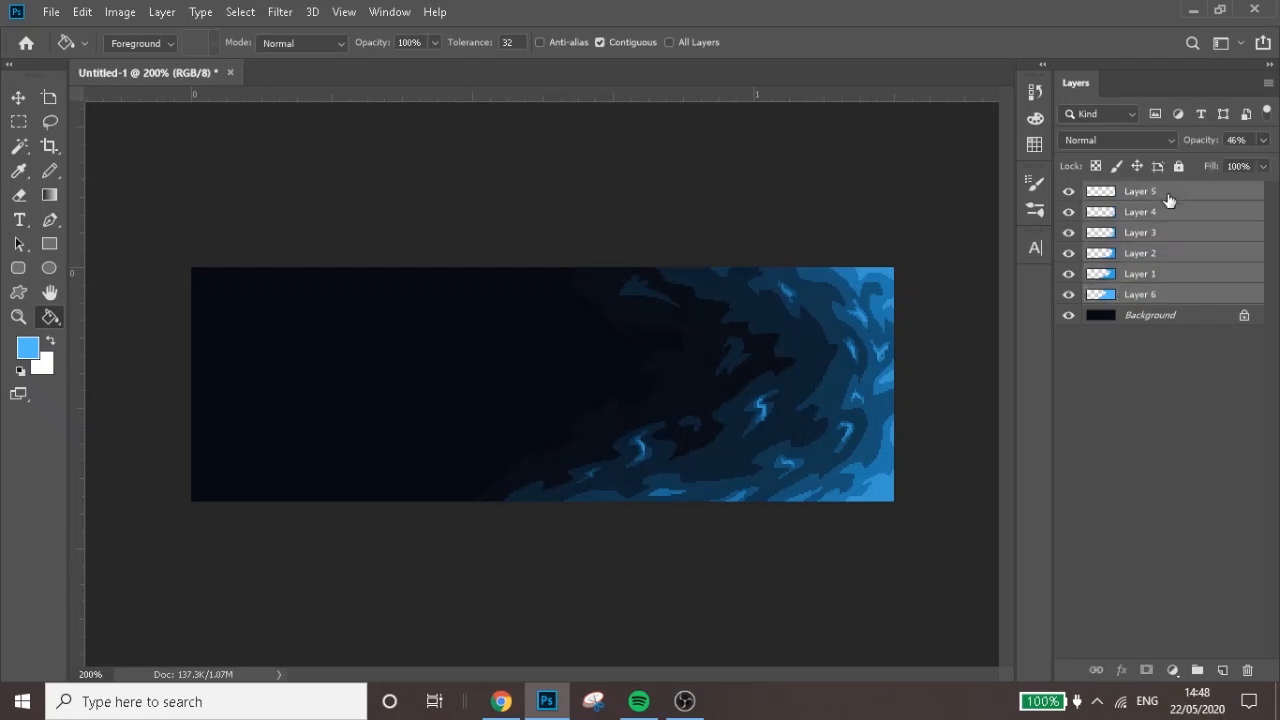
{"action": "key", "text": "ctrl+g"}
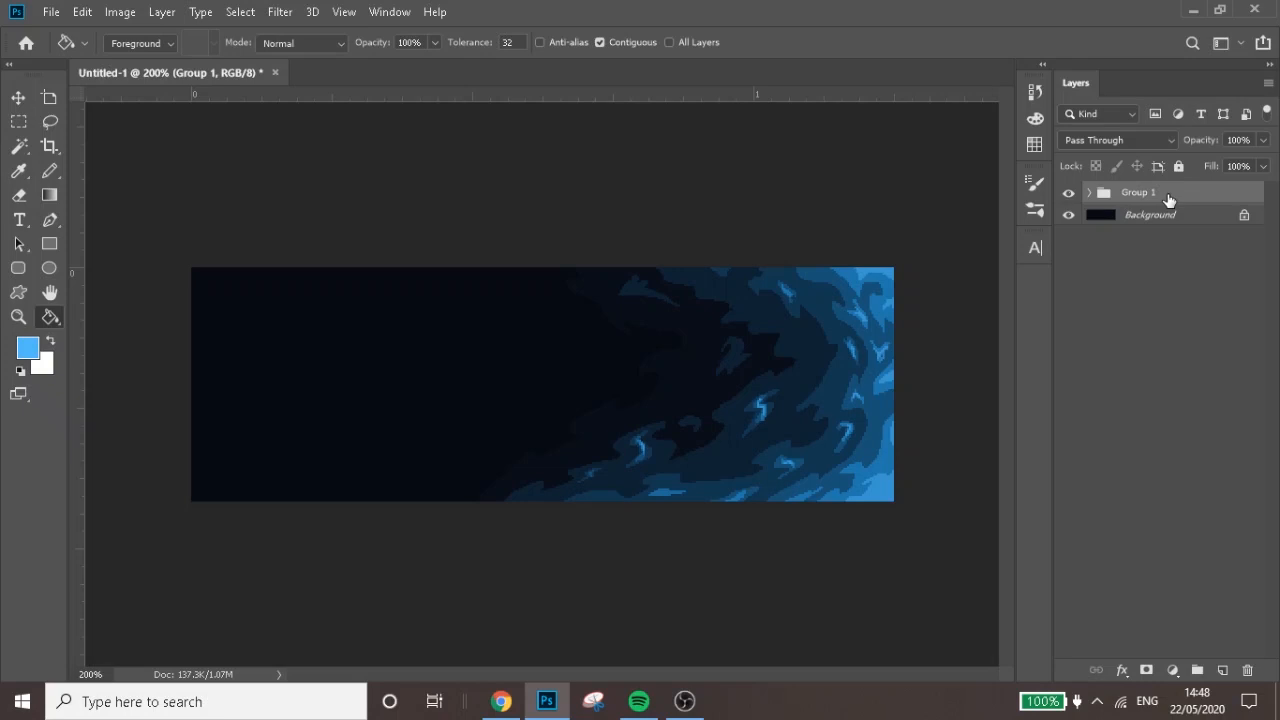
{"action": "left_click", "coordinate": [1263, 165]}
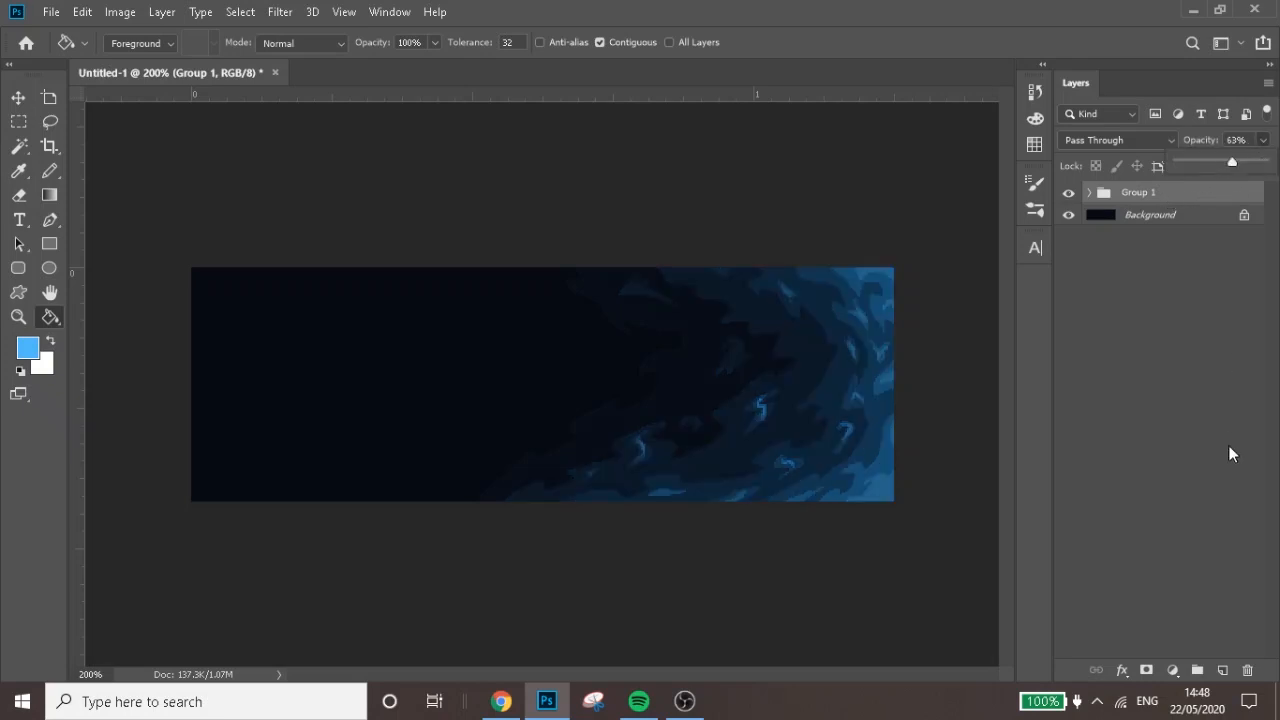
{"action": "left_click", "coordinate": [1213, 583]}
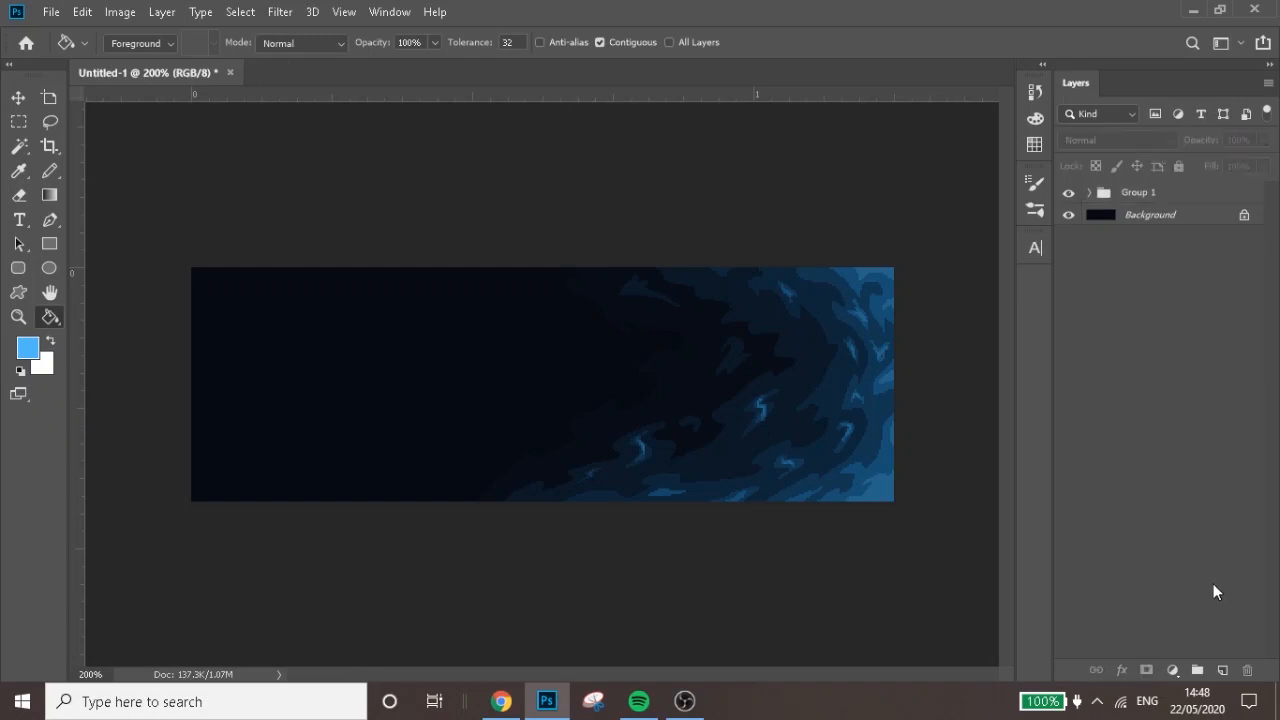
Create a new layer above the group and make white the foreground colour for the Pencil tool
{"action": "left_click", "coordinate": [1160, 194]}
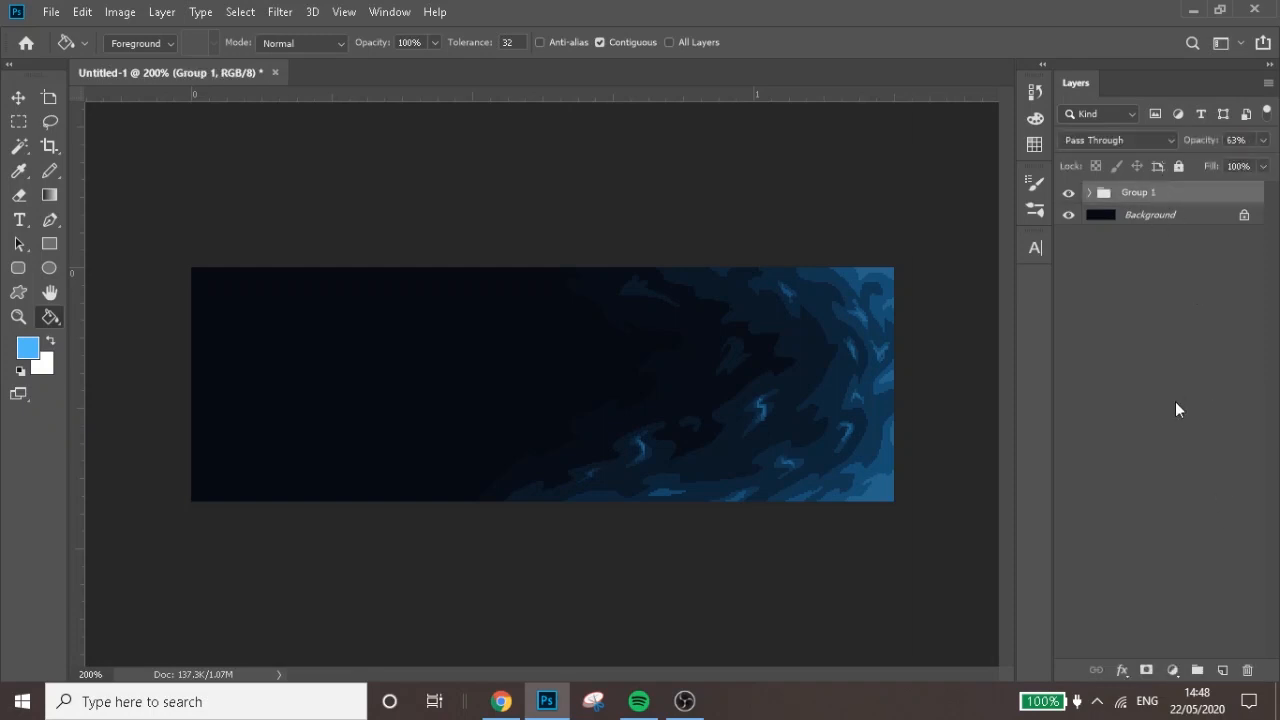
{"action": "left_click", "coordinate": [1221, 670]}
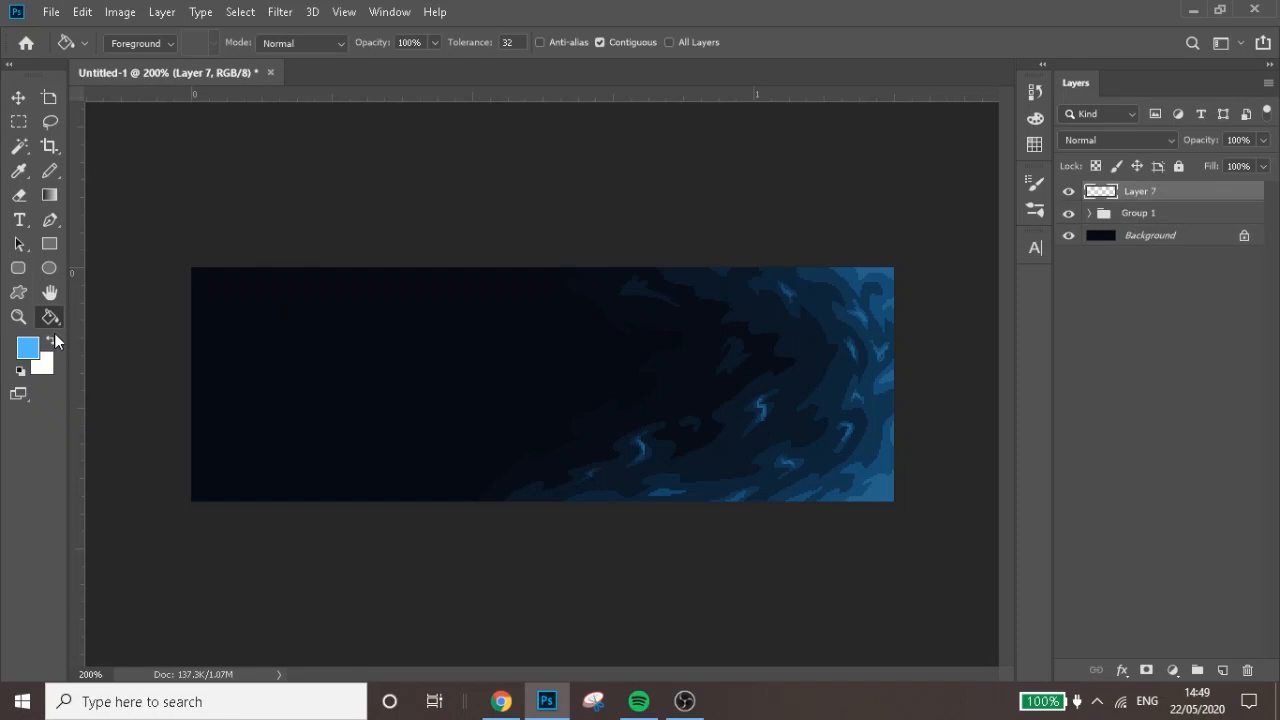
{"action": "left_click", "coordinate": [53, 341]}
{"action": "left_click", "coordinate": [53, 182]}
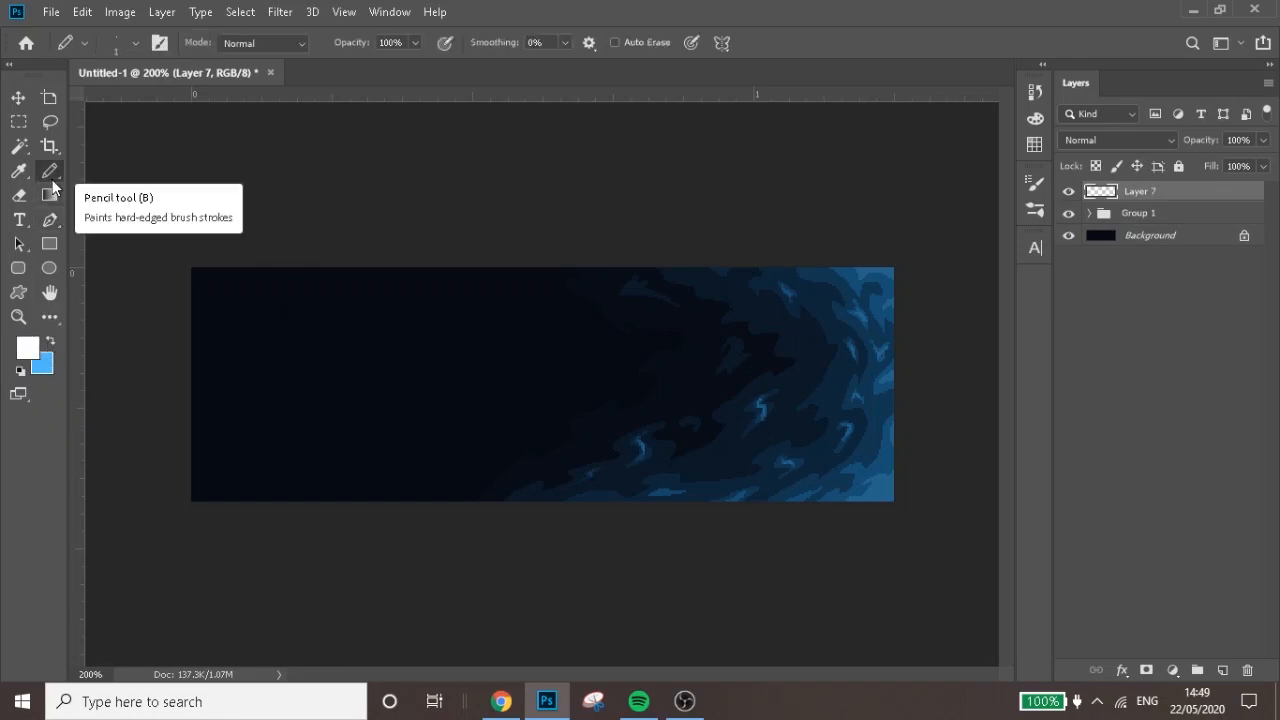
{"action": "key", "text": "ctrl+plus"}
{"action": "key", "text": "ctrl+plus"}
{"action": "key", "text": "ctrl+minus"}
{"action": "key", "text": "ctrl+minus"}
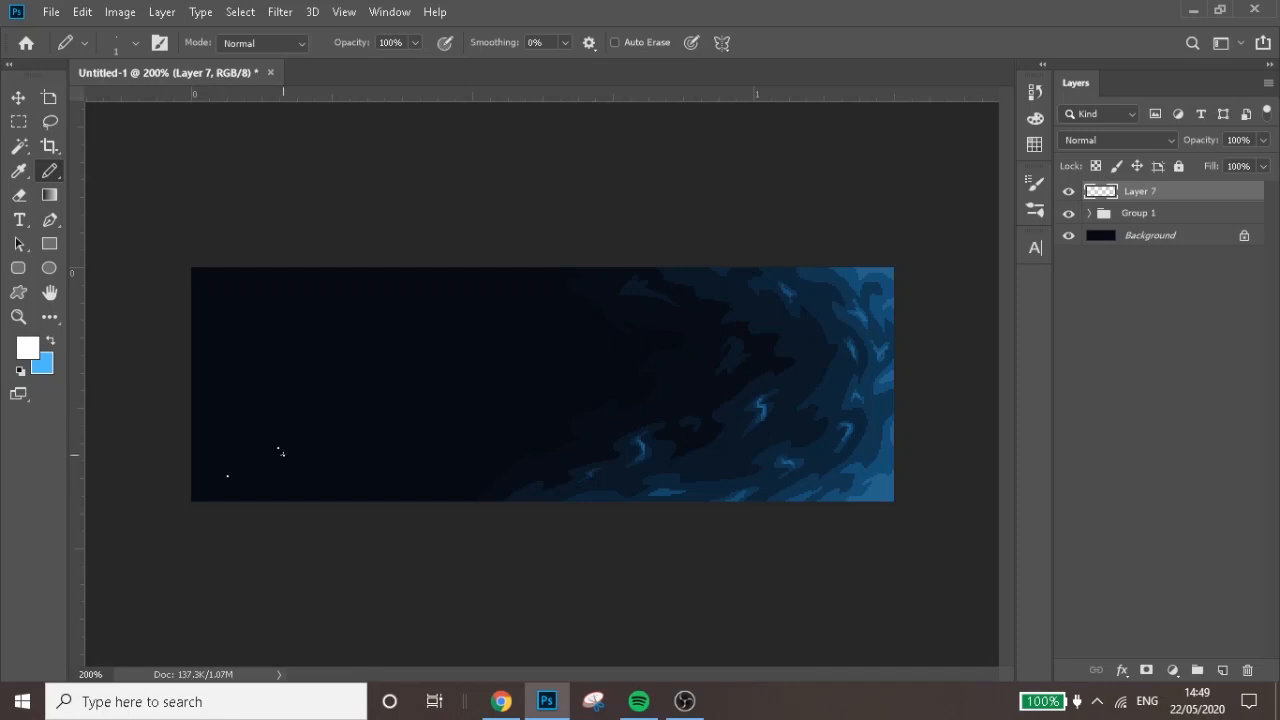
Scatter single-pixel white stars over the whole canvas with the Pencil tool, undoing a few misplaced dots
{"action": "left_click", "coordinate": [407, 387]}
{"action": "left_click", "coordinate": [353, 271]}
{"action": "left_click", "coordinate": [529, 409]}
{"action": "left_click", "coordinate": [746, 297]}
{"action": "key", "text": "ctrl+z"}
{"action": "key", "text": "ctrl+z"}
{"action": "key", "text": "ctrl+z"}
Set the star layer's blend mode to Overlay and inspect the stars up close
{"action": "left_click", "coordinate": [1119, 145]}
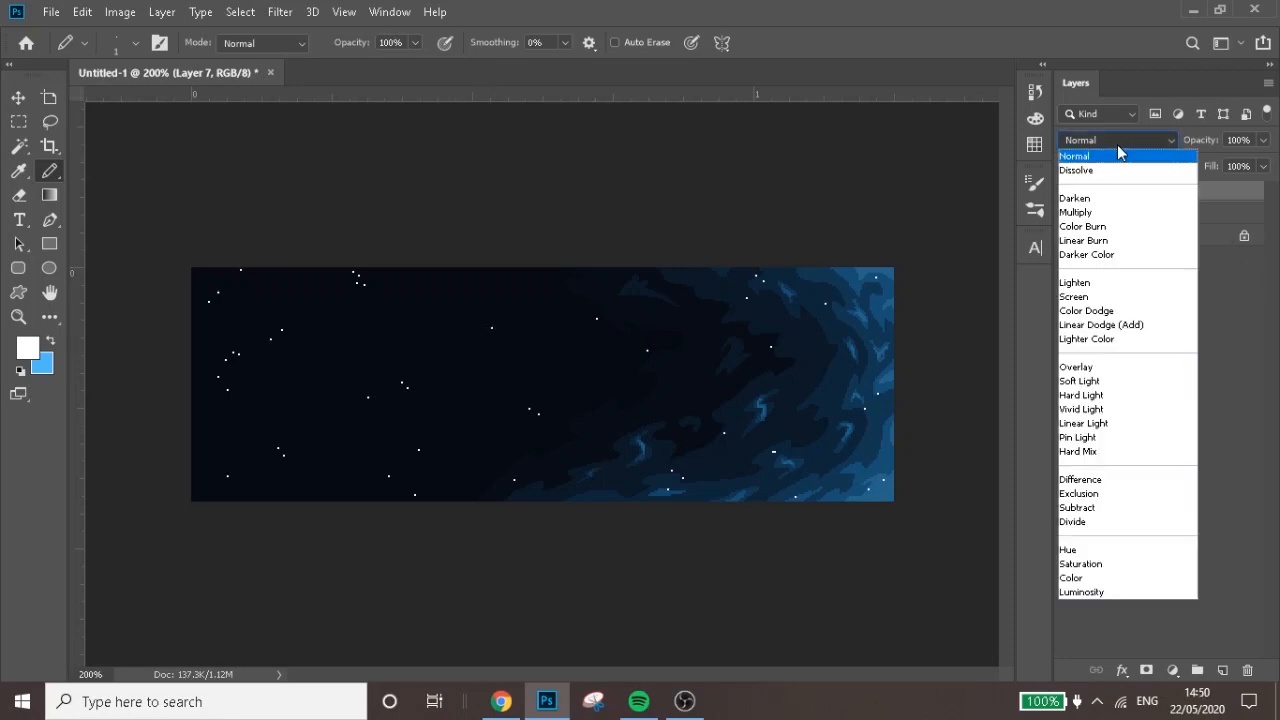
{"action": "left_click", "coordinate": [1080, 368]}
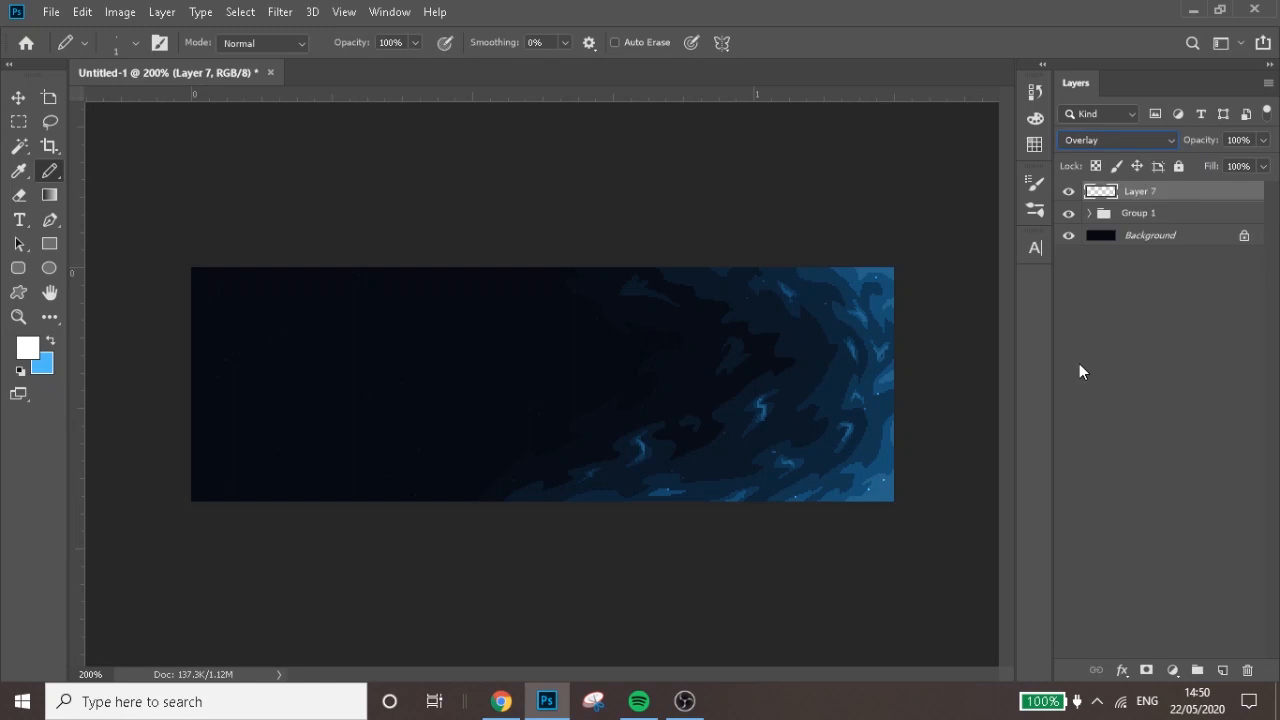
{"action": "key", "text": "ctrl+plus"}
{"action": "key", "text": "ctrl+plus"}
{"action": "key", "text": "ctrl+plus"}
{"action": "key", "text": "ctrl+plus"}
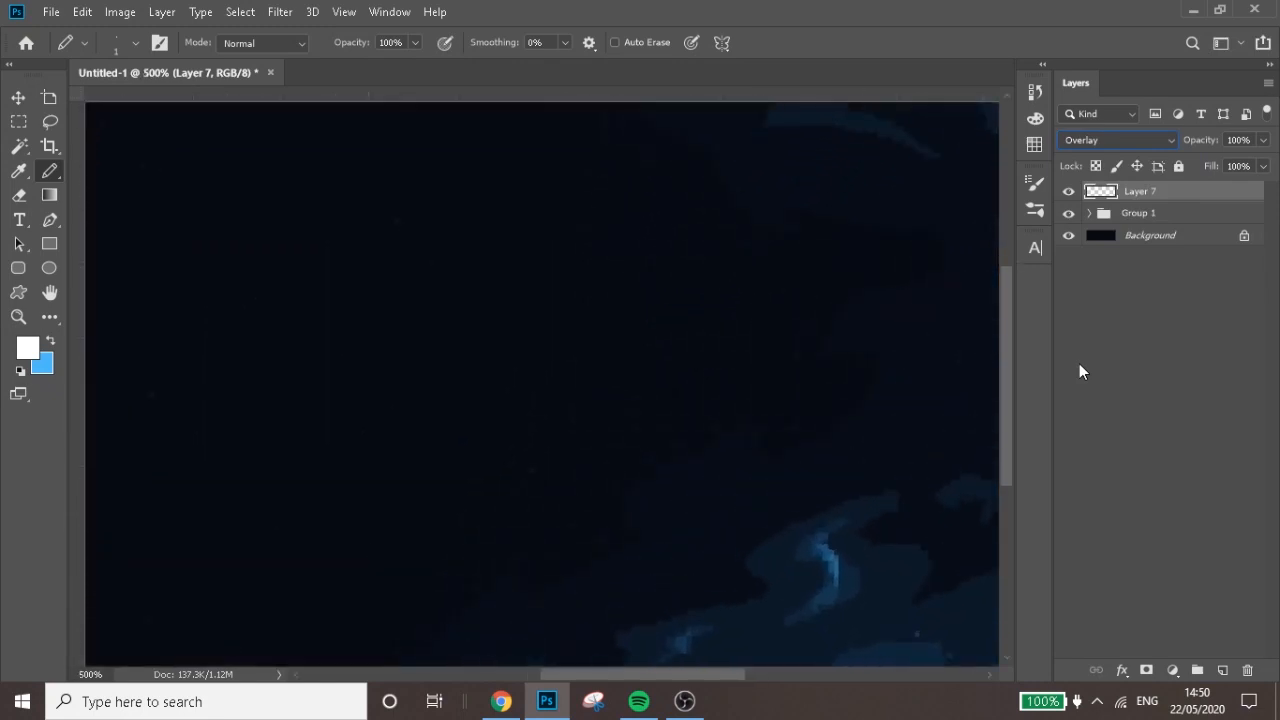
{"action": "key", "text": "ctrl+minus"}
{"action": "key", "text": "ctrl+minus"}
{"action": "key", "text": "ctrl+minus"}
{"action": "key", "text": "ctrl+minus"}
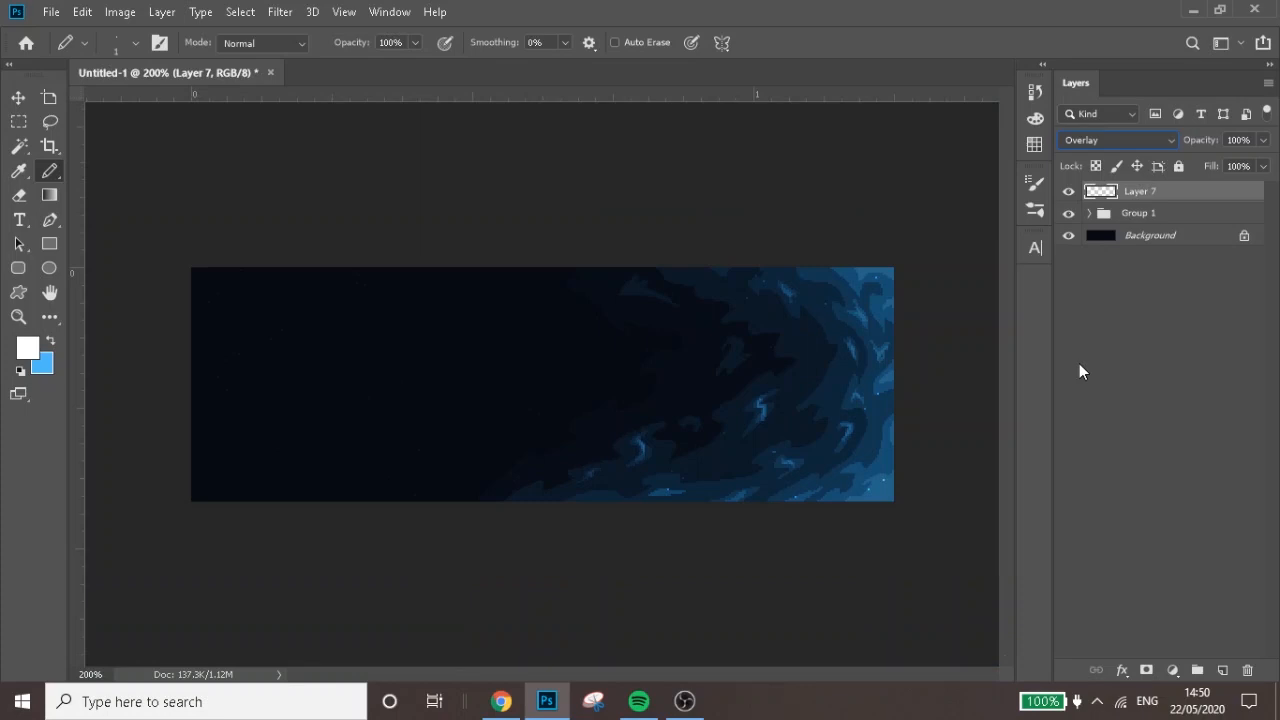
On a new layer above Layer 7, pencil a second scatter of single-pixel white stars across the whole canvas
{"action": "left_click", "coordinate": [1222, 670]}
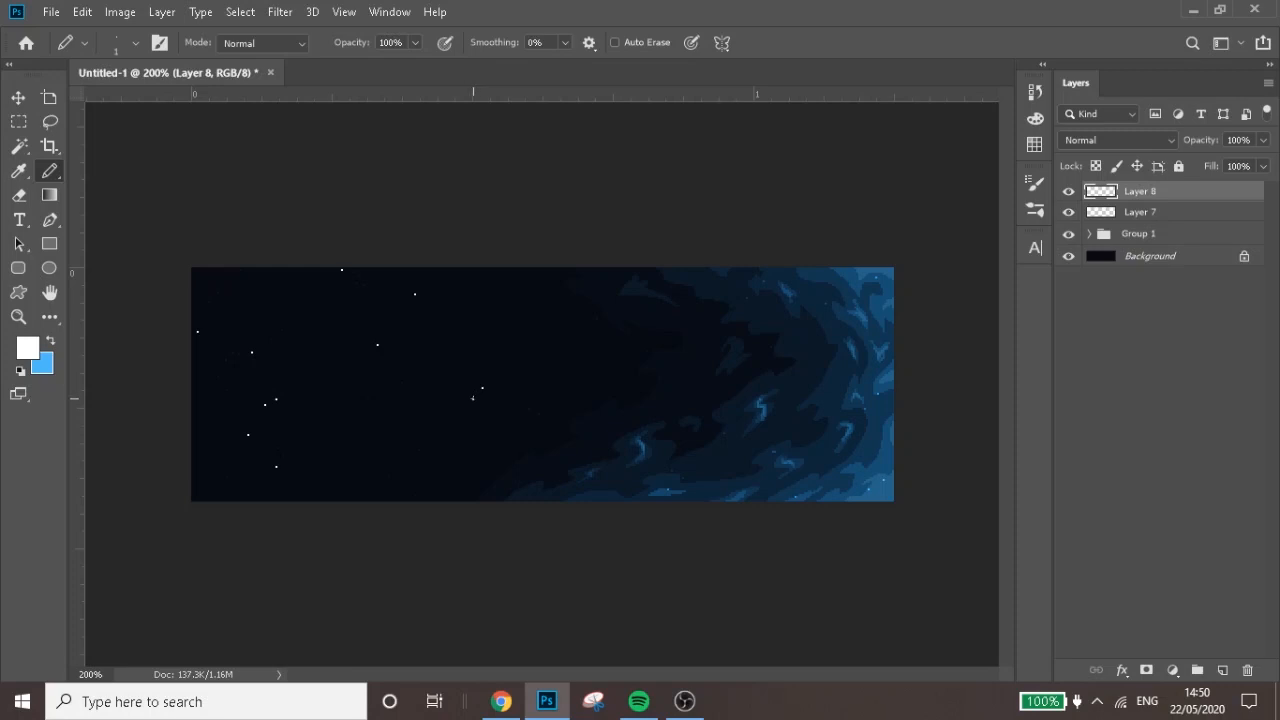
{"action": "left_click", "coordinate": [366, 477]}
{"action": "left_click", "coordinate": [710, 348]}
{"action": "left_click", "coordinate": [738, 281]}
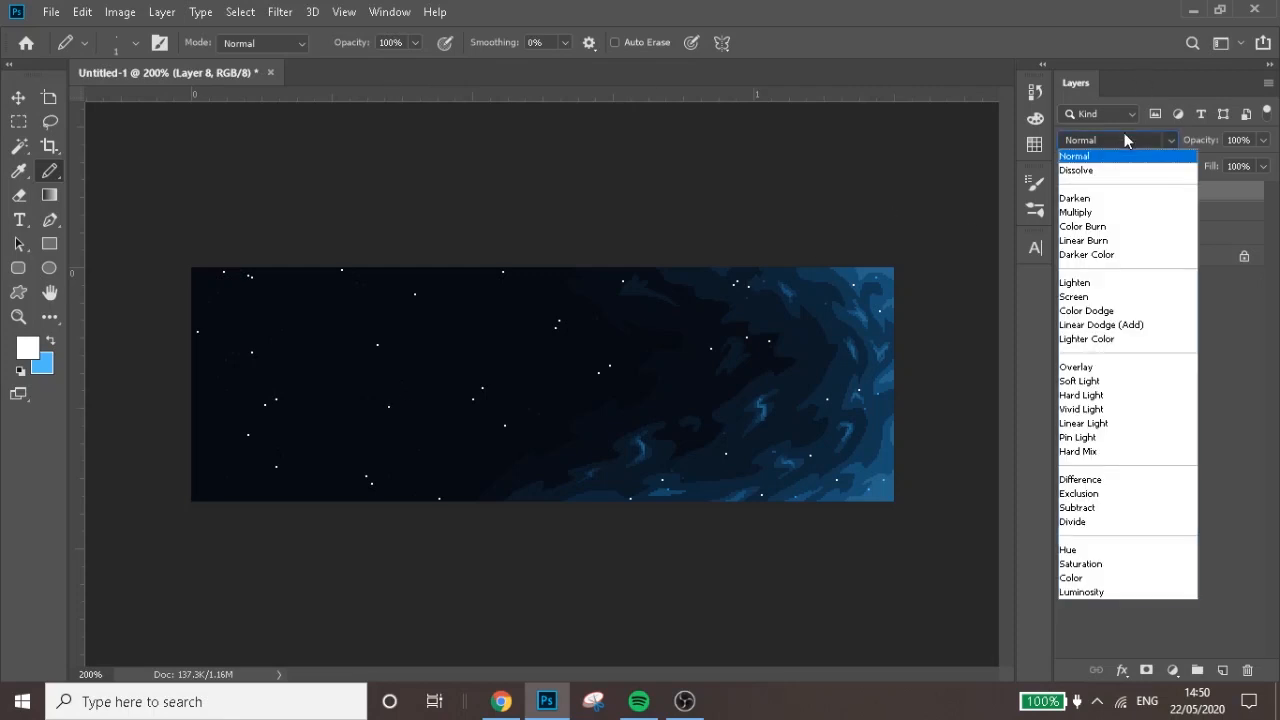
Set Layer 8's blend mode to Overlay and duplicate the layer to strengthen its stars
{"action": "left_click", "coordinate": [1128, 140]}
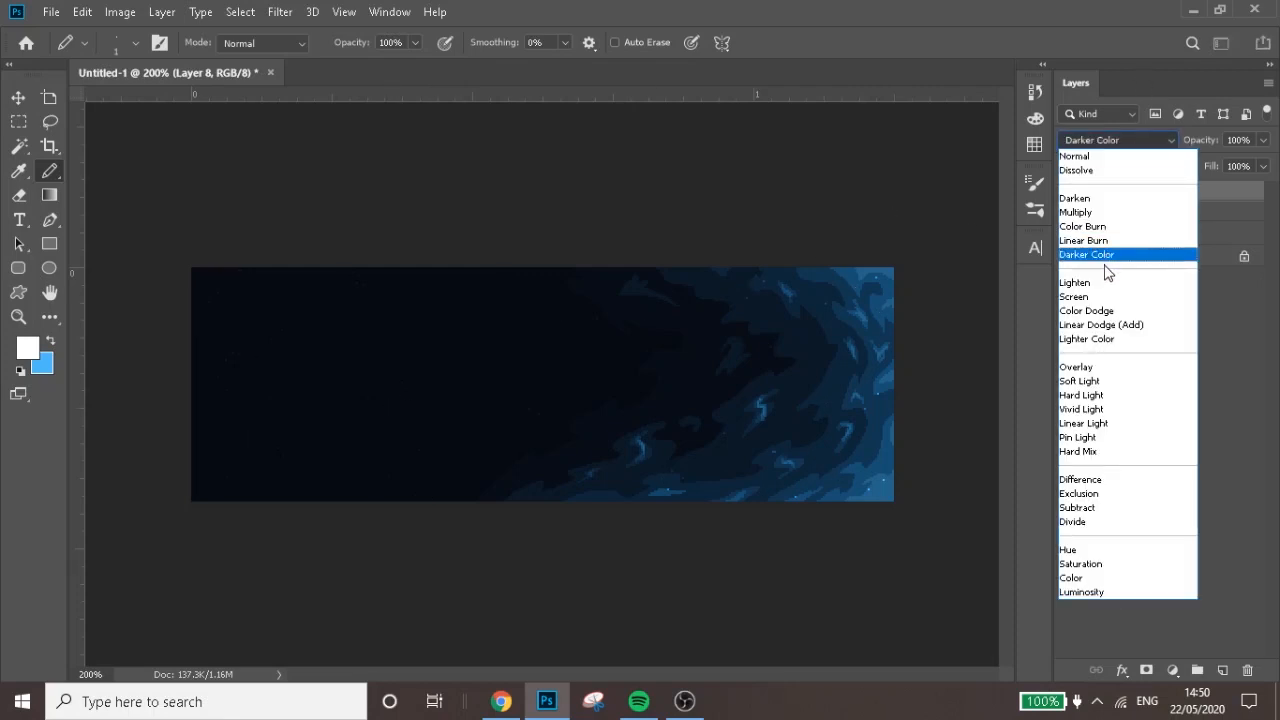
{"action": "left_click", "coordinate": [1094, 368]}
{"action": "key", "text": "ctrl+j"}
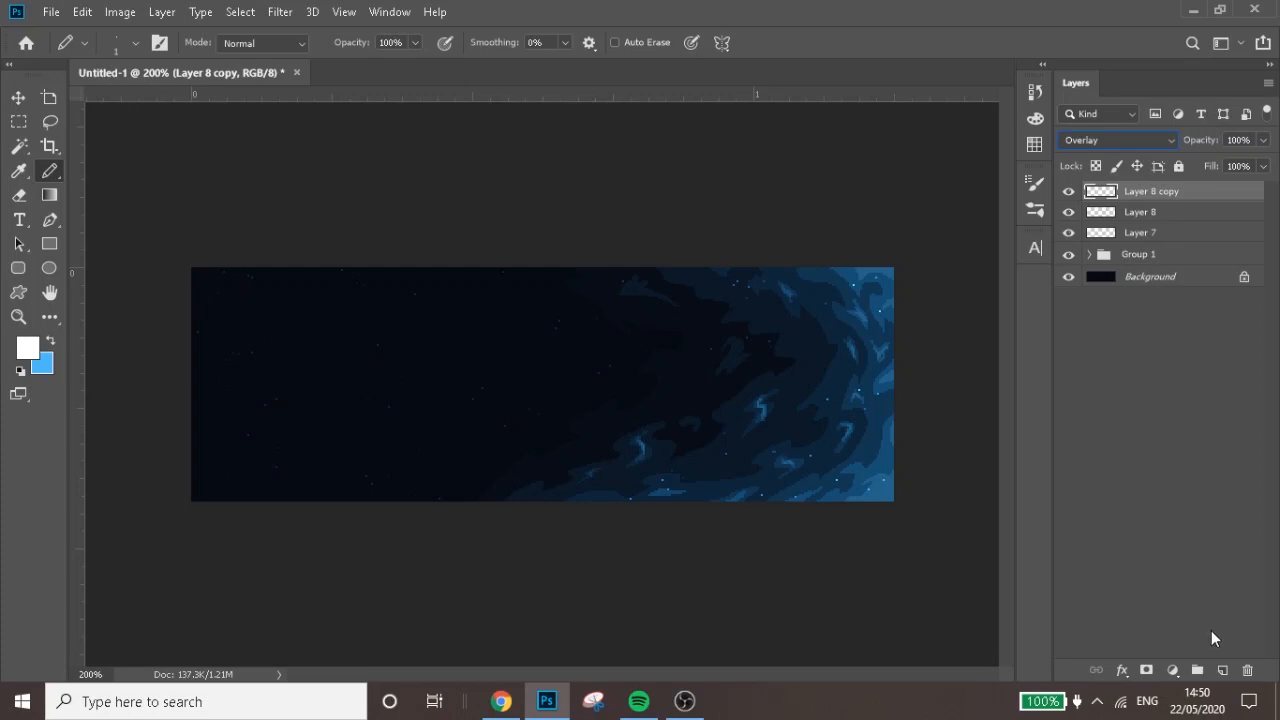
On a new layer above Layer 8 copy, pencil a sparse scatter of single-pixel white stars across the whole canvas
{"action": "left_click", "coordinate": [1222, 670]}
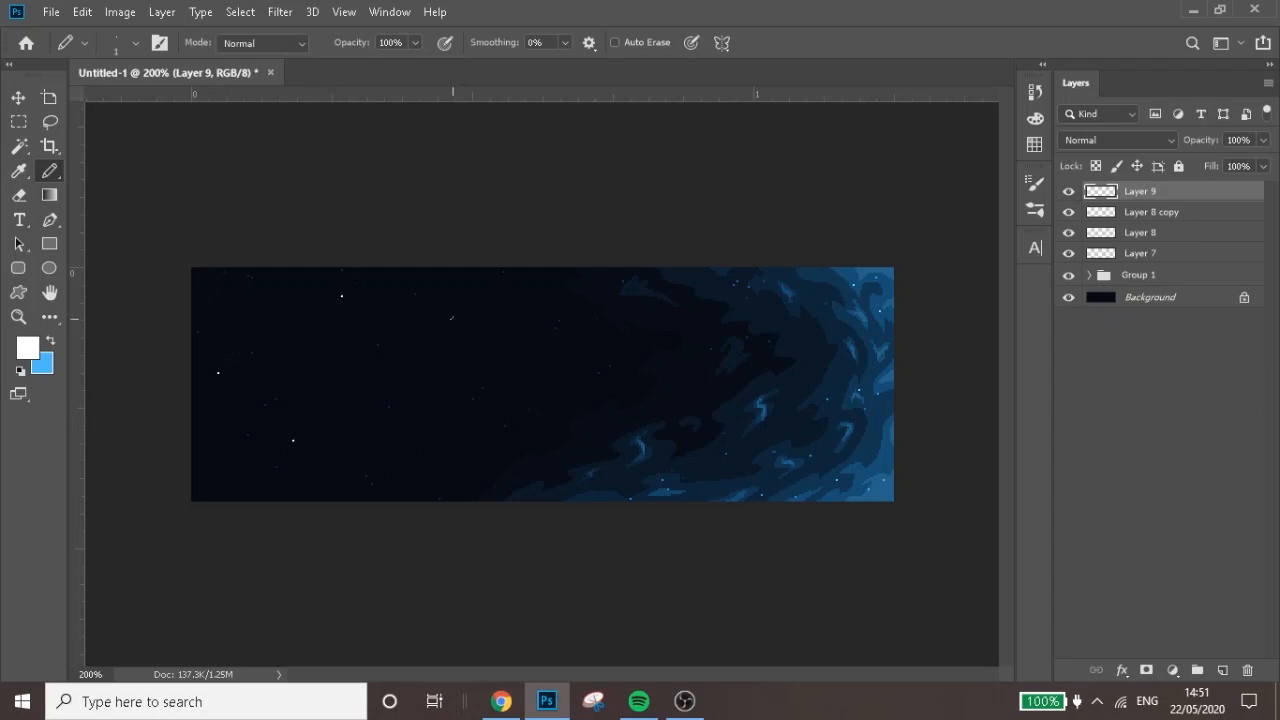
{"action": "left_click", "coordinate": [474, 333]}
Set Layer 9's blend mode to Overlay and duplicate the layer twice to strengthen its stars
{"action": "left_click", "coordinate": [1170, 140]}
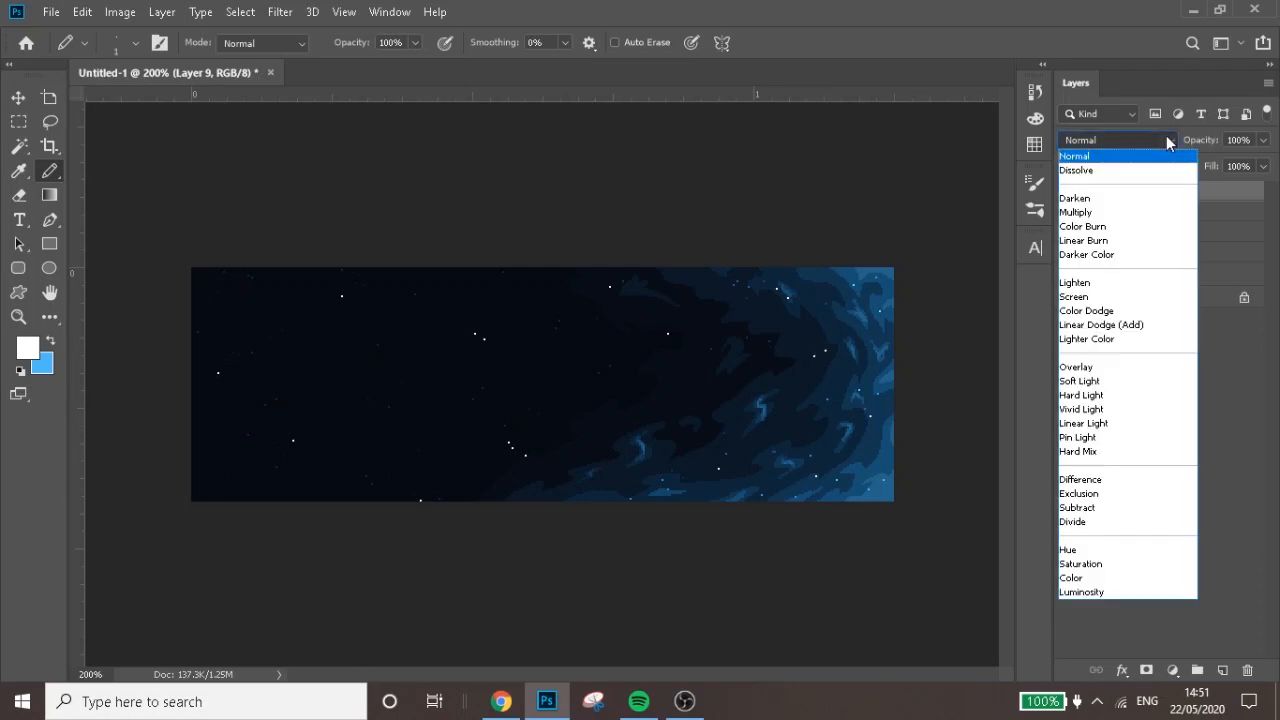
{"action": "left_click", "coordinate": [1084, 366]}
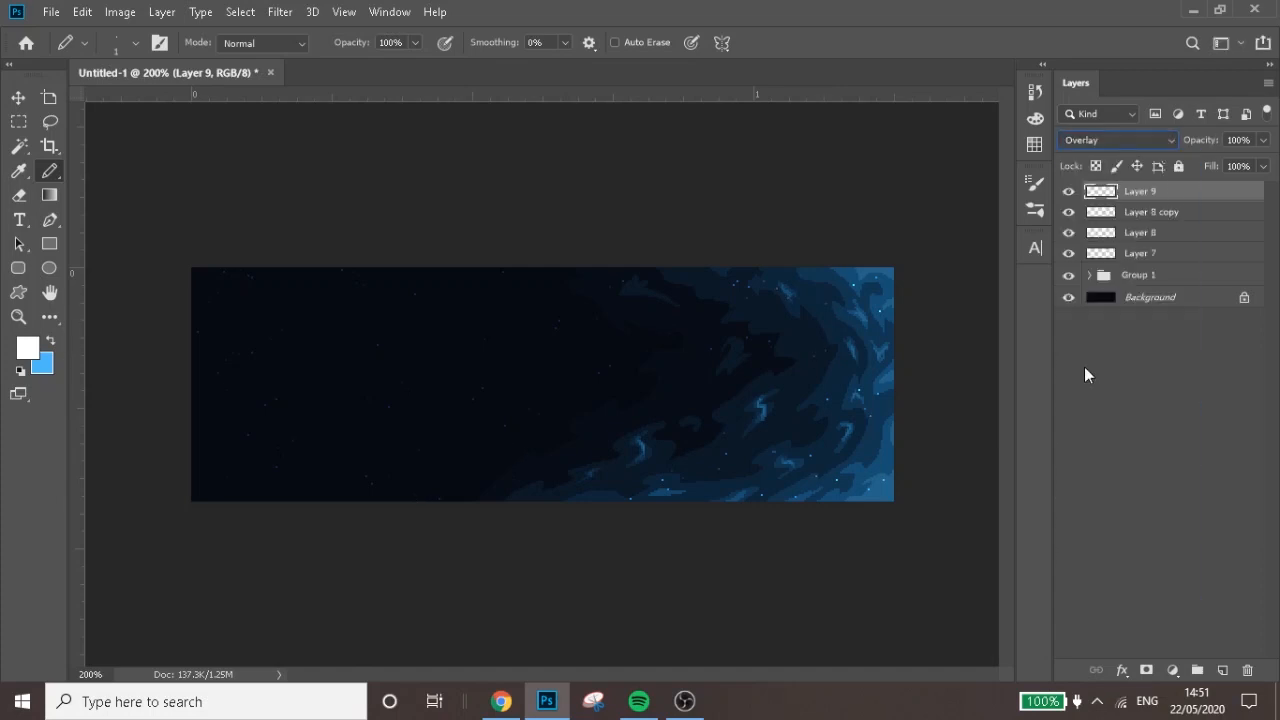
{"action": "key", "text": "ctrl+j"}
{"action": "key", "text": "ctrl+j"}
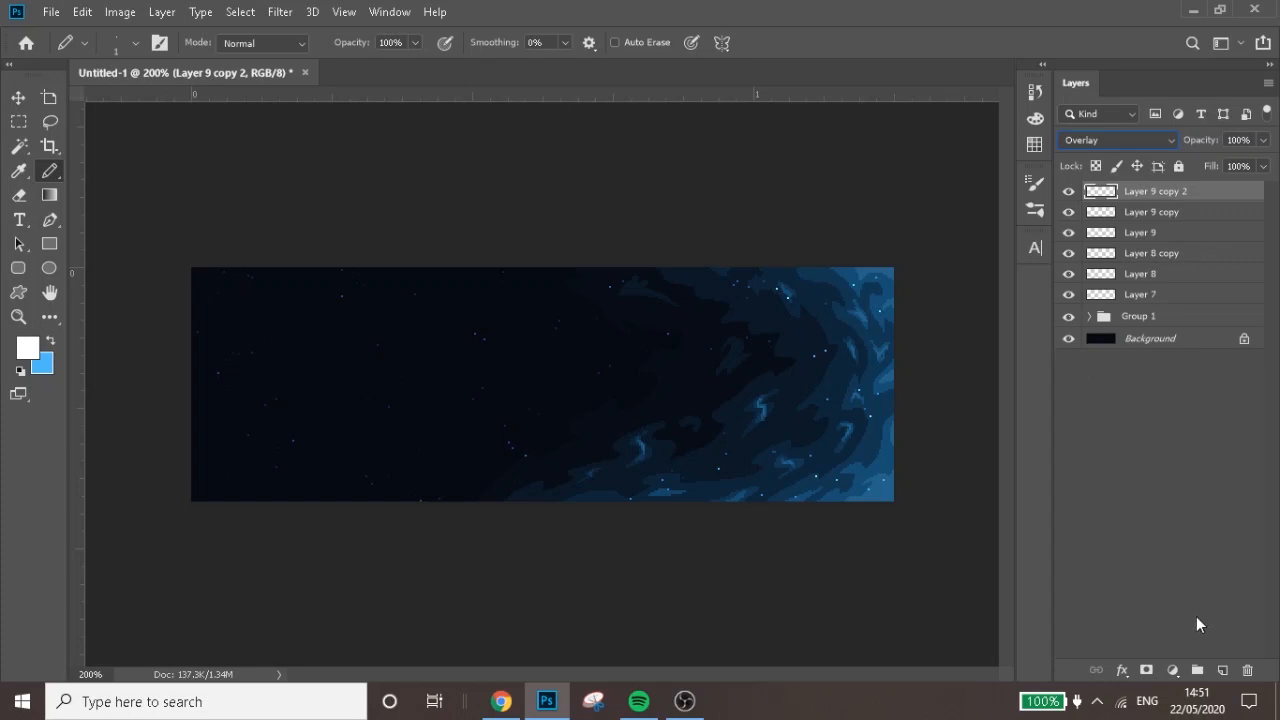
On a new layer, pencil a few bright single-pixel white stars across the whole canvas, and add another empty layer above it
{"action": "left_click", "coordinate": [1222, 669]}
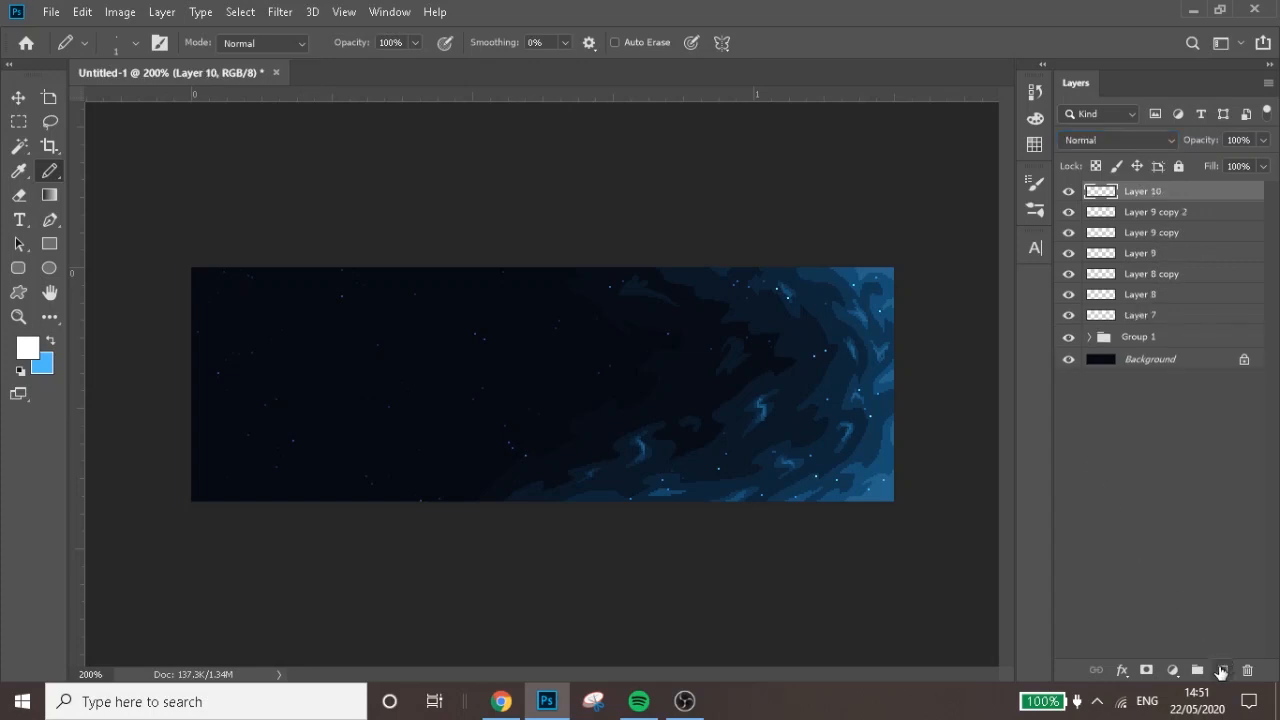
{"action": "key", "text": "ctrl+plus"}
{"action": "key", "text": "ctrl+plus"}
{"action": "key", "text": "h"}
{"action": "mouse_move", "coordinate": [545, 716]}
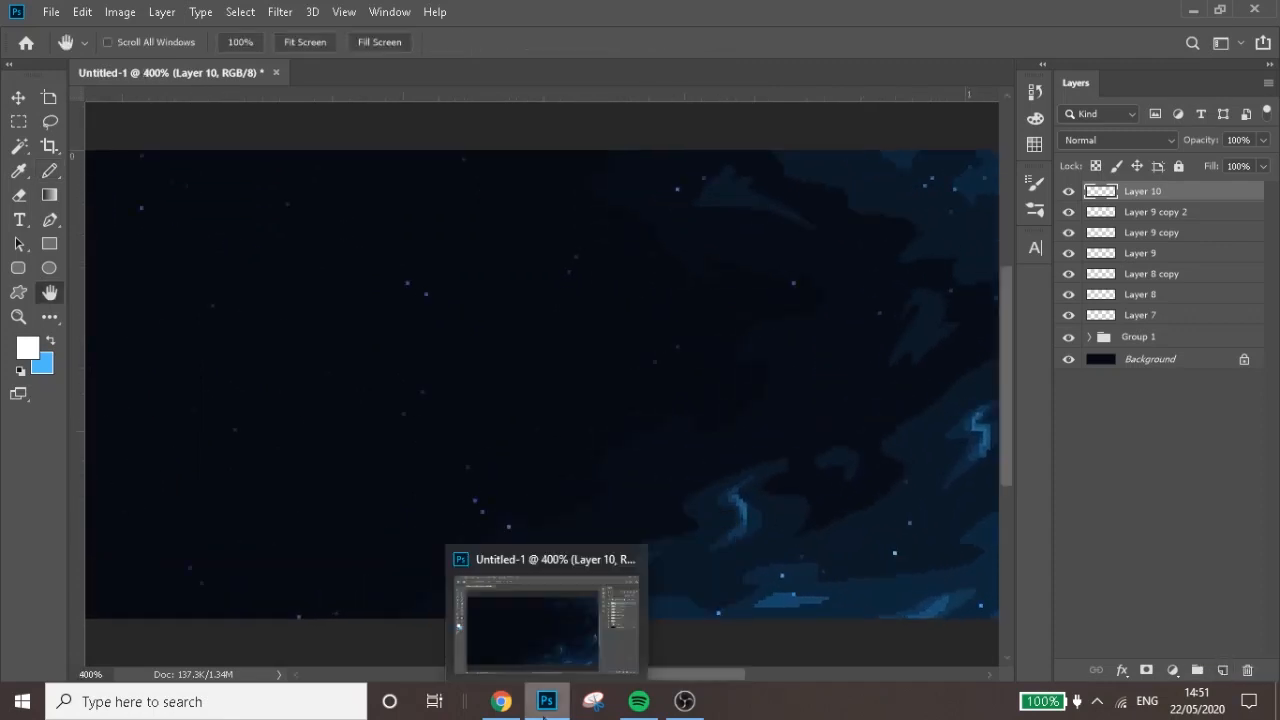
{"action": "left_click_drag", "start_coordinate": [223, 454], "coordinate": [534, 451]}
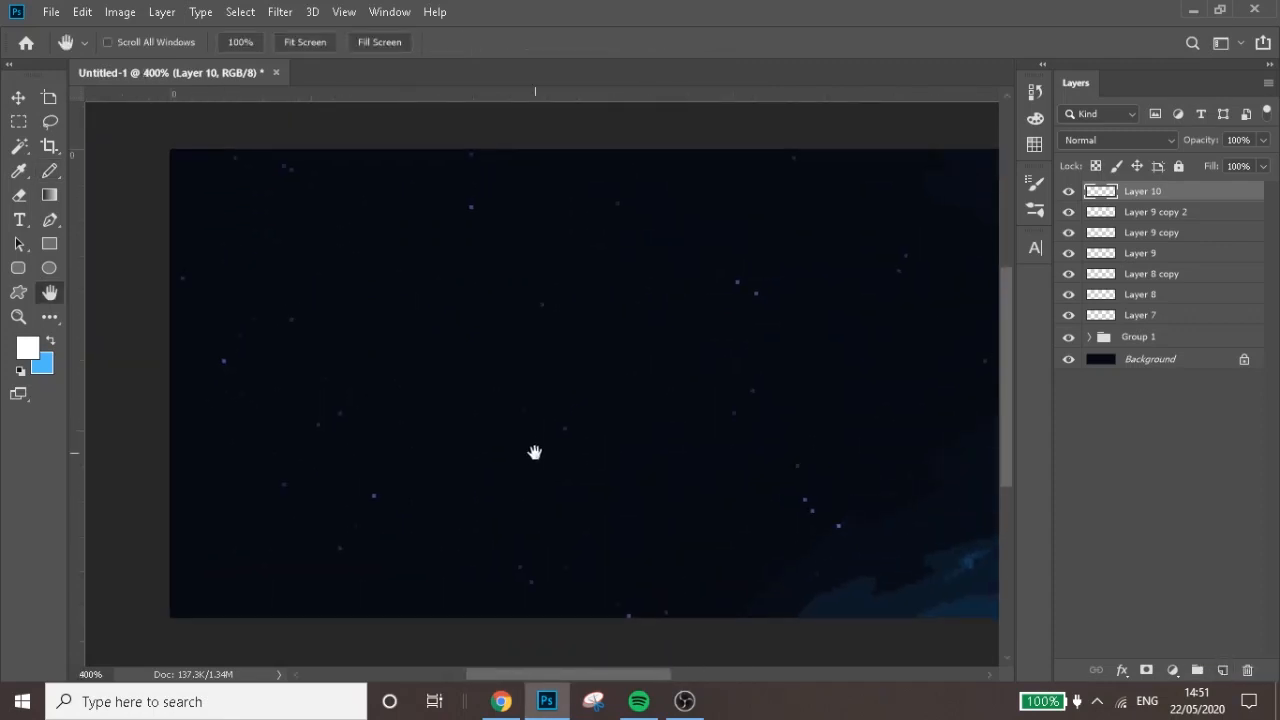
{"action": "key", "text": "b"}
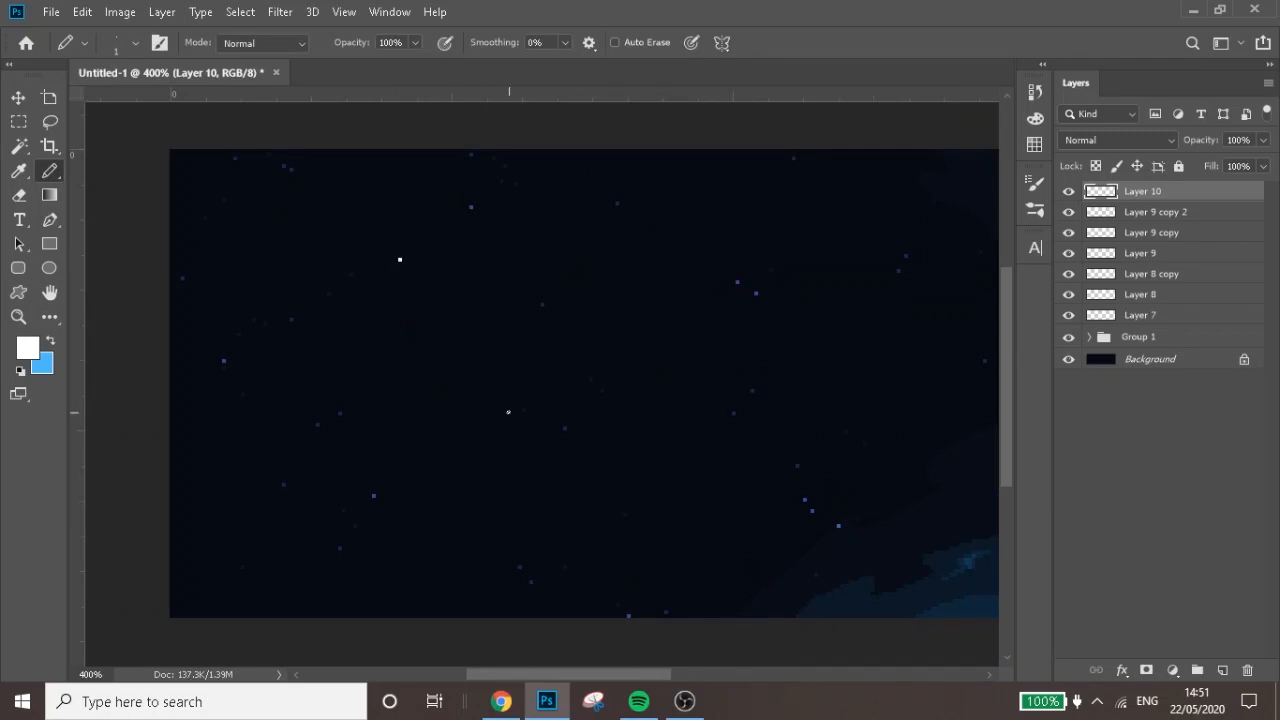
{"action": "left_click", "coordinate": [801, 516]}
{"action": "left_click_drag", "start_coordinate": [626, 674], "coordinate": [713, 663]}
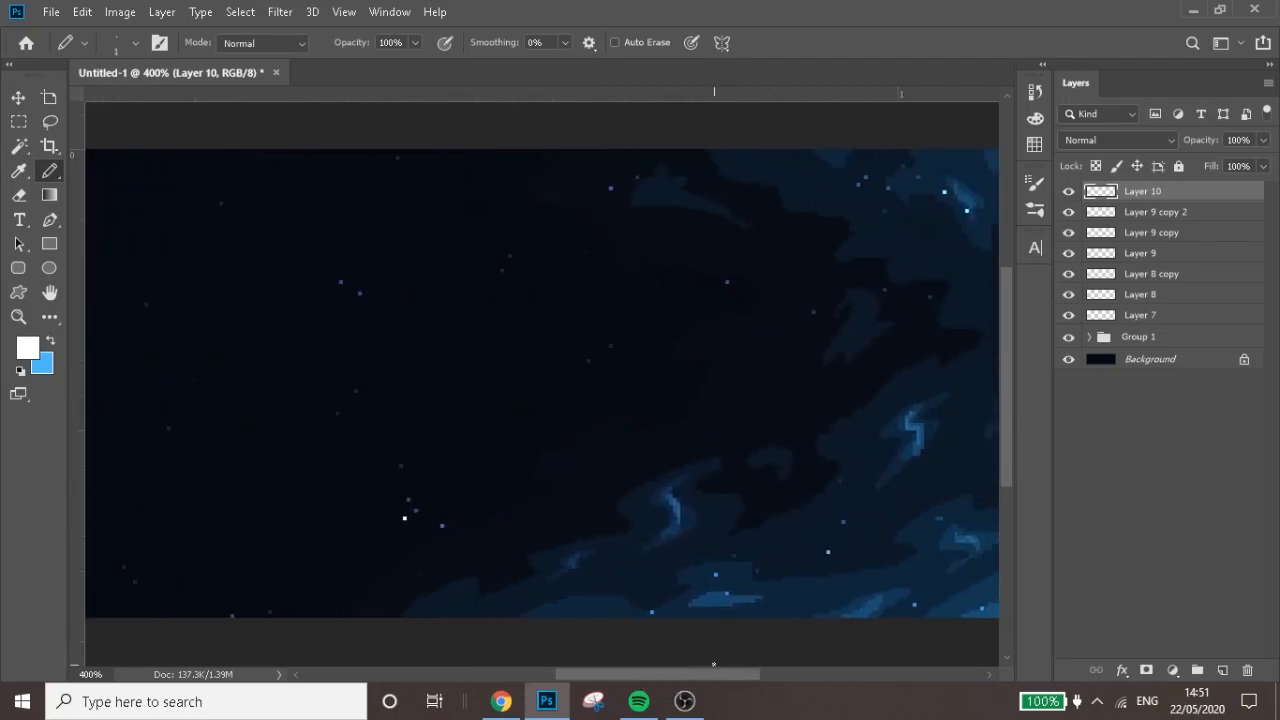
{"action": "left_click", "coordinate": [637, 237]}
{"action": "left_click_drag", "start_coordinate": [718, 676], "coordinate": [789, 694]}
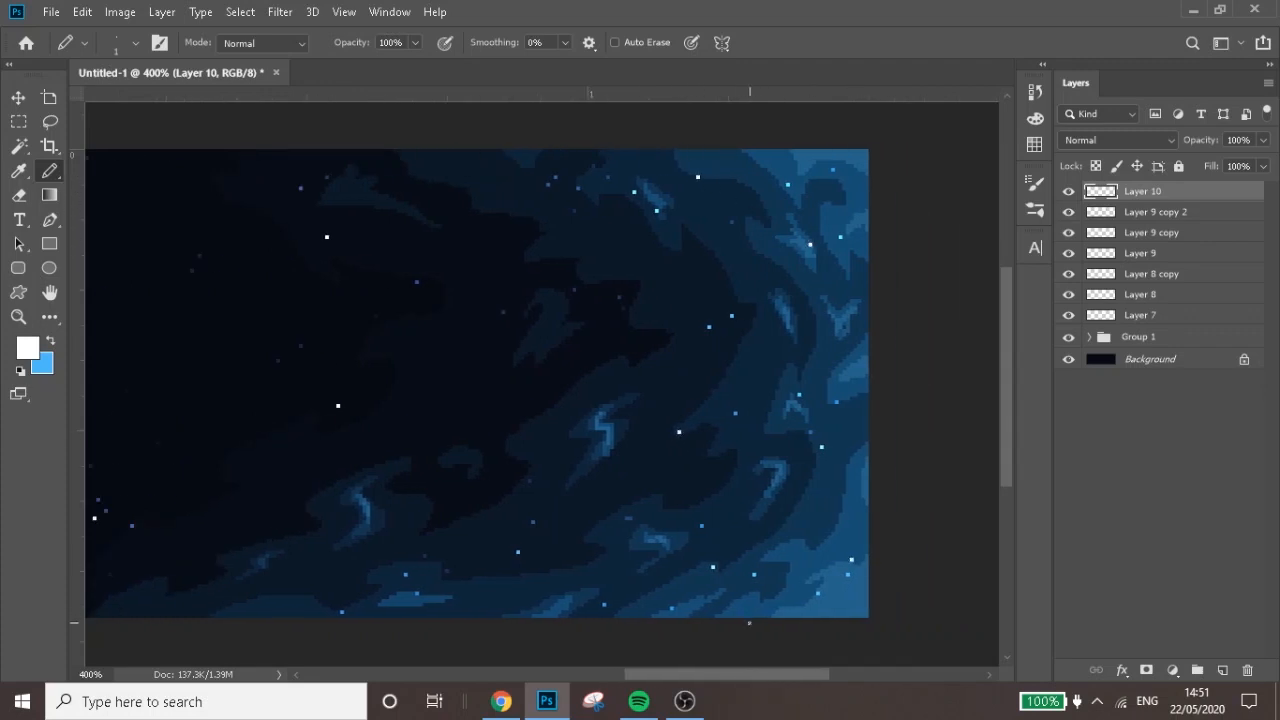
{"action": "left_click_drag", "start_coordinate": [749, 677], "coordinate": [613, 679]}
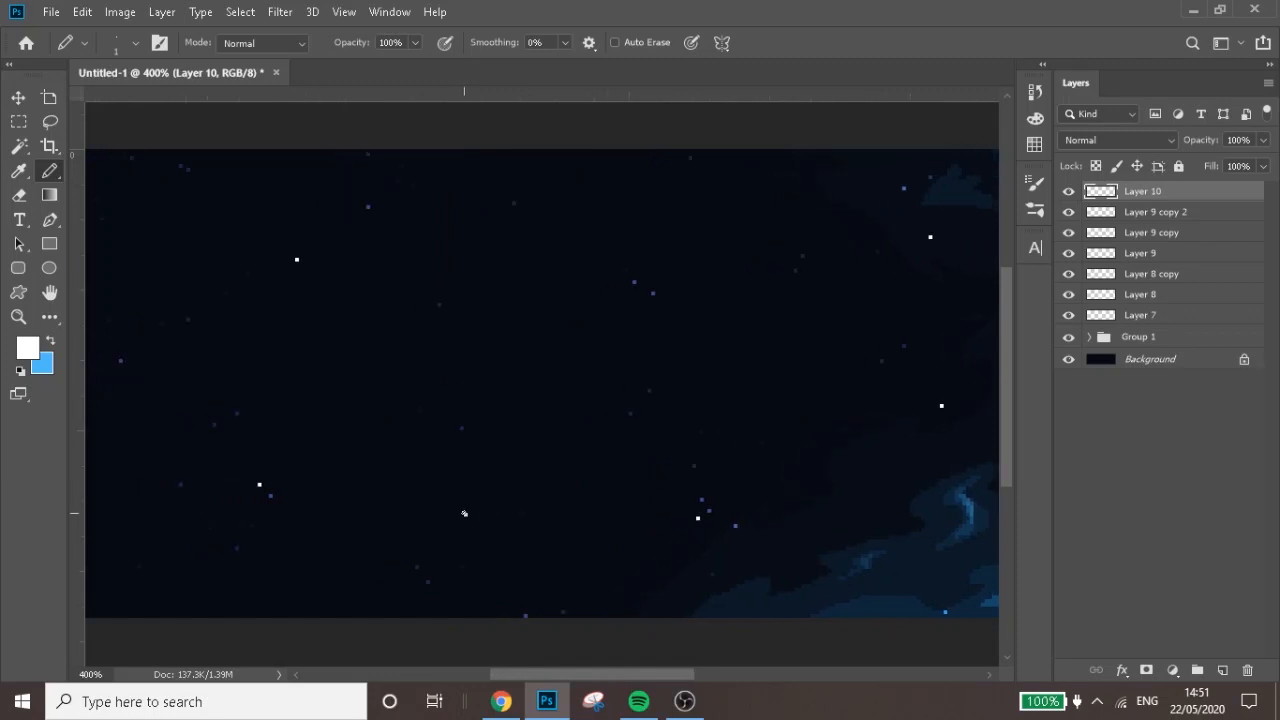
{"action": "left_click", "coordinate": [709, 181]}
{"action": "left_click", "coordinate": [1222, 670]}
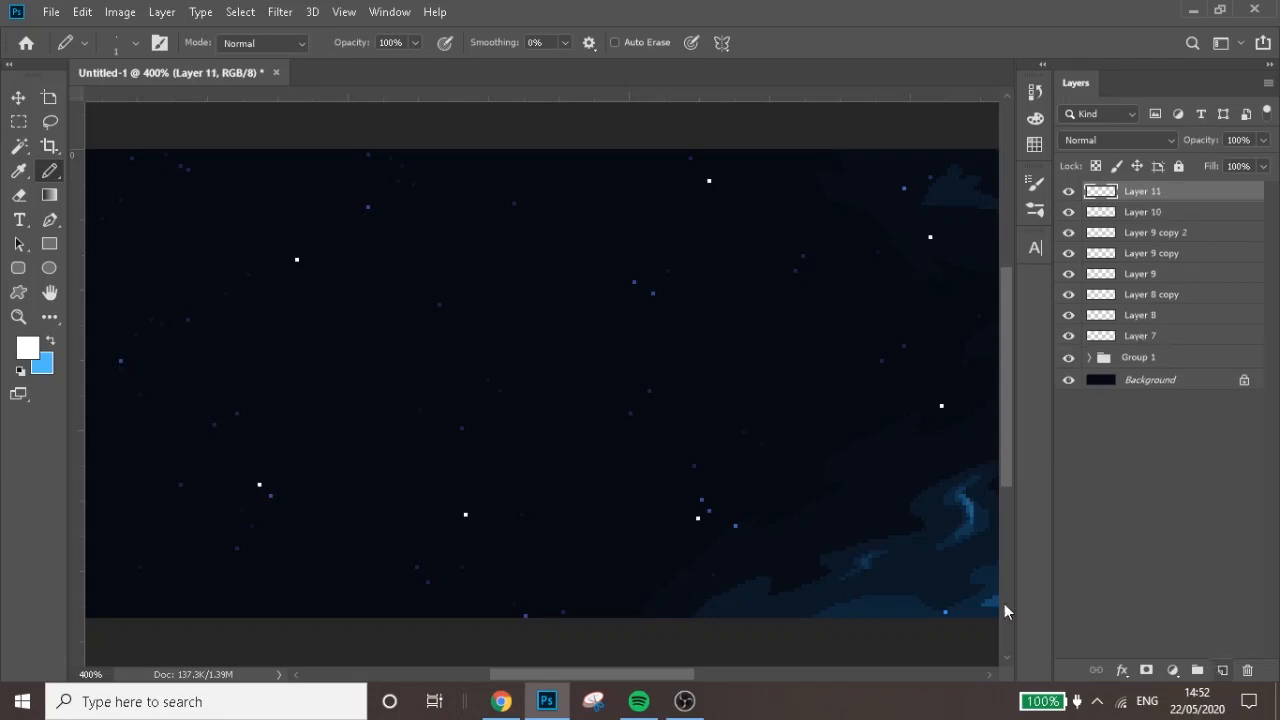
Try a glow on the upper-left bright star with a soft 4 px brush, setting Layer 11 to Screen at 28% opacity
{"action": "right_click", "coordinate": [56, 182]}
{"action": "left_click", "coordinate": [118, 172]}
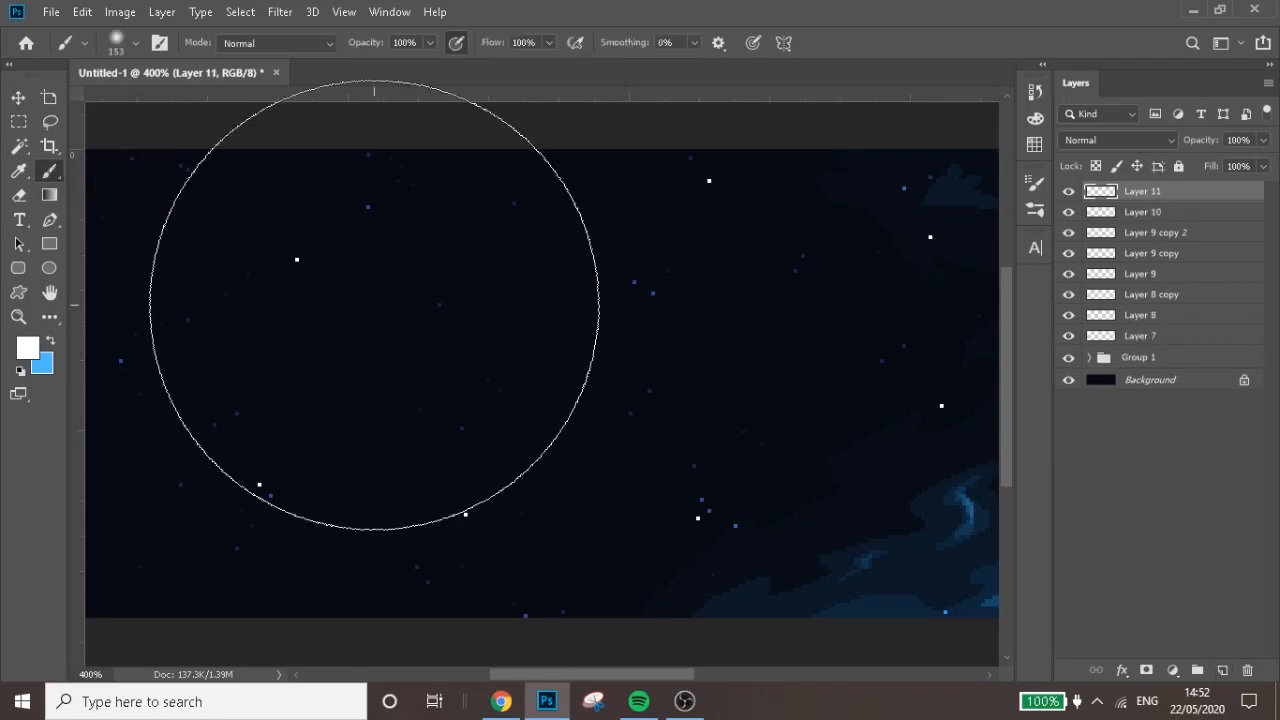
{"action": "left_click_drag", "start_coordinate": [374, 305], "coordinate": [201, 290]}
{"action": "left_click_drag", "start_coordinate": [291, 303], "coordinate": [171, 287]}
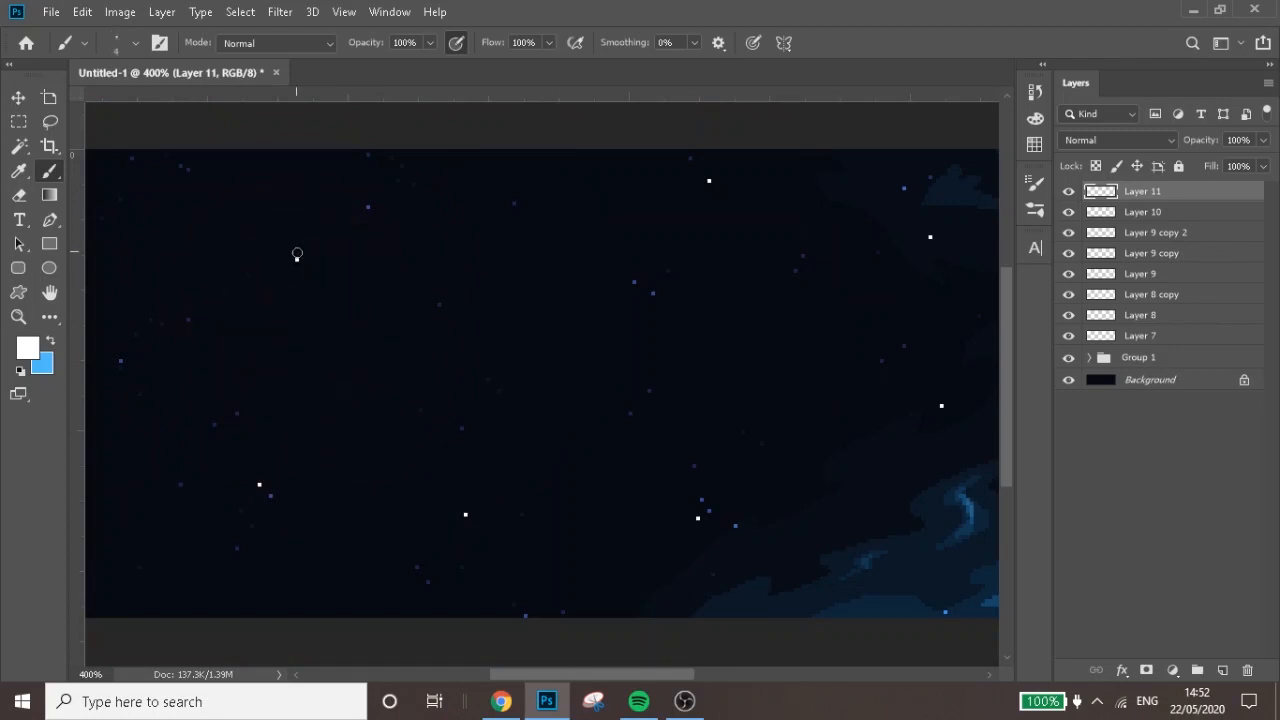
{"action": "left_click", "coordinate": [297, 259]}
{"action": "left_click", "coordinate": [1092, 142]}
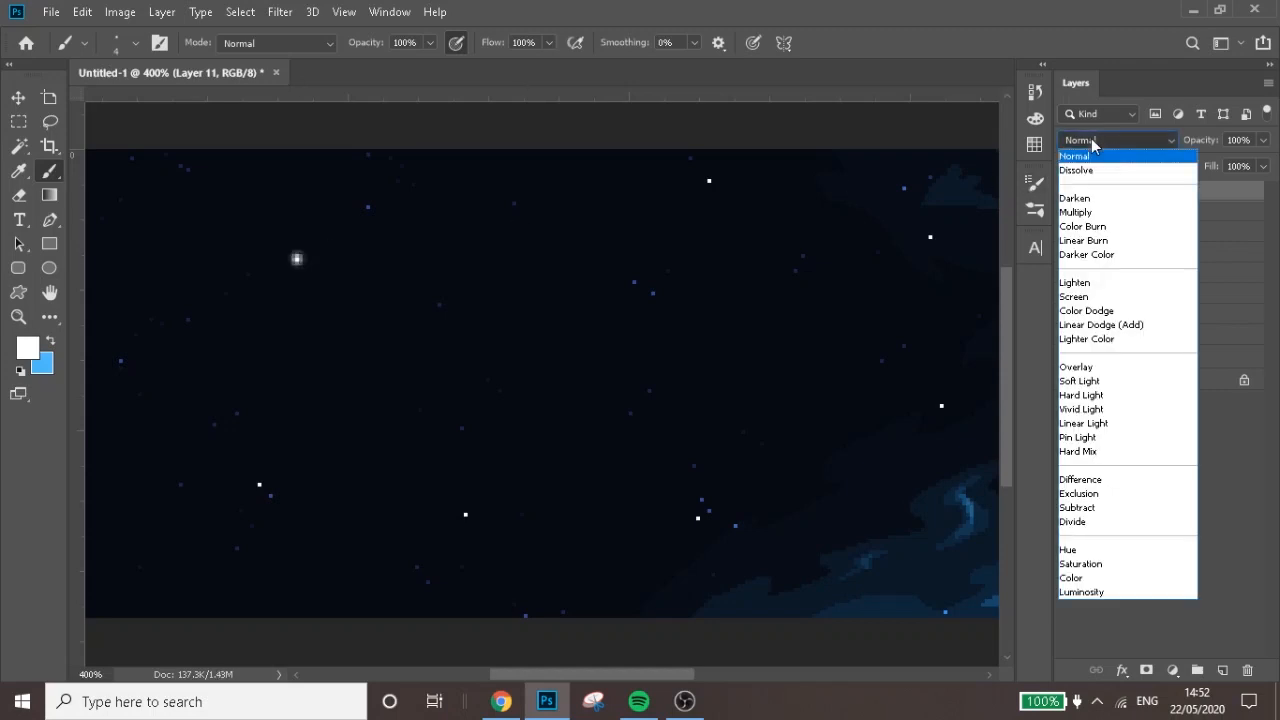
{"action": "left_click", "coordinate": [1087, 297]}
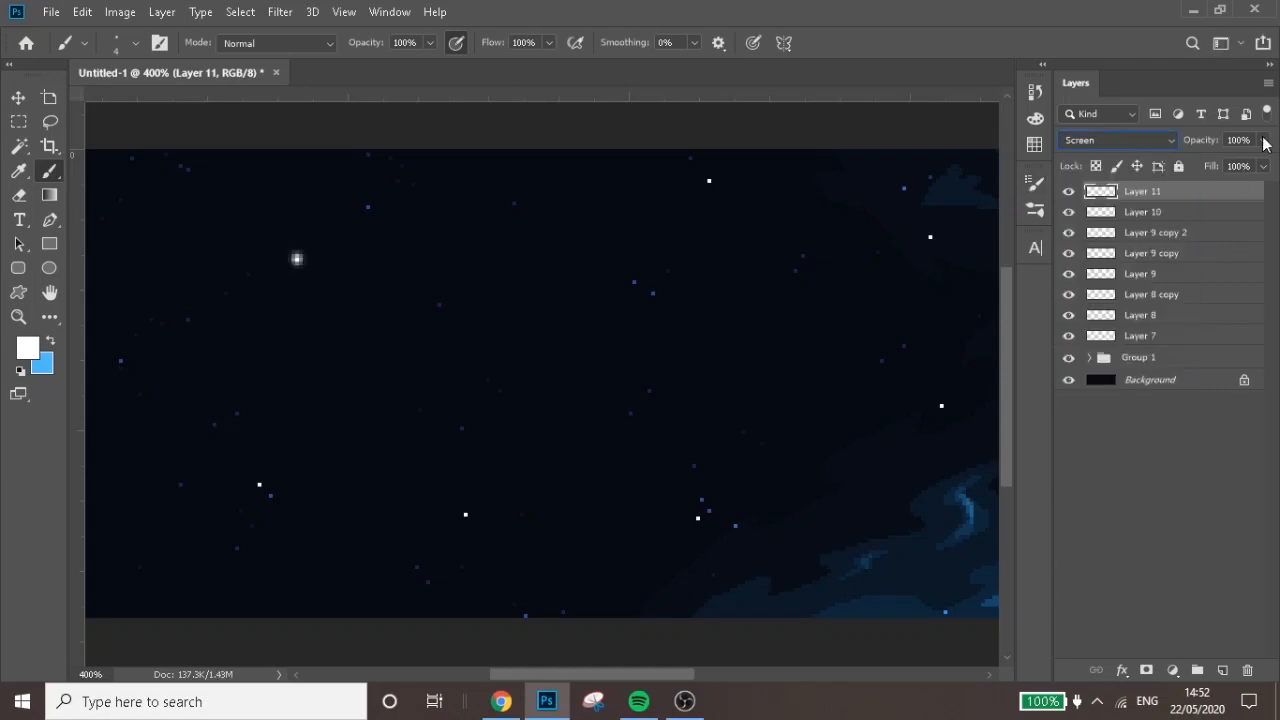
{"action": "left_click_drag", "start_coordinate": [1263, 140], "coordinate": [1202, 161]}
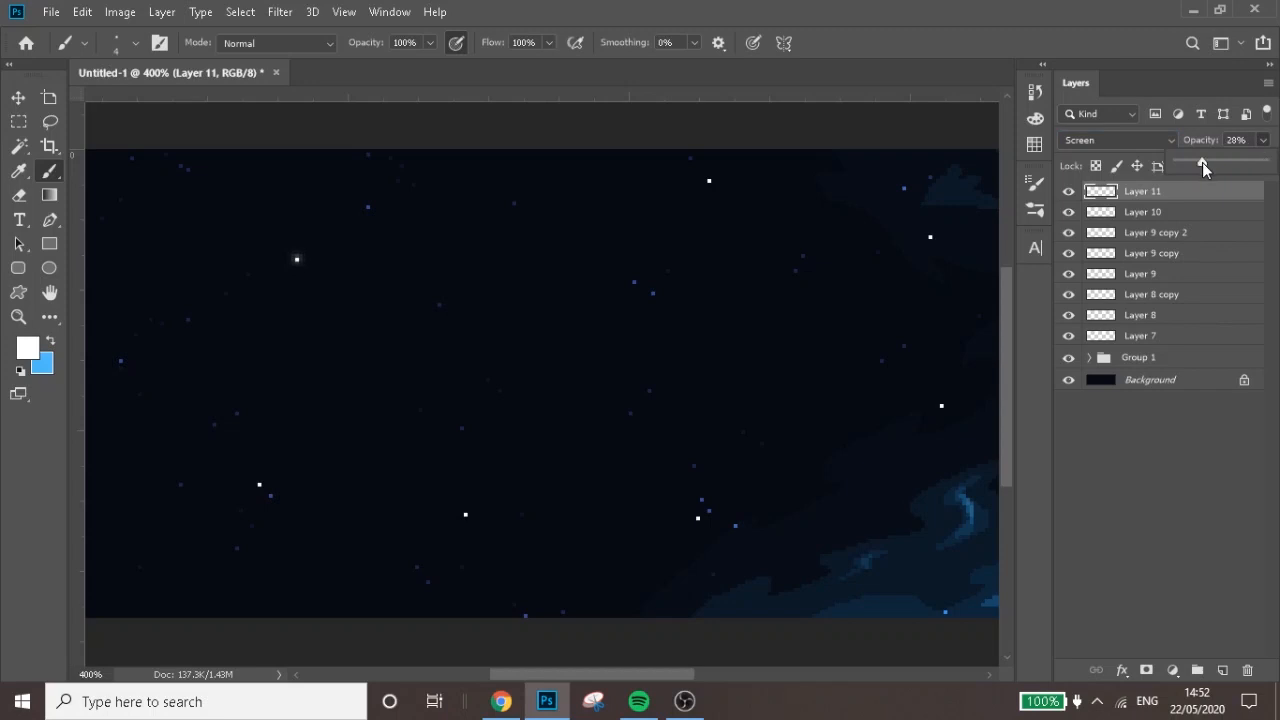
Undo the soft brush glow together with Layer 11's blend mode and opacity changes
{"action": "left_click", "coordinate": [346, 246], "text": "ctrl"}
{"action": "key", "text": "ctrl+z"}
{"action": "key", "text": "ctrl+z"}
{"action": "key", "text": "ctrl+z"}
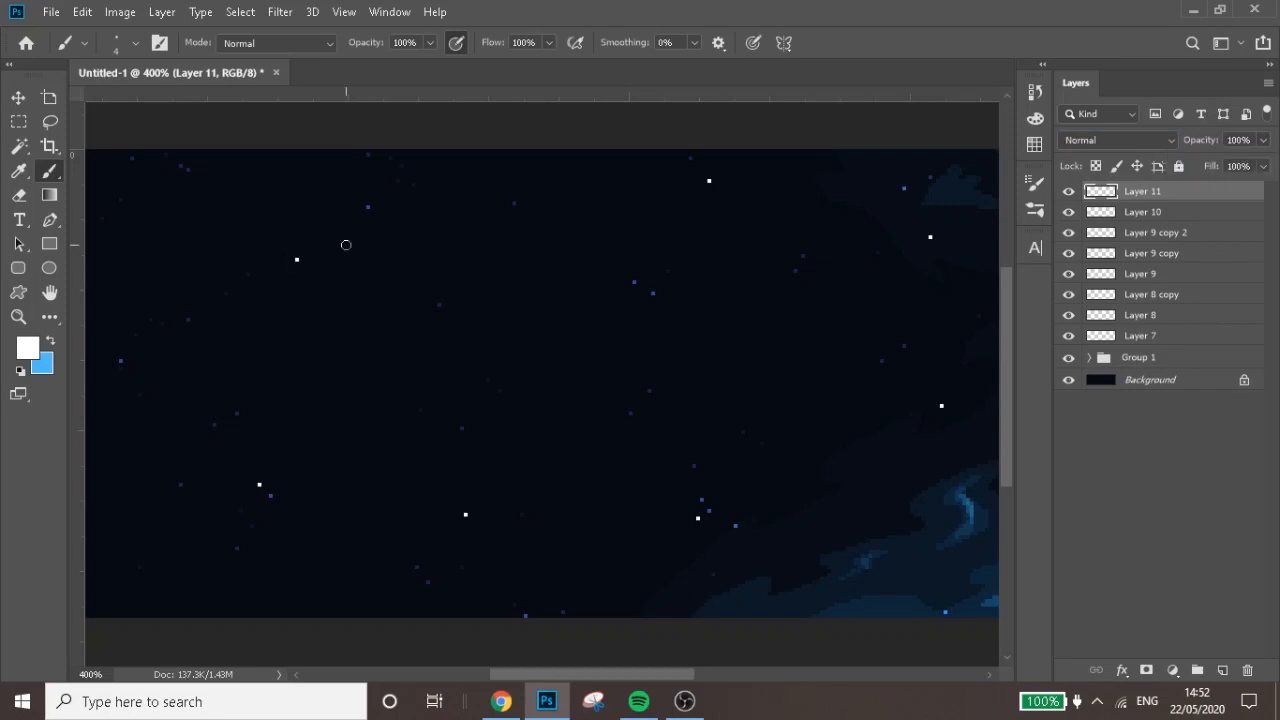
Stamp a white square centred on the upper-left bright star on Layer 11 with a 3 px Pencil tool
{"action": "right_click", "coordinate": [49, 172]}
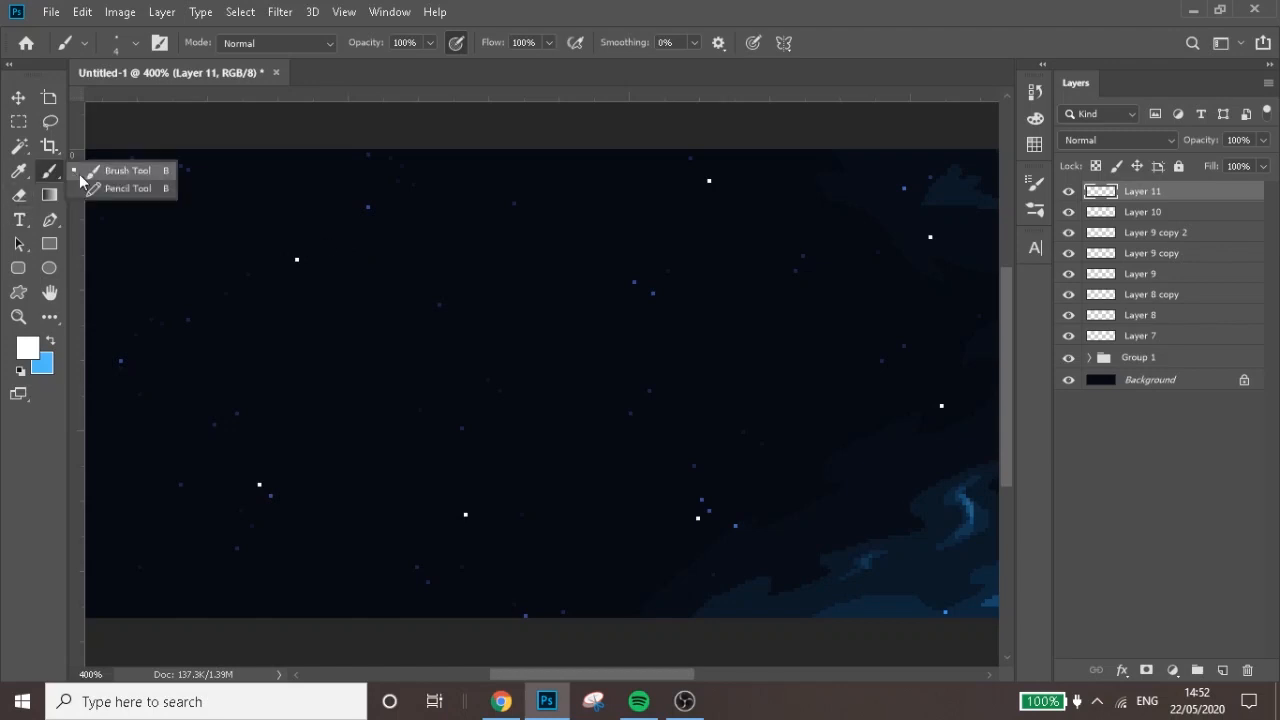
{"action": "left_click", "coordinate": [106, 184]}
{"action": "left_click_drag", "start_coordinate": [334, 265], "coordinate": [346, 275]}
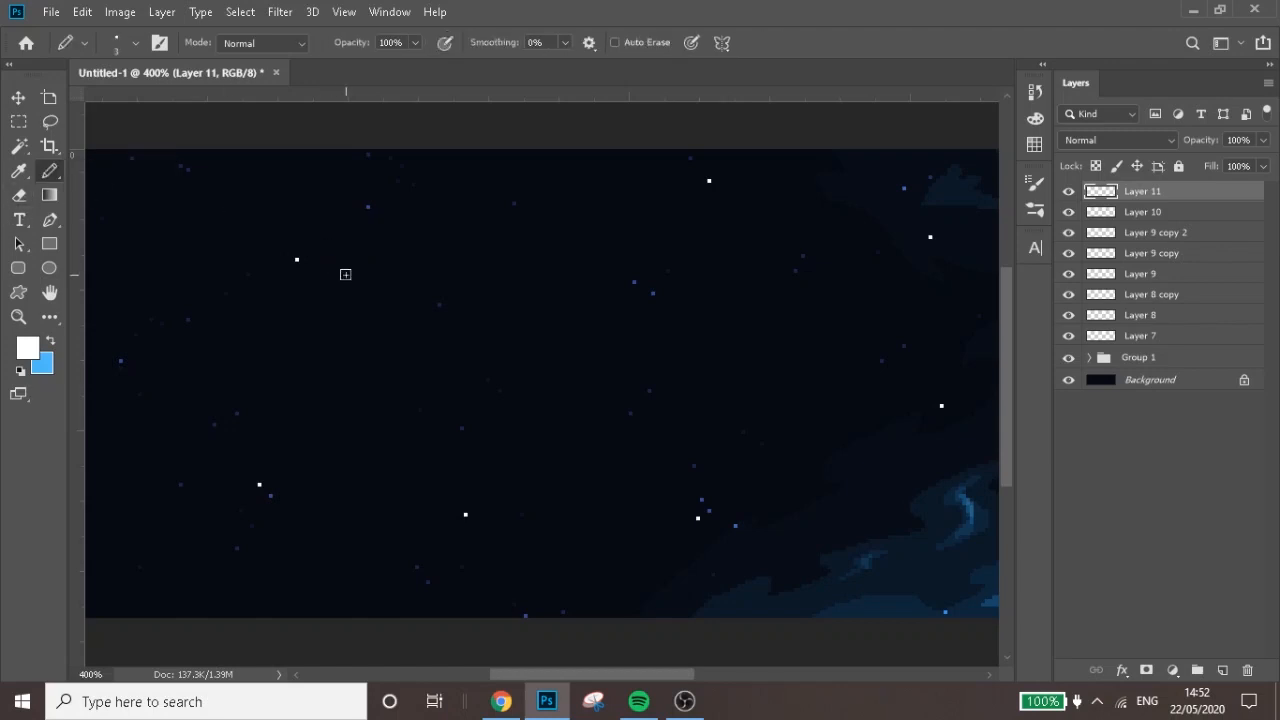
{"action": "left_click", "coordinate": [297, 259]}
Set Layer 11's blend mode to Screen and its opacity to 9%
{"action": "left_click", "coordinate": [1118, 140]}
{"action": "left_click", "coordinate": [1123, 296]}
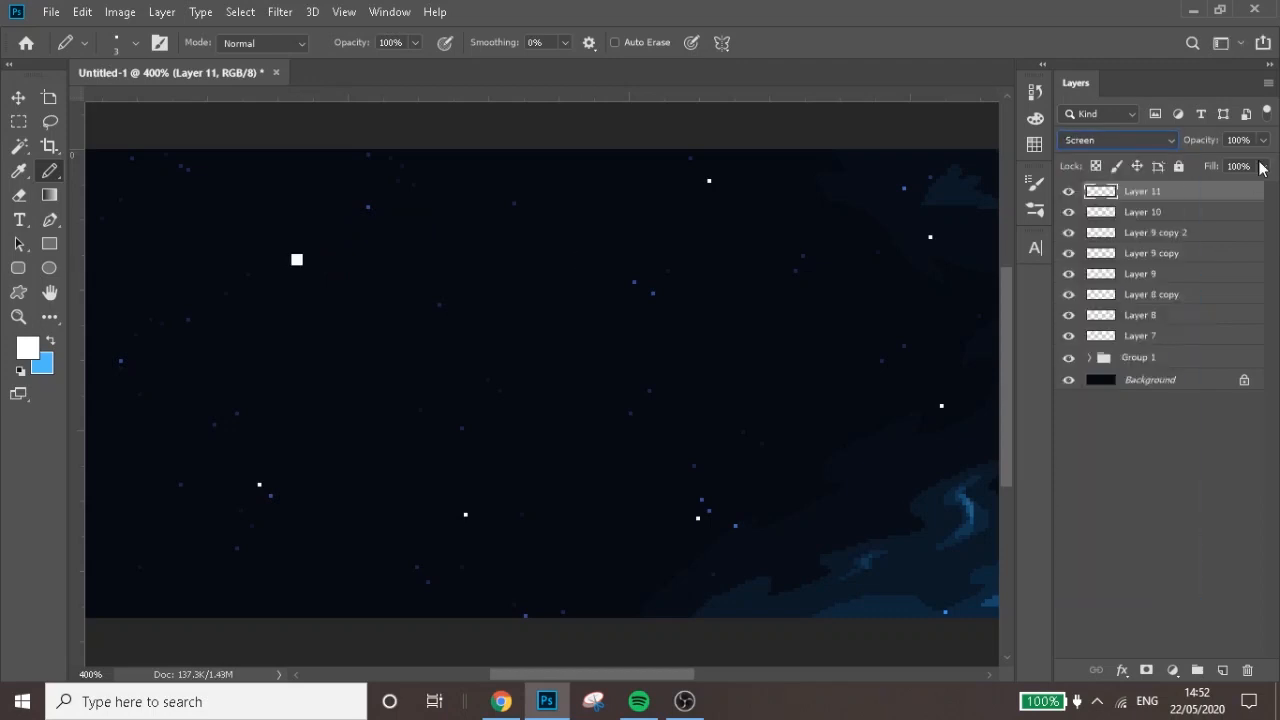
{"action": "left_click", "coordinate": [1263, 140]}
{"action": "mouse_move", "coordinate": [1263, 160]}
{"action": "left_mouse_down"}
{"action": "mouse_move", "coordinate": [1208, 157]}
{"action": "mouse_move", "coordinate": [1183, 171]}
{"action": "left_mouse_up"}
Stamp the same faint 3 px glow square over the remaining bright white stars across the canvas
{"action": "left_click", "coordinate": [465, 514]}
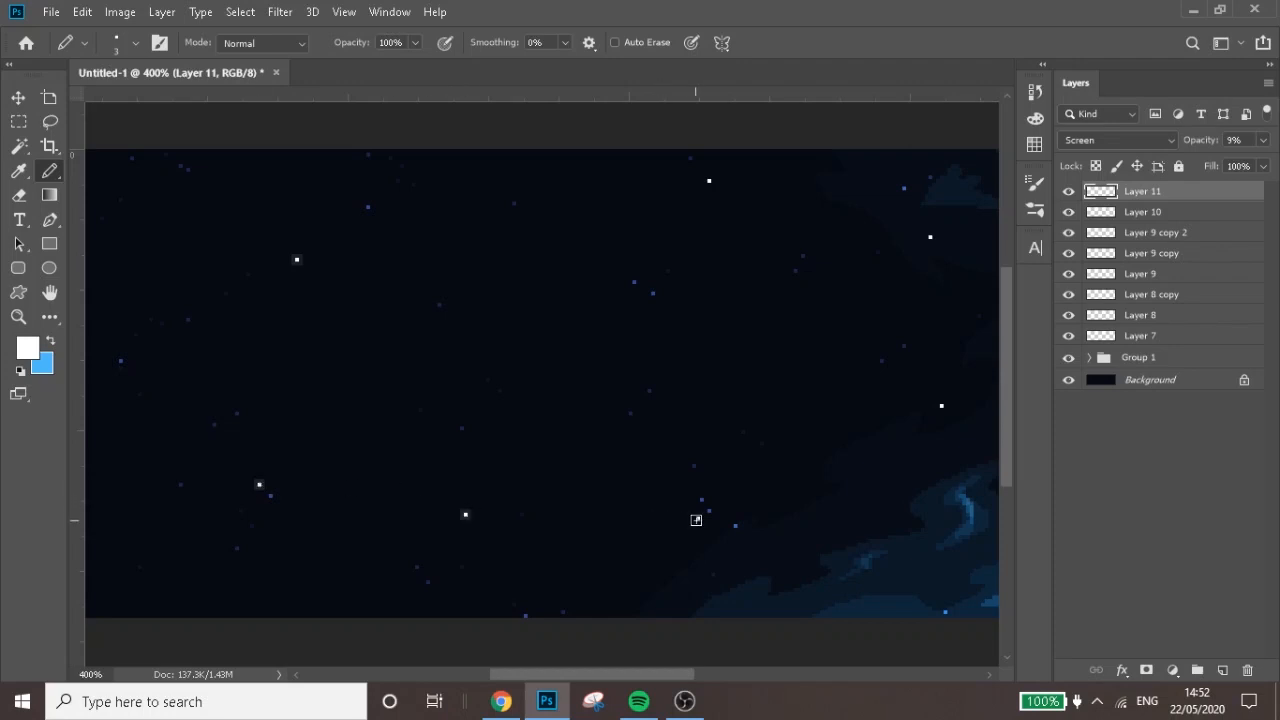
{"action": "left_click", "coordinate": [697, 518]}
{"action": "left_click_drag", "start_coordinate": [657, 672], "coordinate": [786, 674]}
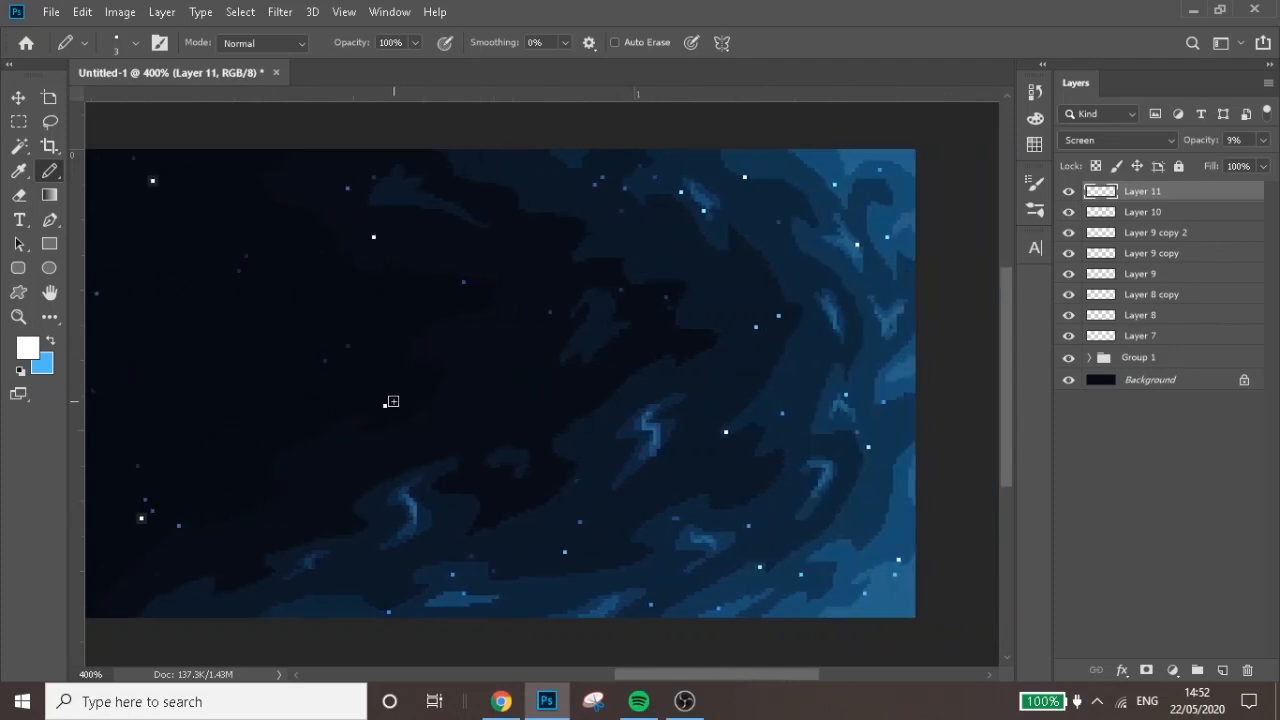
{"action": "left_click", "coordinate": [385, 405]}
{"action": "left_click", "coordinate": [373, 237]}
{"action": "left_click", "coordinate": [744, 177]}
{"action": "left_click", "coordinate": [725, 432]}
{"action": "left_click", "coordinate": [760, 567]}
{"action": "key", "text": "ctrl+minus"}
{"action": "key", "text": "ctrl+minus"}
{"action": "key", "text": "ctrl+minus"}
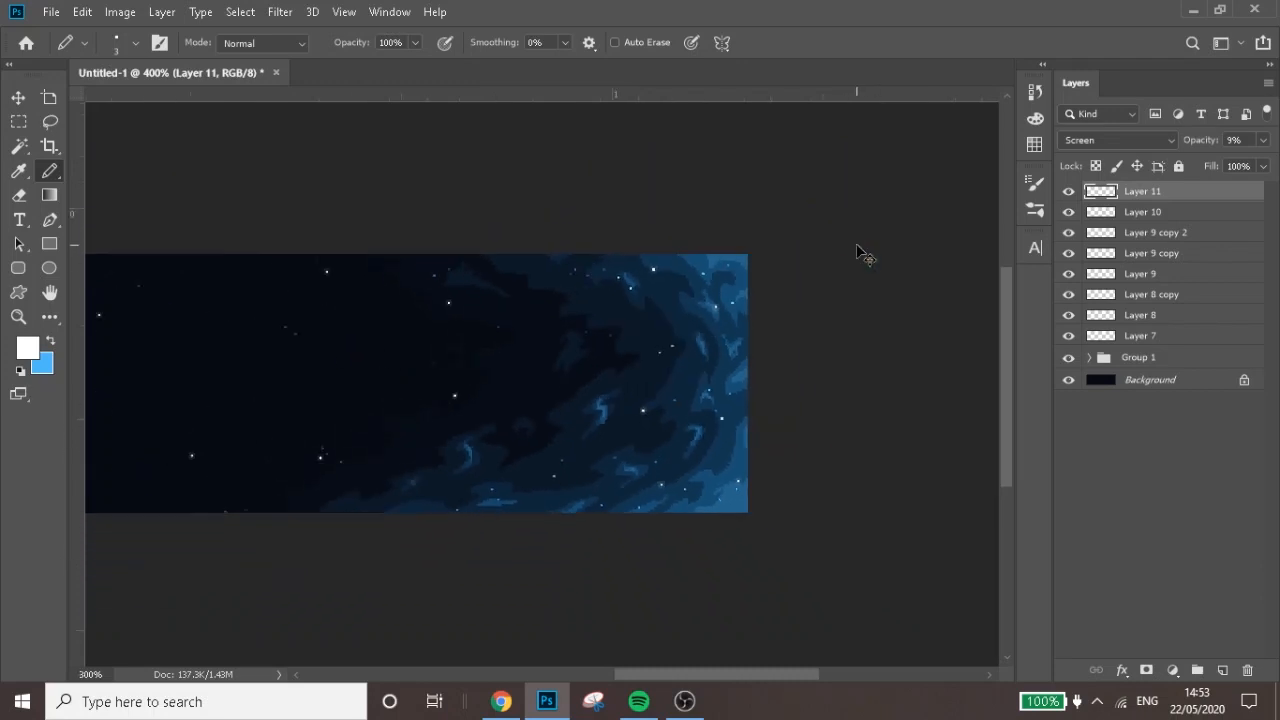
{"action": "key", "text": "ctrl+plus"}
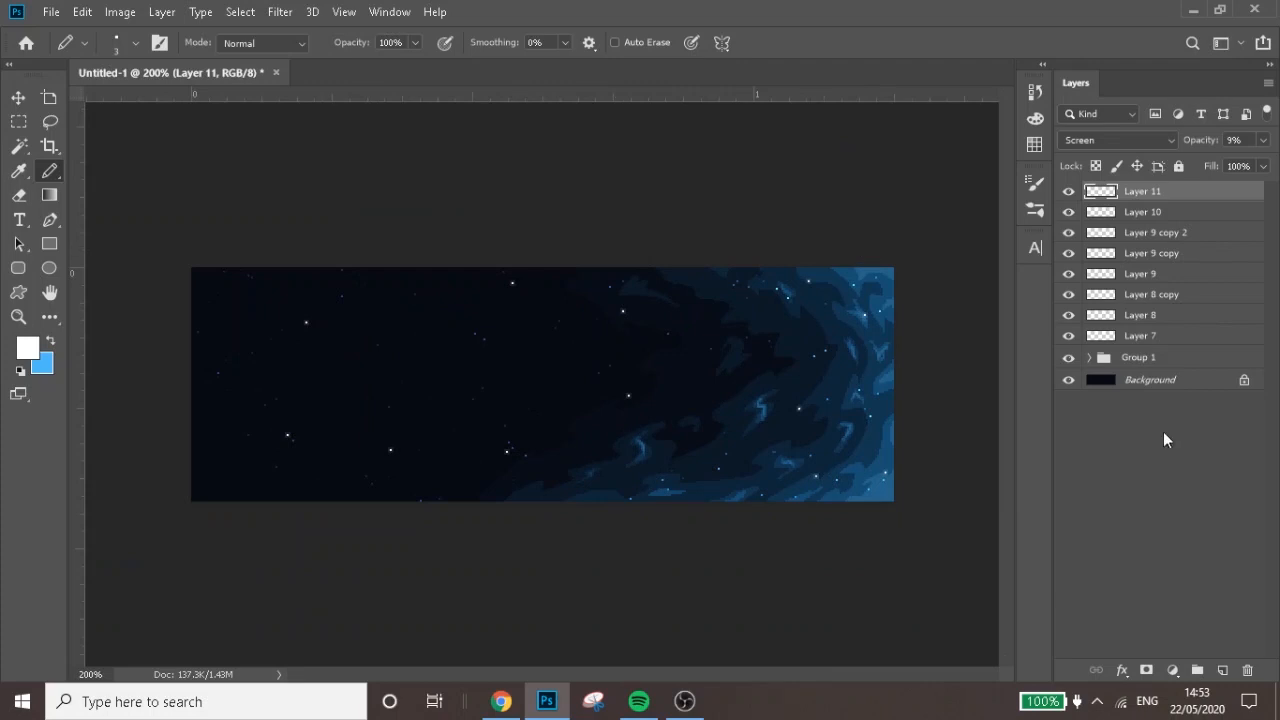
On a new layer, scatter a few single-pixel green (#3aed53) stars across the canvas with a 1 px Pencil tool
{"action": "left_click", "coordinate": [1222, 670]}
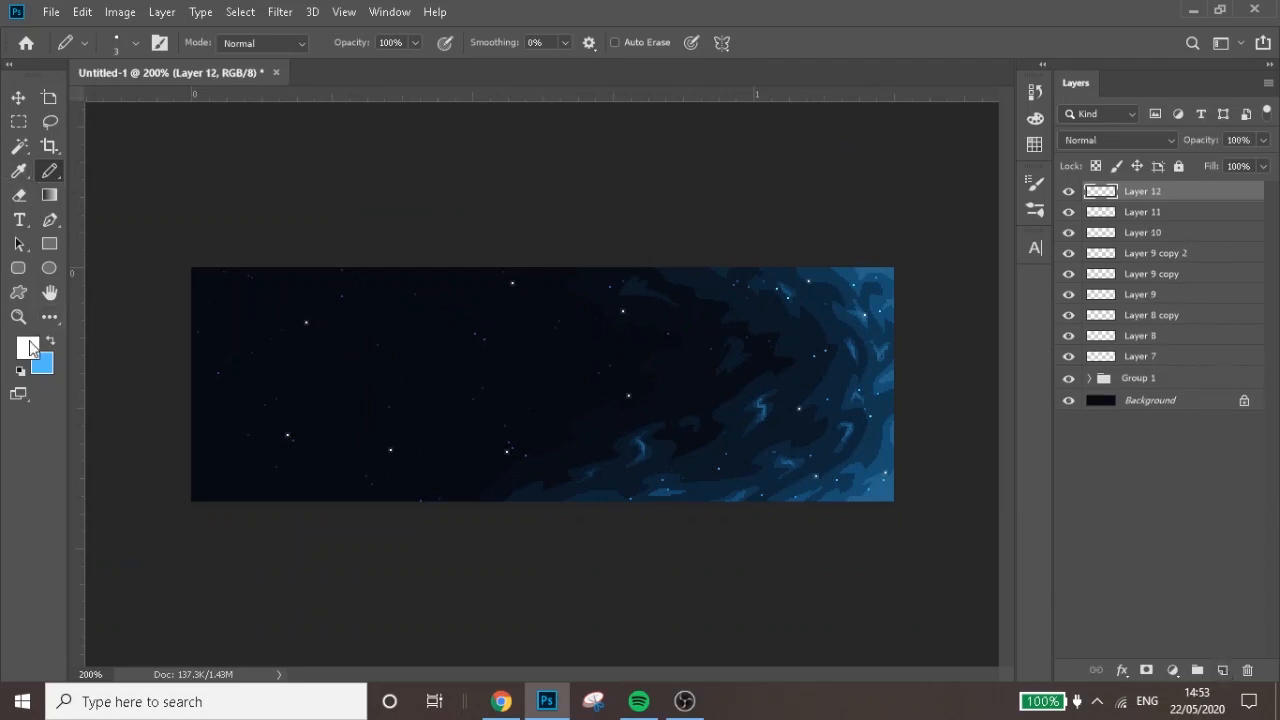
{"action": "right_click", "coordinate": [283, 441], "text": "alt"}
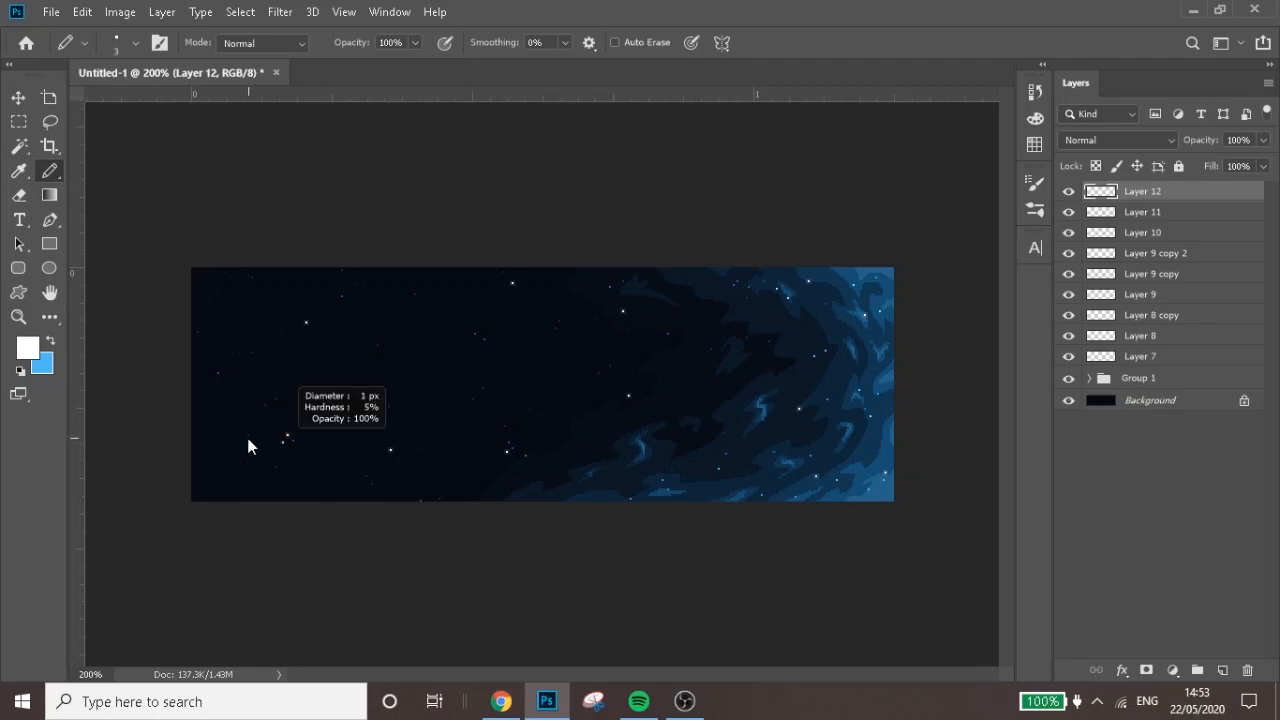
{"action": "left_click", "coordinate": [28, 347]}
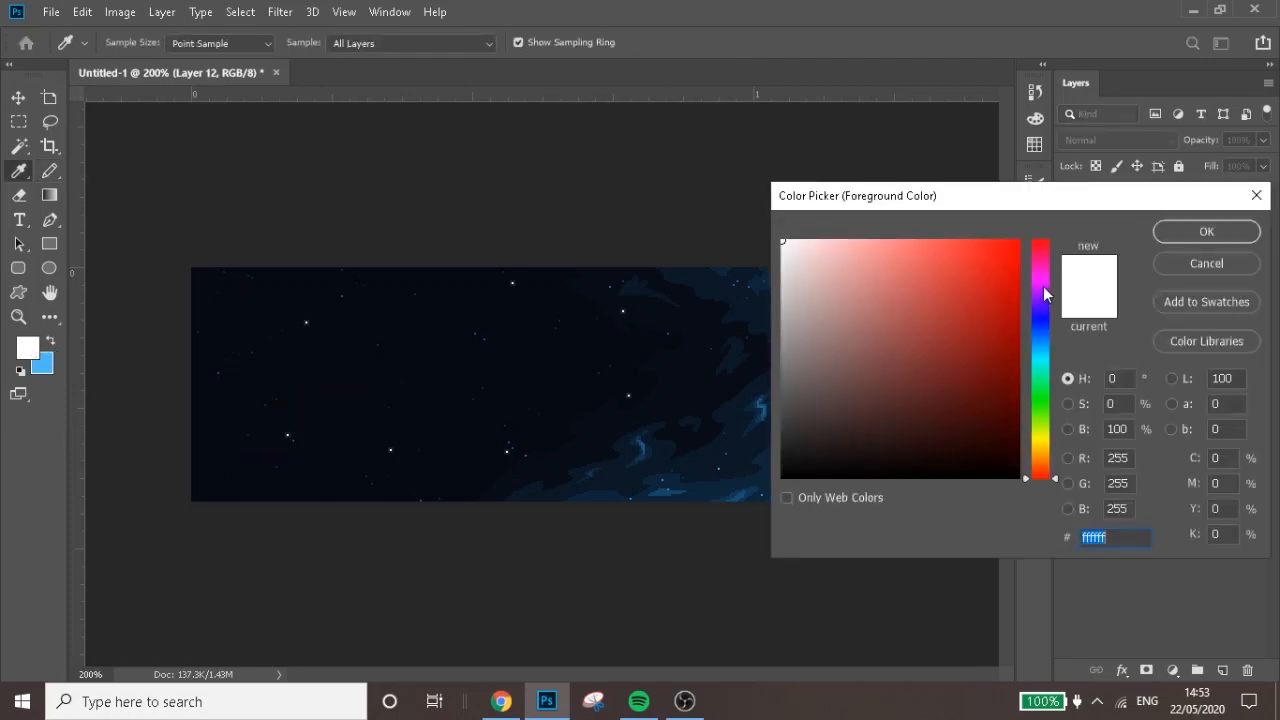
{"action": "left_click", "coordinate": [1040, 393]}
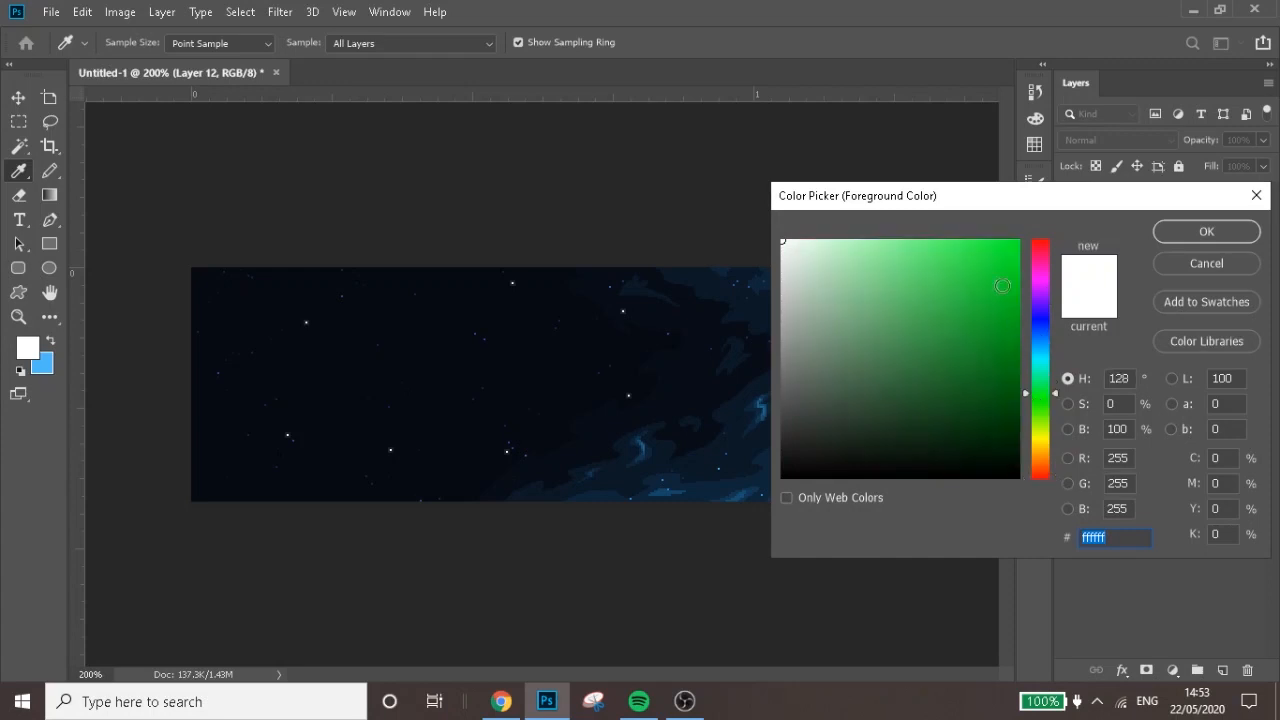
{"action": "left_click", "coordinate": [980, 267]}
{"action": "left_click", "coordinate": [1222, 240]}
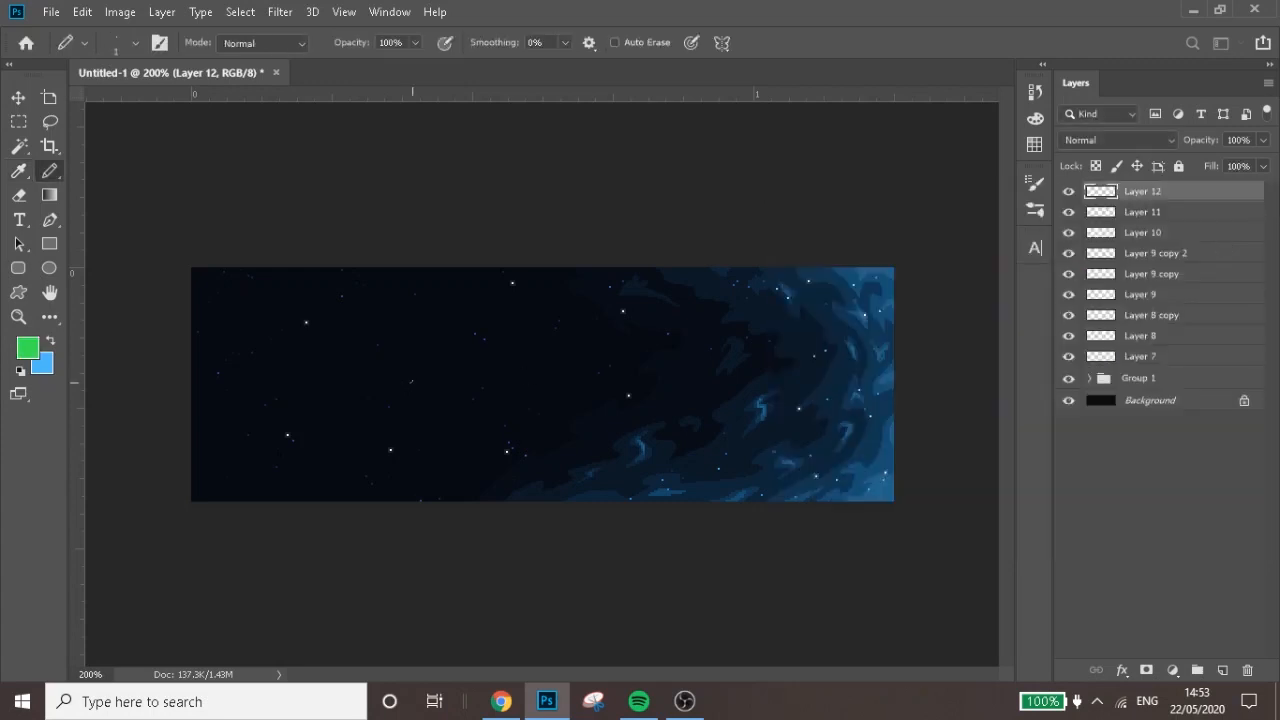
{"action": "key", "text": "ctrl+plus"}
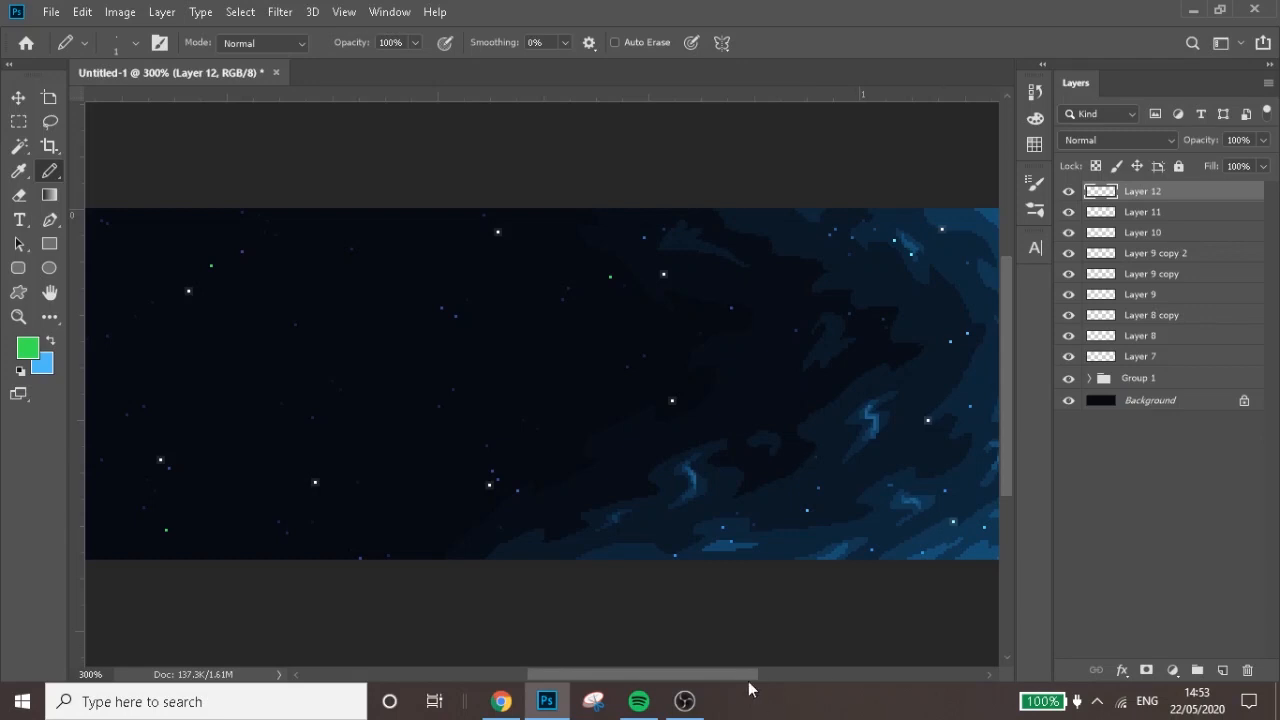
{"action": "scroll", "coordinate": [752, 676], "scroll_direction": "right", "scroll_amount": 3}
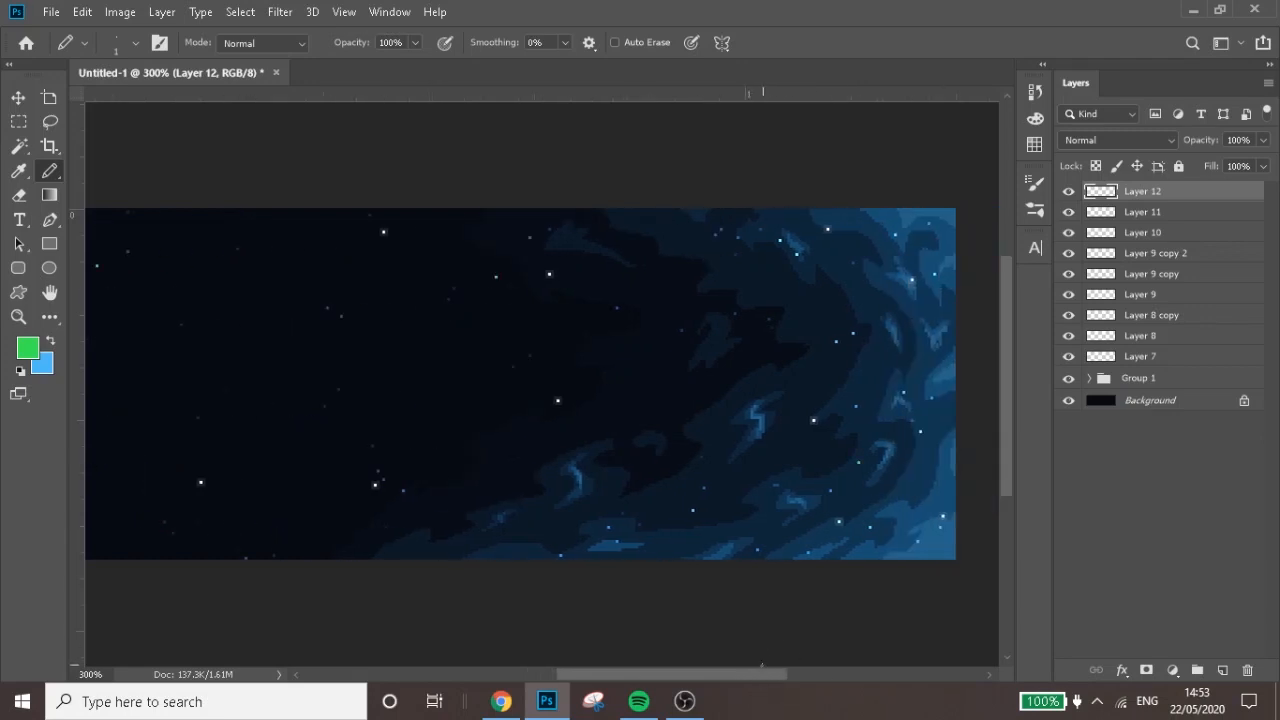
{"action": "scroll", "coordinate": [762, 665], "scroll_direction": "left", "scroll_amount": 3}
Scatter a few single-pixel red (#f42e45) stars across the canvas on Layer 12 with the 1 px Pencil tool
{"action": "left_click", "coordinate": [30, 345]}
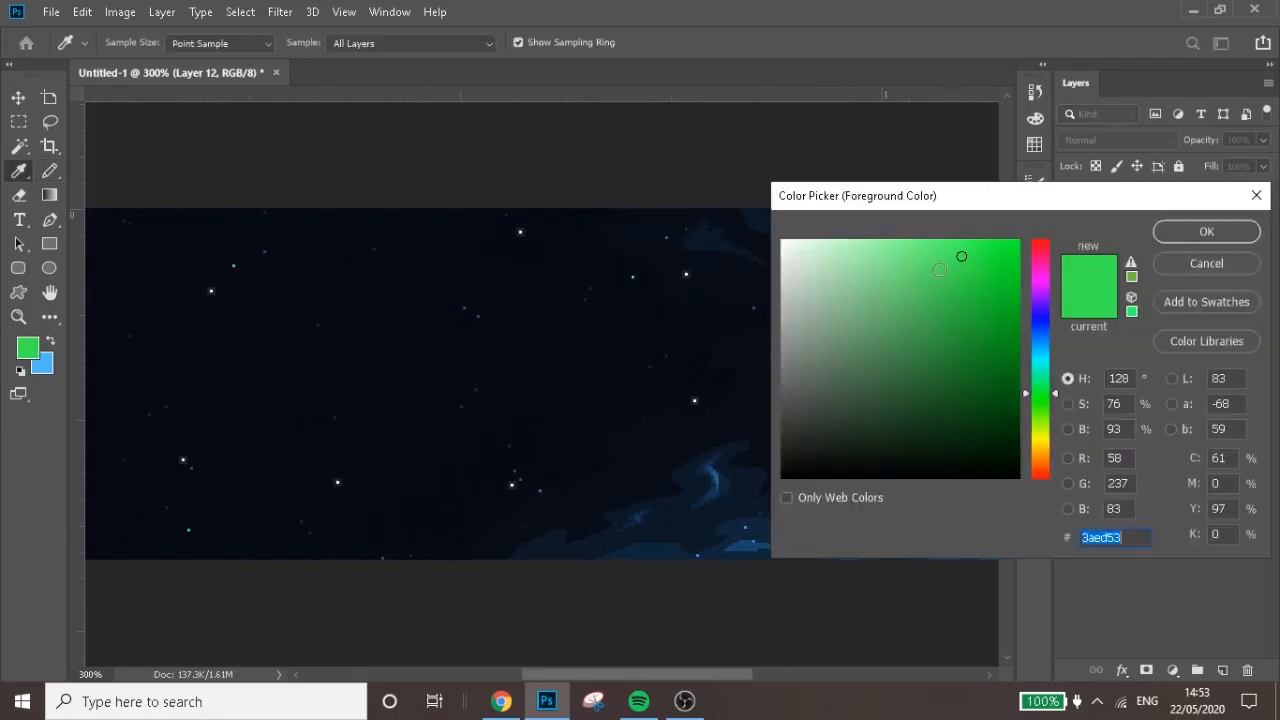
{"action": "left_click_drag", "start_coordinate": [1042, 252], "coordinate": [975, 250]}
{"action": "left_click", "coordinate": [1203, 237]}
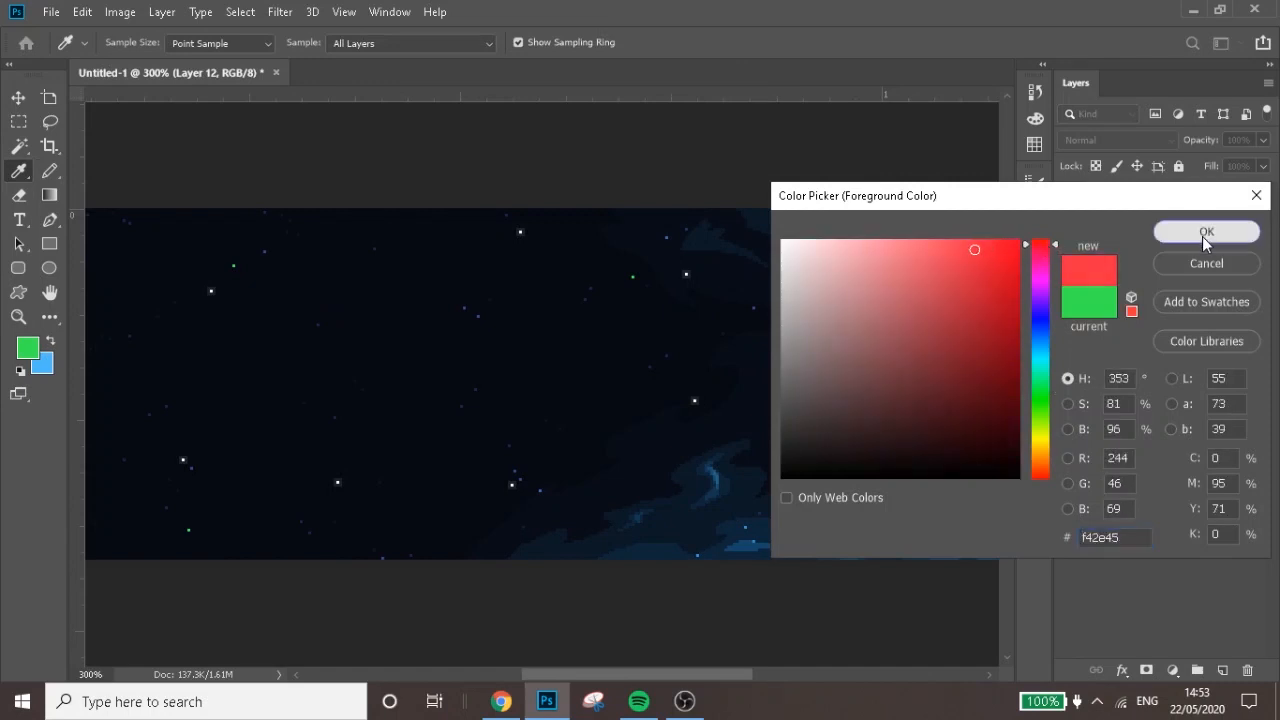
{"action": "key", "text": "b"}
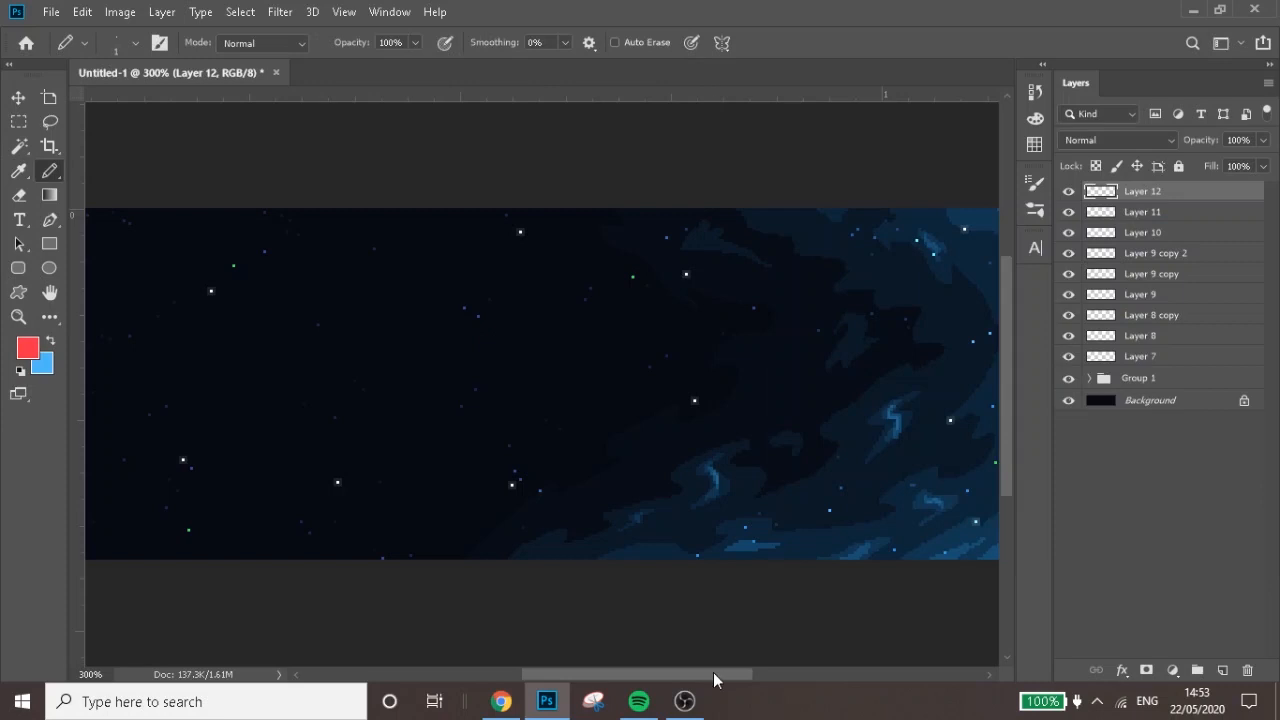
{"action": "left_click_drag", "start_coordinate": [713, 672], "coordinate": [683, 672]}
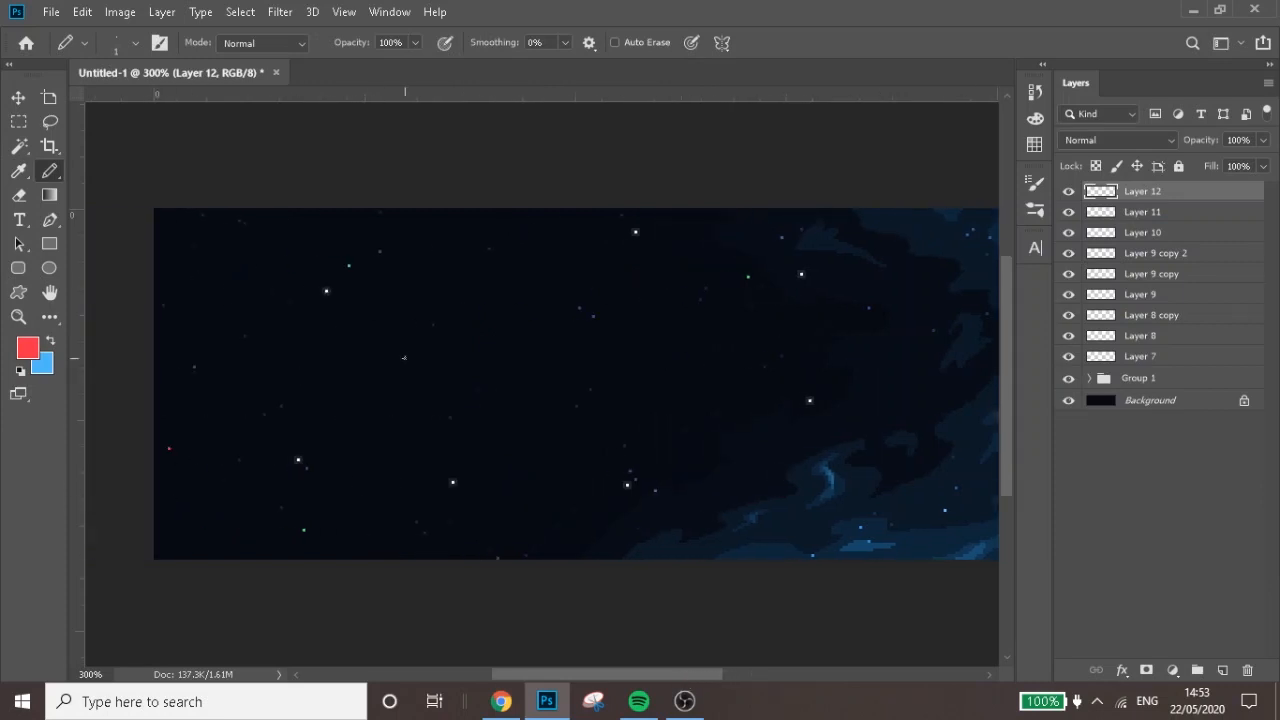
{"action": "left_click", "coordinate": [481, 369]}
{"action": "left_click_drag", "start_coordinate": [686, 674], "coordinate": [754, 674]}
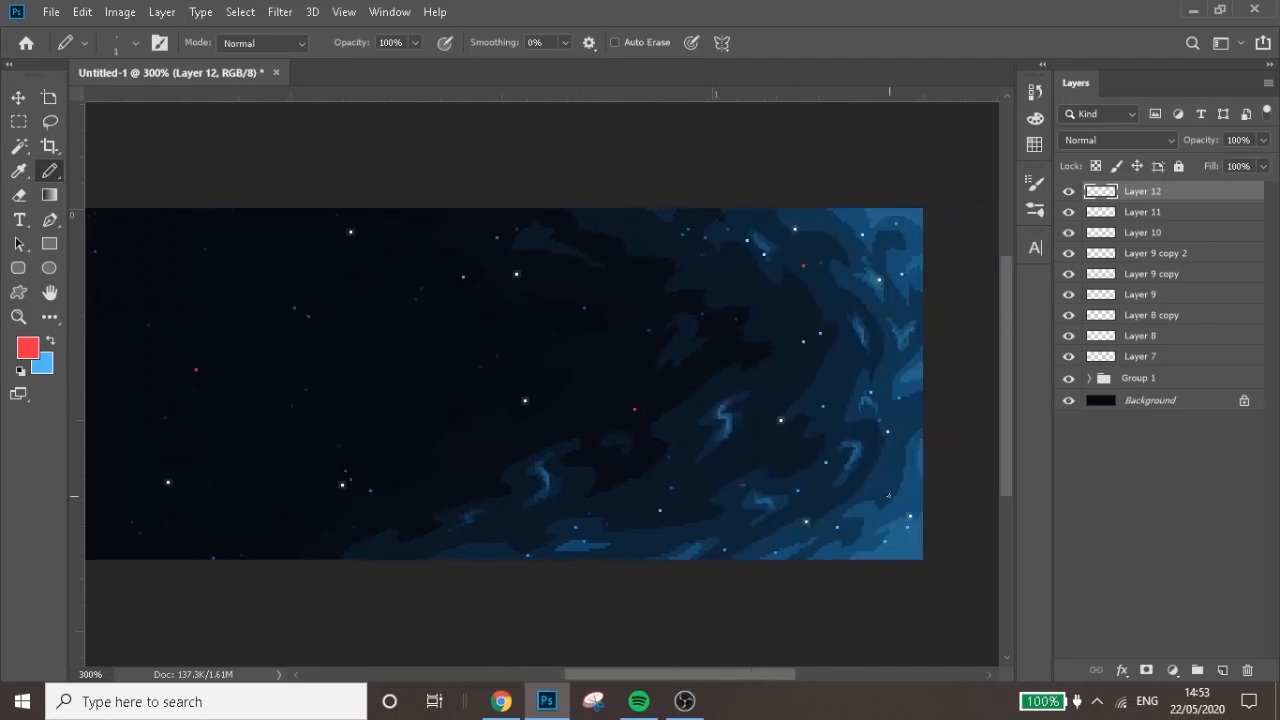
{"action": "key", "text": "ctrl+minus"}
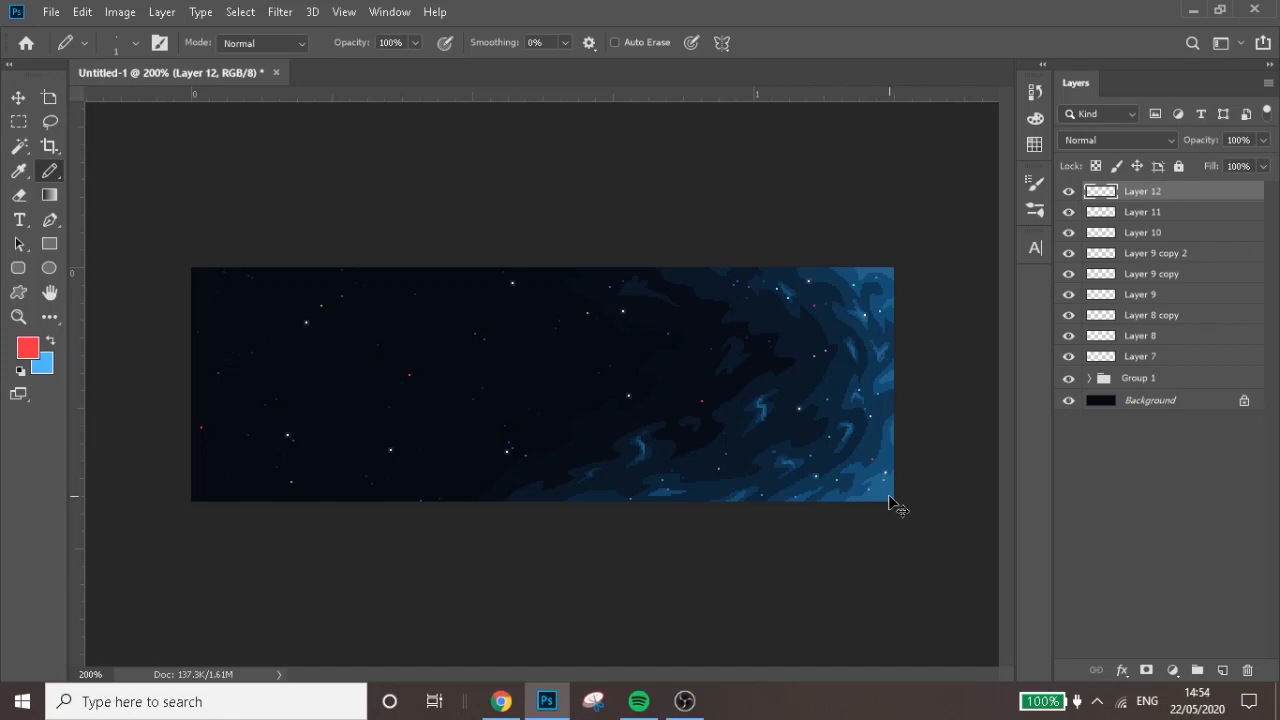
{"action": "key", "text": "ctrl+plus"}
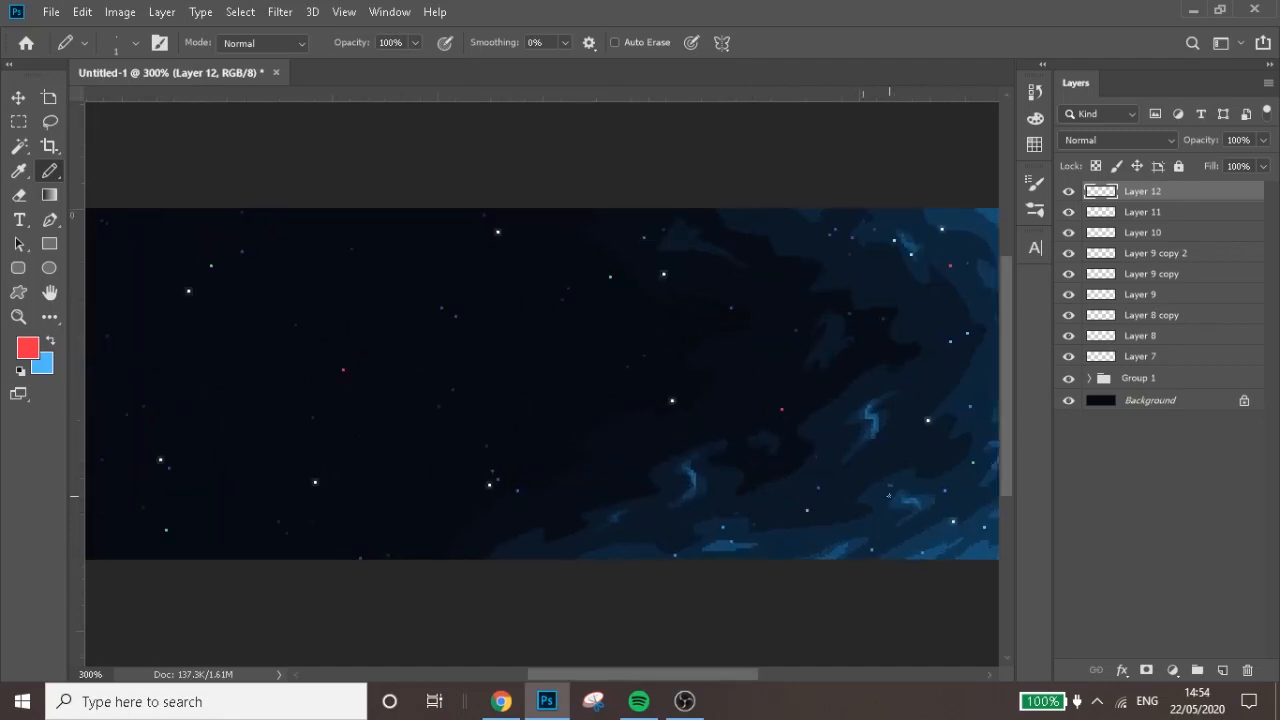
On a new layer, place one full-opacity white pixel below the upper-left bright star as the centre of a larger star
{"action": "left_click", "coordinate": [1221, 672]}
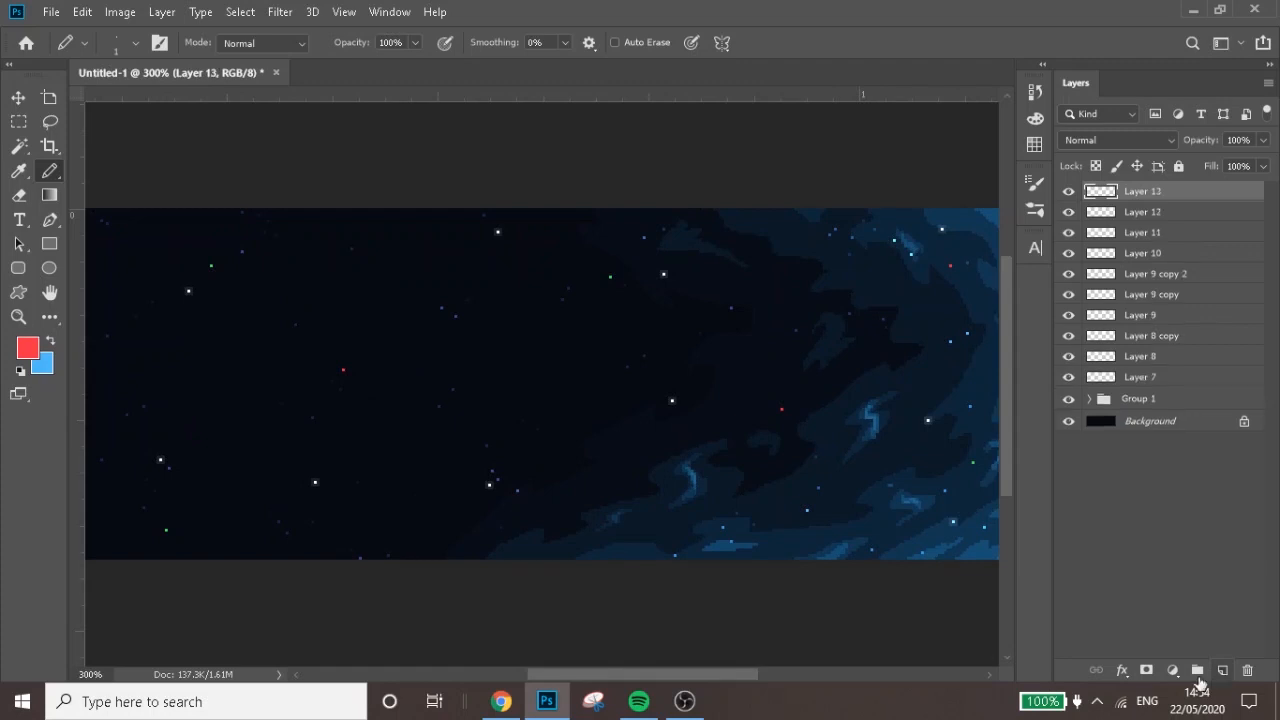
{"action": "left_click", "coordinate": [20, 370]}
{"action": "left_click", "coordinate": [50, 341]}
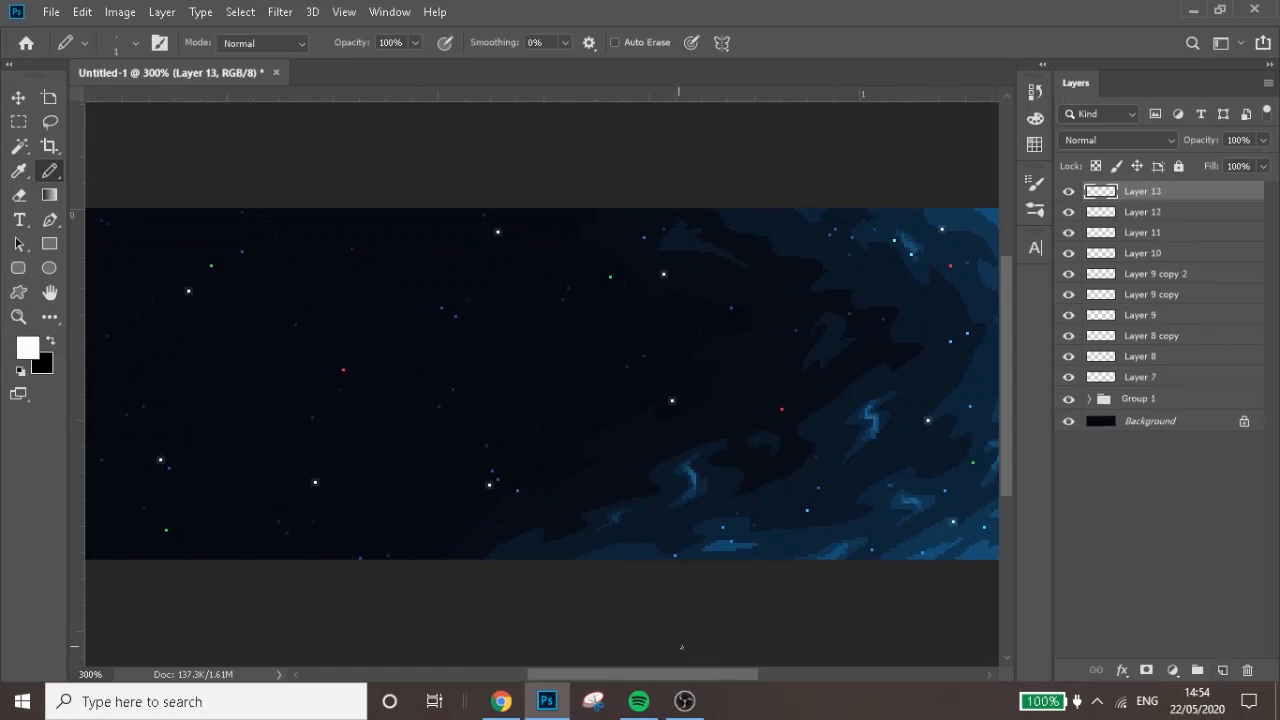
{"action": "left_click_drag", "start_coordinate": [737, 675], "coordinate": [678, 676]}
{"action": "key", "text": "ctrl+plus"}
{"action": "key", "text": "ctrl+plus"}
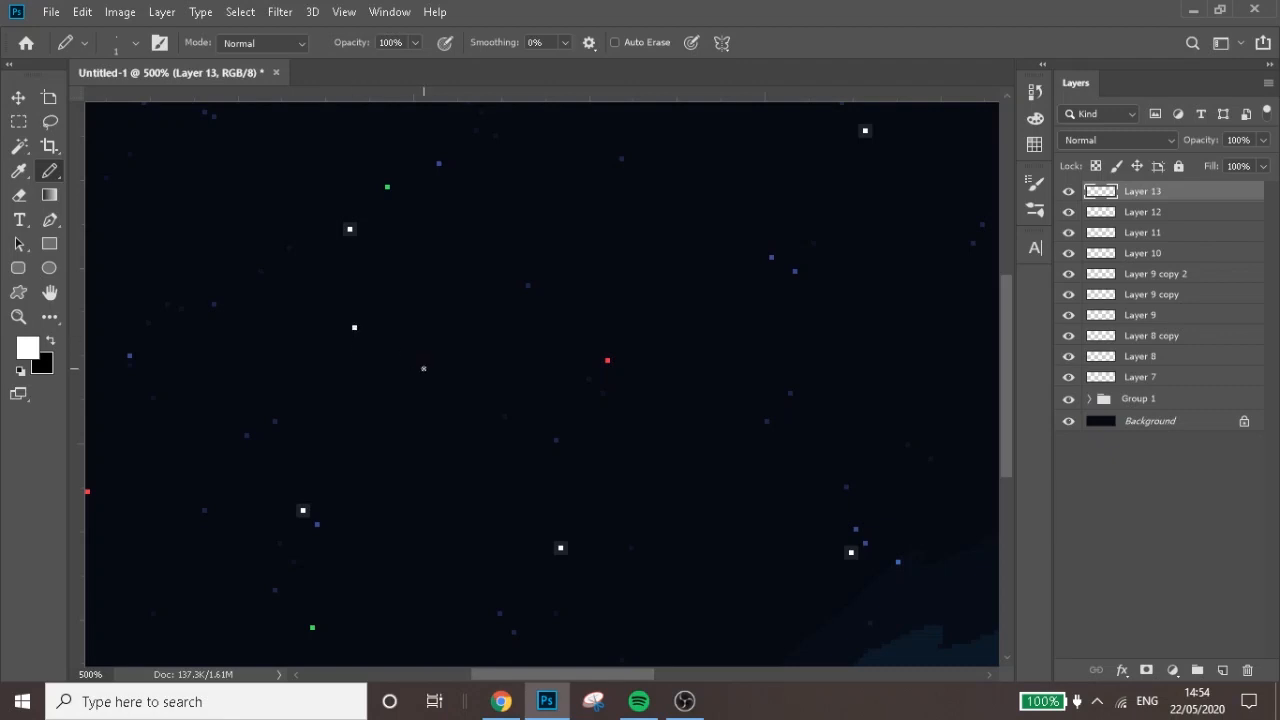
Build an X-shaped star around that white pixel, adding diagonal pixels outward at 86%, 66% and 45% Pencil opacity
{"action": "left_click", "coordinate": [416, 43]}
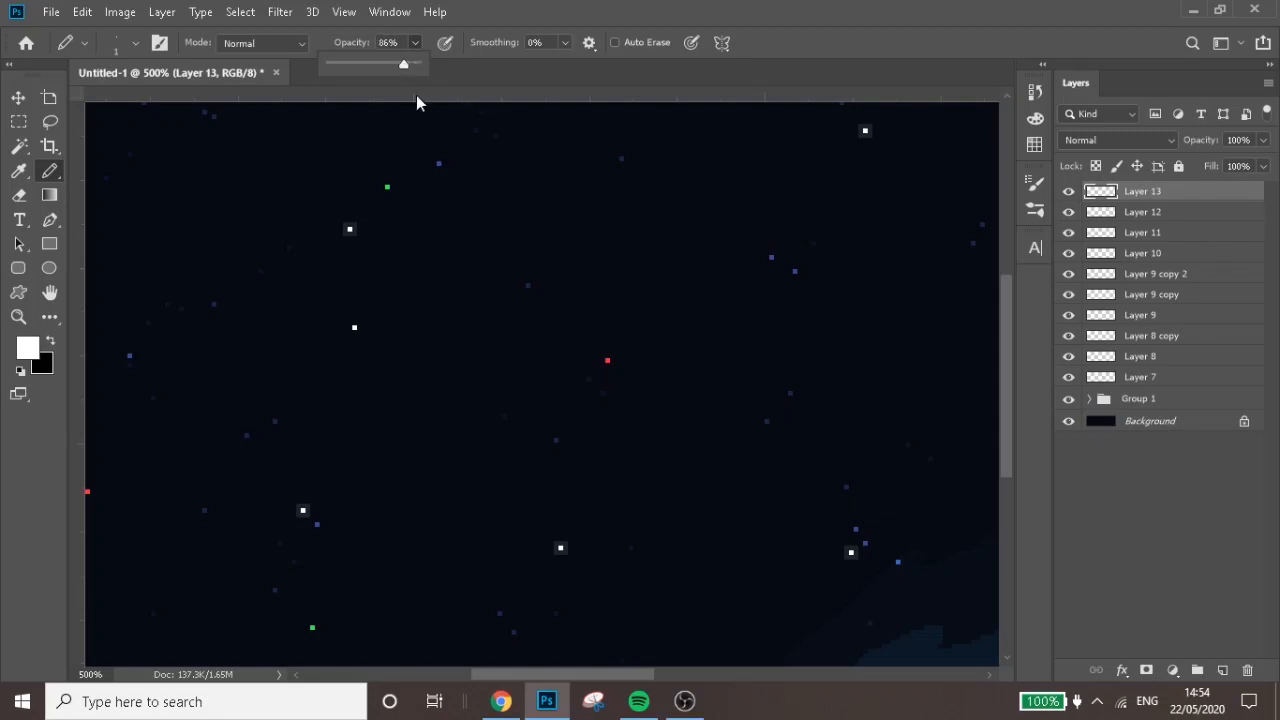
{"action": "left_click", "coordinate": [361, 321]}
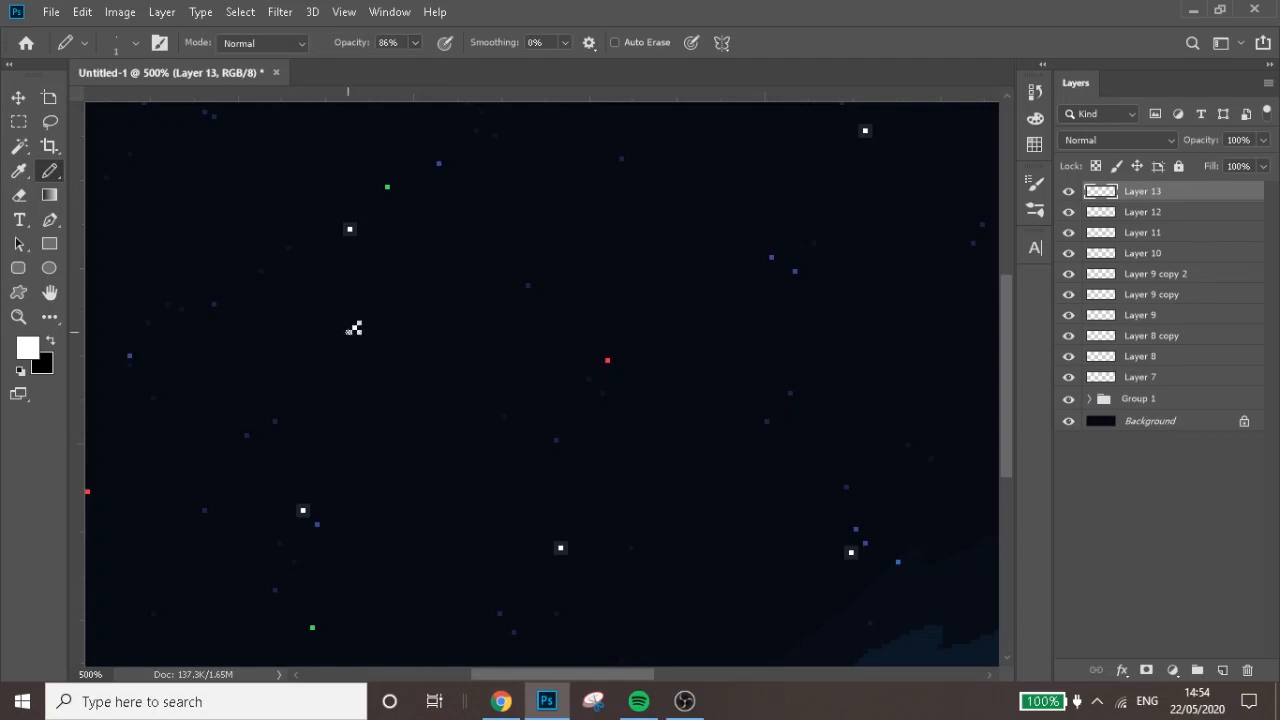
{"action": "left_click", "coordinate": [414, 43]}
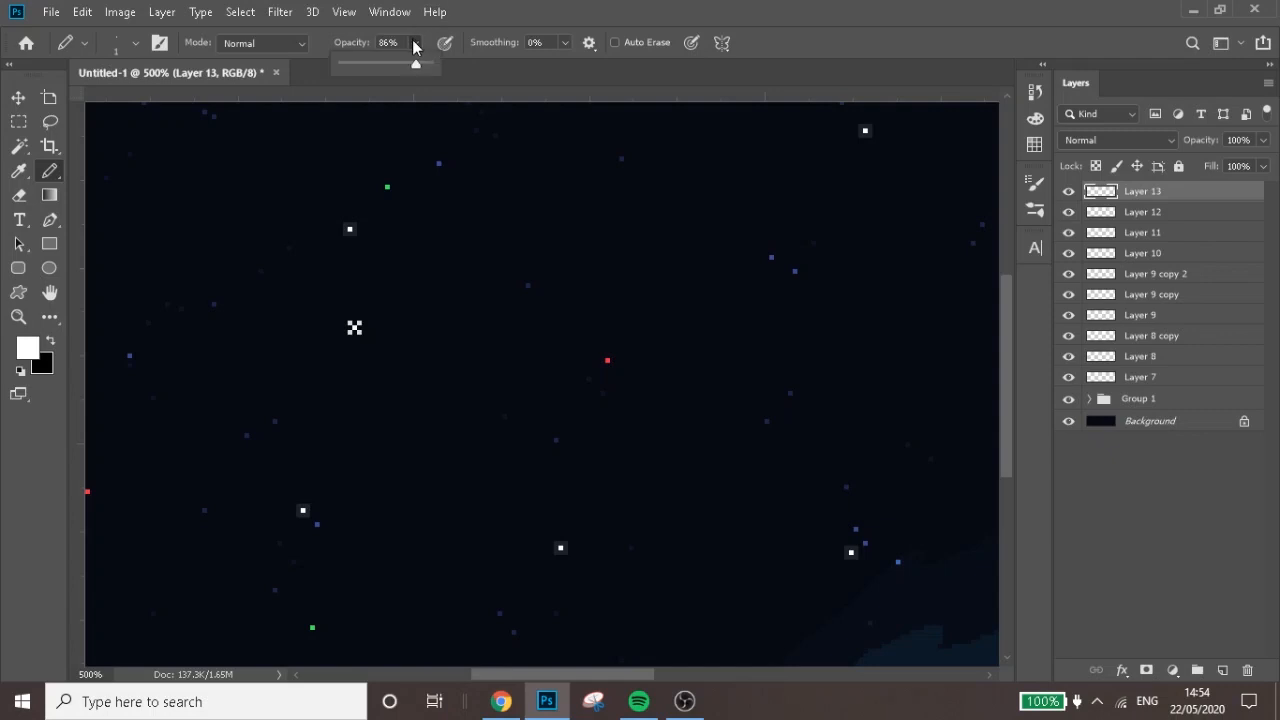
{"action": "left_click", "coordinate": [355, 327]}
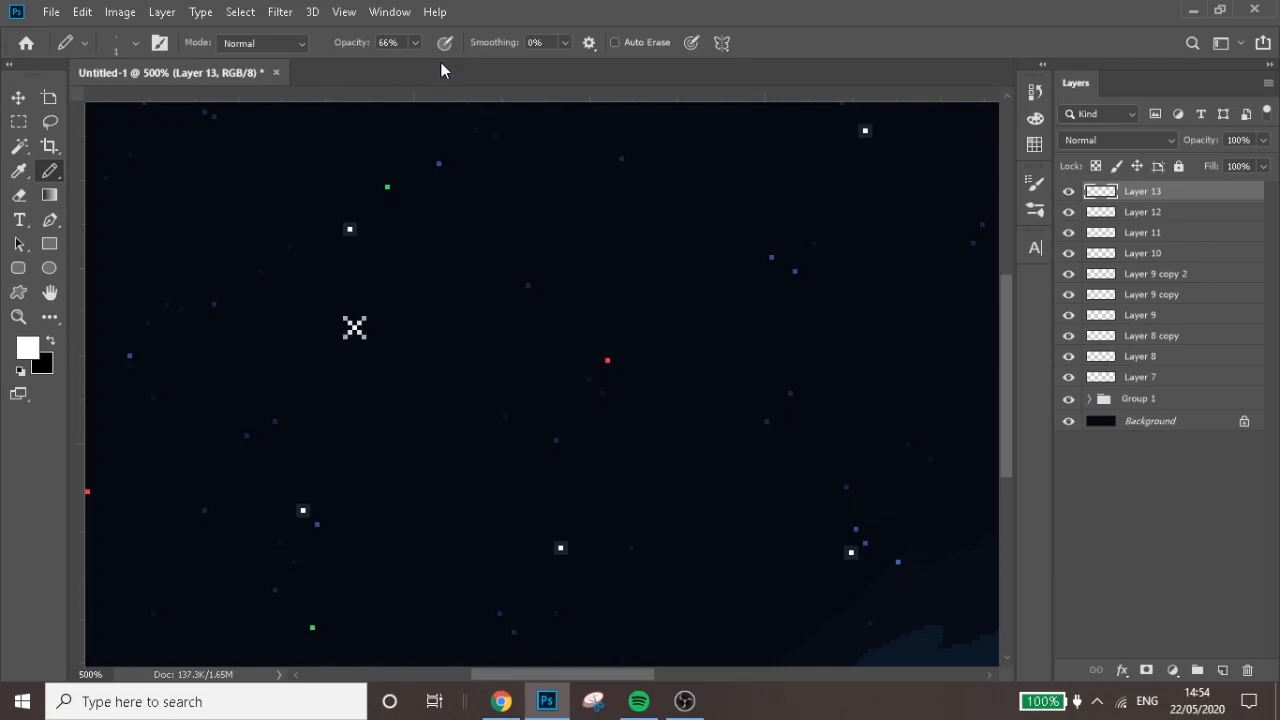
{"action": "left_click", "coordinate": [414, 43]}
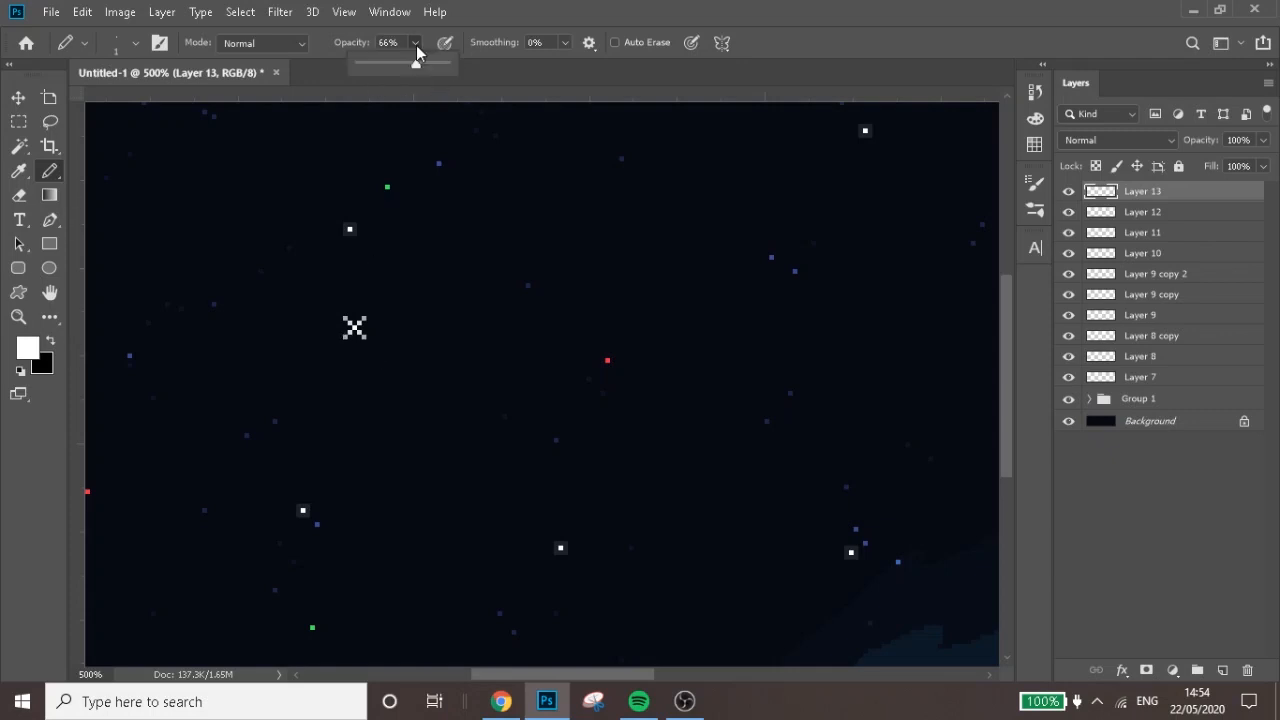
{"action": "left_click", "coordinate": [368, 342]}
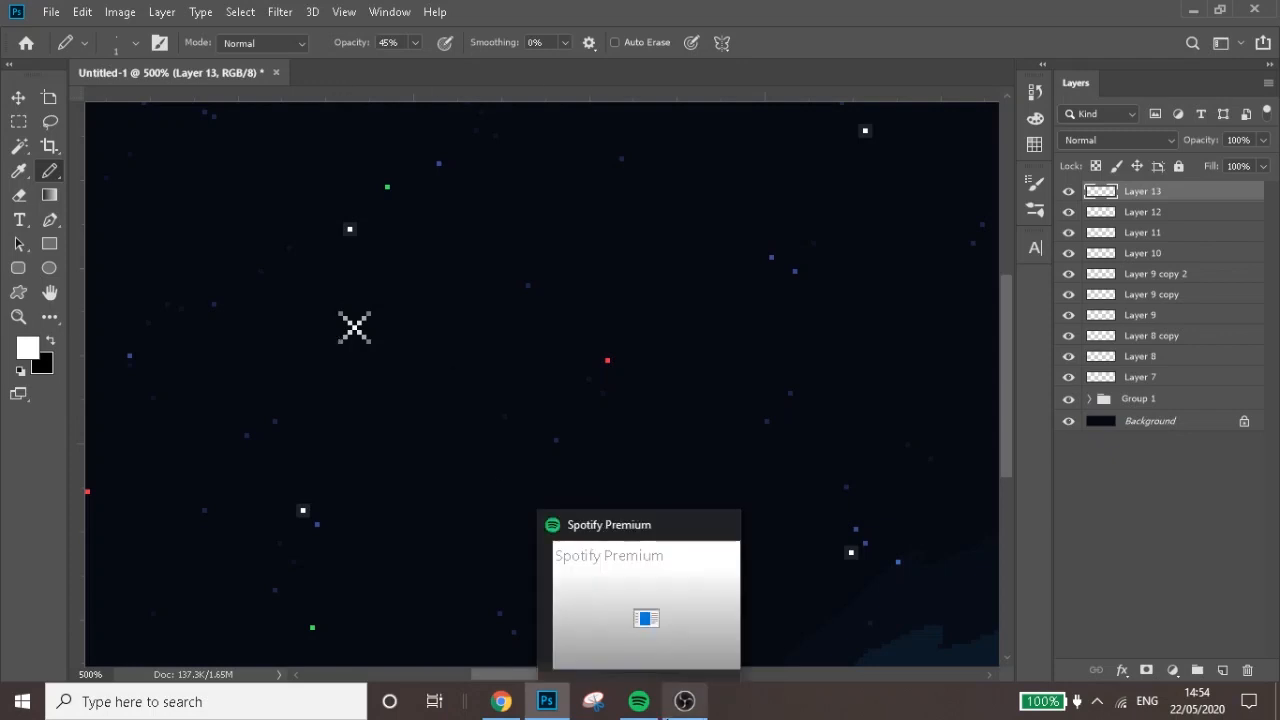
Place a full-opacity white pixel in the canvas's upper-right area and add pixels directly beside it at 84% Pencil opacity to form a plus
{"action": "left_click_drag", "start_coordinate": [500, 674], "coordinate": [662, 651]}
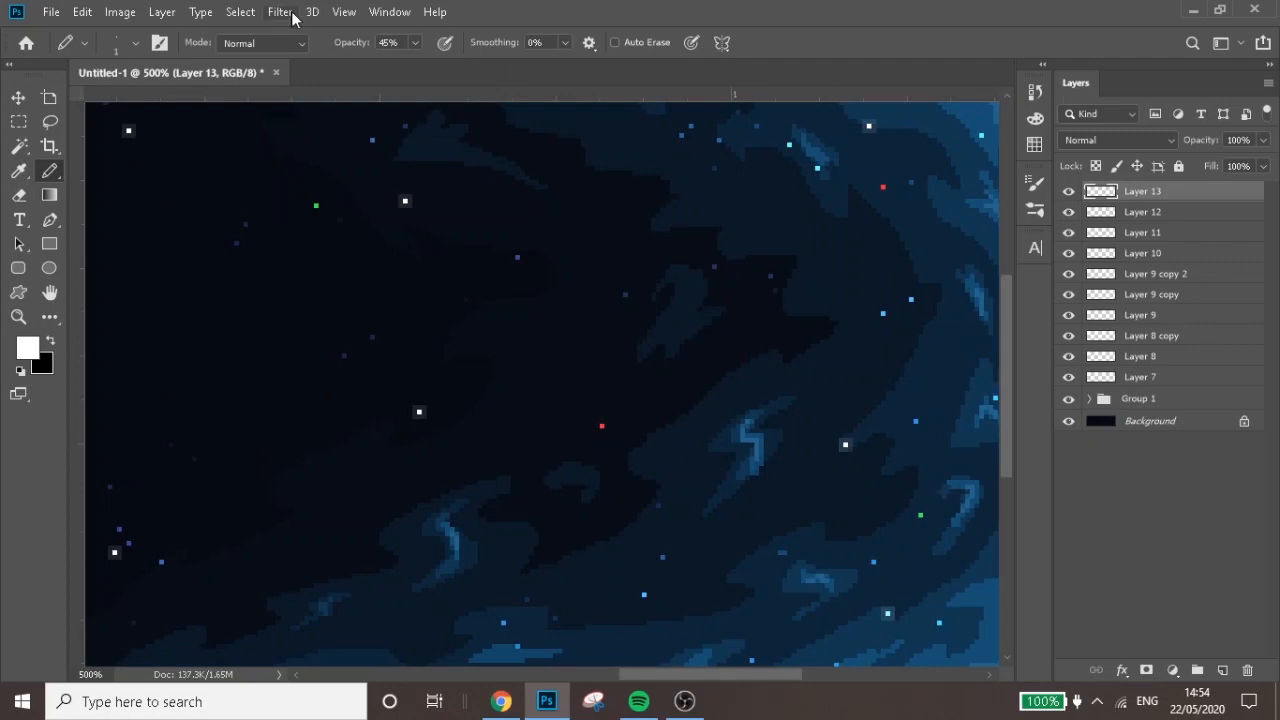
{"action": "left_click", "coordinate": [413, 43]}
{"action": "left_click_drag", "start_coordinate": [427, 61], "coordinate": [537, 63]}
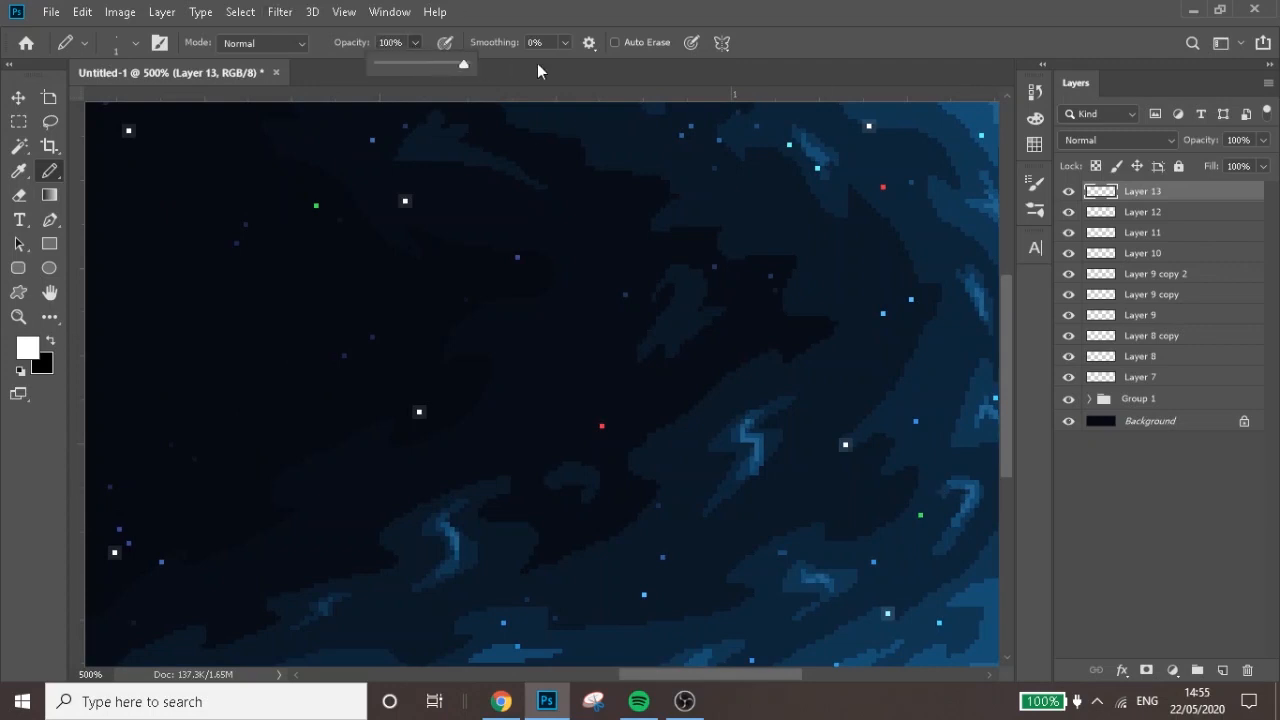
{"action": "left_click", "coordinate": [689, 207]}
{"action": "left_click", "coordinate": [415, 43]}
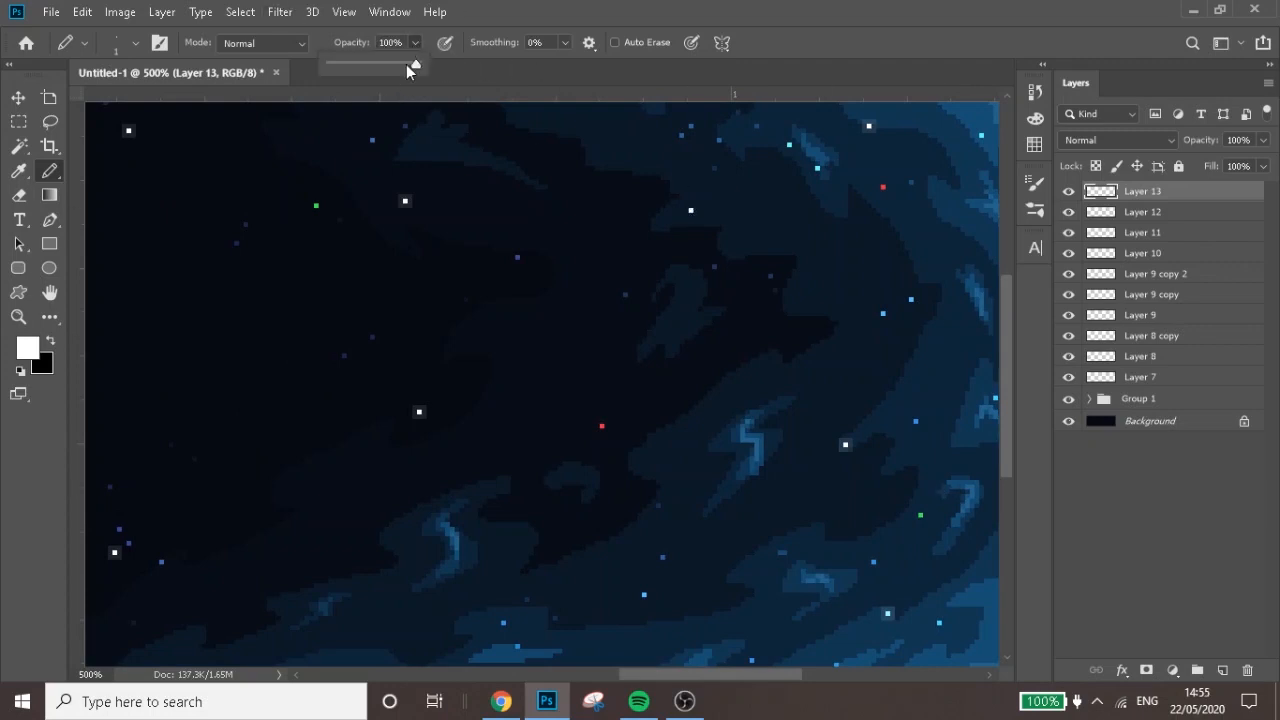
{"action": "left_click", "coordinate": [690, 212]}
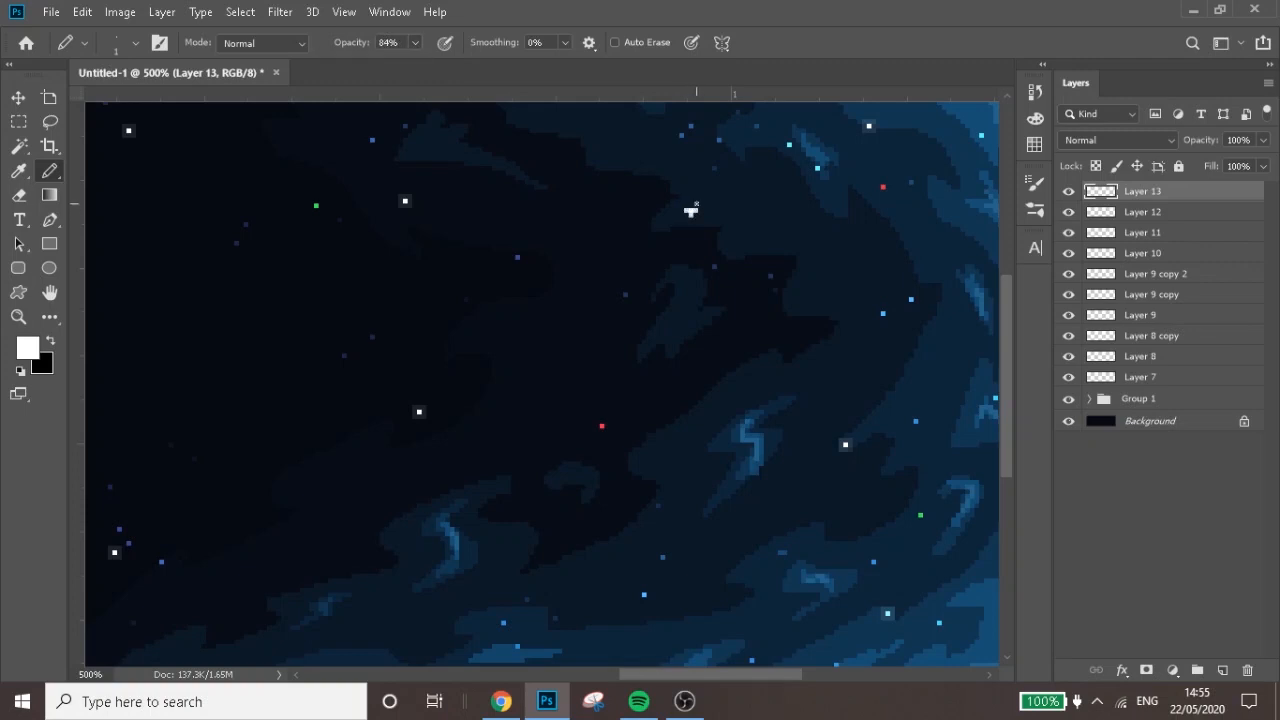
Lengthen the plus star's four arms by one pixel at 68% Pencil opacity and another at 54%
{"action": "left_click", "coordinate": [414, 46]}
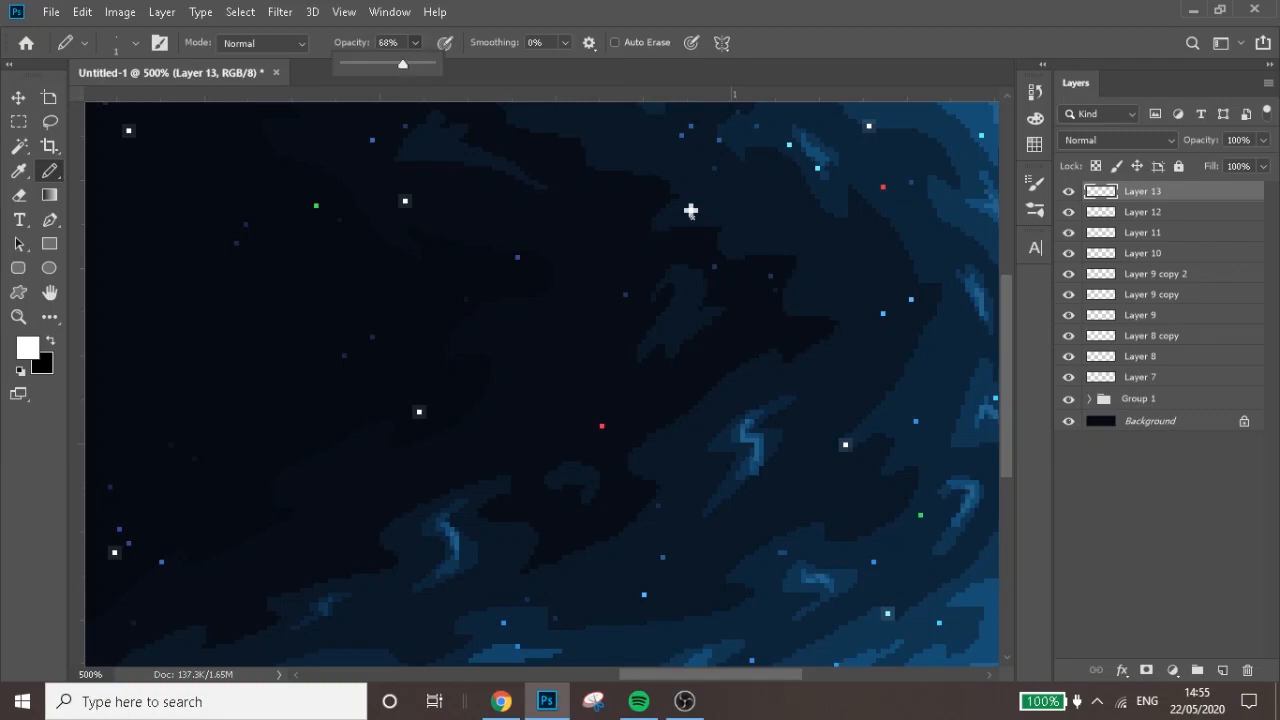
{"action": "left_click", "coordinate": [690, 211]}
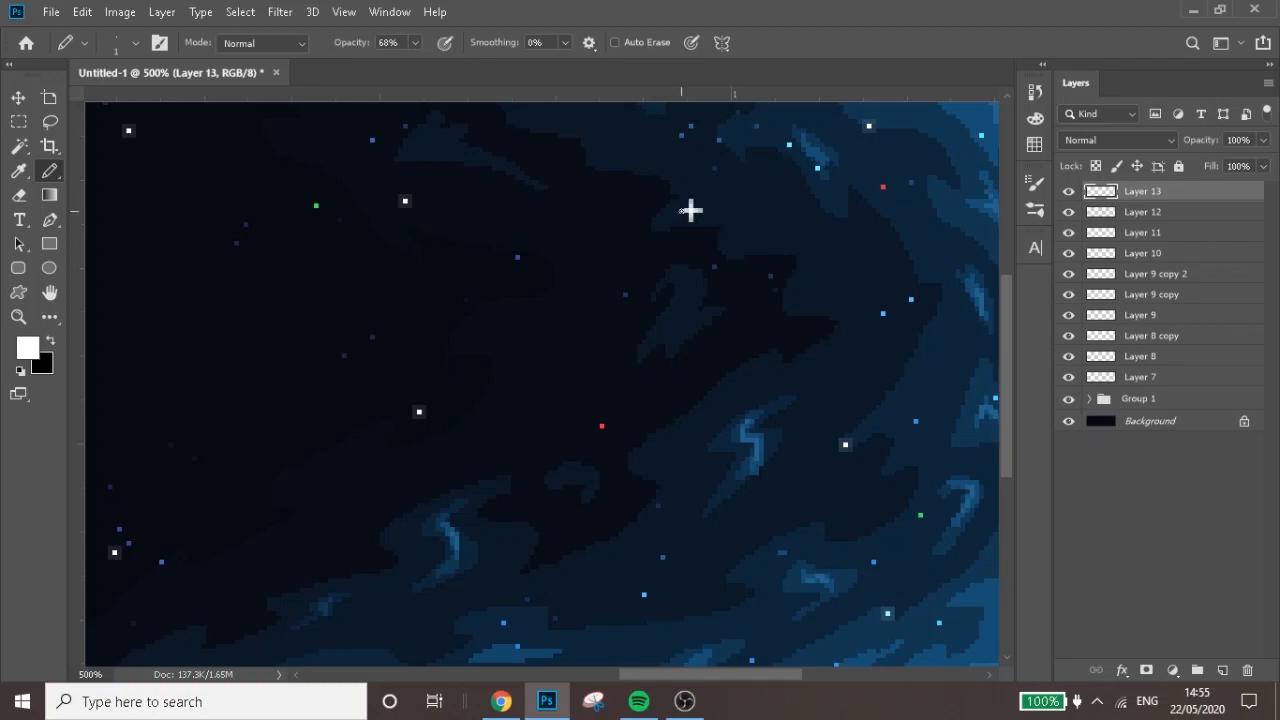
{"action": "left_click", "coordinate": [414, 44]}
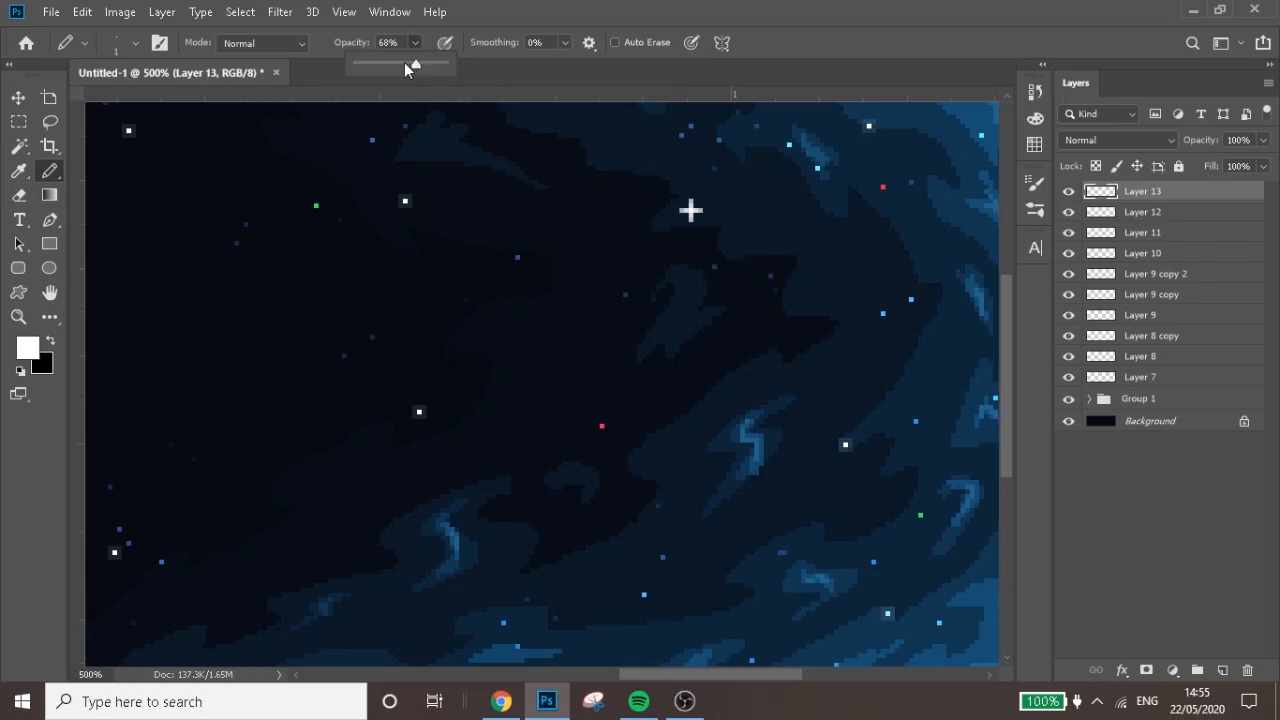
{"action": "left_click", "coordinate": [692, 226]}
{"action": "left_click", "coordinate": [691, 224]}
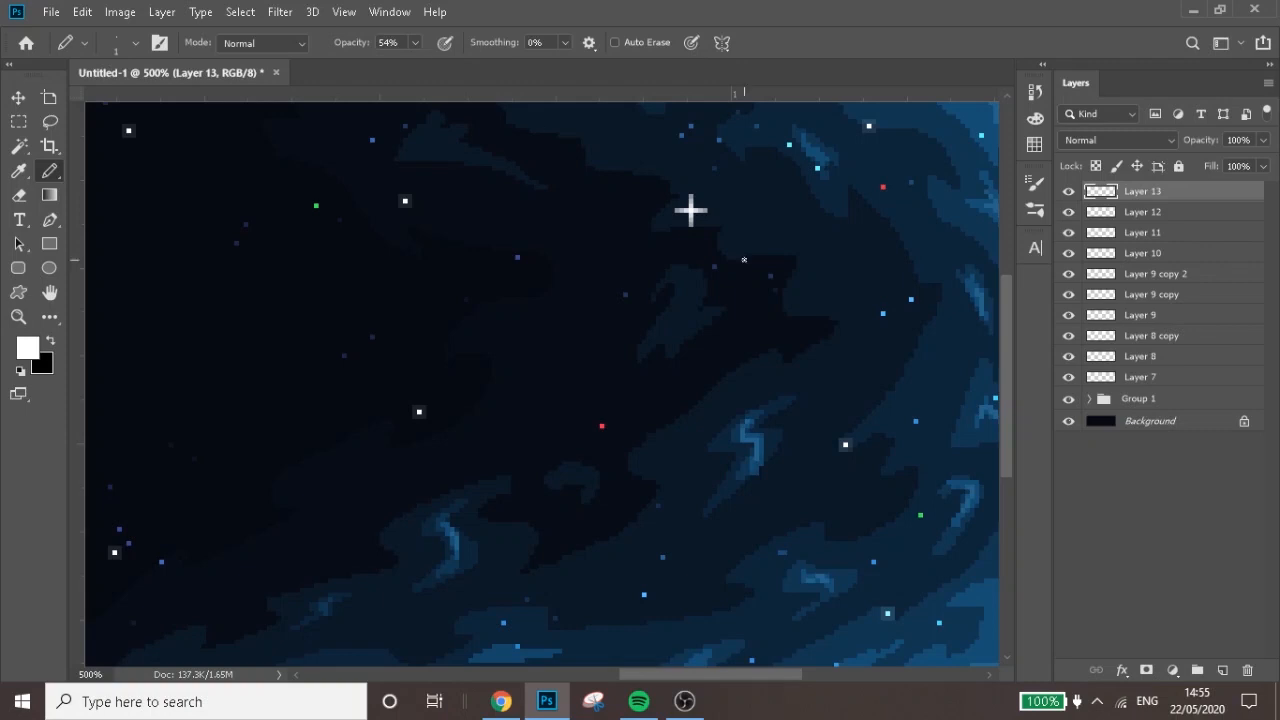
Lasso the plus star, copy it to a new layer, and move the copy to the dark area near the canvas's upper middle
{"action": "left_click", "coordinate": [62, 122]}
{"action": "mouse_move", "coordinate": [698, 178]}
{"action": "left_mouse_down"}
{"action": "mouse_move", "coordinate": [662, 193]}
{"action": "mouse_move", "coordinate": [658, 229]}
{"action": "mouse_move", "coordinate": [694, 236]}
{"action": "mouse_move", "coordinate": [721, 217]}
{"action": "mouse_move", "coordinate": [700, 179]}
{"action": "left_mouse_up"}
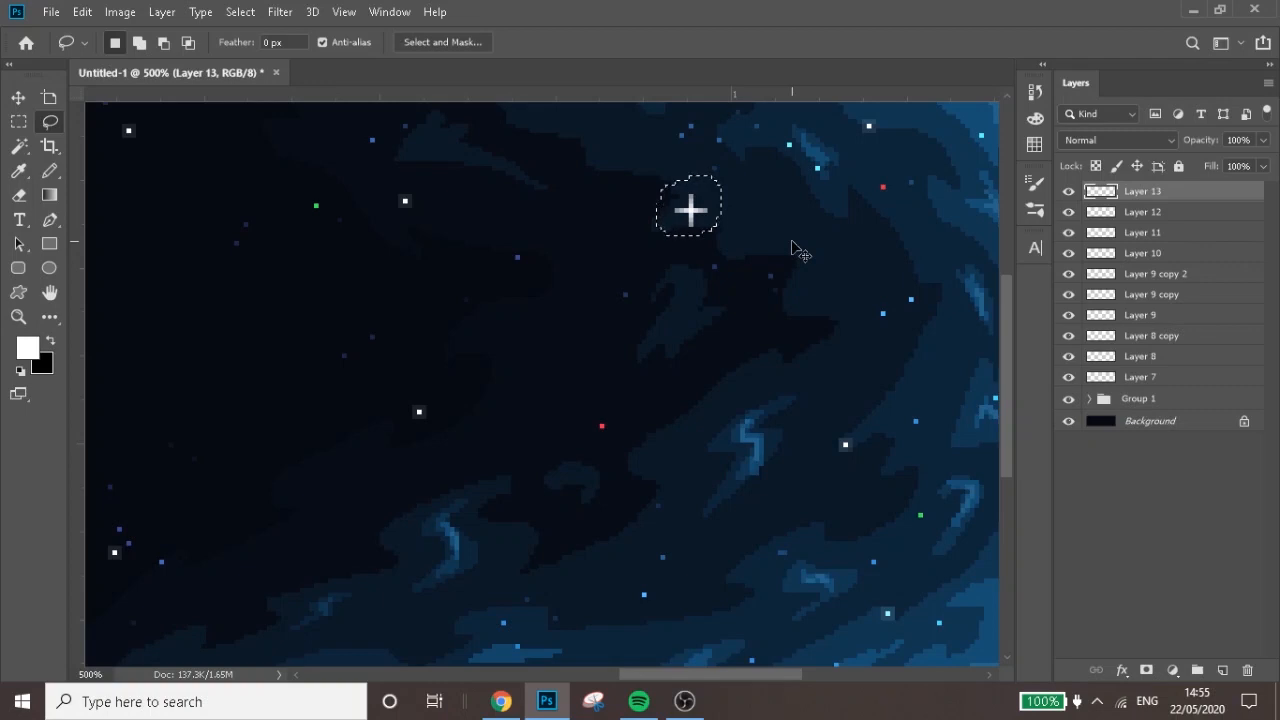
{"action": "key", "text": "ctrl+j"}
{"action": "key", "text": "v"}
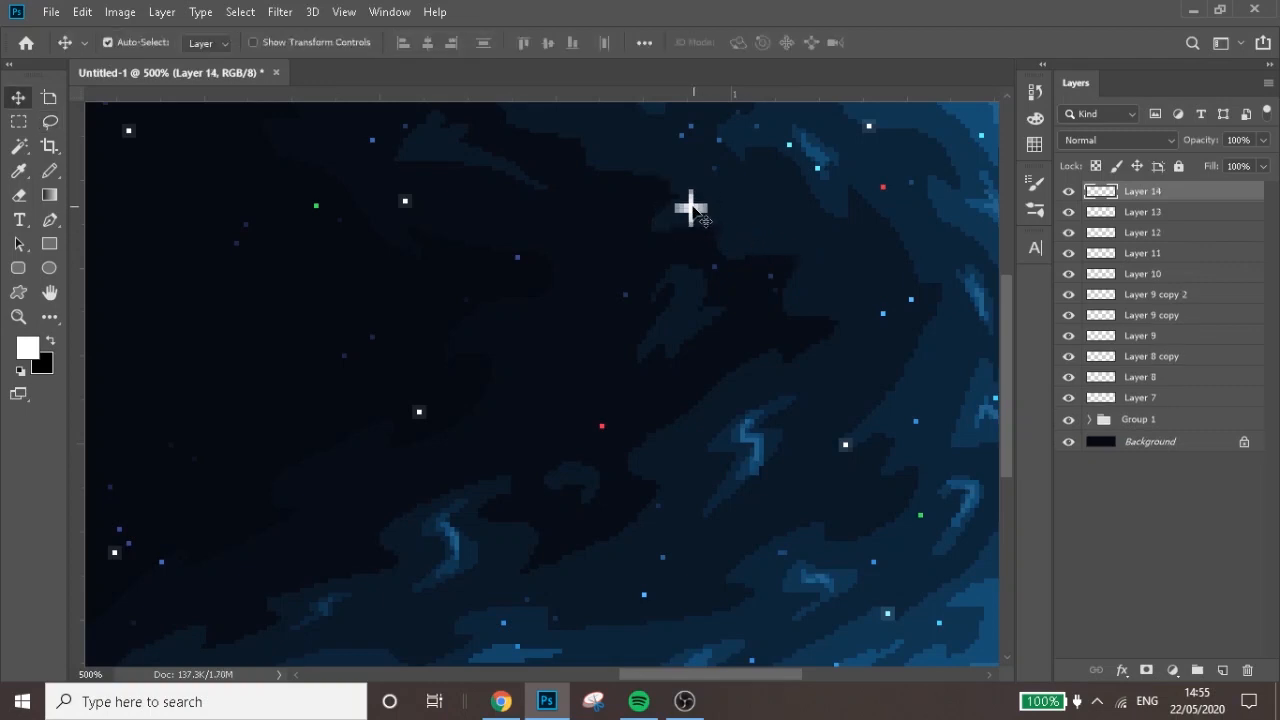
{"action": "left_click_drag", "start_coordinate": [690, 207], "coordinate": [259, 139]}
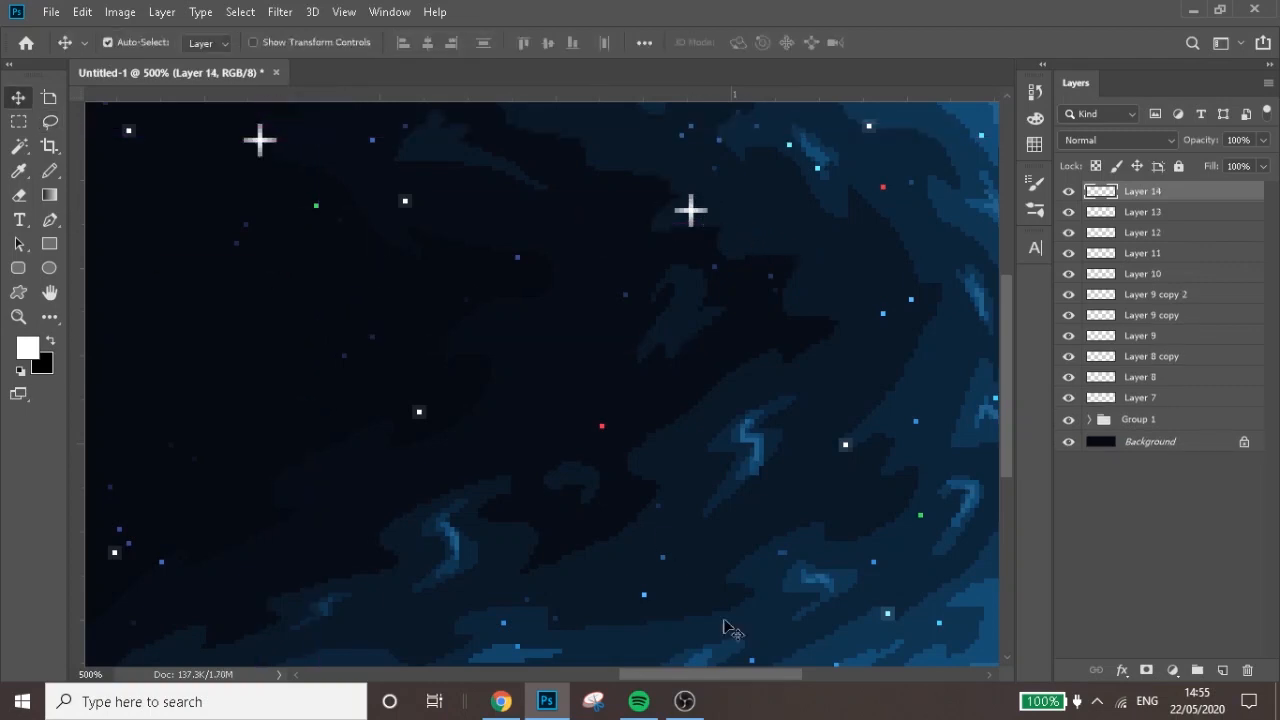
{"action": "left_click_drag", "start_coordinate": [740, 674], "coordinate": [667, 674]}
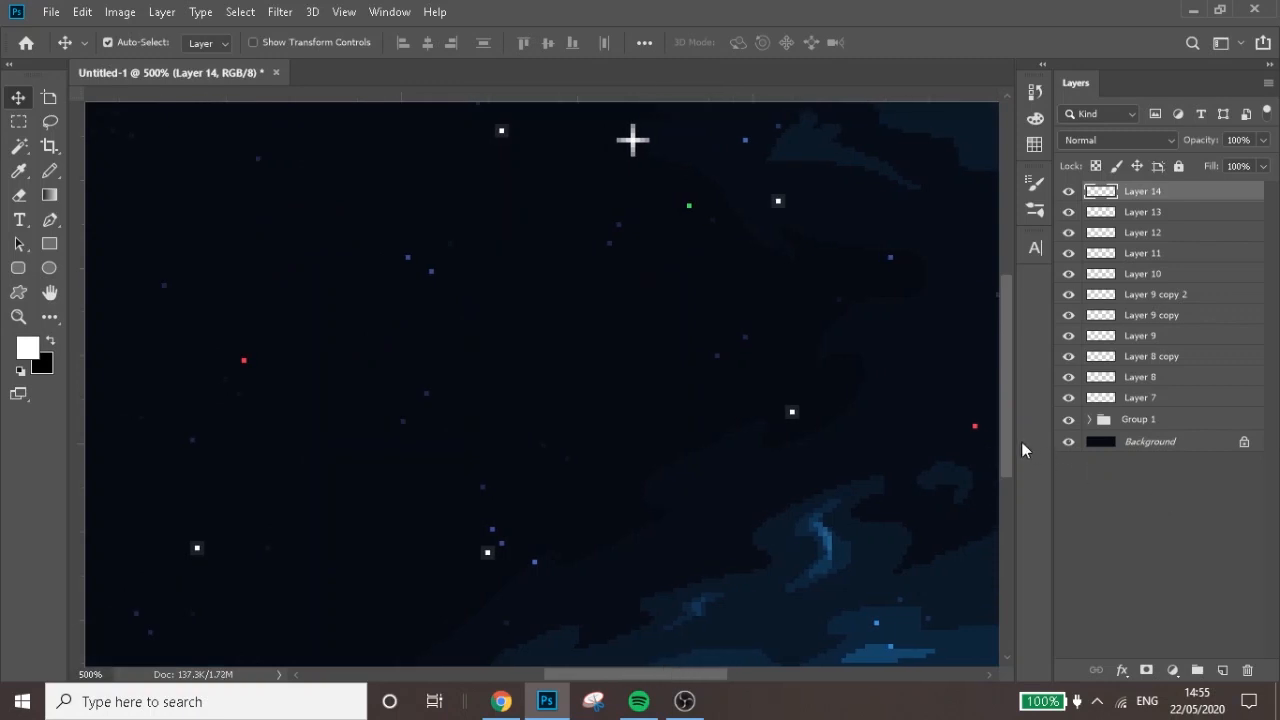
{"action": "left_click_drag", "start_coordinate": [1007, 432], "coordinate": [1004, 376]}
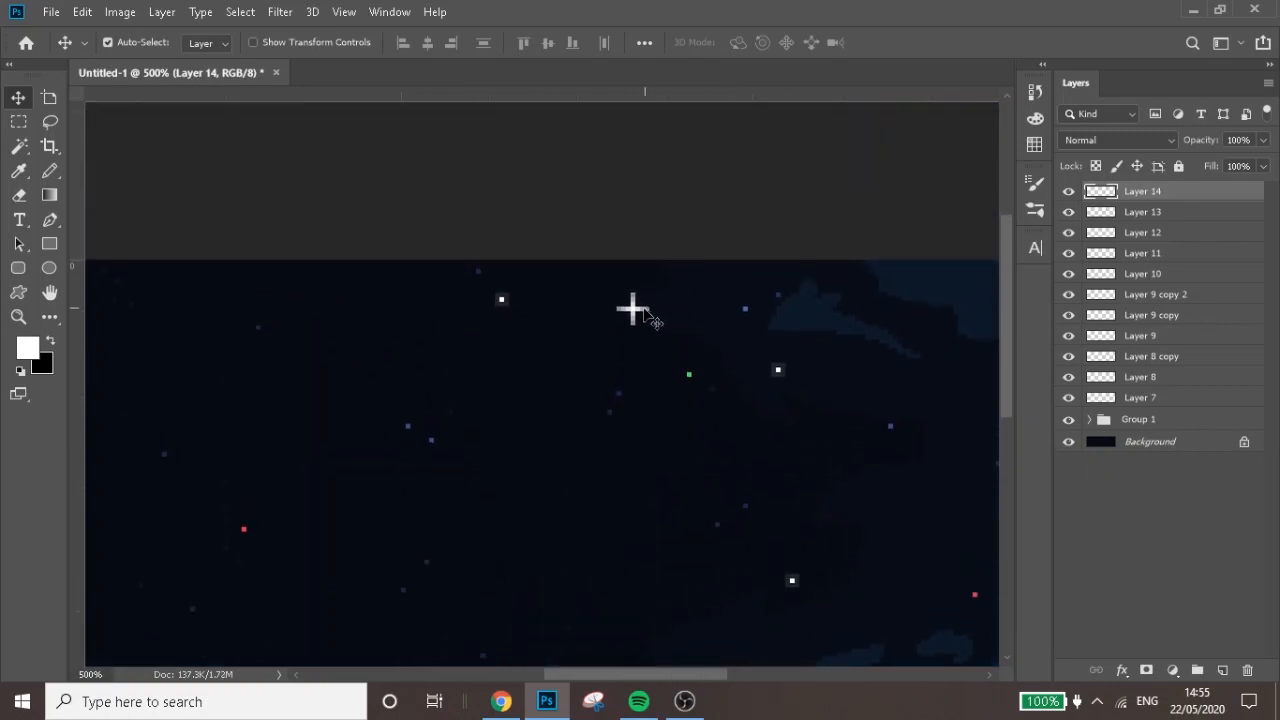
Extend each arm of the copied plus star by one pixel with the Pencil at 36% opacity
{"action": "key", "text": "b"}
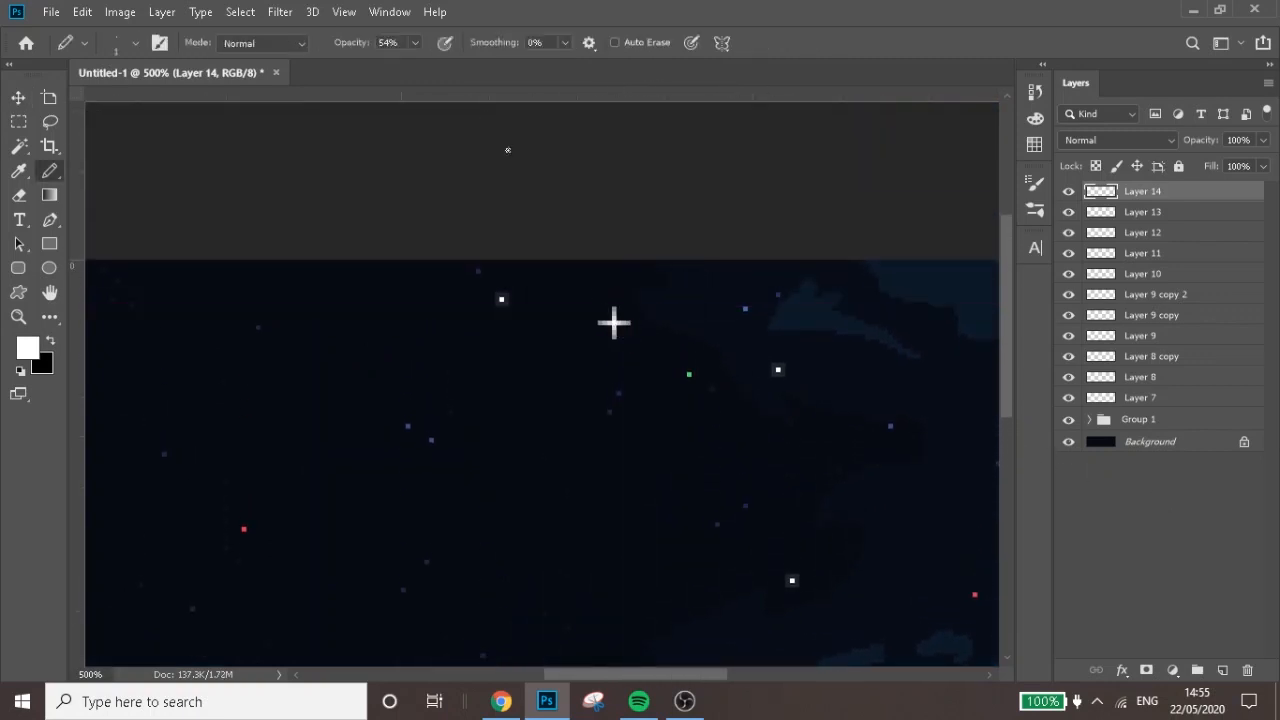
{"action": "left_click", "coordinate": [413, 48]}
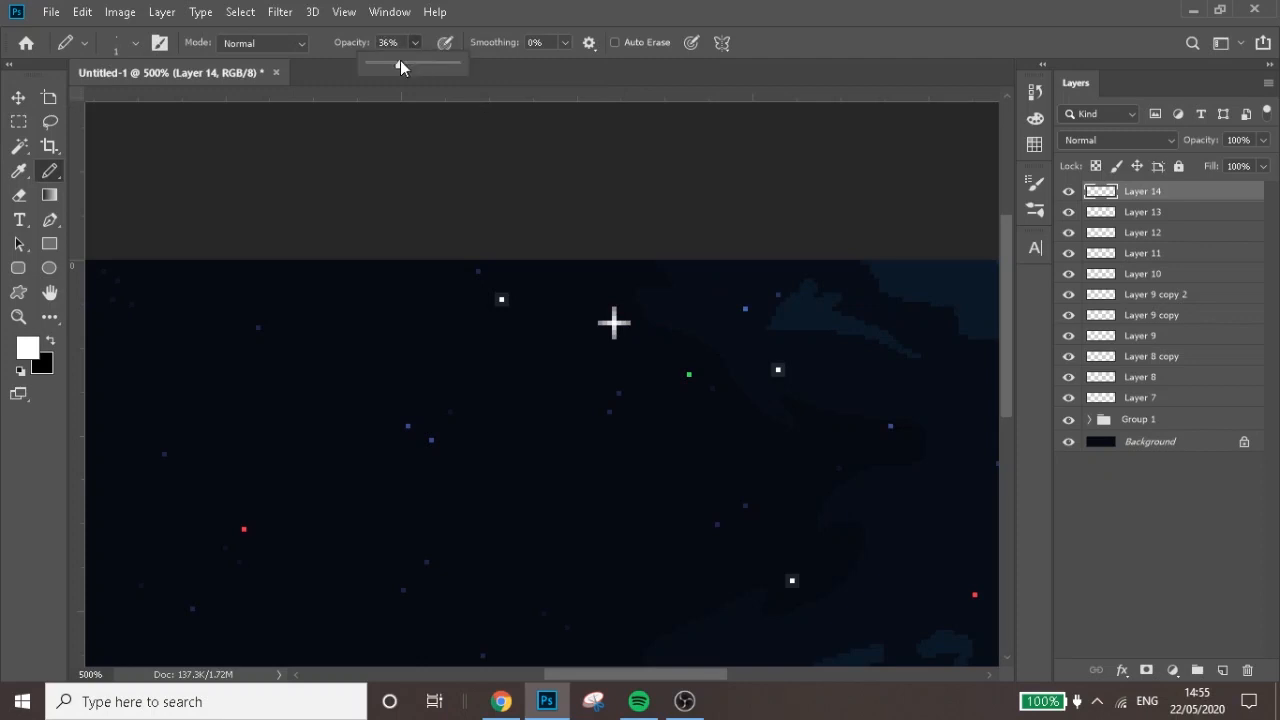
{"action": "left_click", "coordinate": [401, 62]}
{"action": "key", "text": "ctrl+plus"}
{"action": "key", "text": "ctrl+plus"}
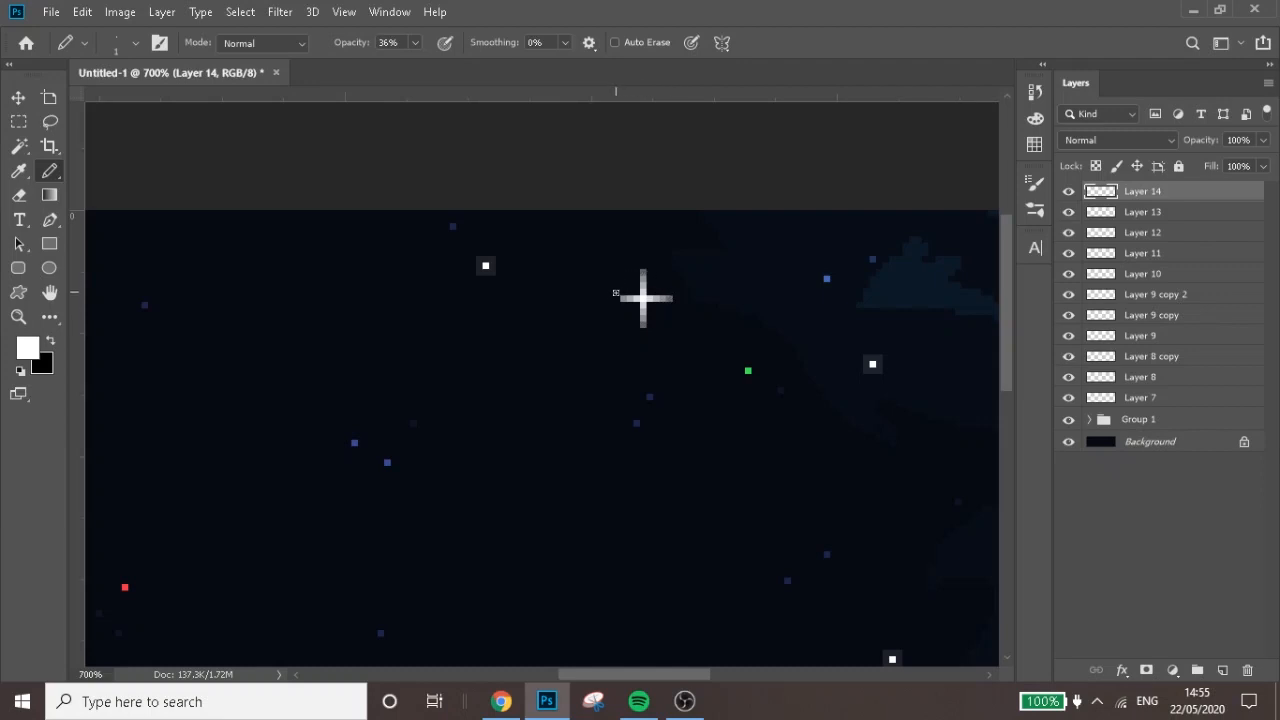
Outline the copied plus star with a diamond of single white pixels at 24% Pencil opacity
{"action": "left_click_drag", "start_coordinate": [421, 46], "coordinate": [407, 65]}
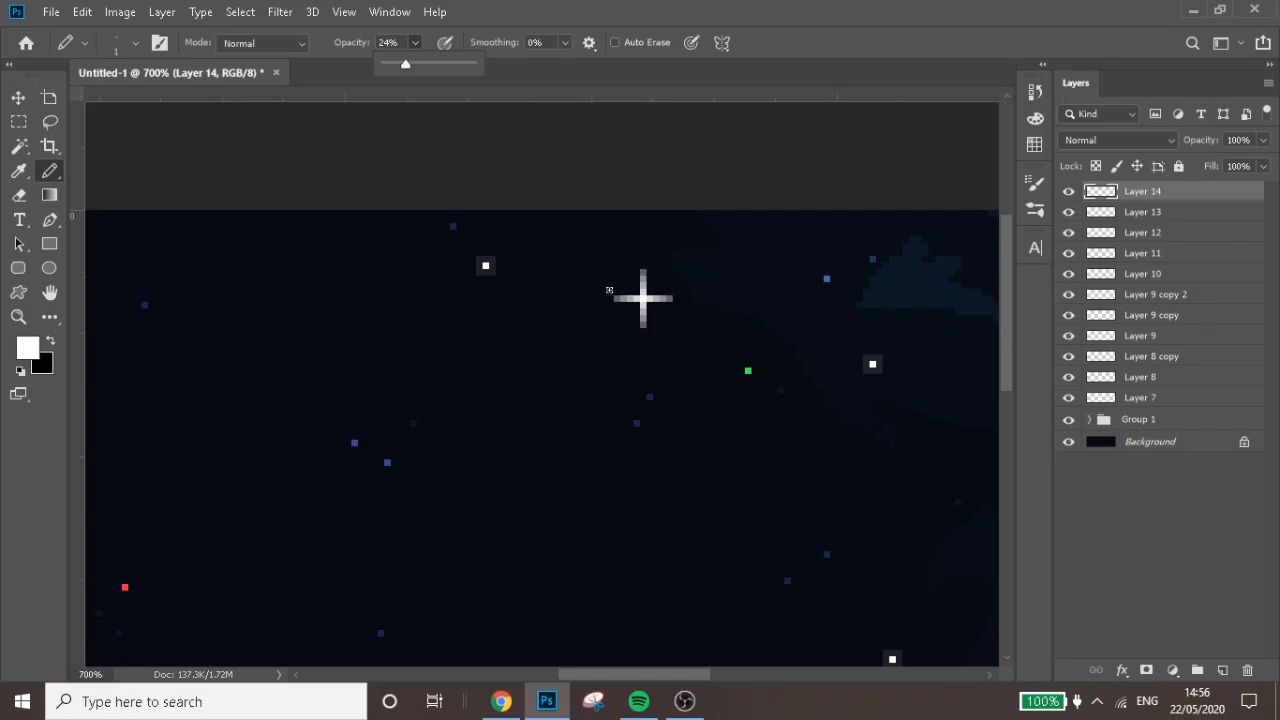
{"action": "left_click", "coordinate": [609, 291]}
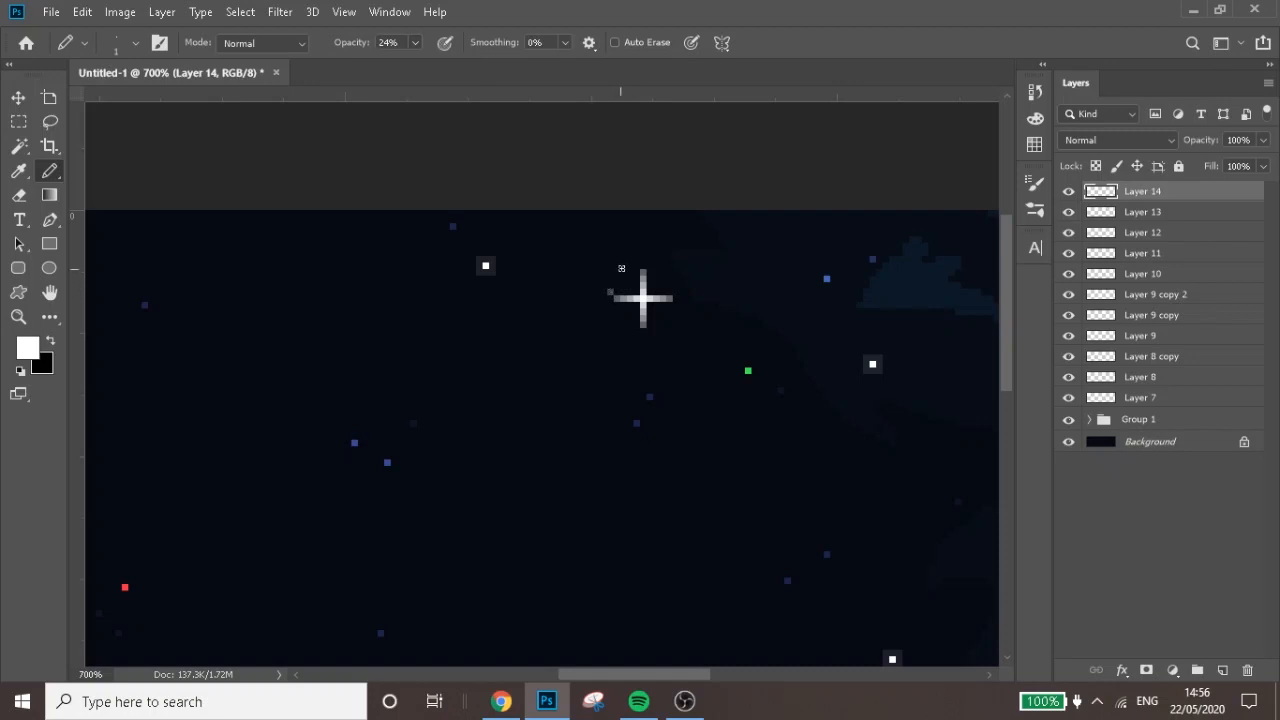
{"action": "left_click_drag", "start_coordinate": [611, 290], "coordinate": [649, 264]}
{"action": "left_click", "coordinate": [676, 293], "text": "shift"}
{"action": "left_click", "coordinate": [650, 331], "text": "shift"}
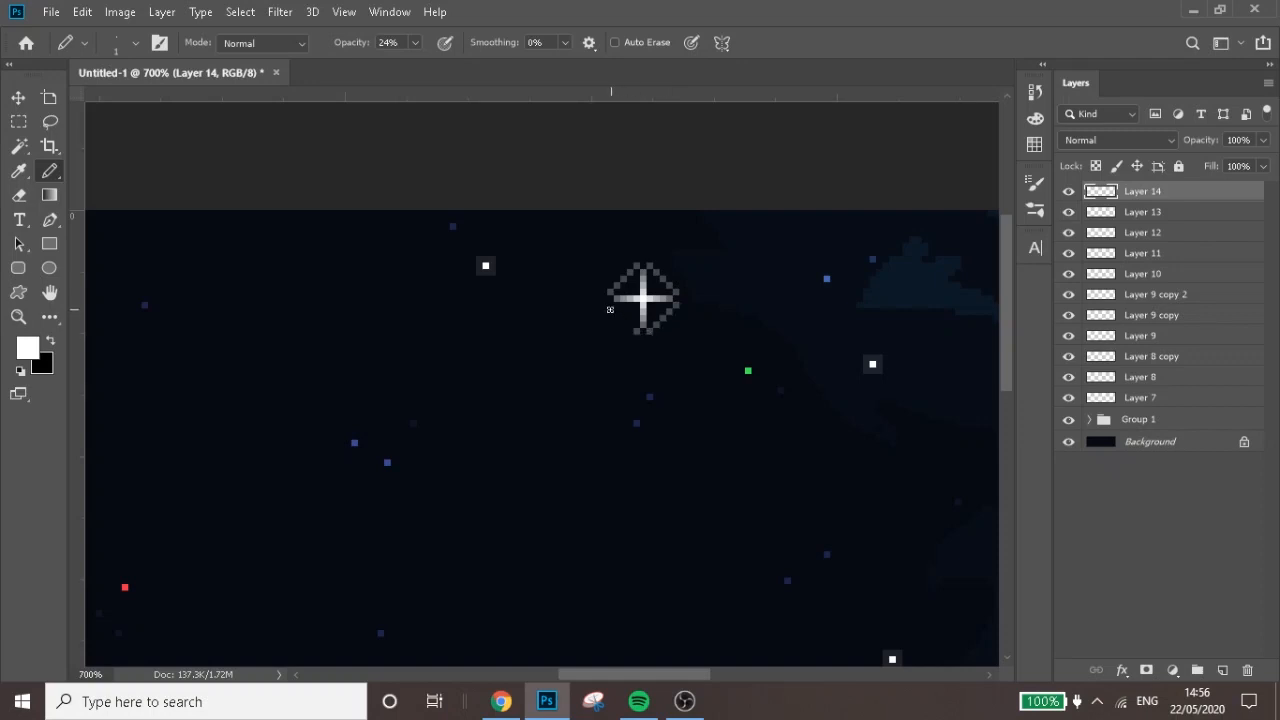
{"action": "left_click", "coordinate": [609, 308], "text": "shift"}
Place a single white pixel just beyond each corner of the star's diamond outline at 12% Pencil opacity
{"action": "left_click", "coordinate": [414, 42]}
{"action": "left_click_drag", "start_coordinate": [414, 64], "coordinate": [405, 64]}
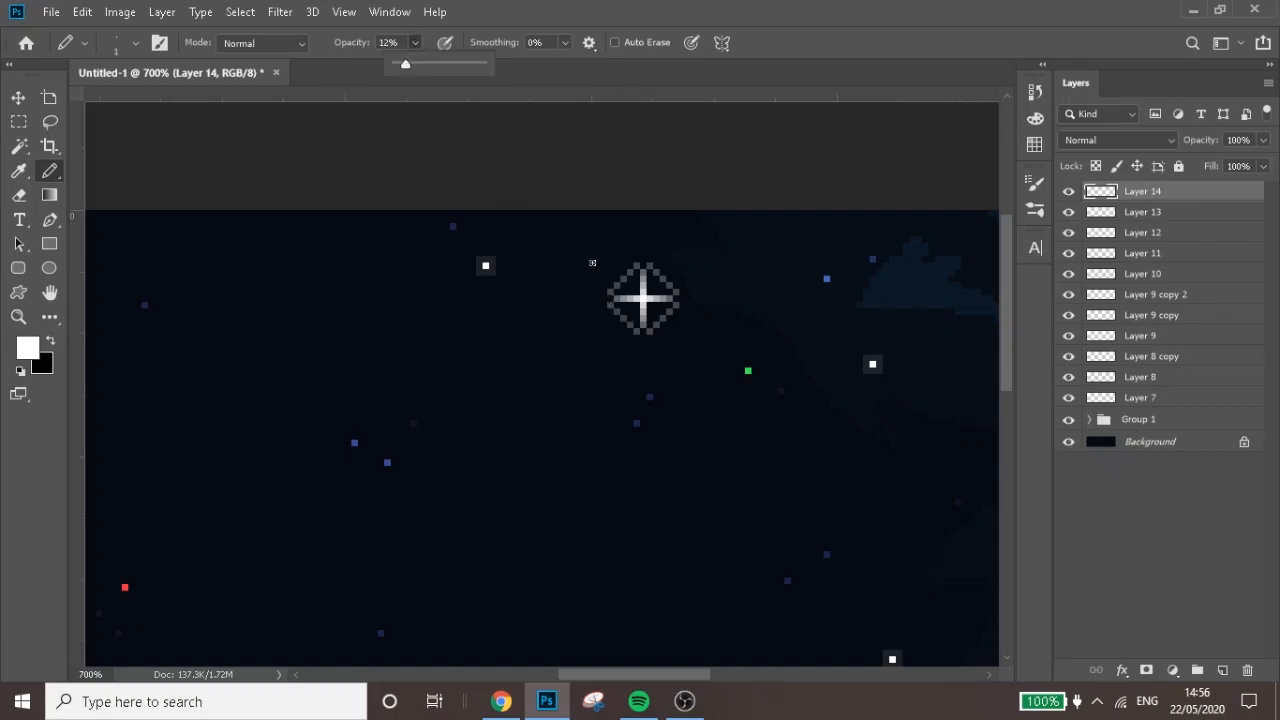
{"action": "left_click", "coordinate": [598, 298]}
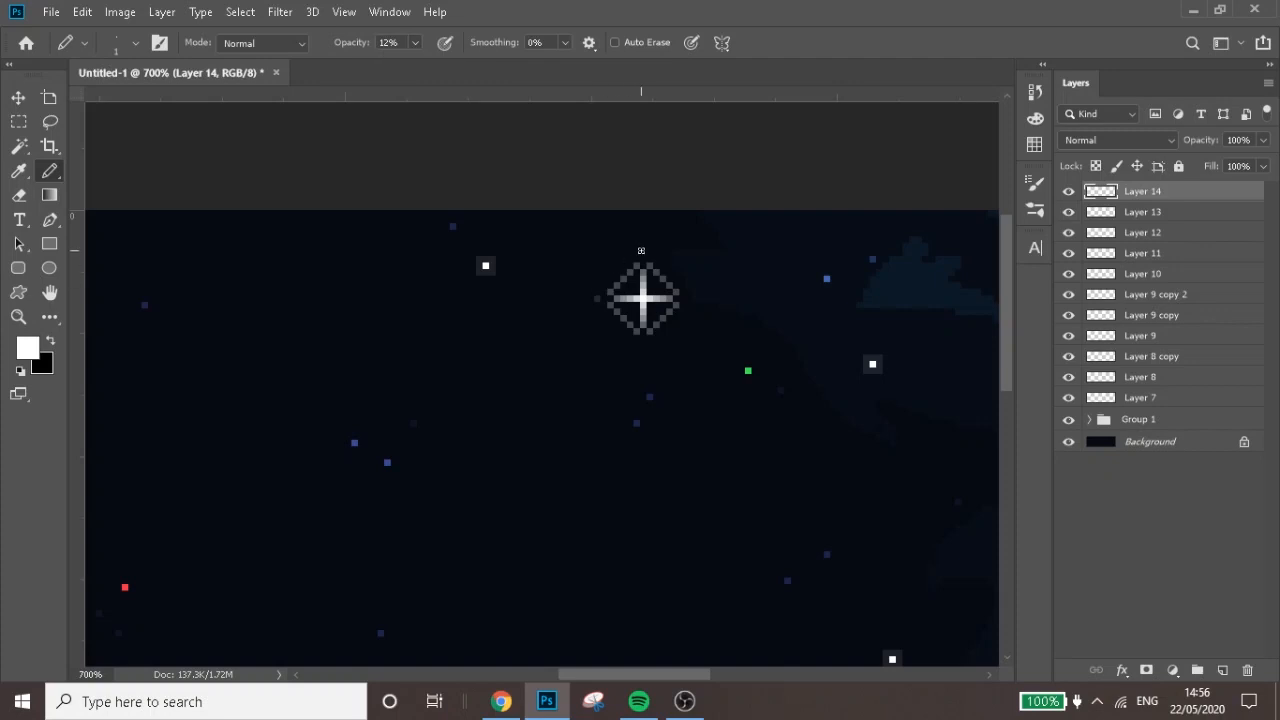
{"action": "left_click", "coordinate": [689, 298]}
{"action": "left_click", "coordinate": [643, 344]}
Draw a white 86 px circle extending past the canvas's lower edge toward its right end, and rasterize its layer
{"action": "scroll", "coordinate": [675, 345], "scroll_direction": "down", "scroll_amount": 5}
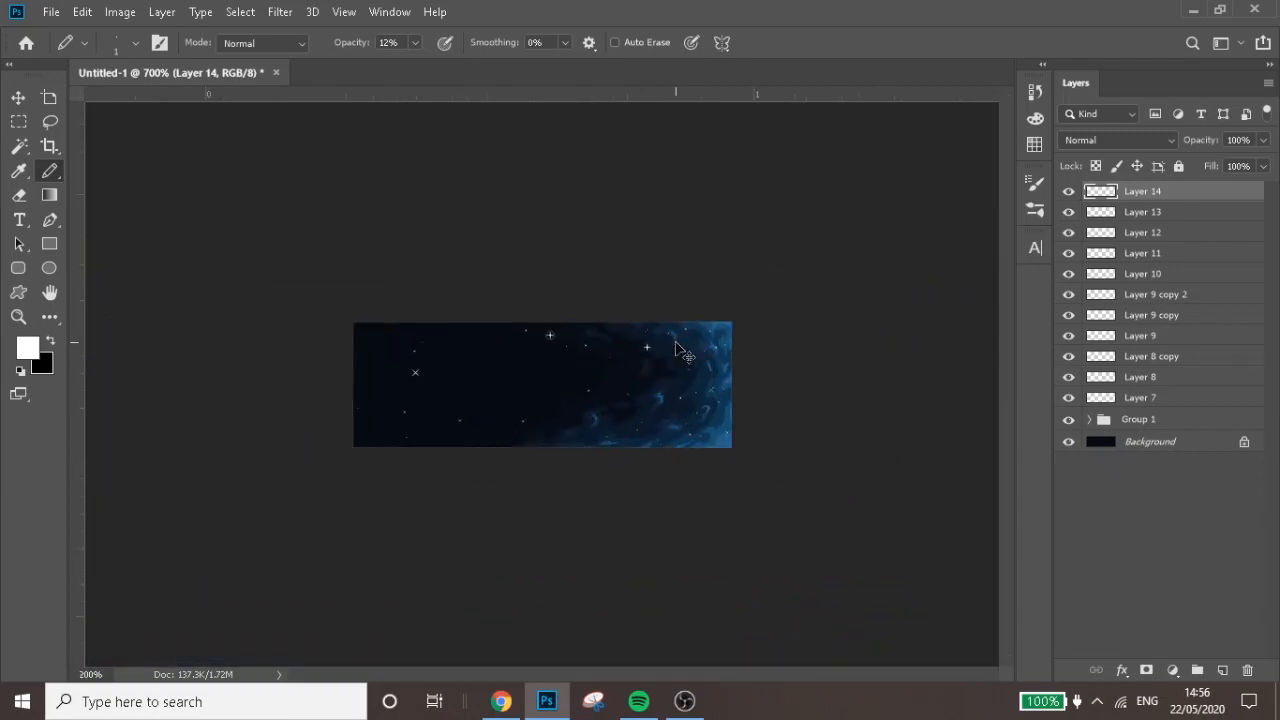
{"action": "key", "text": "ctrl+plus"}
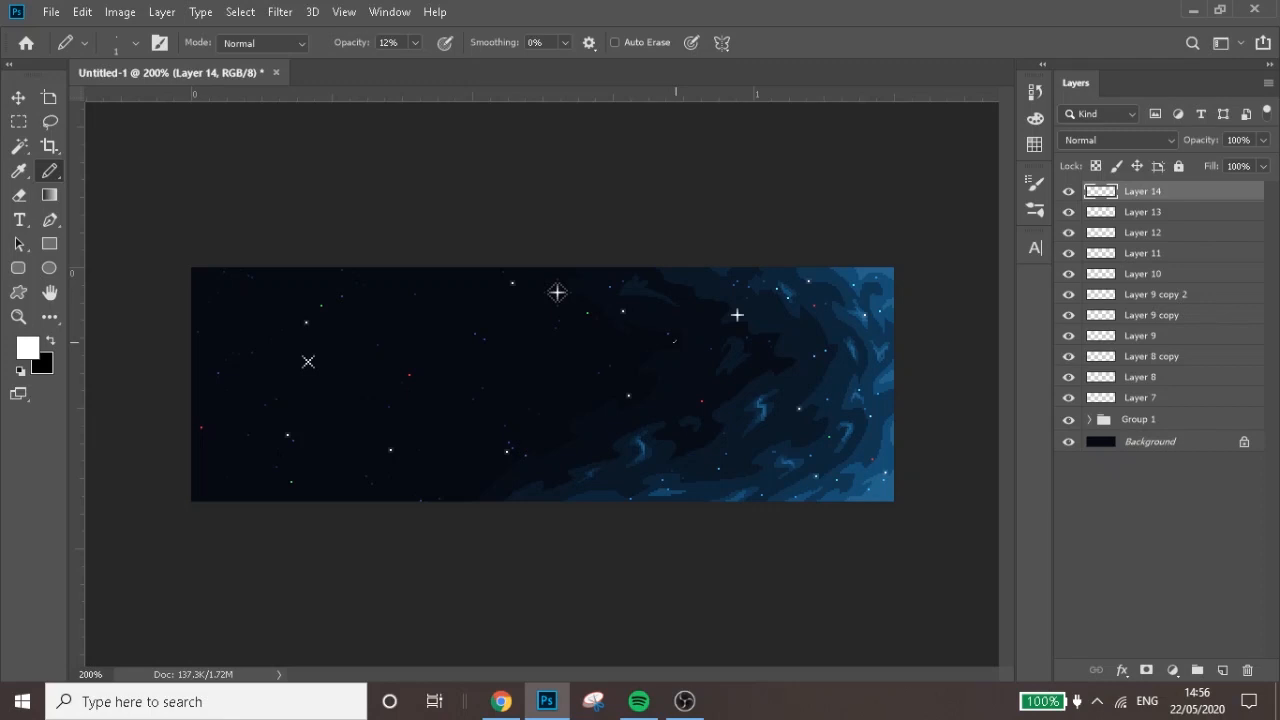
{"action": "left_click", "coordinate": [48, 275]}
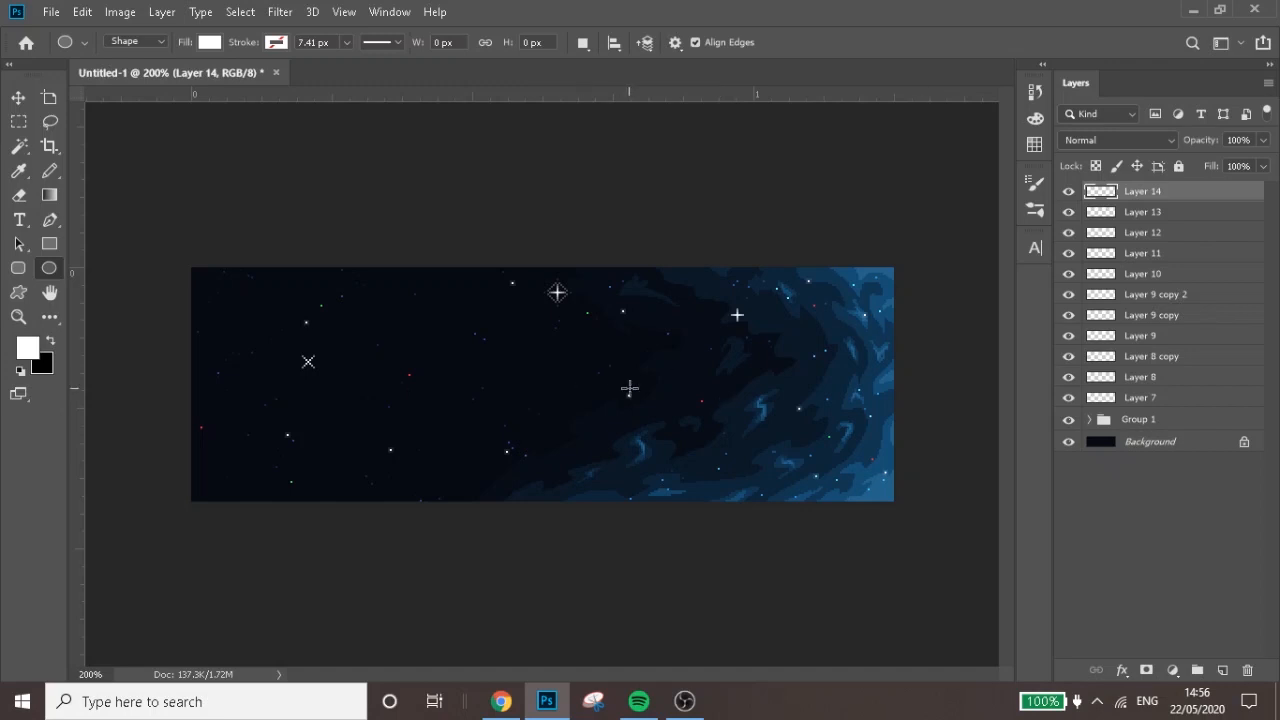
{"action": "left_click_drag", "start_coordinate": [652, 408], "coordinate": [957, 569]}
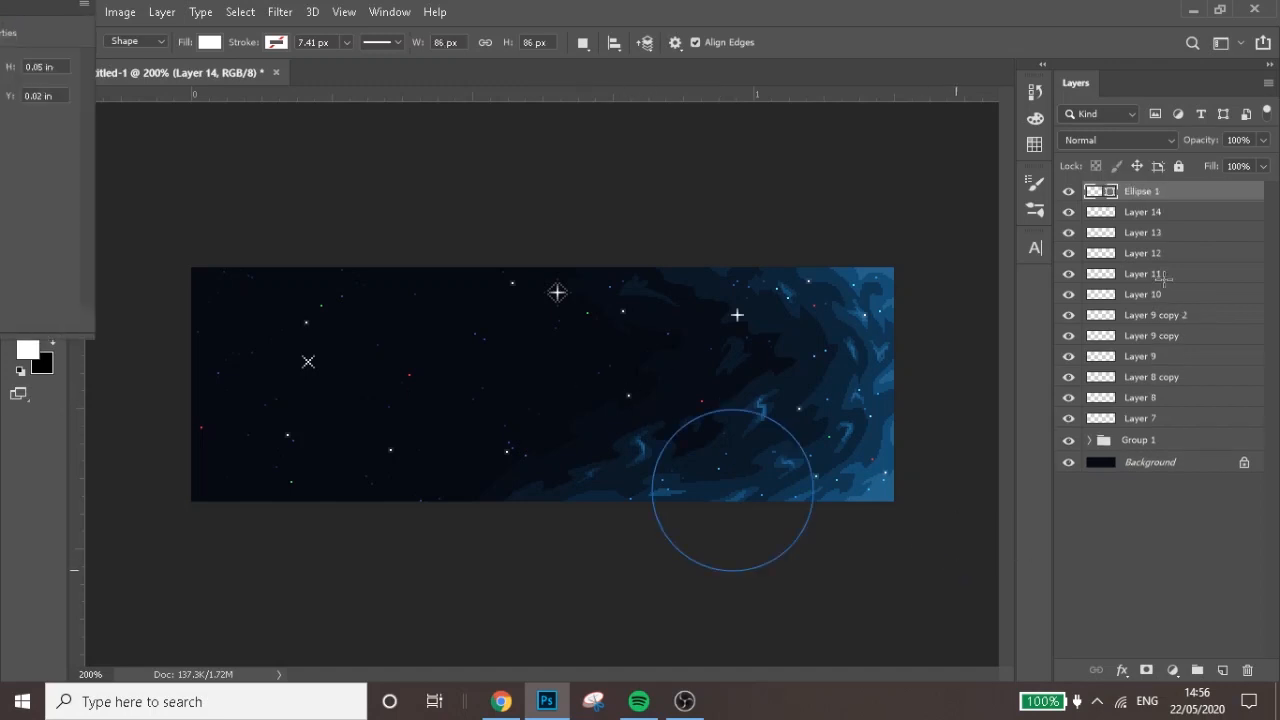
{"action": "right_click", "coordinate": [1187, 191]}
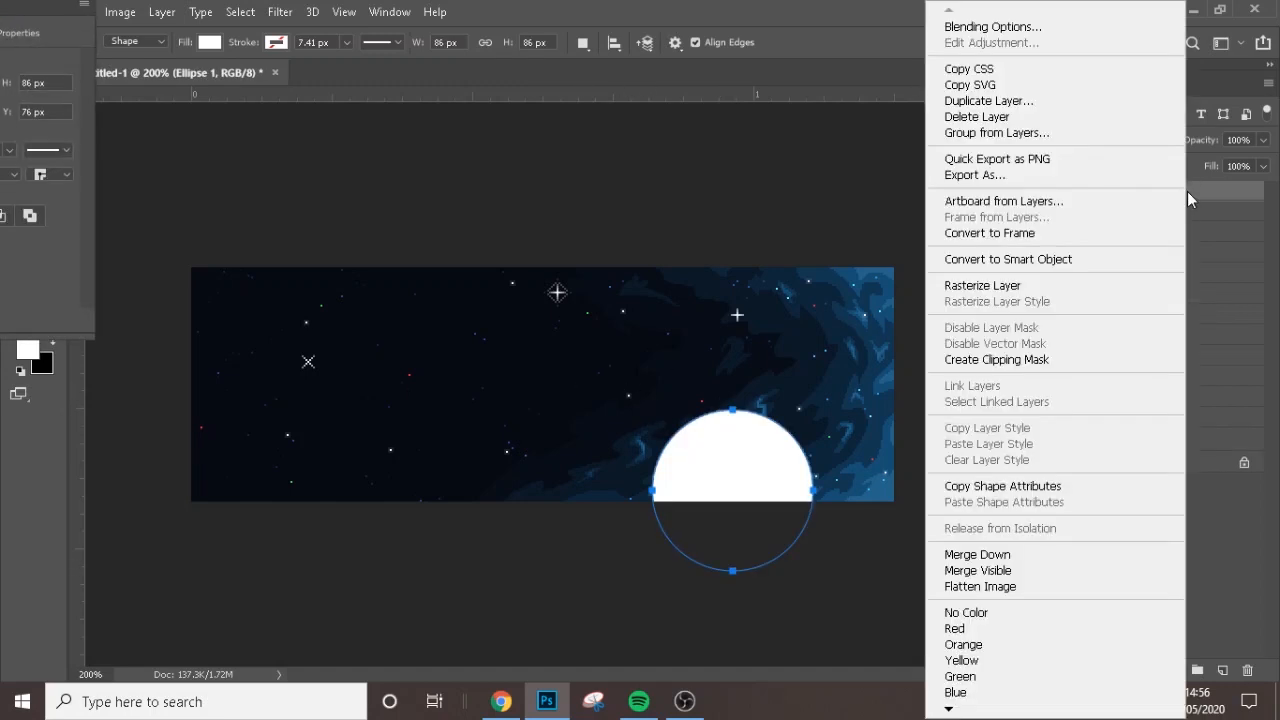
{"action": "left_click", "coordinate": [1026, 282]}
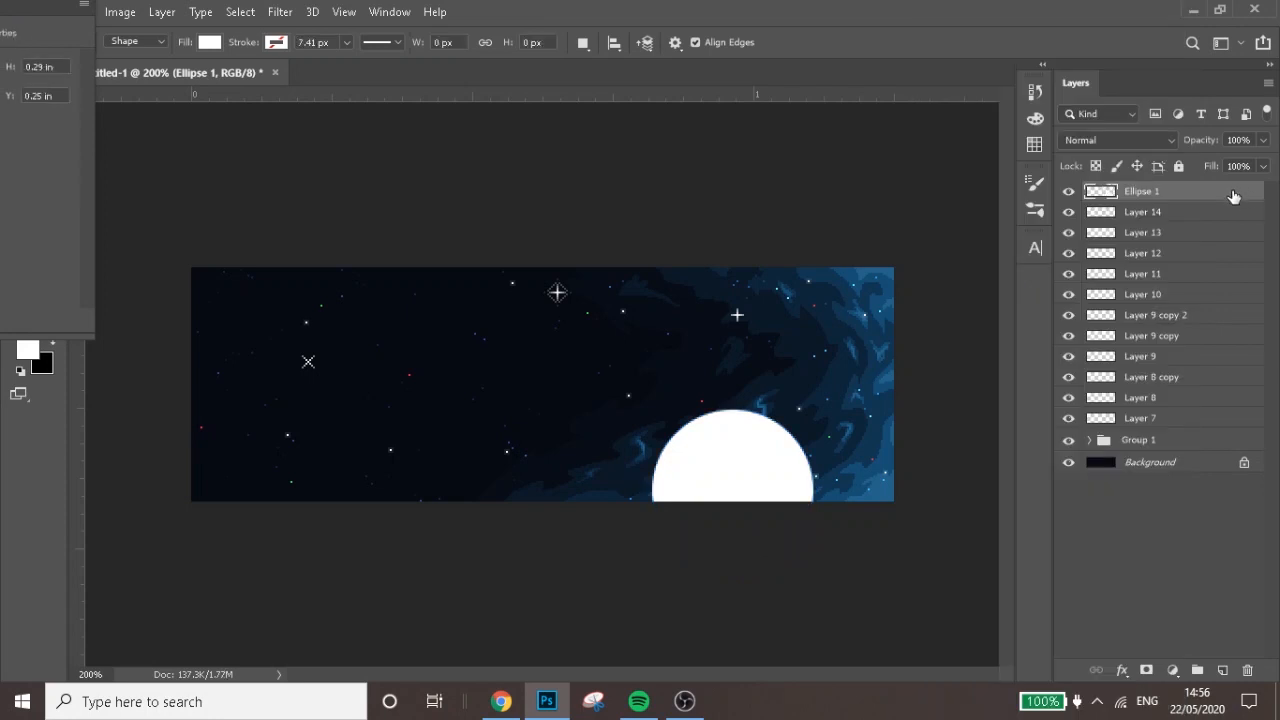
Apply a bright red Color Overlay at 100% opacity to the circle and rasterize the layer style
{"action": "double_click", "coordinate": [1233, 195]}
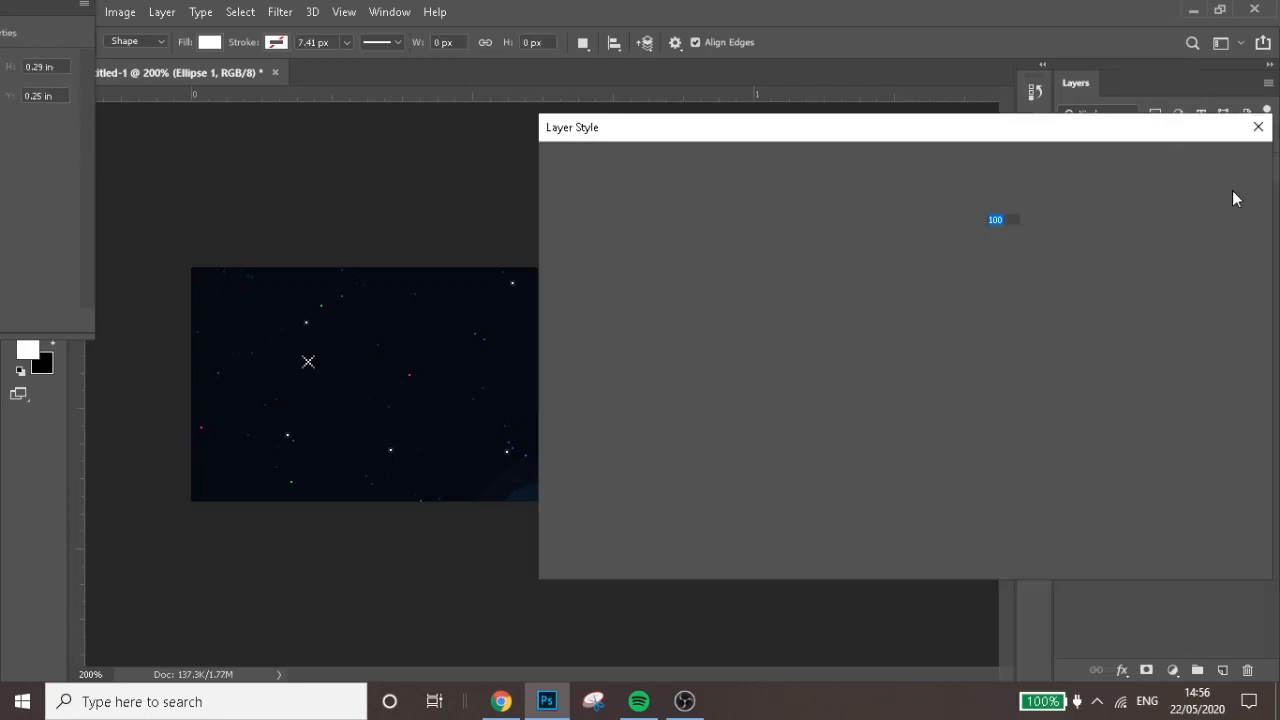
{"action": "left_click", "coordinate": [612, 389]}
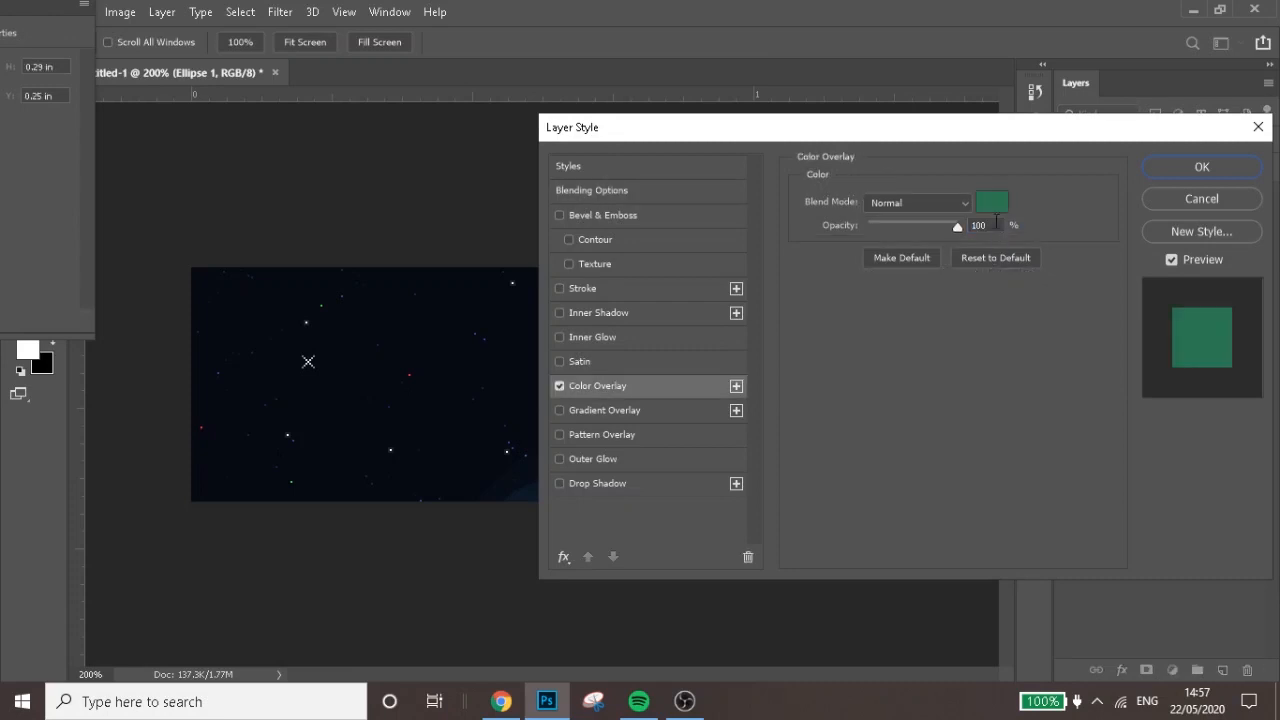
{"action": "left_click", "coordinate": [991, 204]}
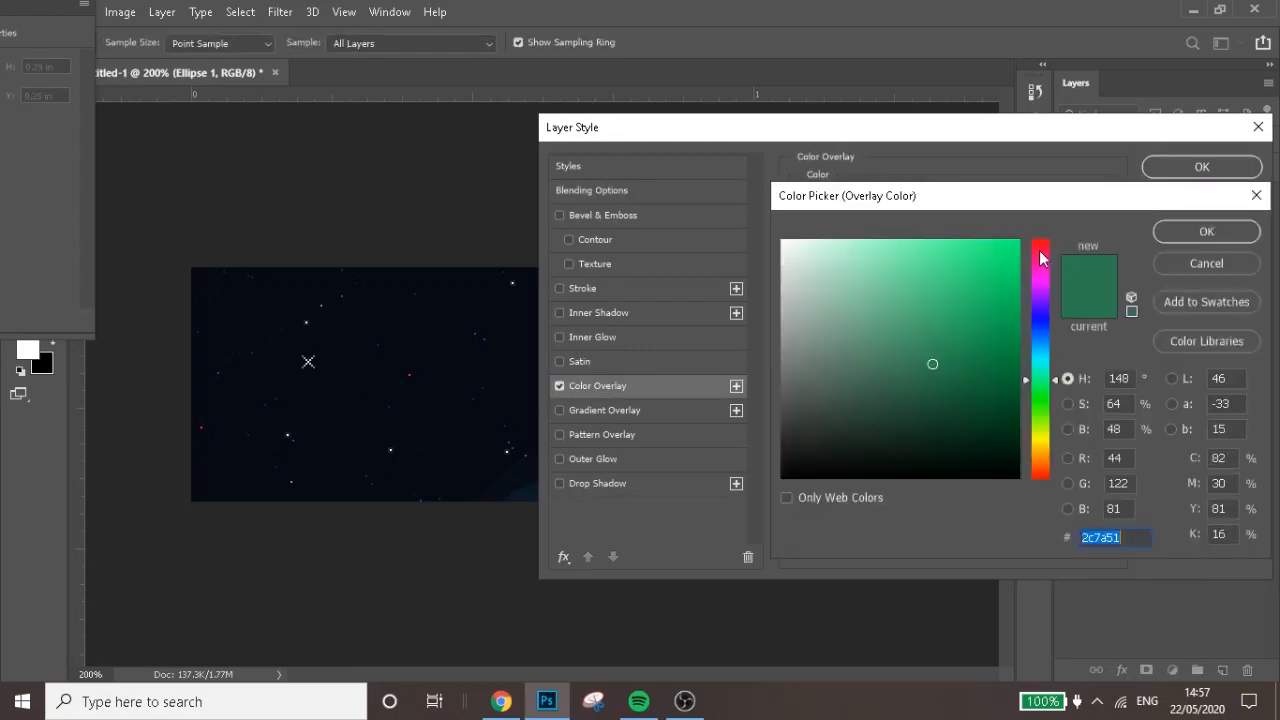
{"action": "left_click", "coordinate": [1040, 245]}
{"action": "left_click", "coordinate": [999, 248]}
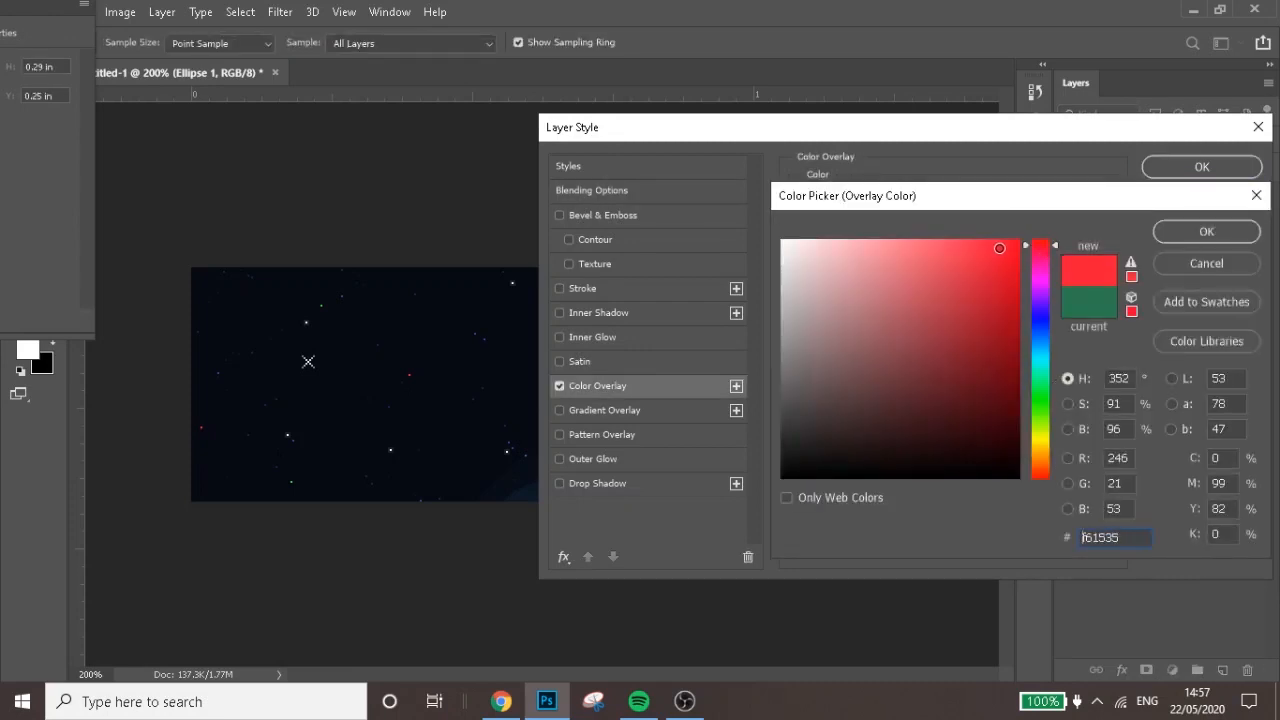
{"action": "left_click", "coordinate": [1000, 247]}
{"action": "key", "text": "Return"}
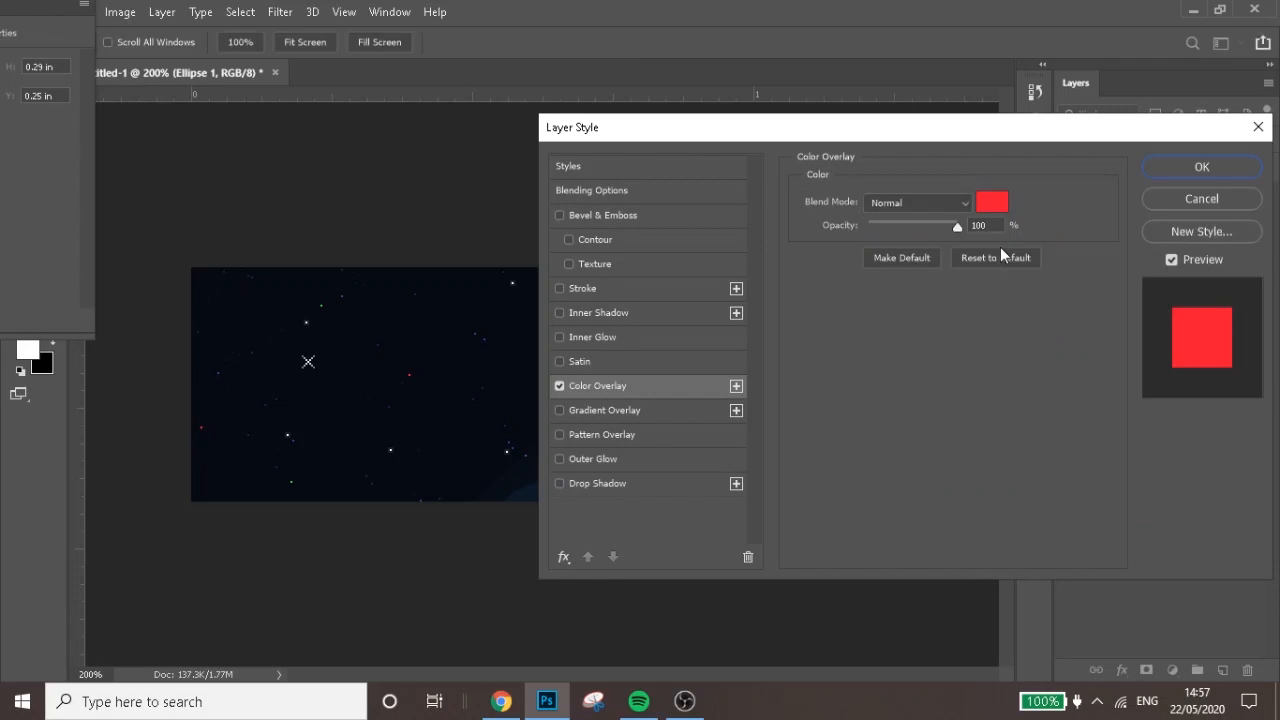
{"action": "left_click", "coordinate": [1232, 166]}
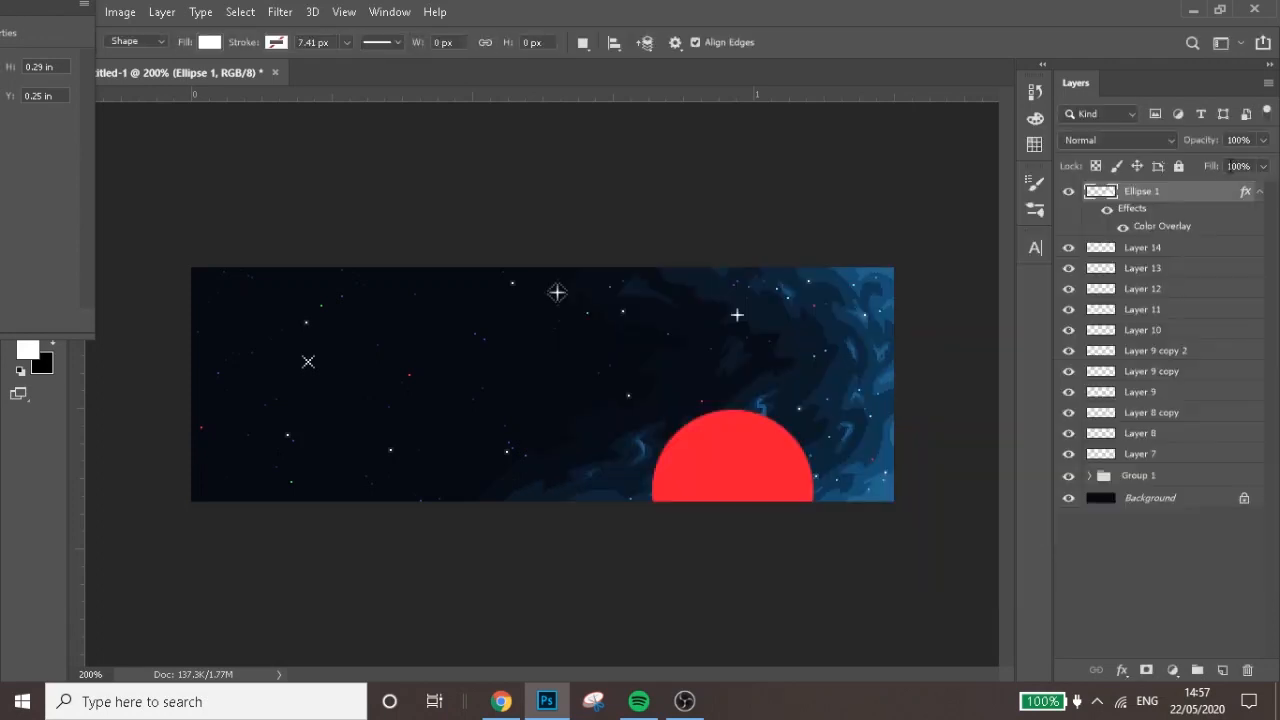
{"action": "right_click", "coordinate": [1155, 198]}
{"action": "left_click", "coordinate": [1019, 301]}
Add a new layer clipped to the red circle, close the floating Properties panel, and activate the Pencil tool
{"action": "left_click", "coordinate": [1222, 667]}
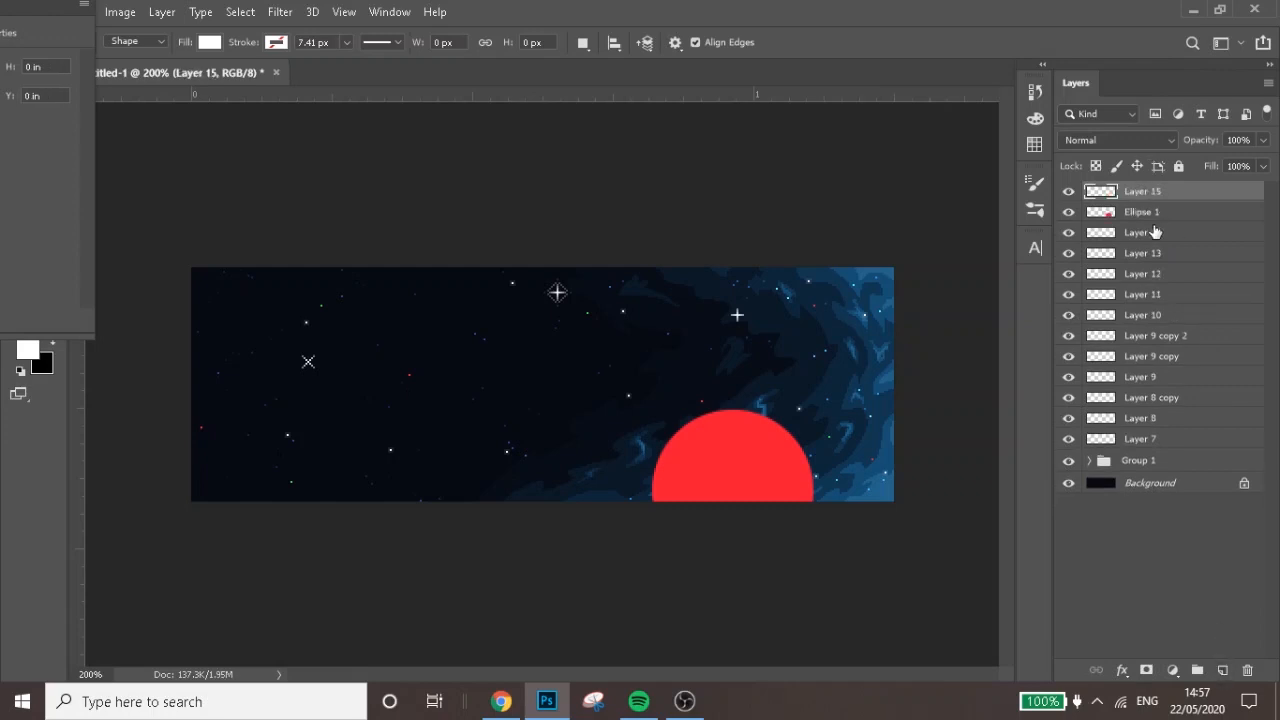
{"action": "right_click", "coordinate": [1154, 195]}
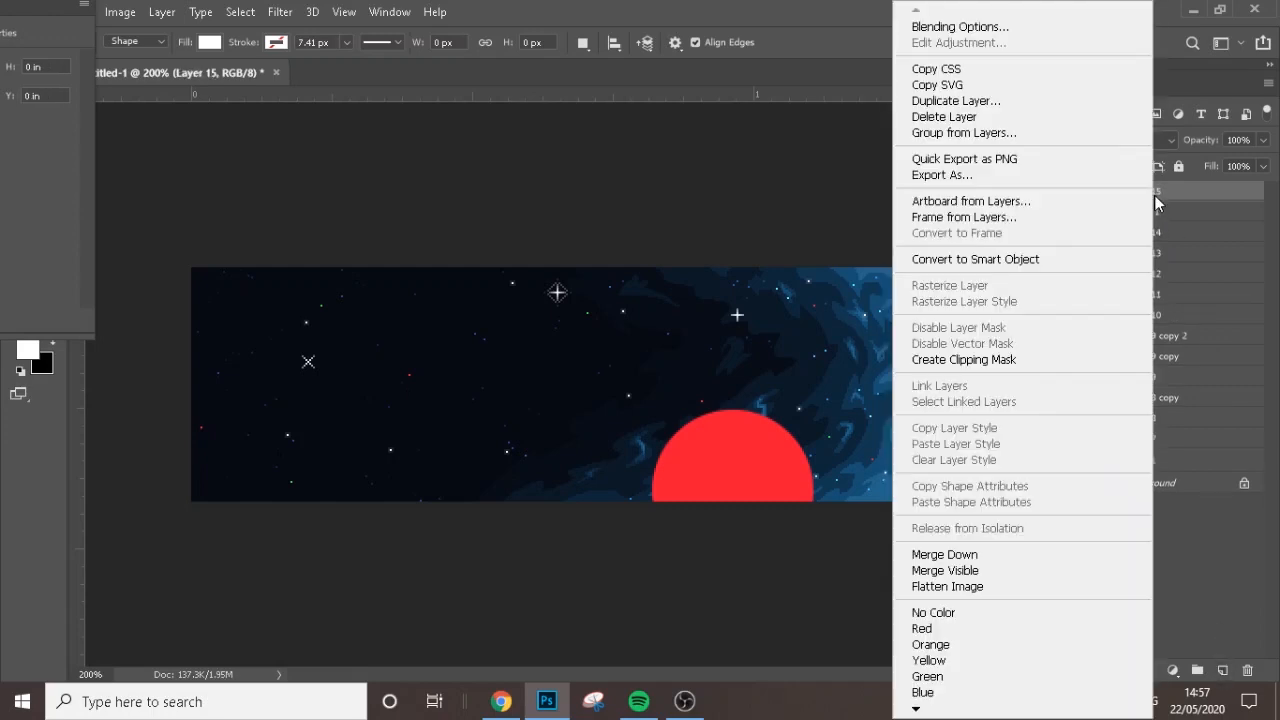
{"action": "left_click", "coordinate": [1031, 360]}
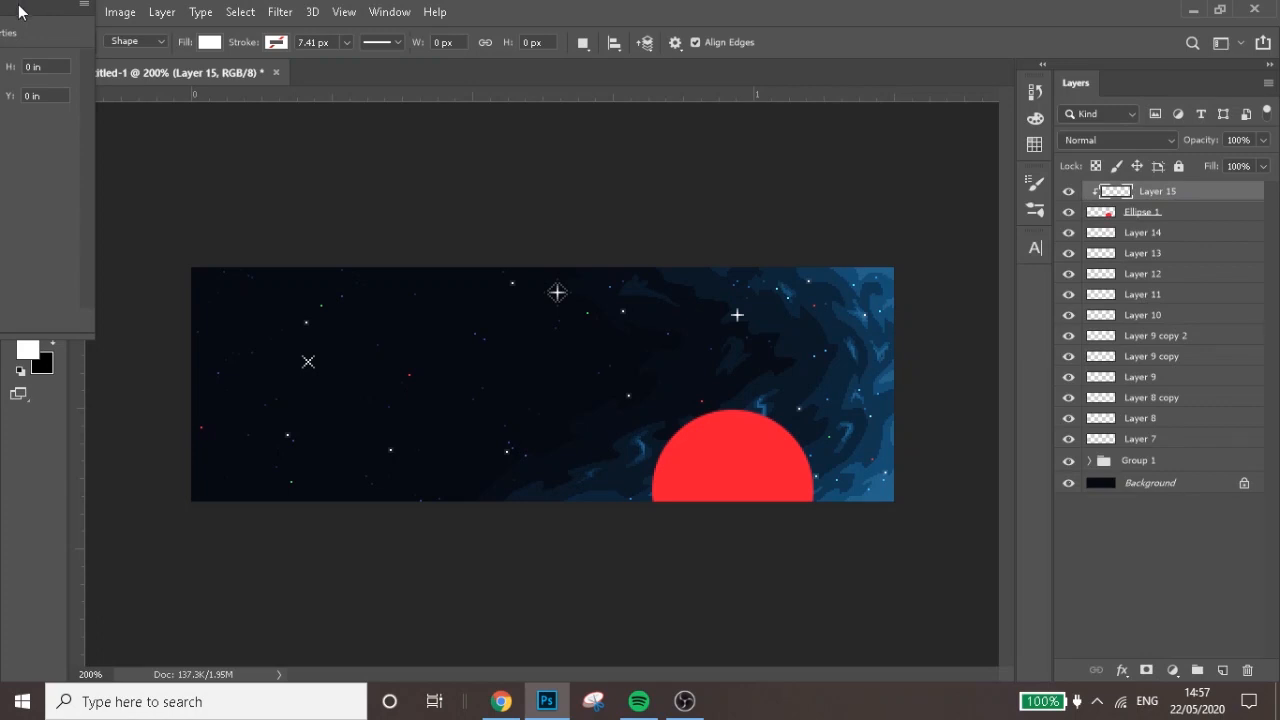
{"action": "left_click_drag", "start_coordinate": [27, 10], "coordinate": [361, 95]}
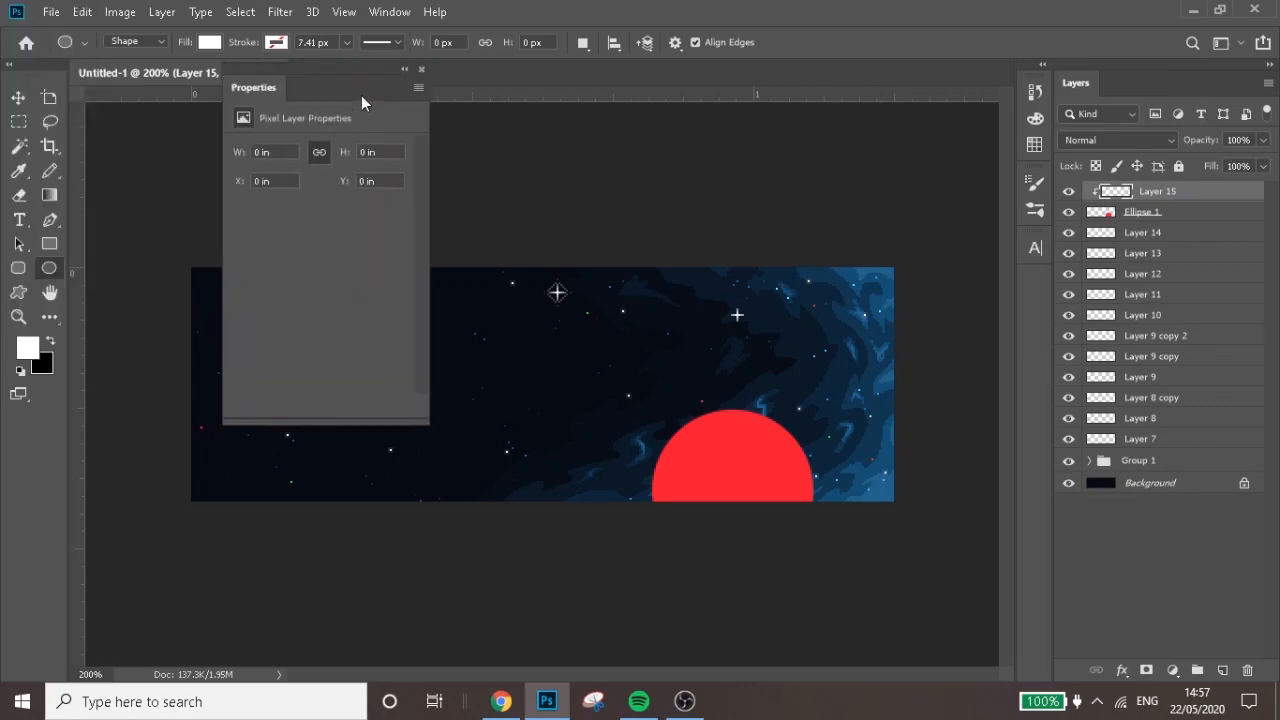
{"action": "left_click", "coordinate": [421, 69]}
{"action": "left_click", "coordinate": [49, 170]}
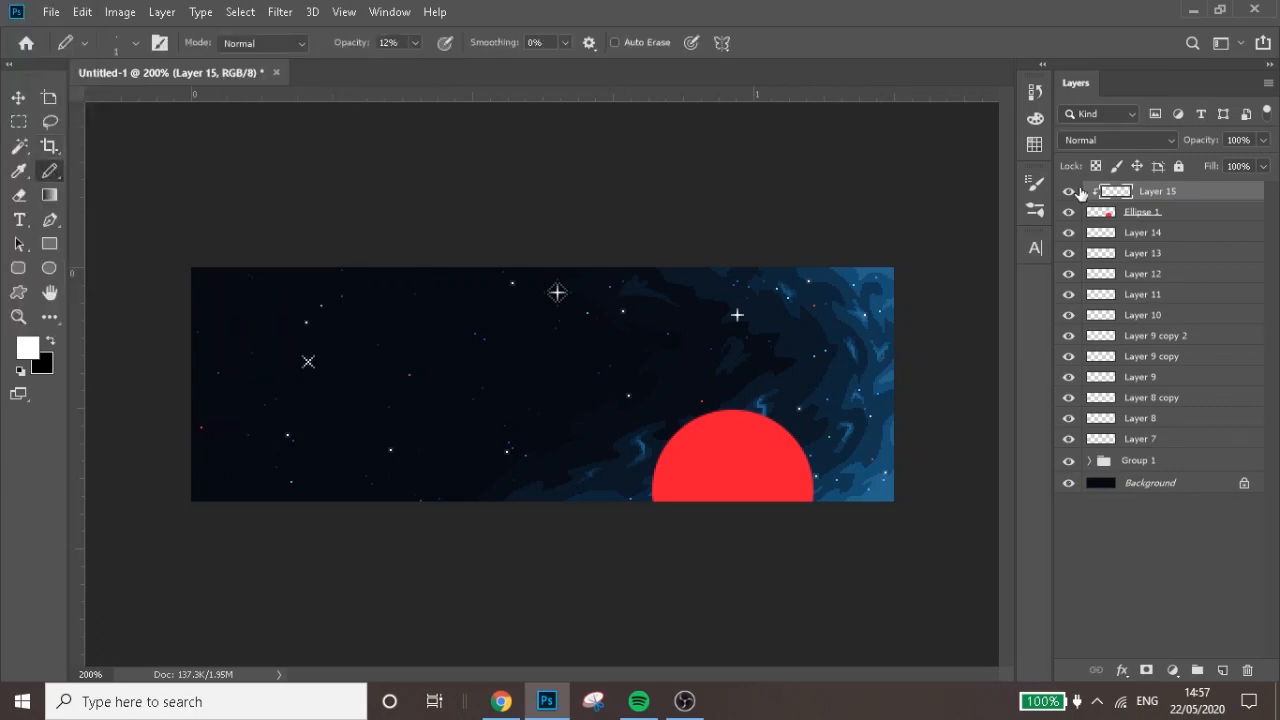
Release the new layer's clipping mask and create it again over the red circle
{"action": "right_click", "coordinate": [1170, 197]}
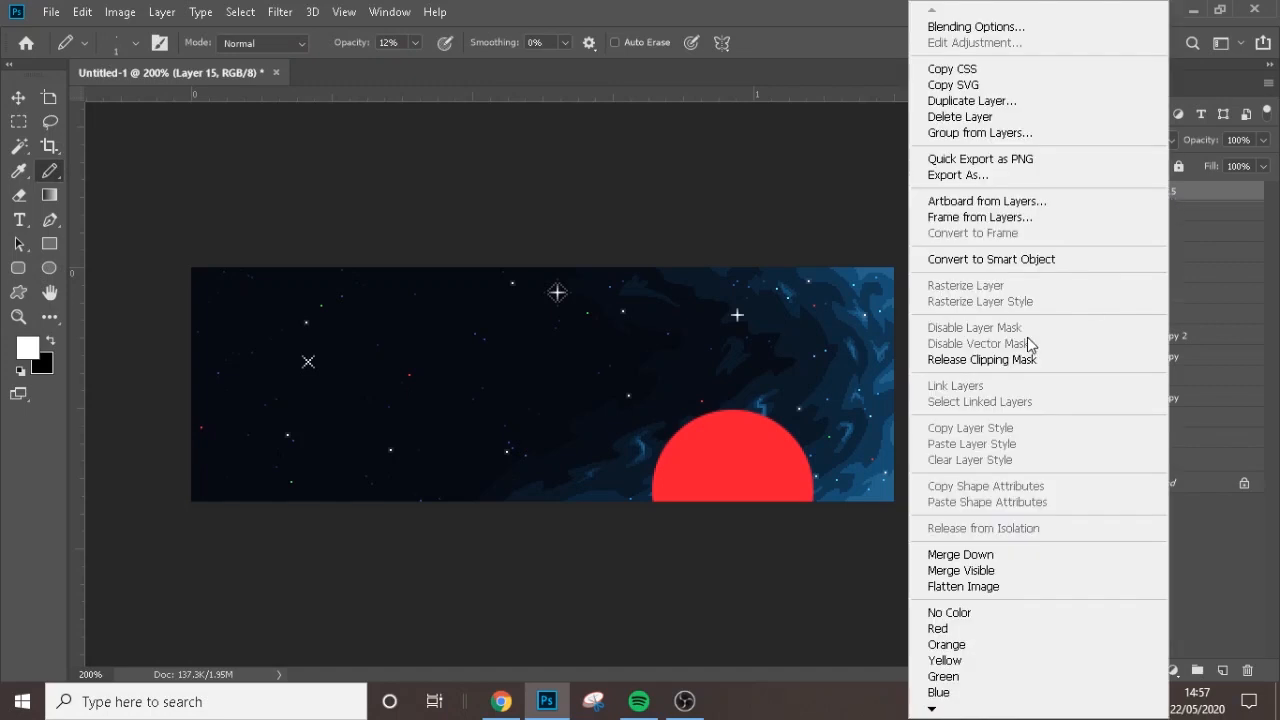
{"action": "left_click", "coordinate": [1030, 350]}
{"action": "right_click", "coordinate": [1155, 192]}
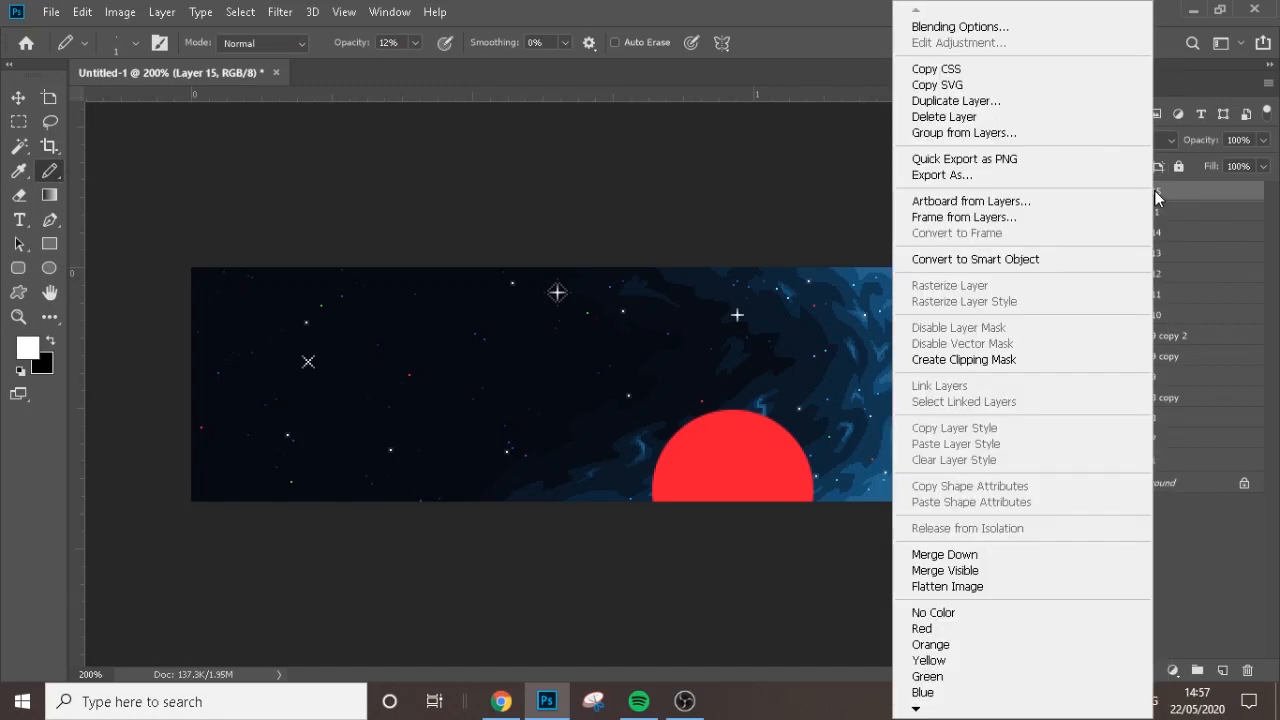
{"action": "left_click", "coordinate": [1005, 358]}
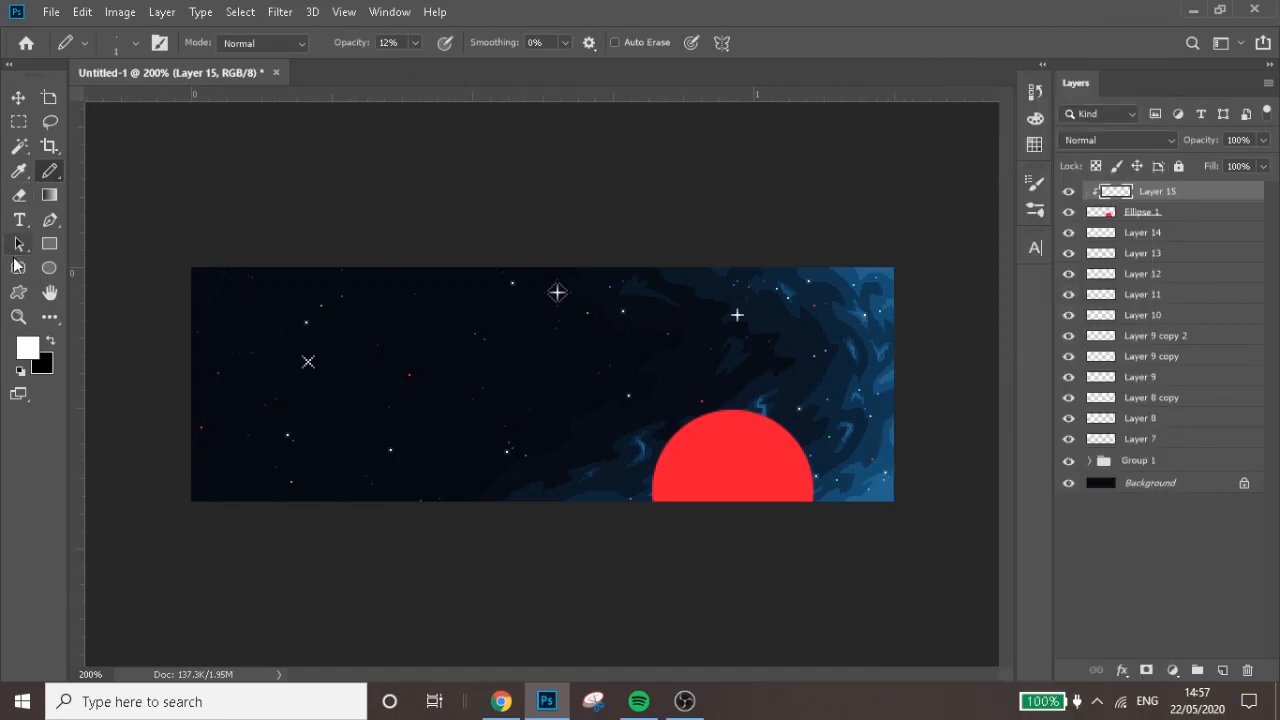
Set the foreground colour to pink fb6b9b and the Pencil opacity to 100%
{"action": "left_click", "coordinate": [27, 347]}
{"action": "left_click", "coordinate": [733, 445]}
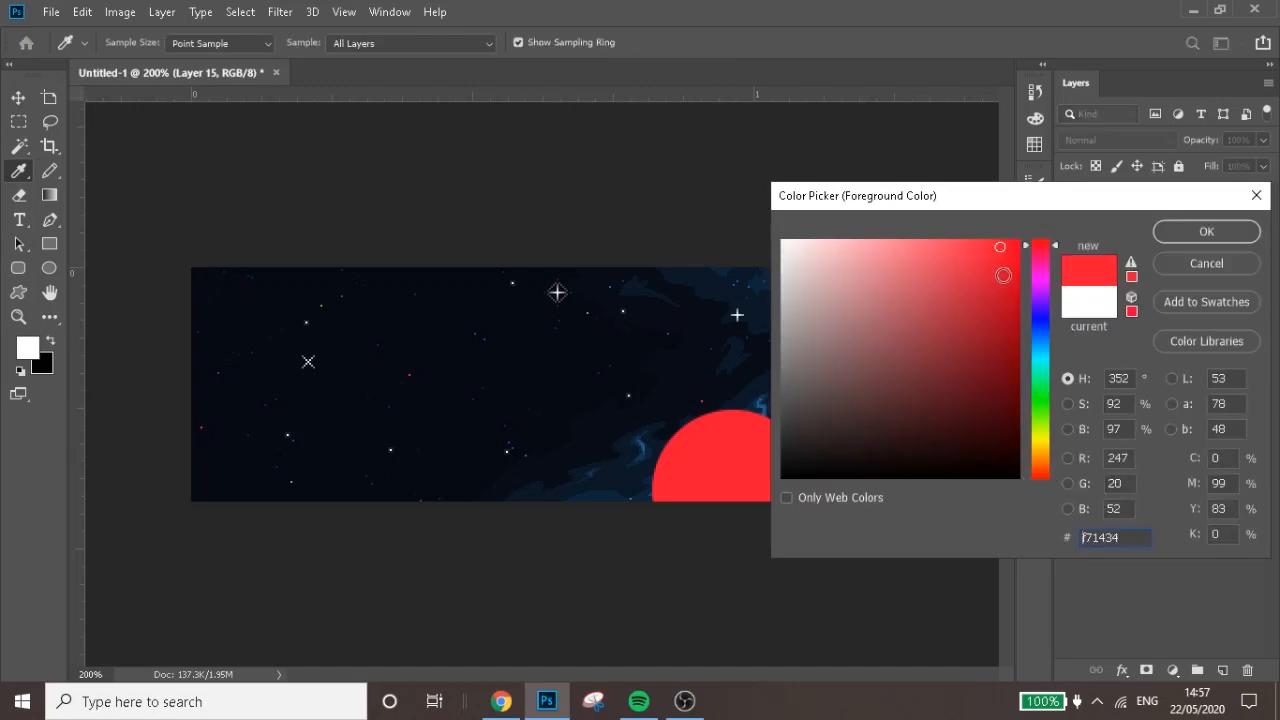
{"action": "left_click", "coordinate": [1030, 252]}
{"action": "left_click", "coordinate": [965, 245]}
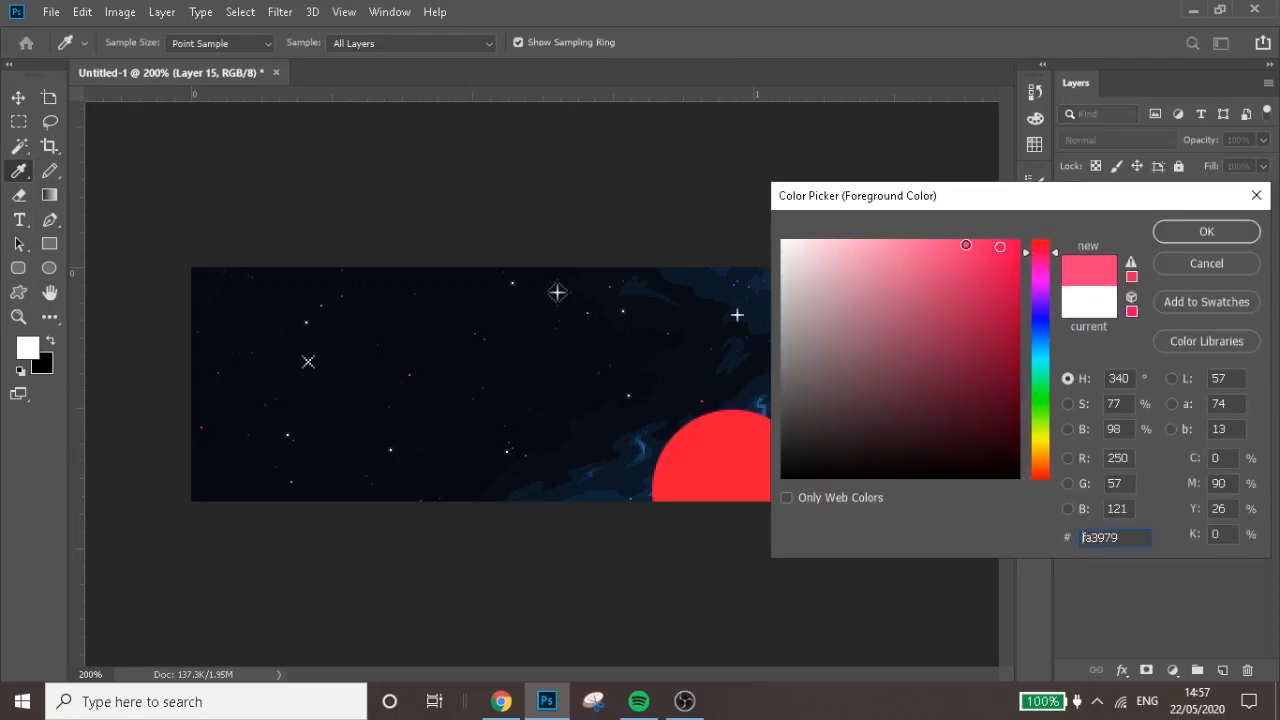
{"action": "left_click", "coordinate": [918, 244]}
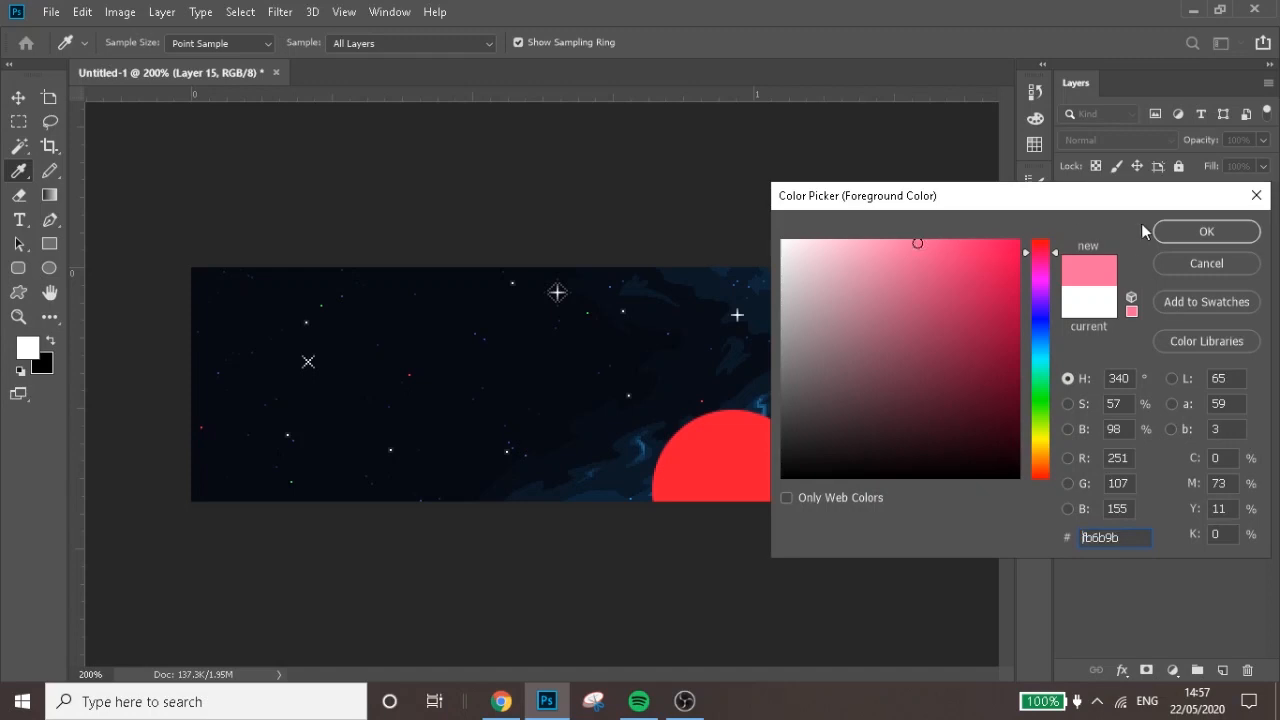
{"action": "left_click", "coordinate": [1190, 231]}
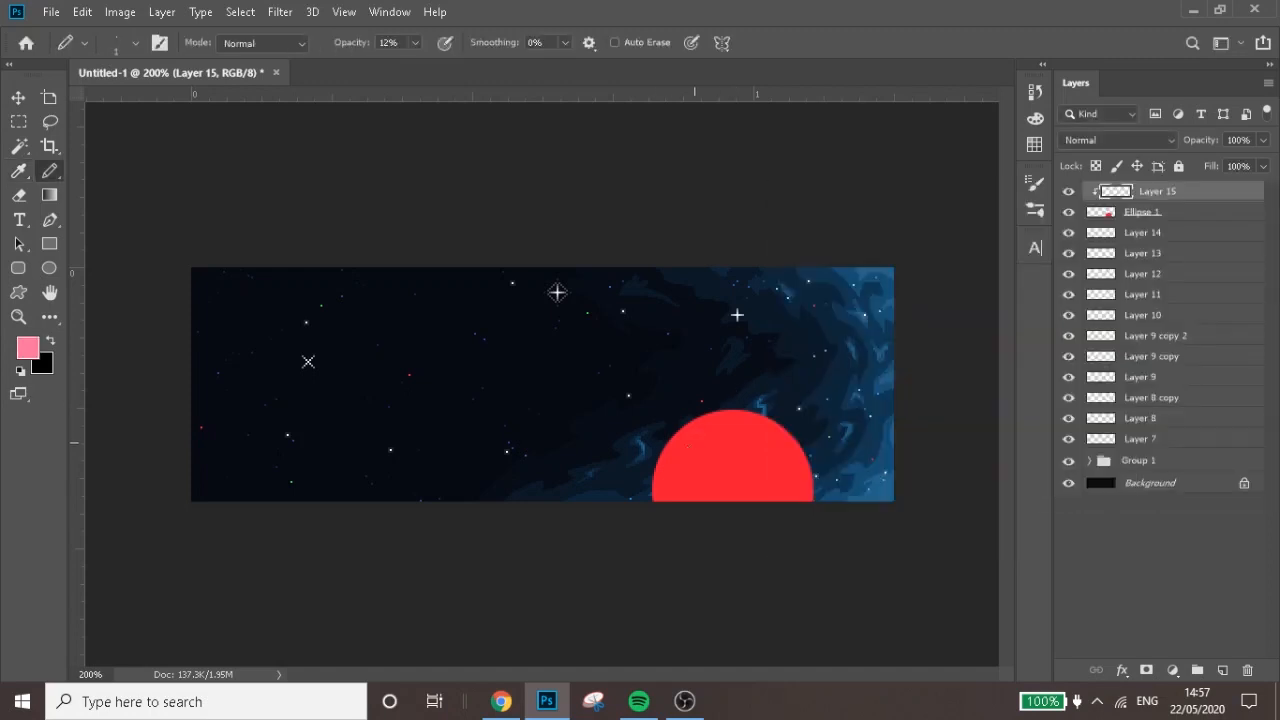
{"action": "left_click", "coordinate": [414, 43]}
{"action": "left_click_drag", "start_coordinate": [436, 62], "coordinate": [567, 85]}
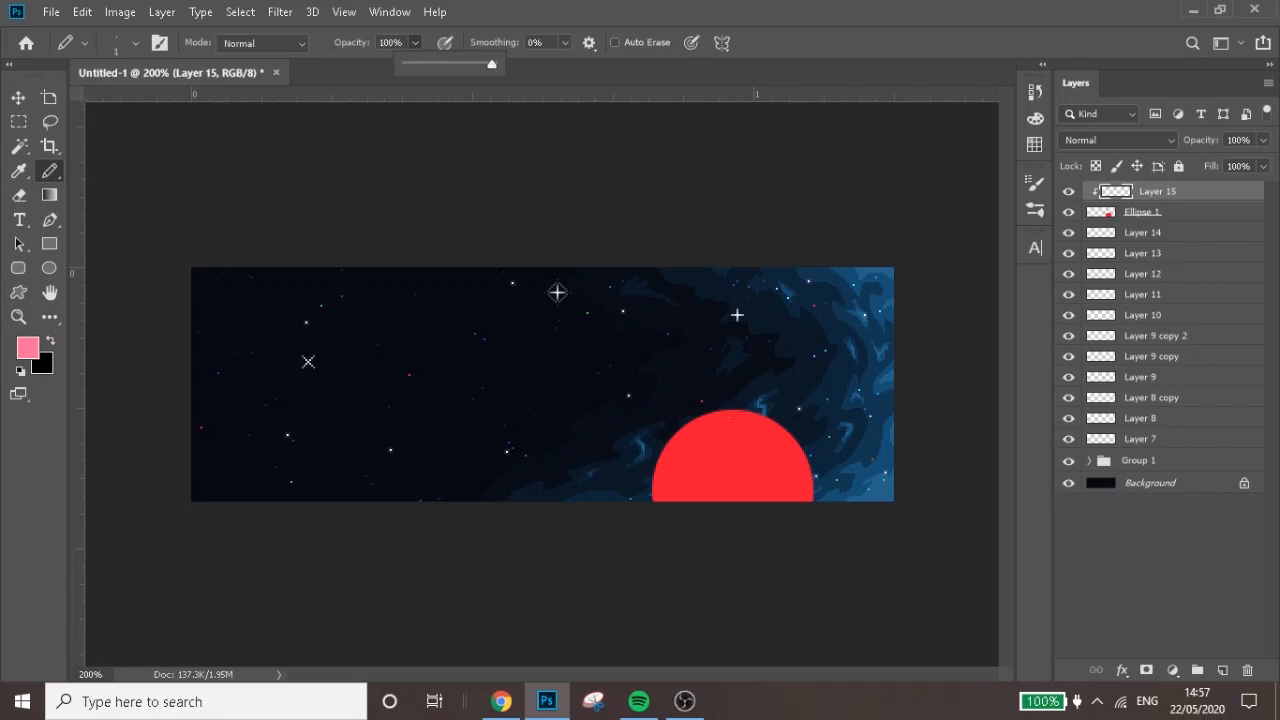
{"action": "mouse_move", "coordinate": [678, 433]}
{"action": "left_mouse_down"}
{"action": "mouse_move", "coordinate": [709, 427]}
{"action": "mouse_move", "coordinate": [690, 446]}
{"action": "mouse_move", "coordinate": [732, 439]}
{"action": "mouse_move", "coordinate": [710, 461]}
{"action": "mouse_move", "coordinate": [759, 461]}
{"action": "mouse_move", "coordinate": [716, 492]}
{"action": "left_mouse_up"}
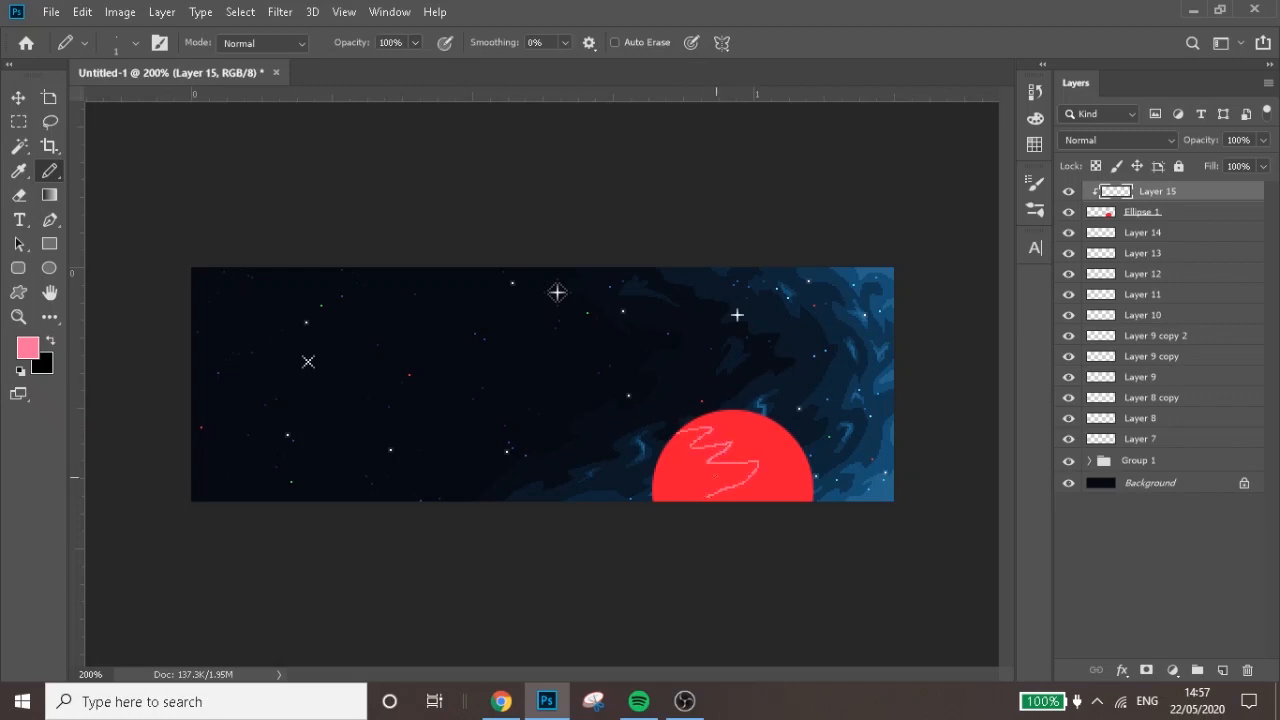
{"action": "key", "text": "ctrl+z"}
{"action": "key", "text": "ctrl+z"}
{"action": "key", "text": "ctrl+z"}
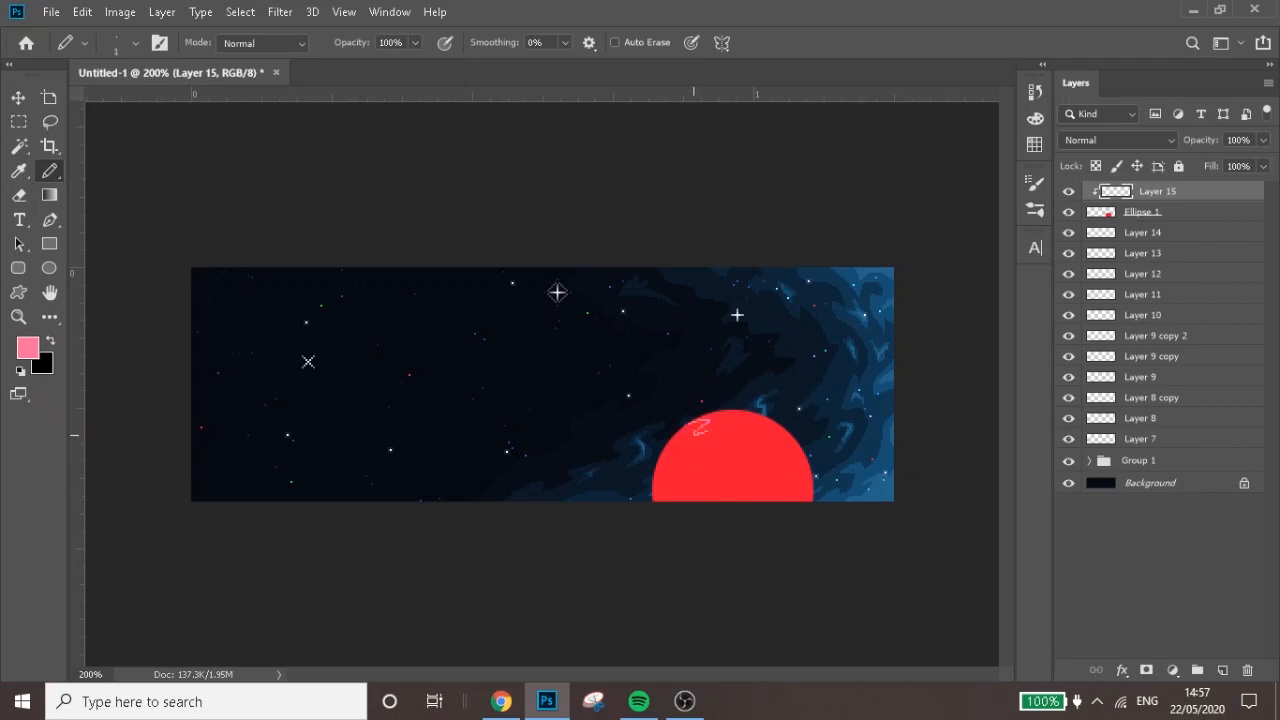
Outline large pink landmasses on the left side and middle of the red planet and fill them with the foreground colour
{"action": "left_click_drag", "start_coordinate": [695, 436], "coordinate": [686, 460]}
{"action": "key", "text": "g"}
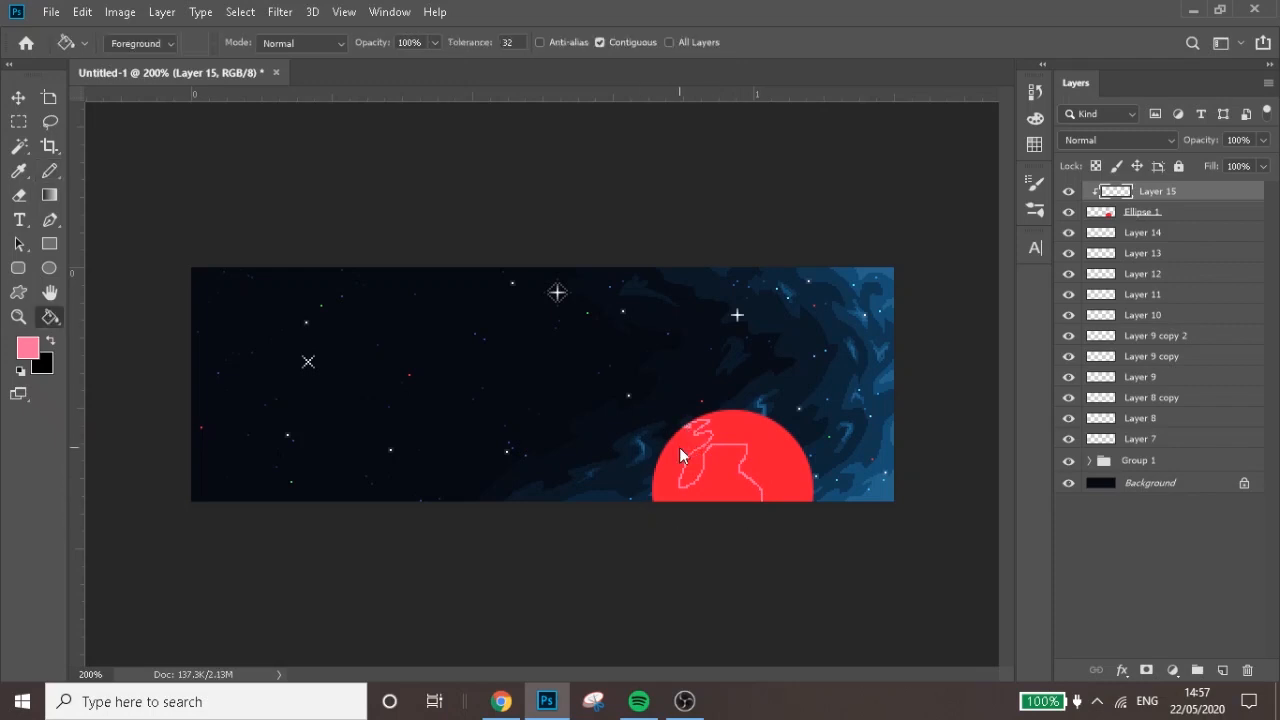
{"action": "left_click", "coordinate": [680, 450]}
{"action": "key", "text": "b"}
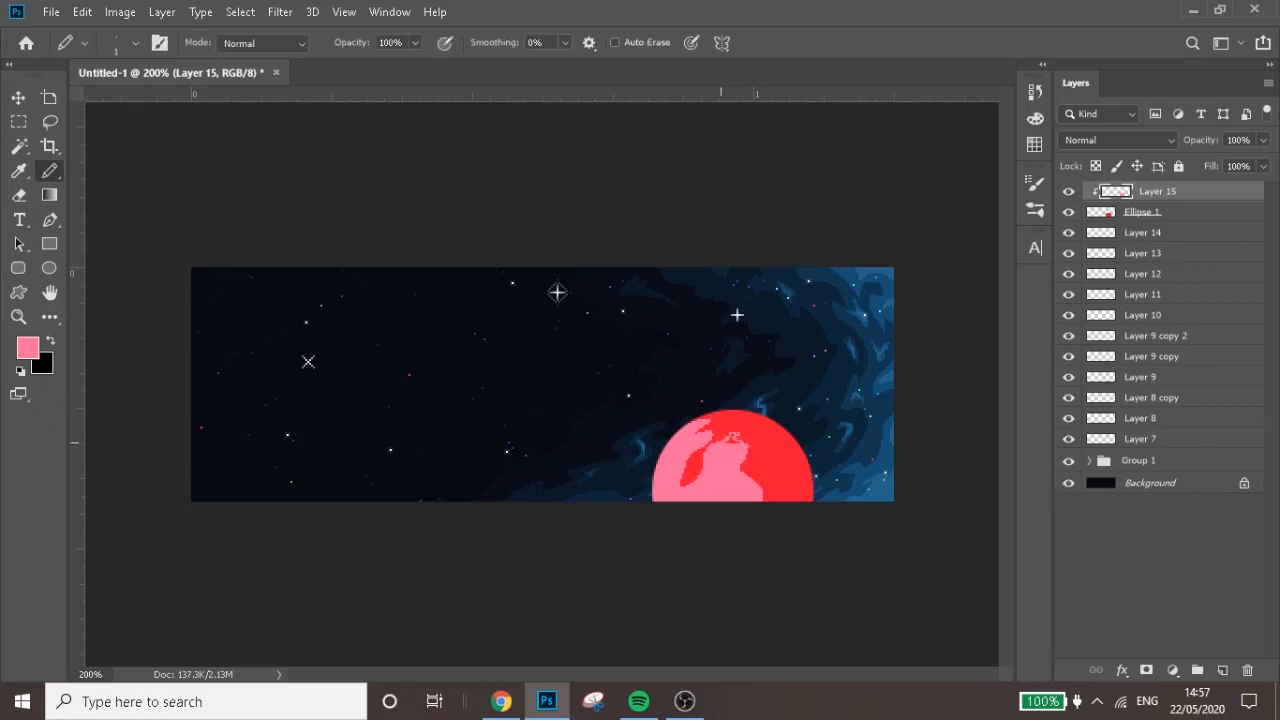
{"action": "key", "text": "g"}
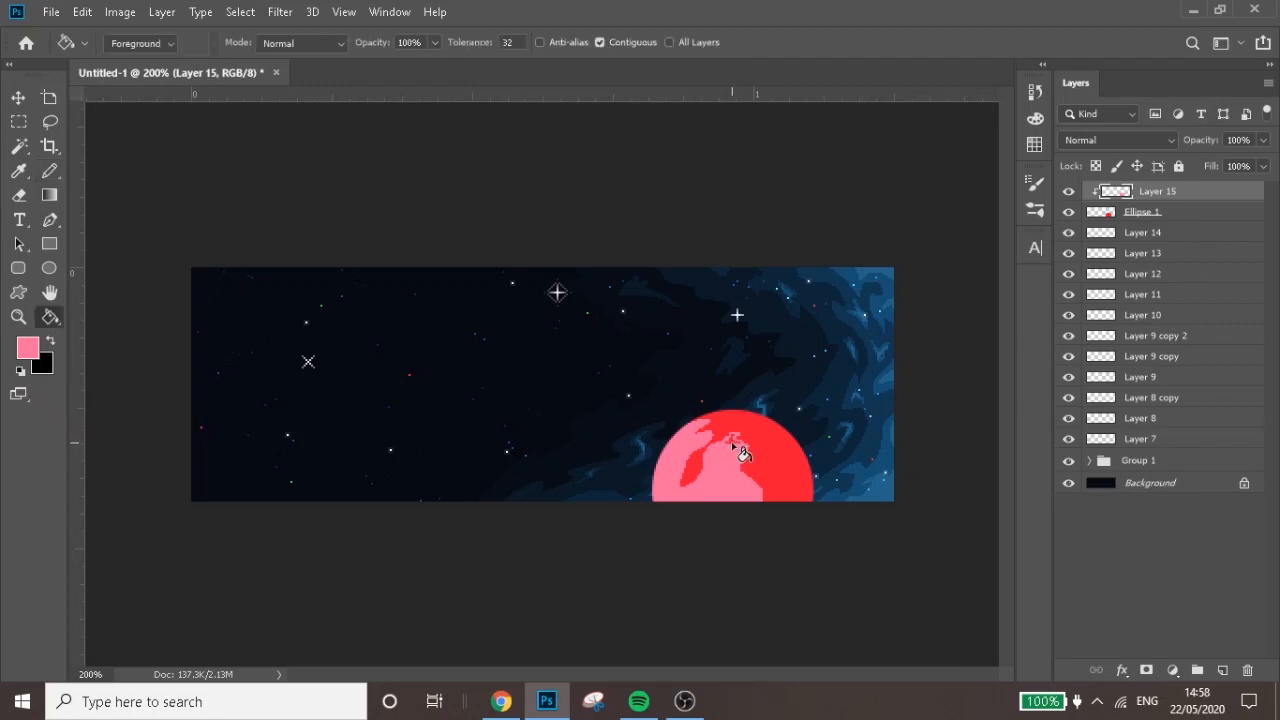
Draw and fill a small pink patch on the planet's right side, then set the detail layer's opacity to 46%
{"action": "key", "text": "b"}
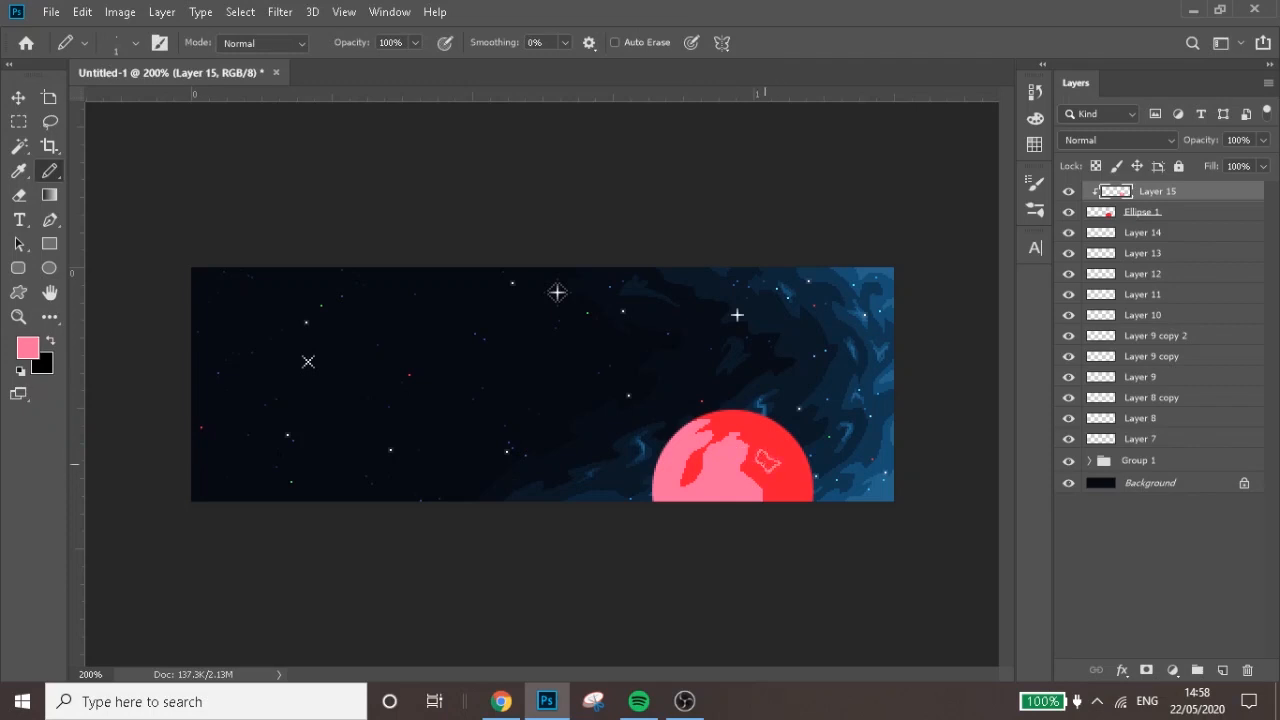
{"action": "key", "text": "g"}
{"action": "left_click", "coordinate": [810, 488]}
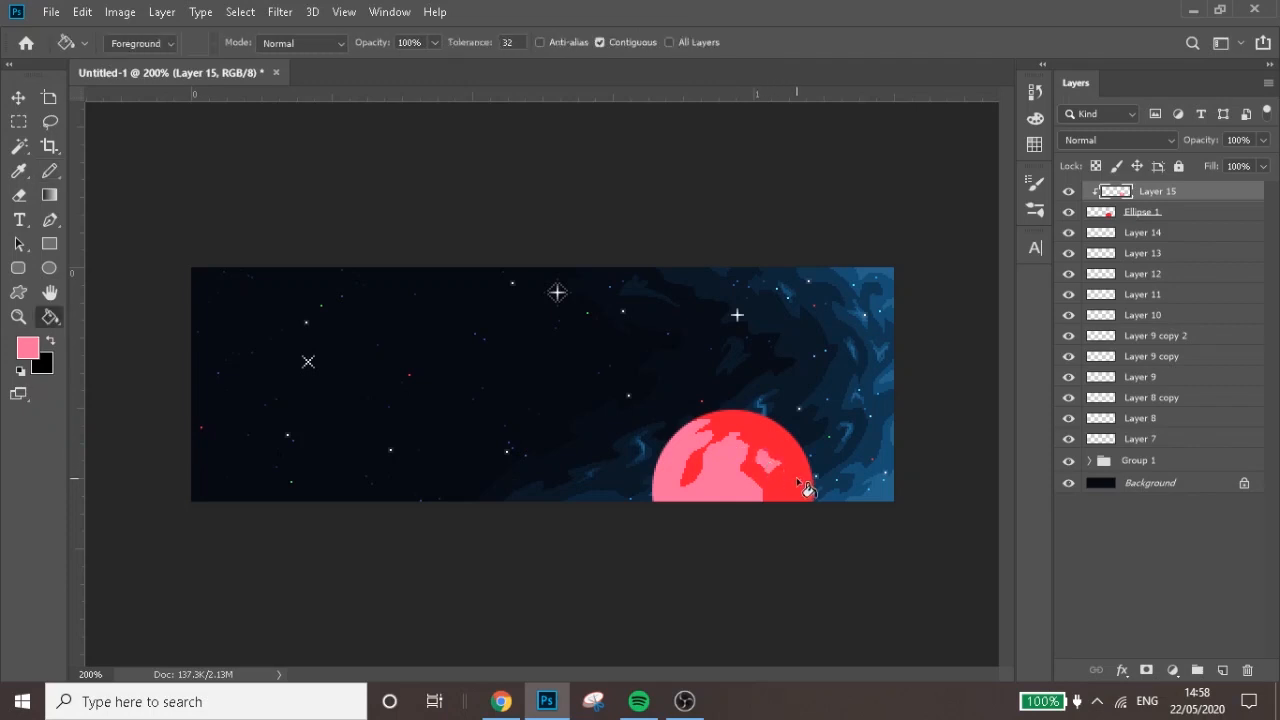
{"action": "key", "text": "b"}
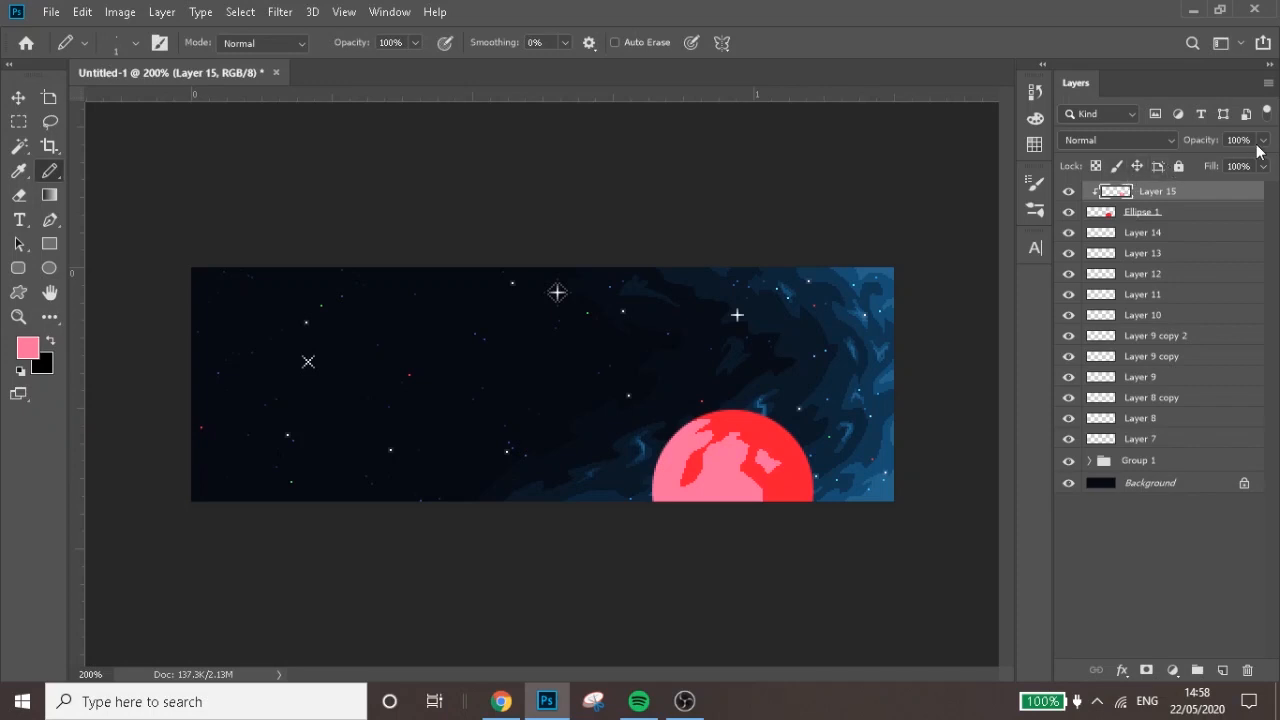
{"action": "left_click_drag", "start_coordinate": [1263, 140], "coordinate": [1217, 162]}
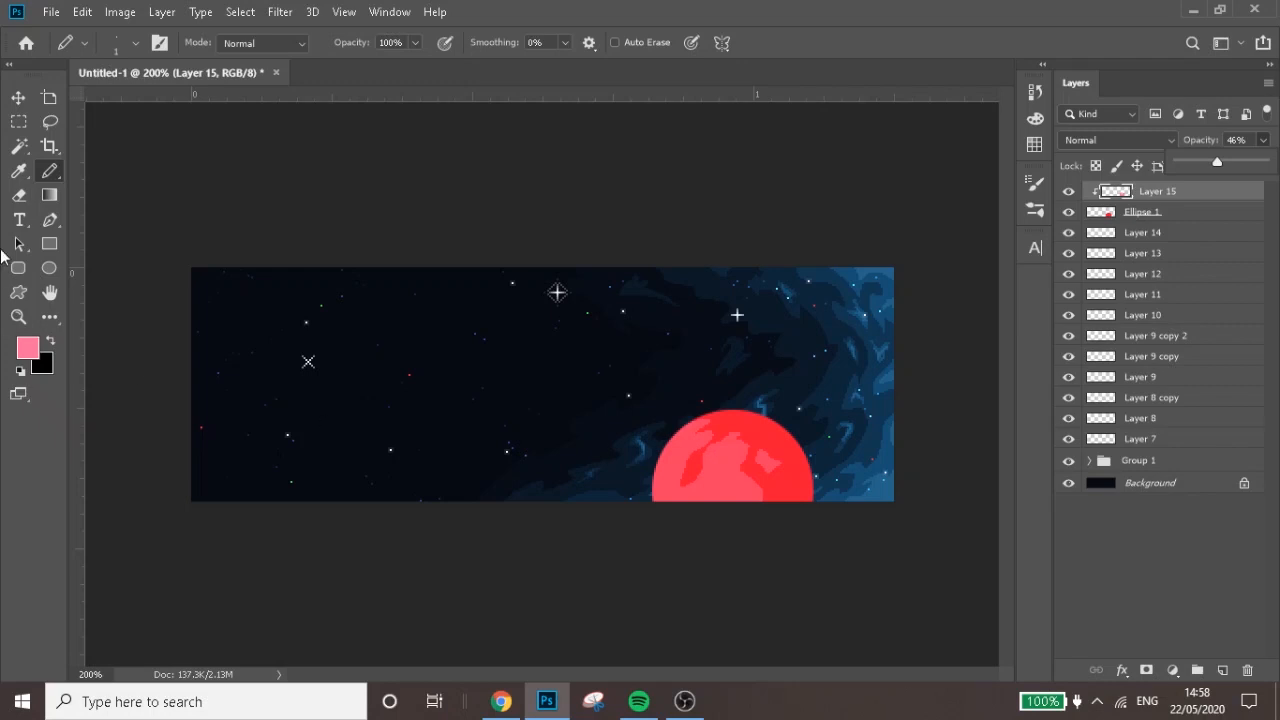
Delete the pink detail layer and the red planet layer
{"action": "left_click", "coordinate": [18, 97]}
{"action": "key", "text": "Delete"}
{"action": "key", "text": "Delete"}
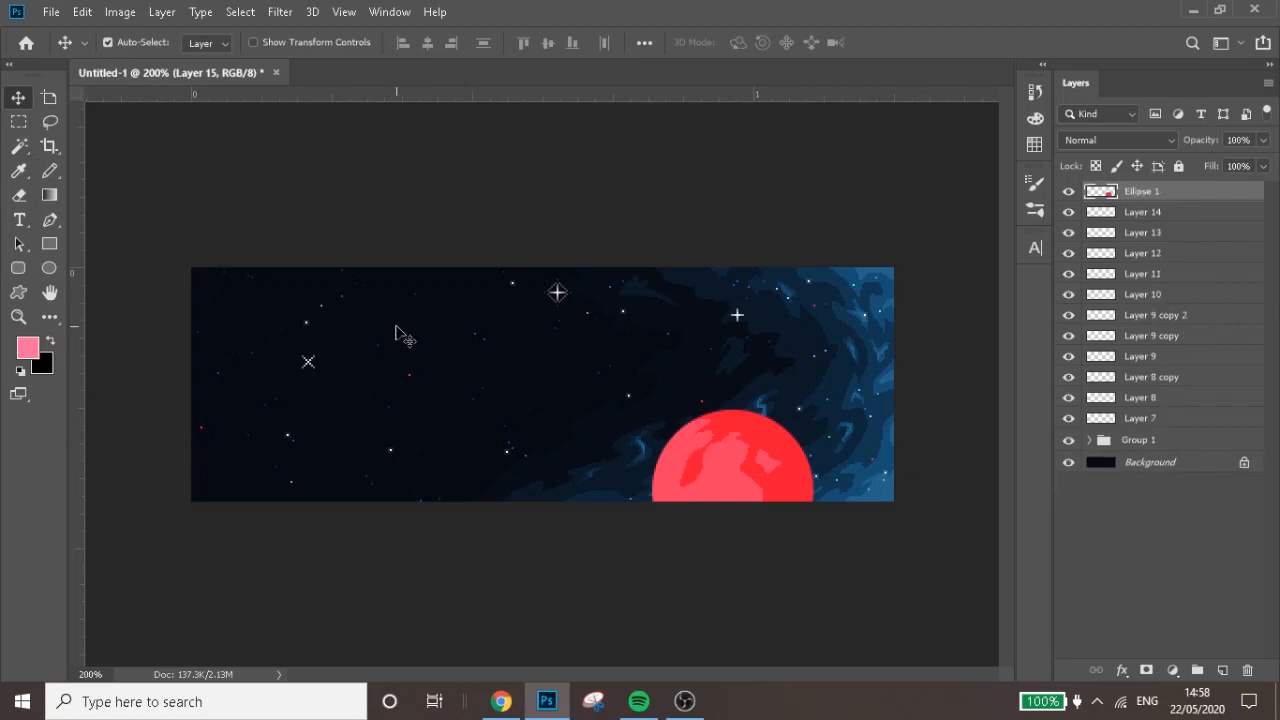
Activate the Type tool and set the foreground colour to bright blue 29ccfb
{"action": "left_click", "coordinate": [12, 222]}
{"action": "left_click", "coordinate": [27, 346]}
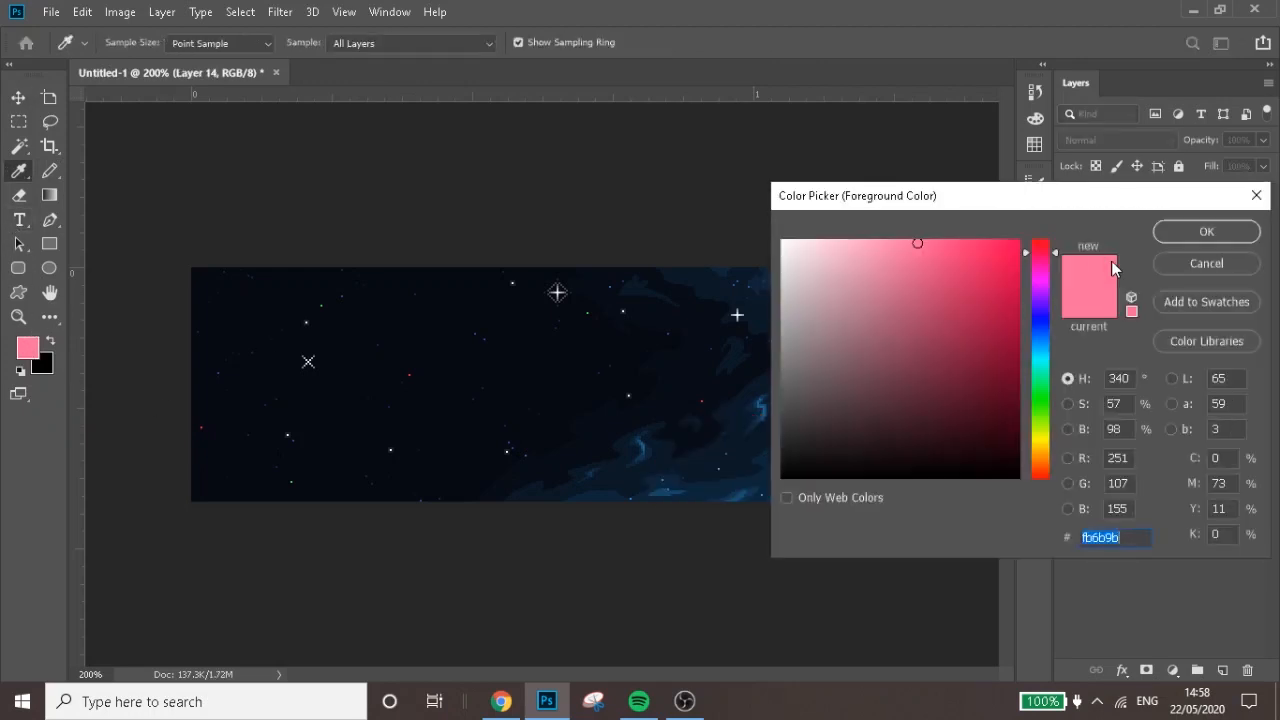
{"action": "left_click", "coordinate": [1041, 352]}
{"action": "left_click", "coordinate": [980, 243]}
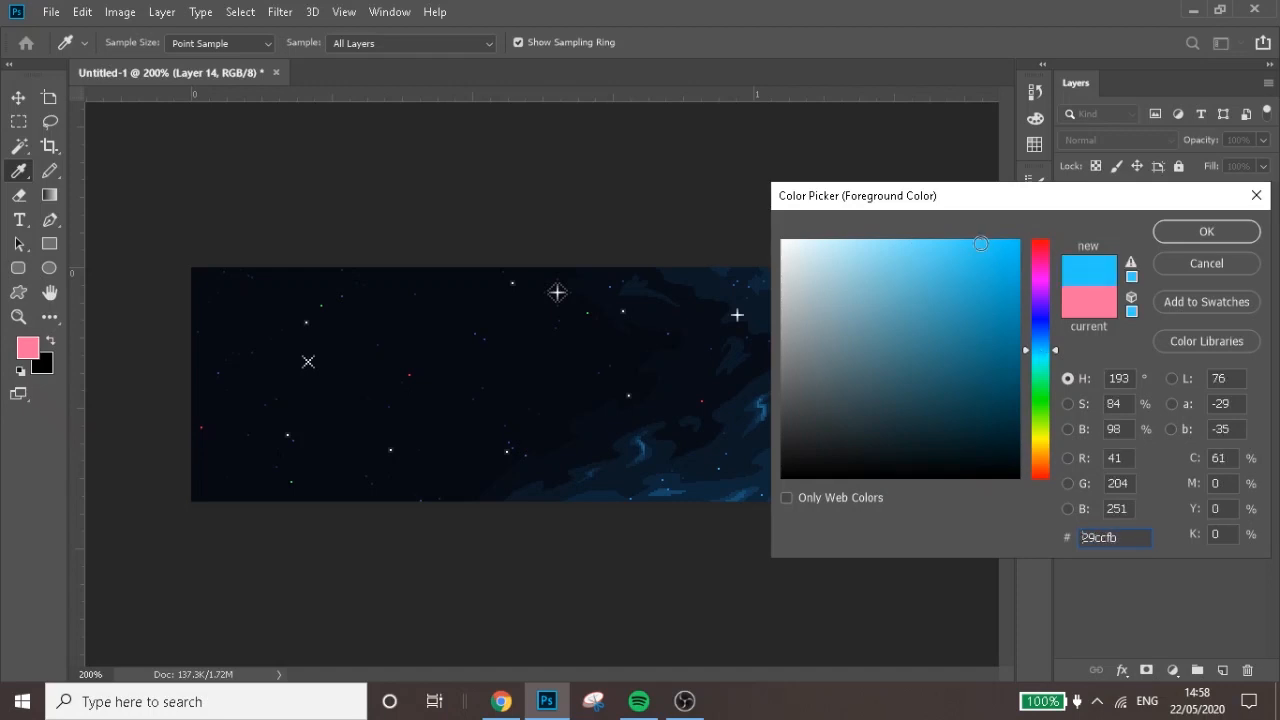
{"action": "left_click", "coordinate": [1187, 236]}
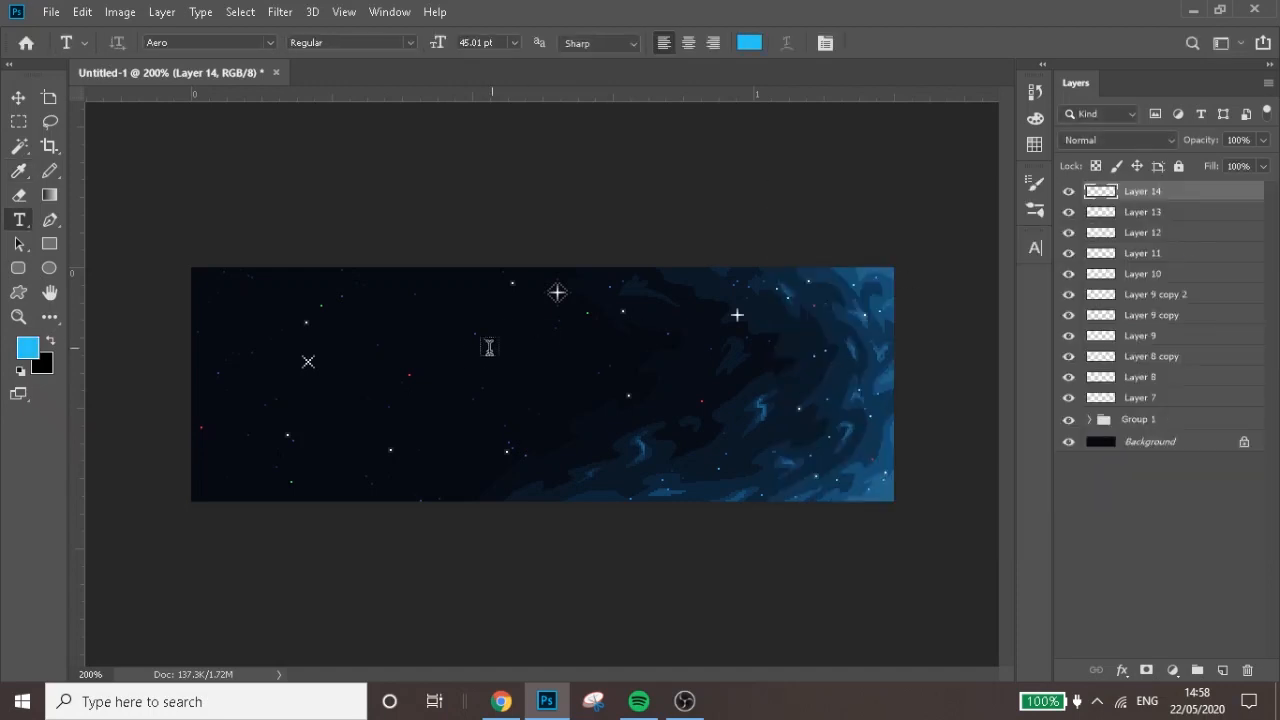
Add the text NAME in the Aero font on the banner and set its size to 14.01 pt
{"action": "left_click", "coordinate": [714, 424]}
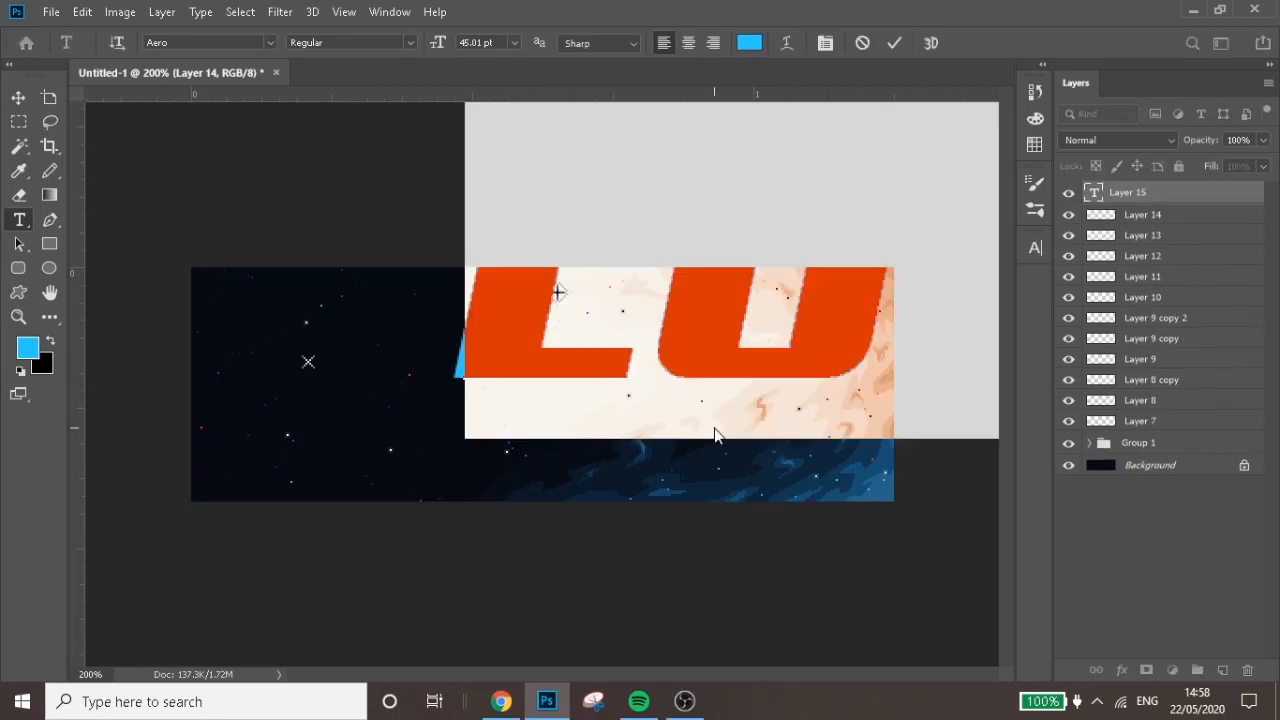
{"action": "left_click", "coordinate": [1095, 193]}
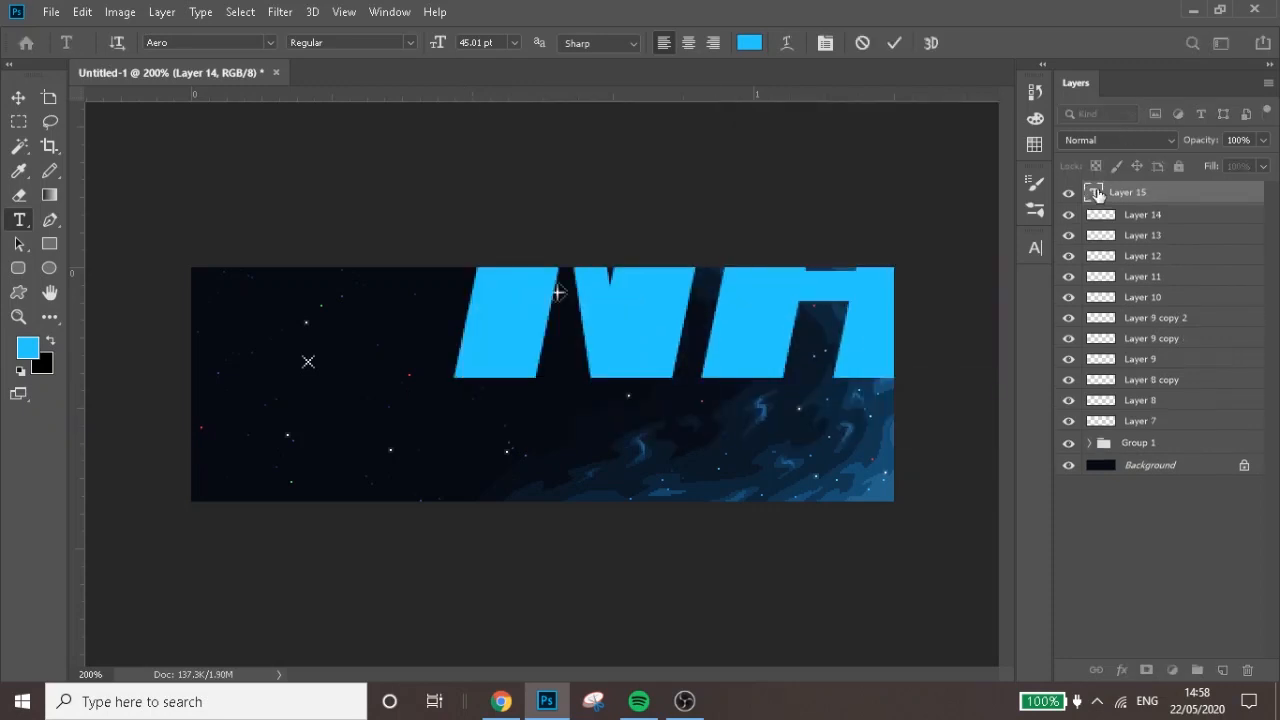
{"action": "left_click_drag", "start_coordinate": [436, 55], "coordinate": [408, 57]}
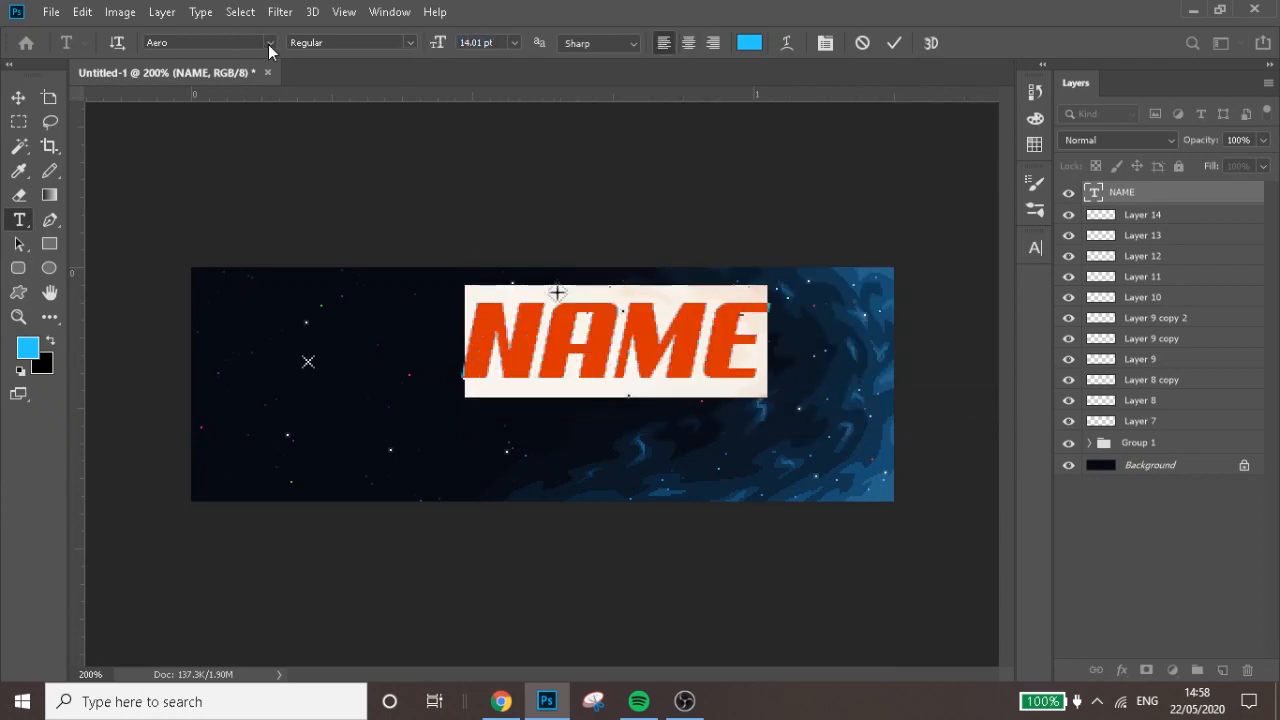
{"action": "left_click", "coordinate": [786, 42]}
{"action": "left_click", "coordinate": [1085, 419]}
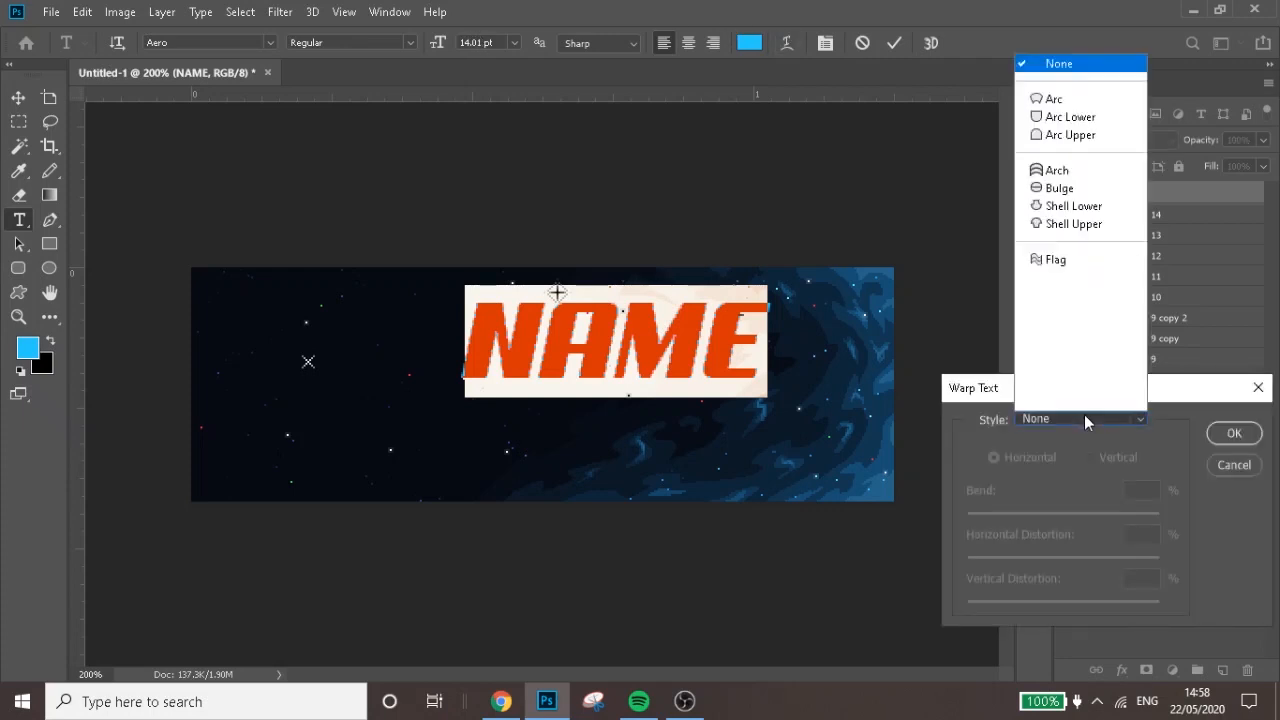
{"action": "left_click", "coordinate": [1084, 416]}
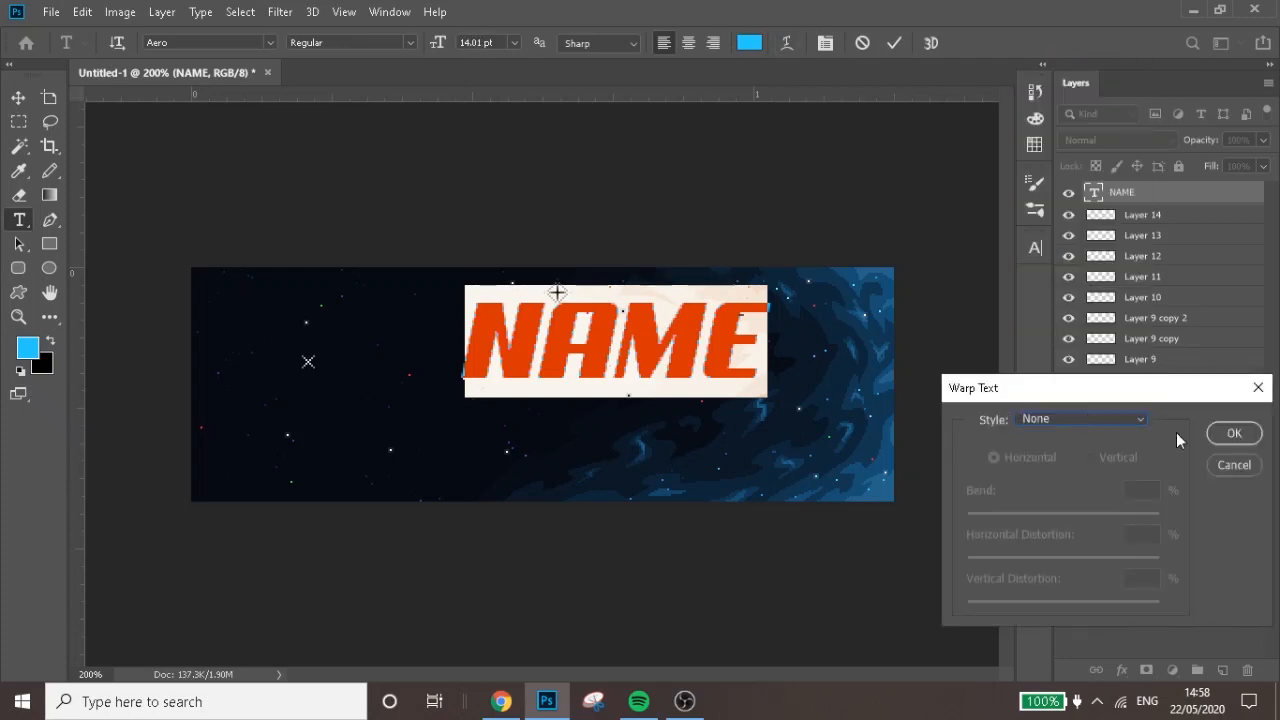
{"action": "left_click", "coordinate": [1214, 467]}
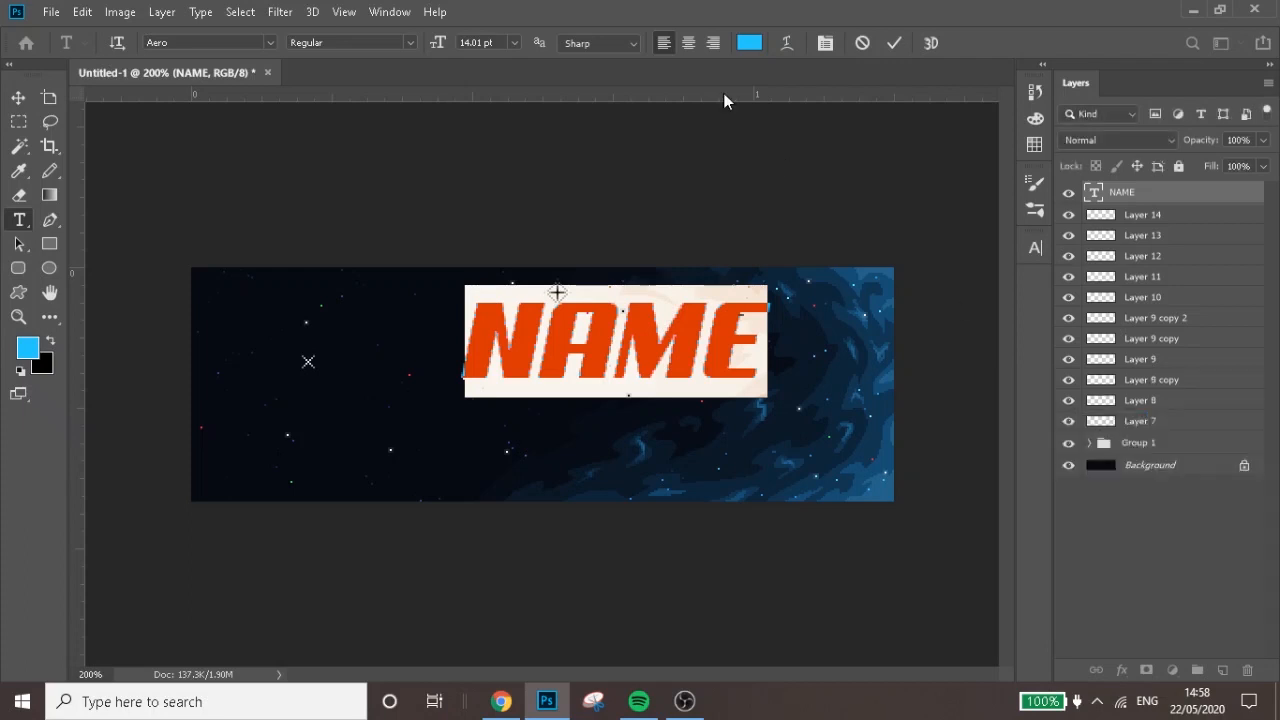
Warp the NAME text with the Arc Lower style and a horizontal bend of -31%
{"action": "left_click", "coordinate": [786, 43]}
{"action": "left_click", "coordinate": [1105, 419]}
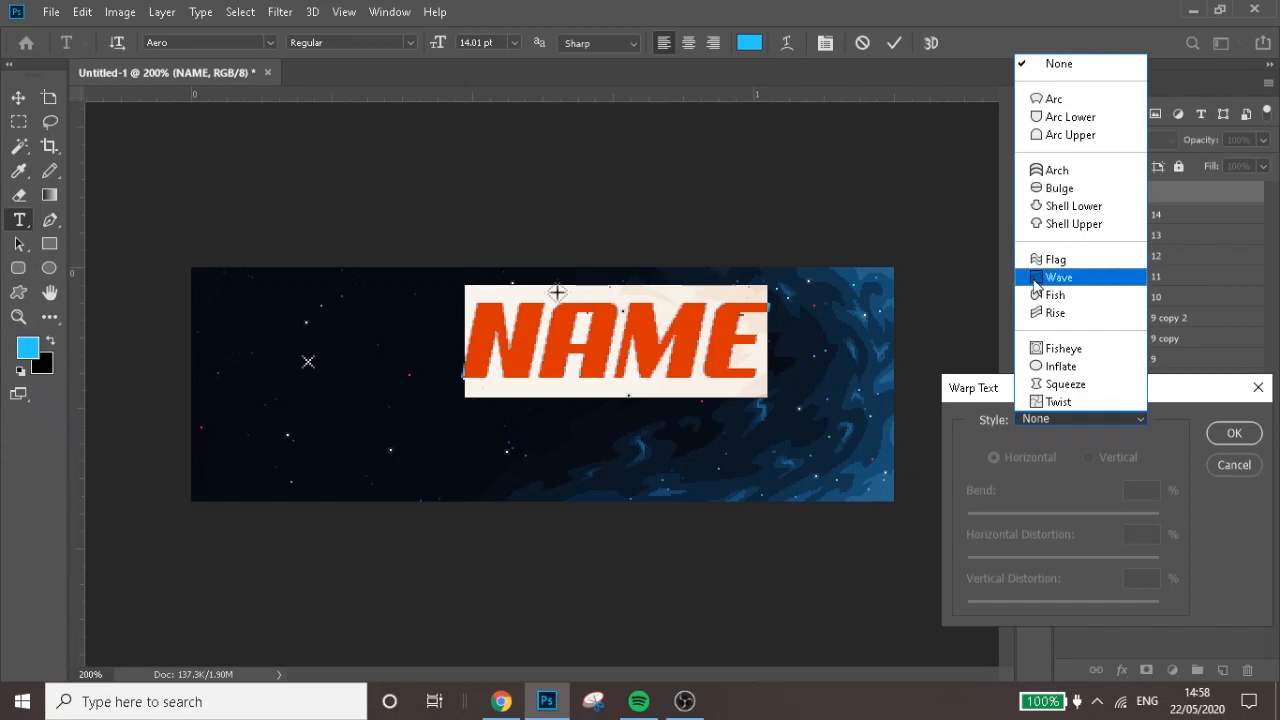
{"action": "left_click", "coordinate": [1040, 118]}
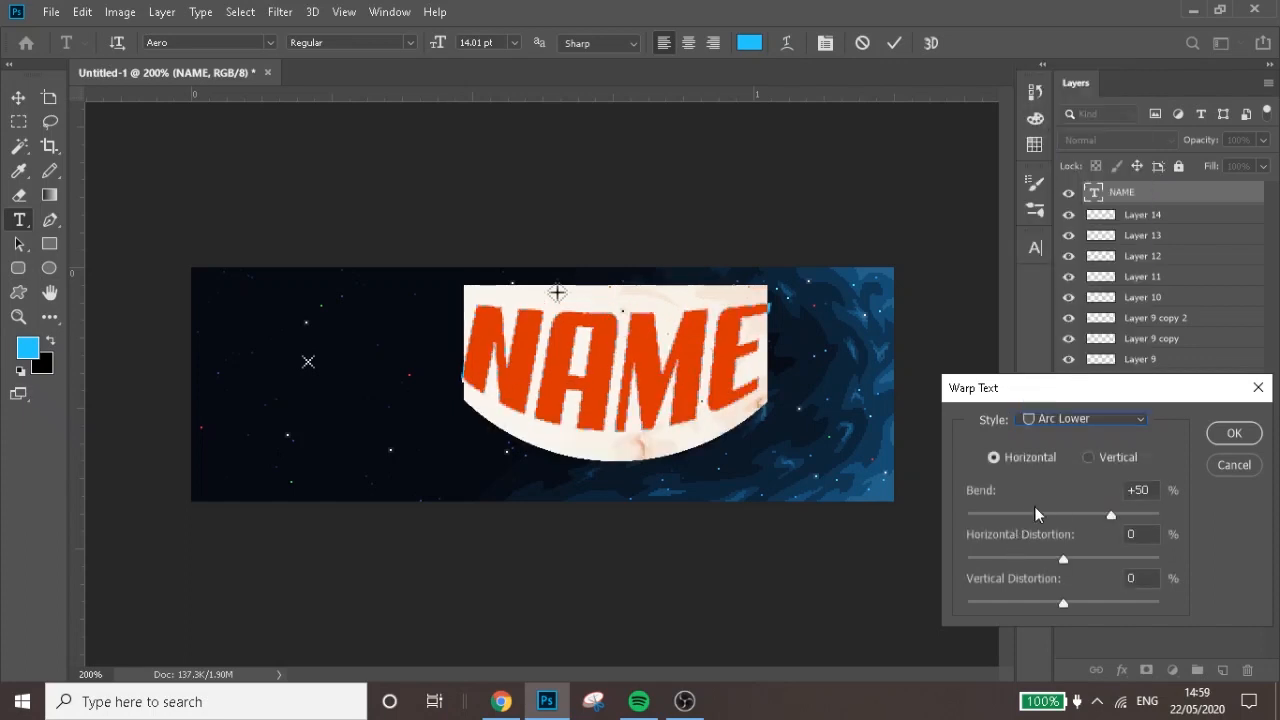
{"action": "left_click_drag", "start_coordinate": [1044, 515], "coordinate": [1034, 514]}
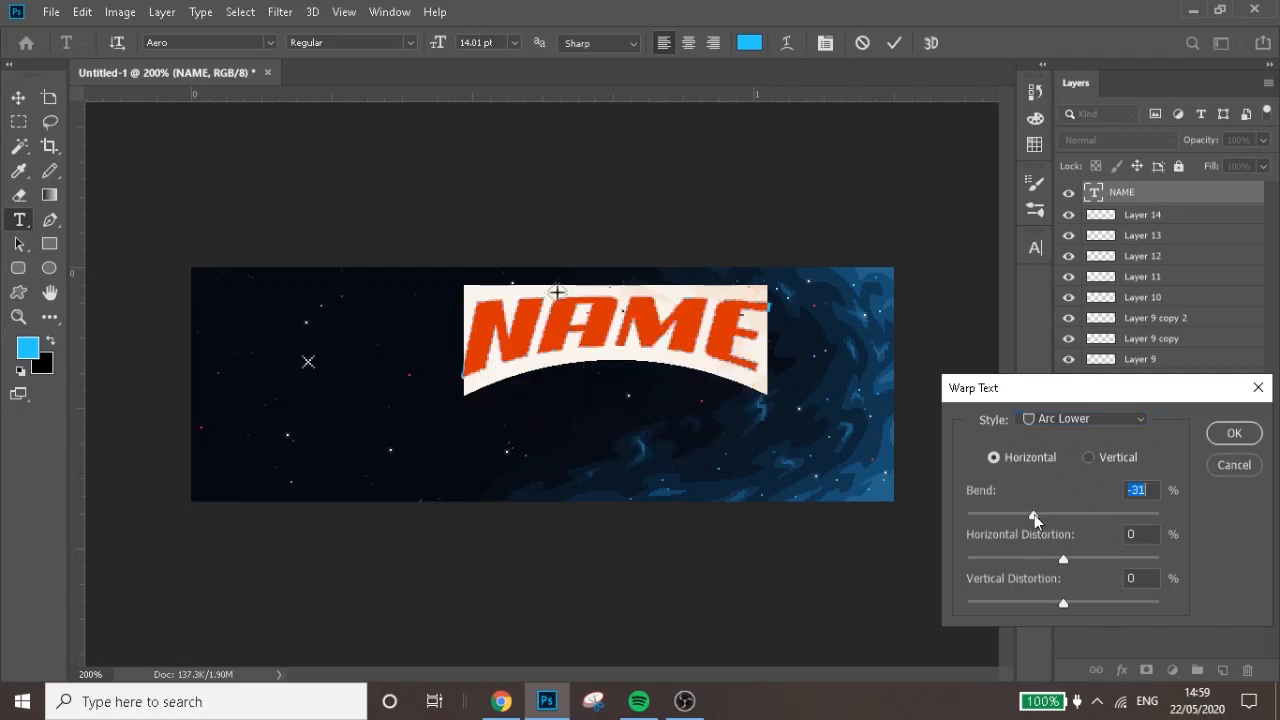
Change the text's warp style to Flag, accept the warp and commit the text
{"action": "left_click", "coordinate": [1045, 416]}
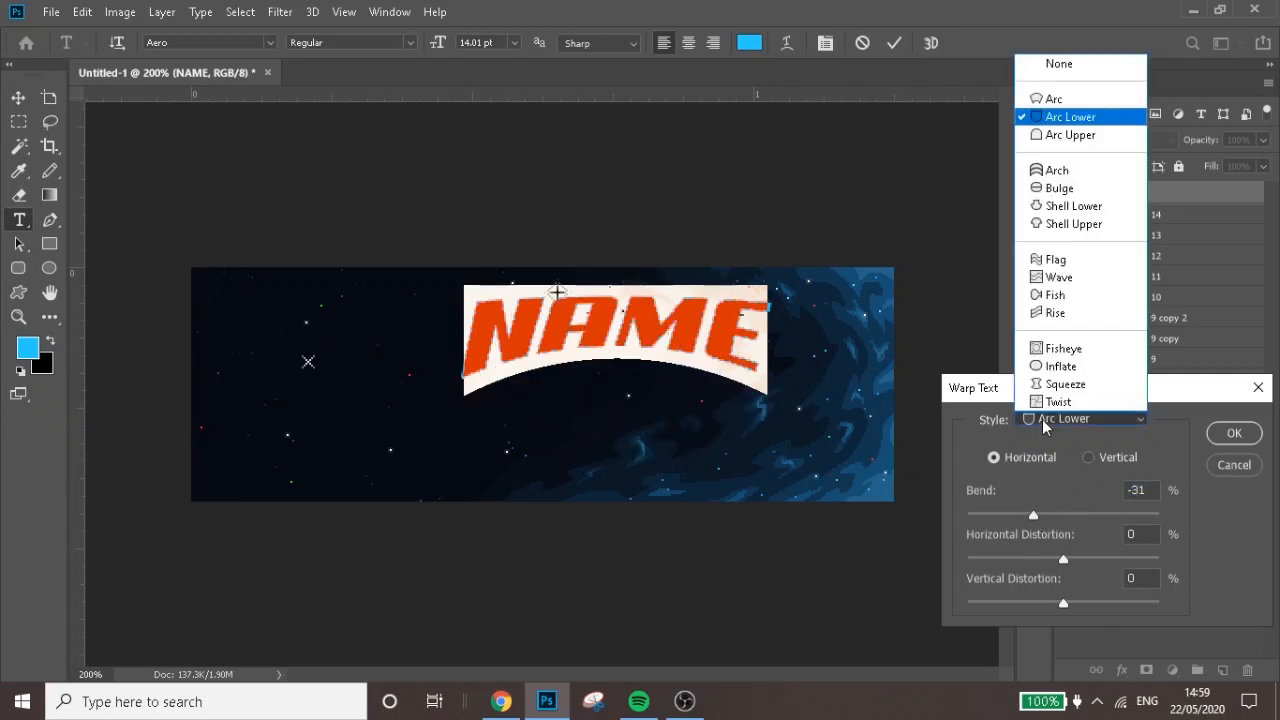
{"action": "left_click", "coordinate": [1036, 259]}
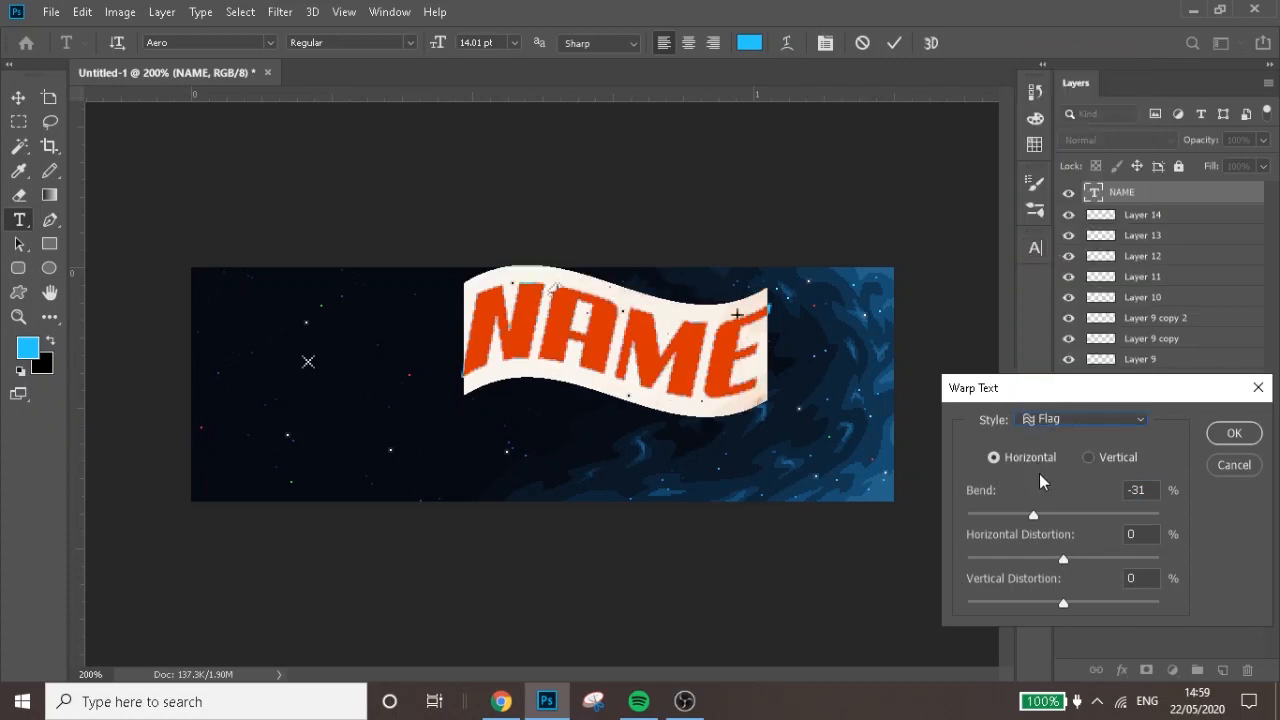
{"action": "left_click", "coordinate": [1222, 434]}
{"action": "left_click", "coordinate": [323, 229]}
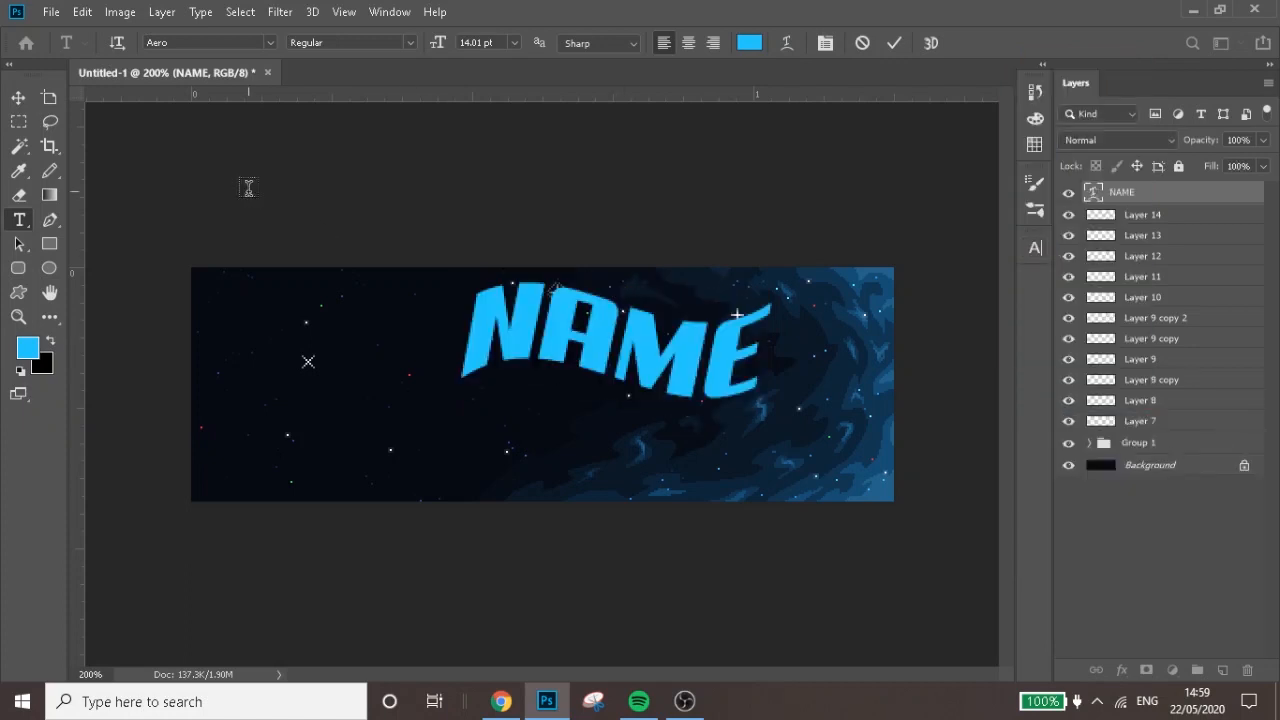
Rasterize the NAME type layer and move the lettering to the middle of the banner
{"action": "right_click", "coordinate": [1160, 198]}
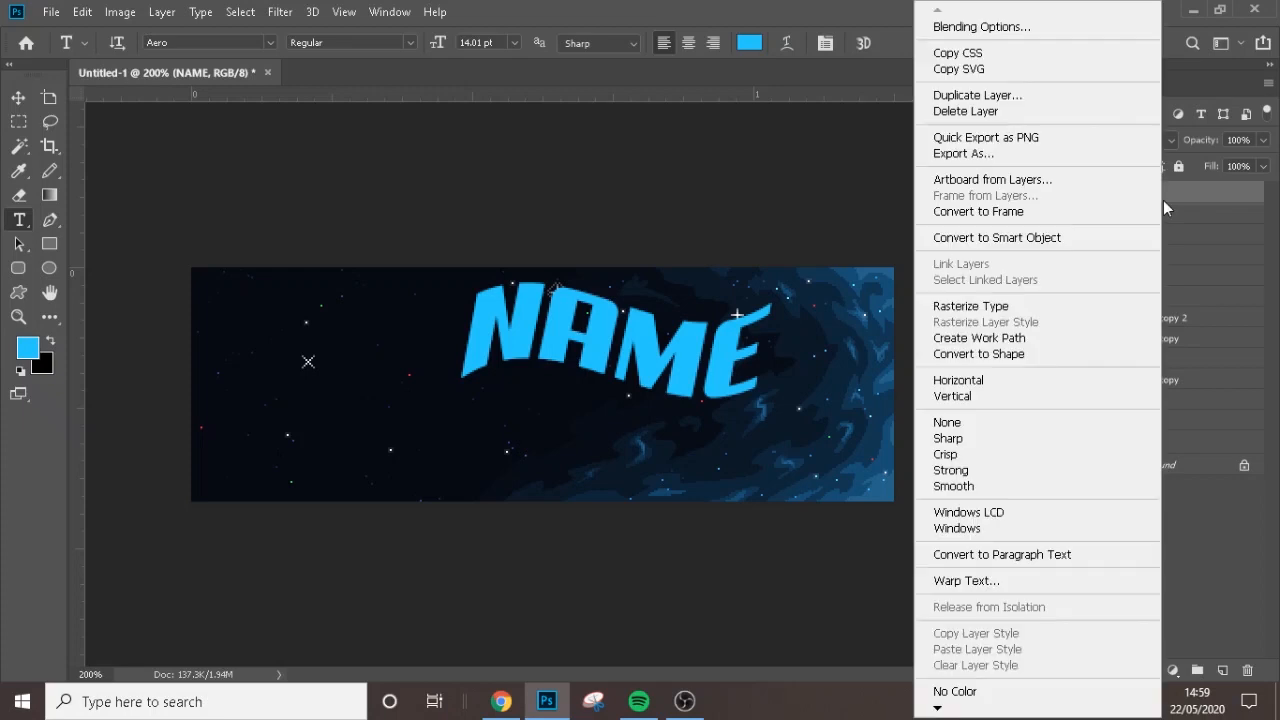
{"action": "left_click", "coordinate": [1024, 303]}
{"action": "key", "text": "v"}
{"action": "left_click_drag", "start_coordinate": [674, 306], "coordinate": [572, 386]}
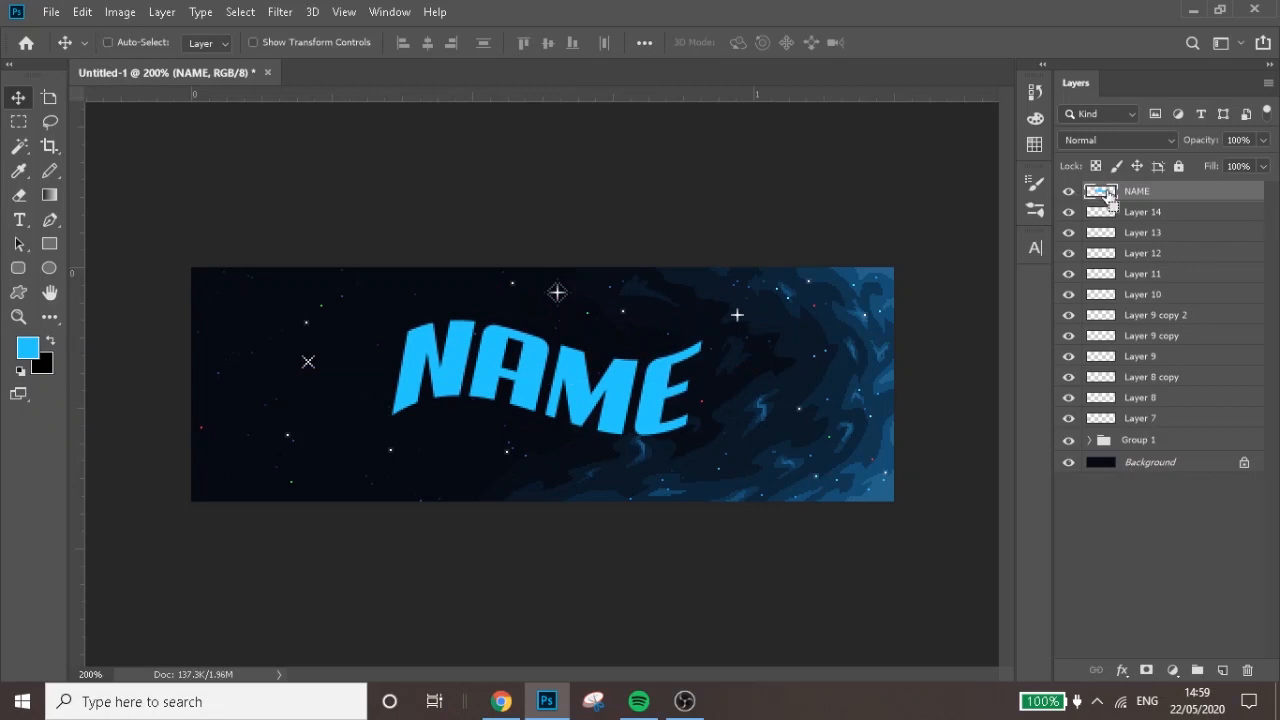
Select the shape of the NAME letters, contract the selection, delete the inside to leave a thin outline, and deselect
{"action": "left_click", "coordinate": [1106, 194], "text": "ctrl"}
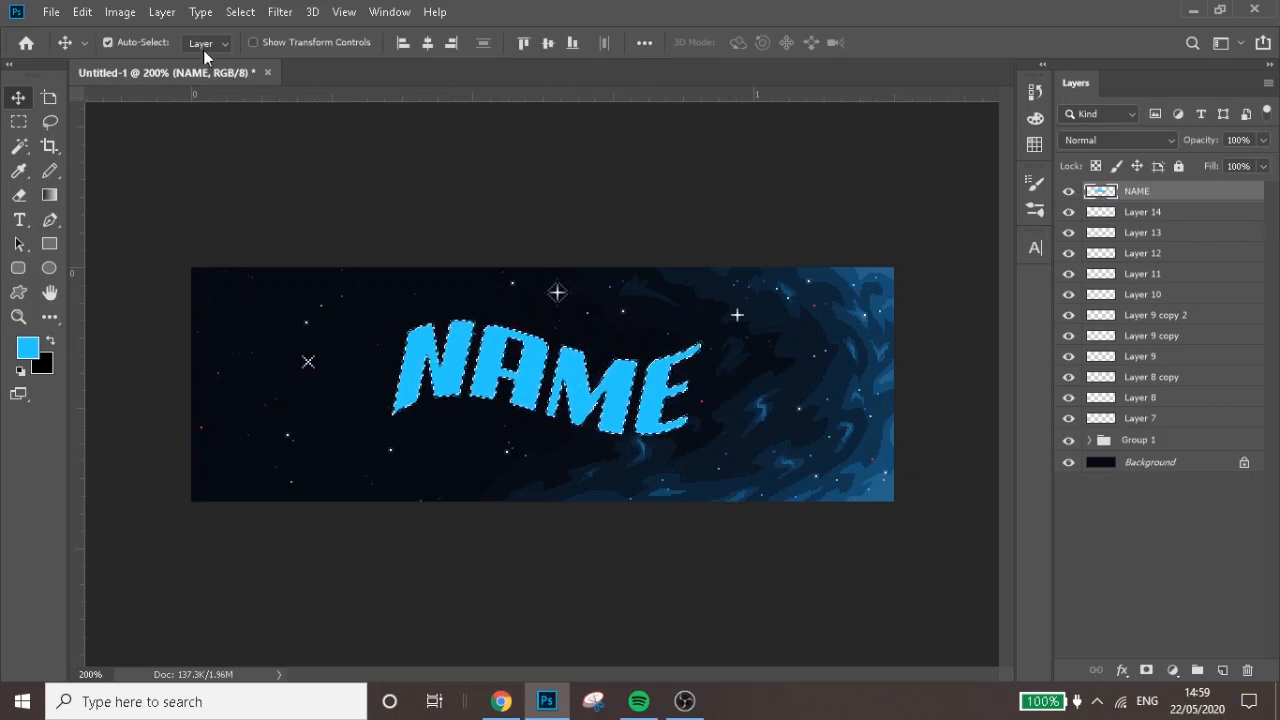
{"action": "left_click", "coordinate": [228, 14]}
{"action": "mouse_move", "coordinate": [365, 278]}
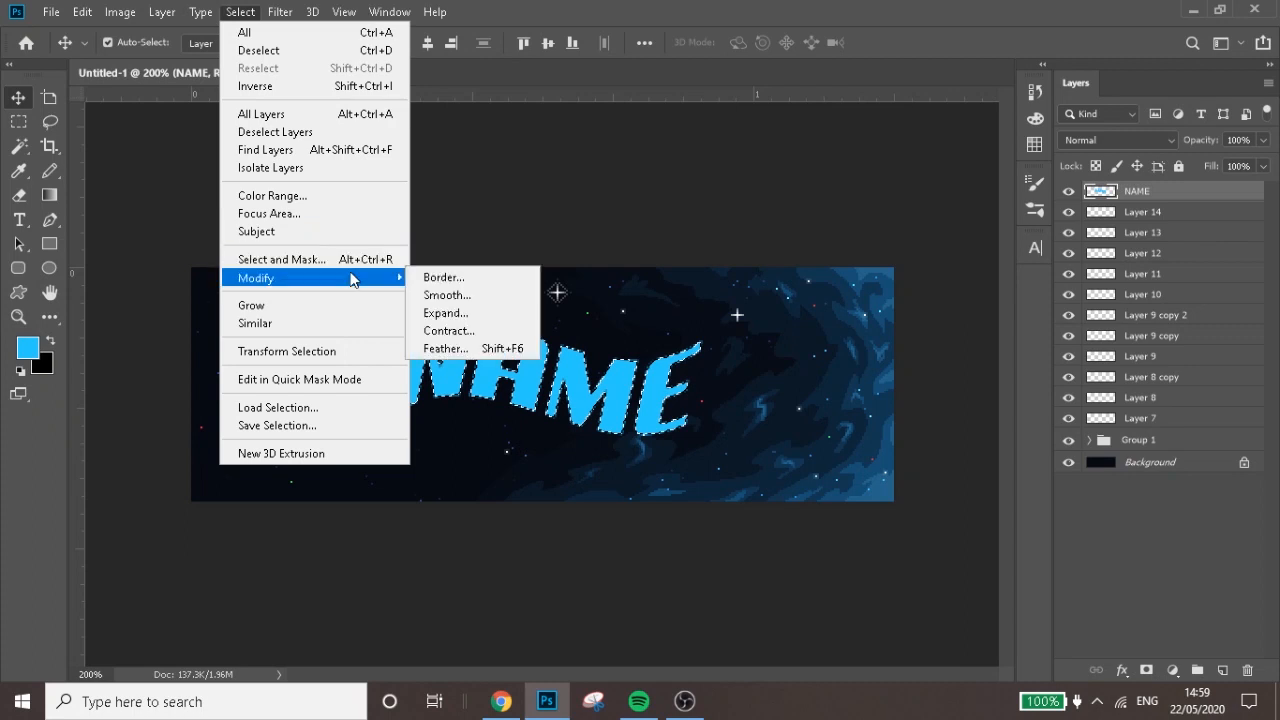
{"action": "left_click", "coordinate": [483, 331]}
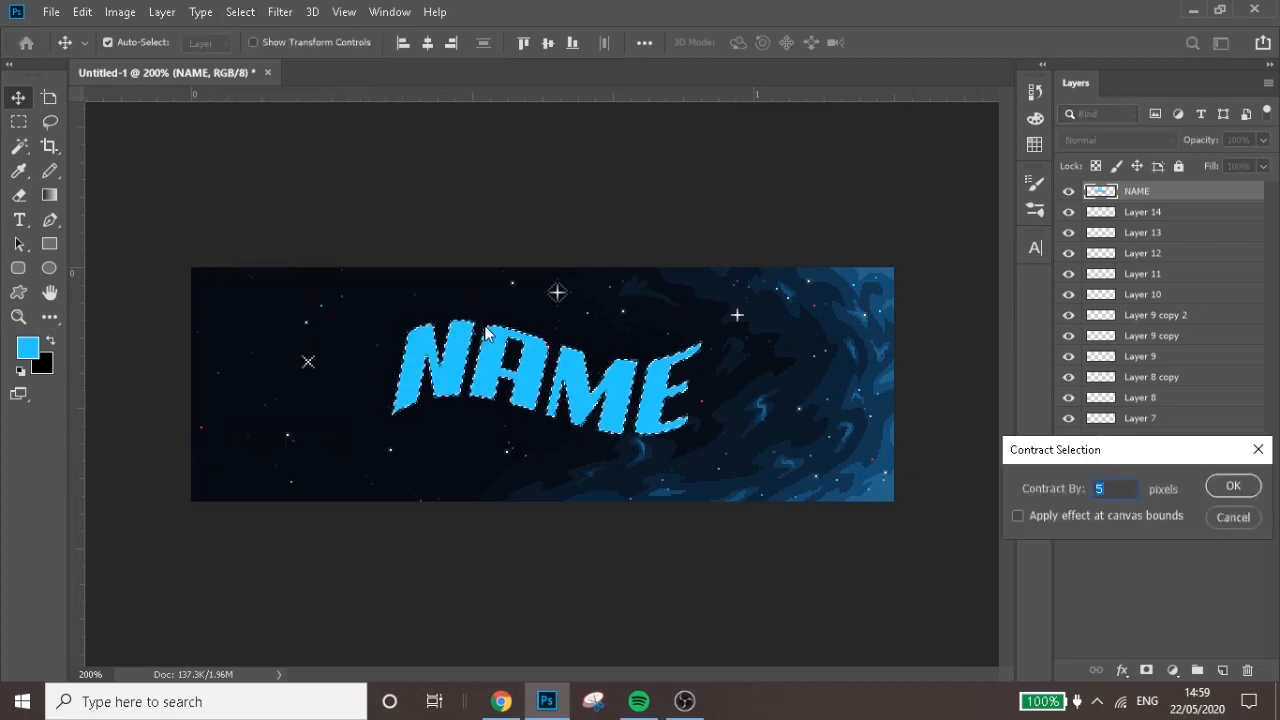
{"action": "key", "text": "Return"}
{"action": "key", "text": "Delete"}
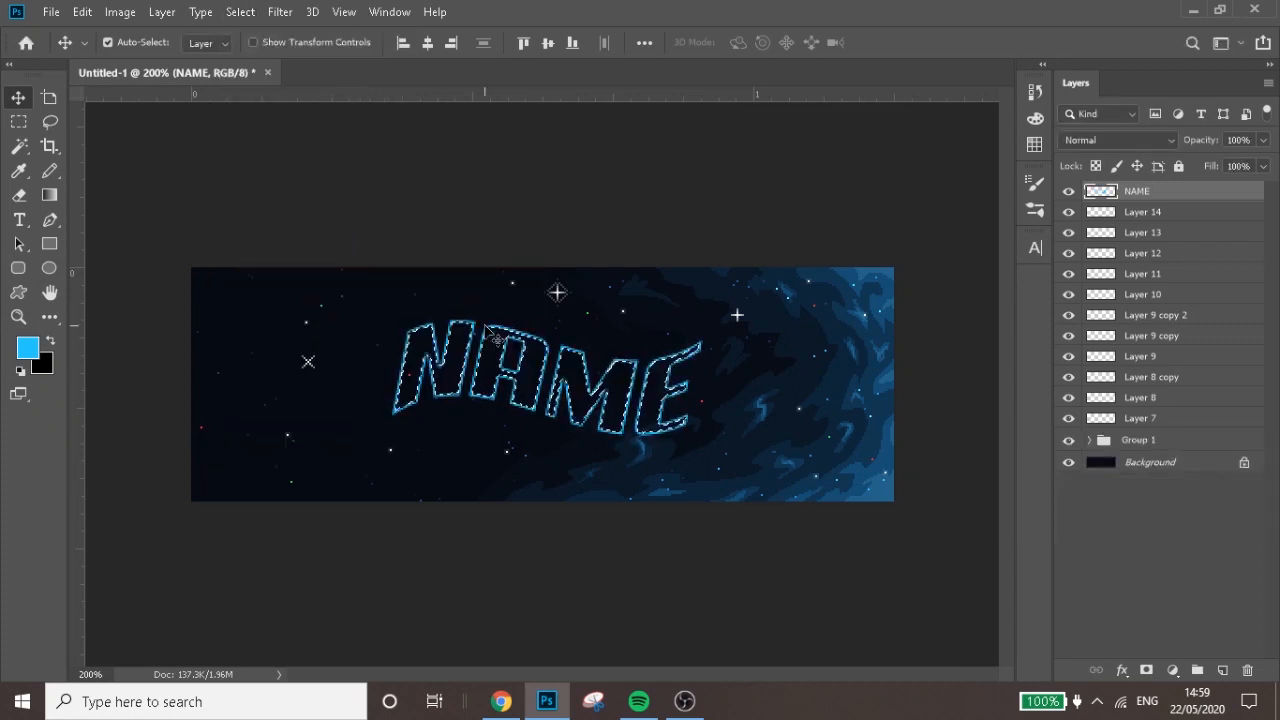
{"action": "key", "text": "ctrl+d"}
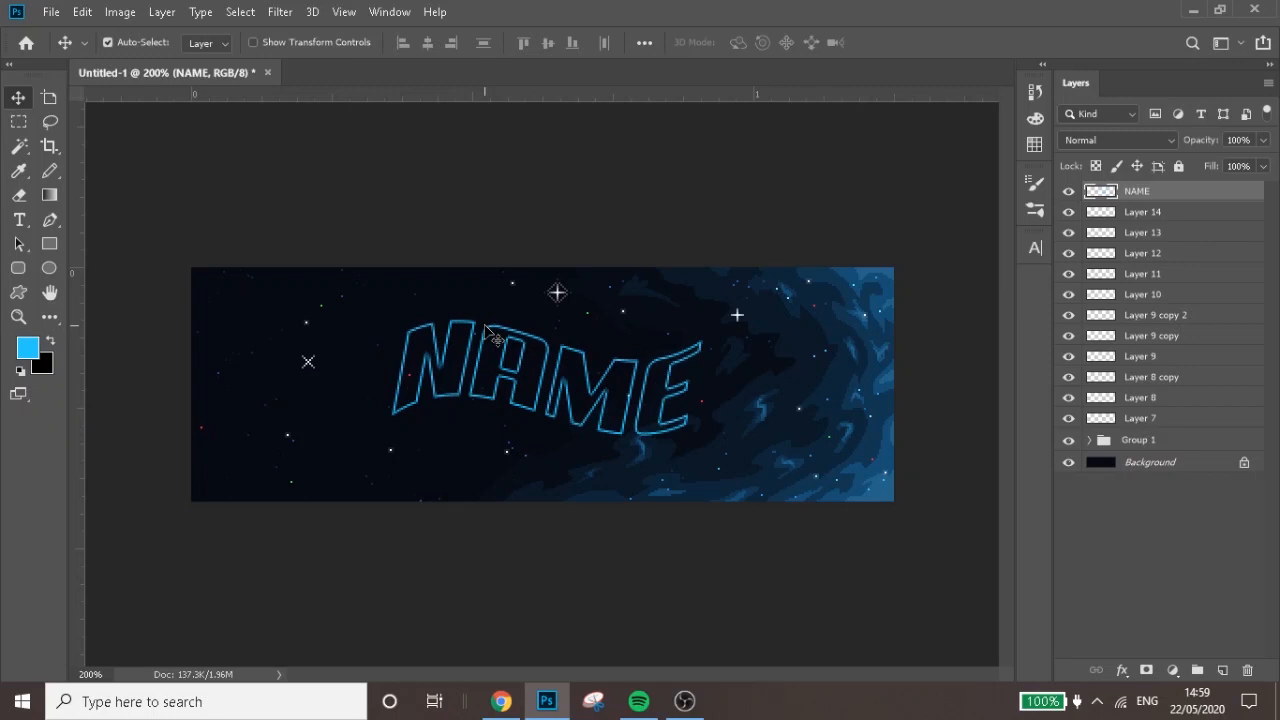
Duplicate the outlined NAME layer eight times to strengthen its outline
{"action": "key", "text": "ctrl"}
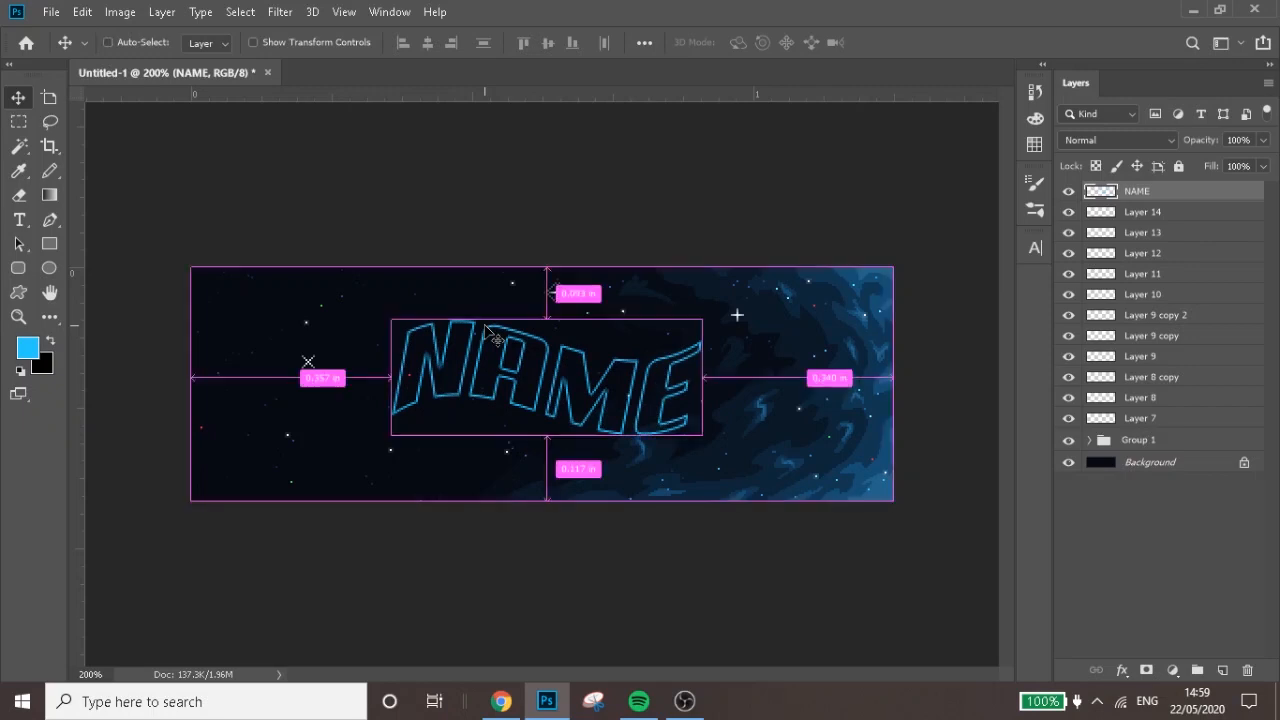
{"action": "key", "text": "ctrl+plus"}
{"action": "key", "text": "ctrl+plus"}
{"action": "key", "text": "ctrl+minus"}
{"action": "key", "text": "ctrl+minus"}
{"action": "key", "text": "ctrl+j"}
{"action": "key", "text": "ctrl+j"}
{"action": "key", "text": "ctrl+j"}
{"action": "key", "text": "ctrl+j"}
{"action": "key", "text": "ctrl+j"}
{"action": "key", "text": "ctrl+j"}
{"action": "key", "text": "ctrl+j"}
{"action": "key", "text": "ctrl+j"}
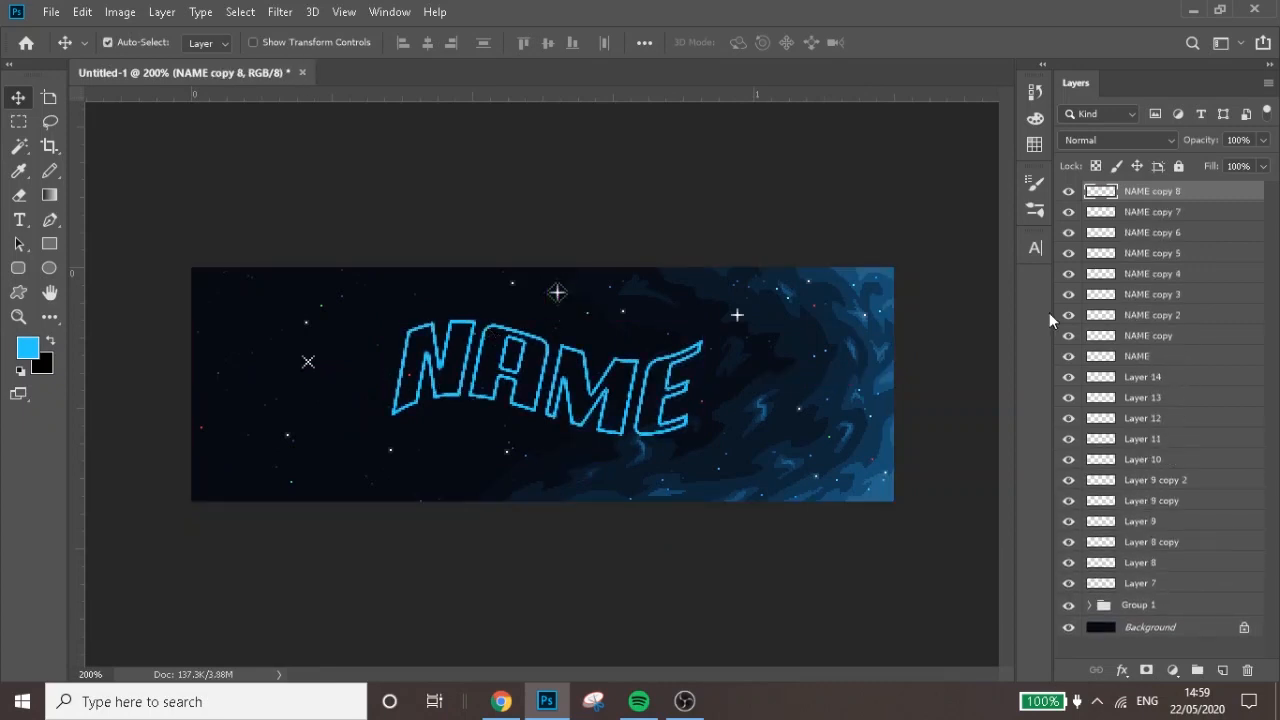
Merge the original NAME layer and all its copies into one layer
{"action": "left_click", "coordinate": [1147, 357], "text": "shift"}
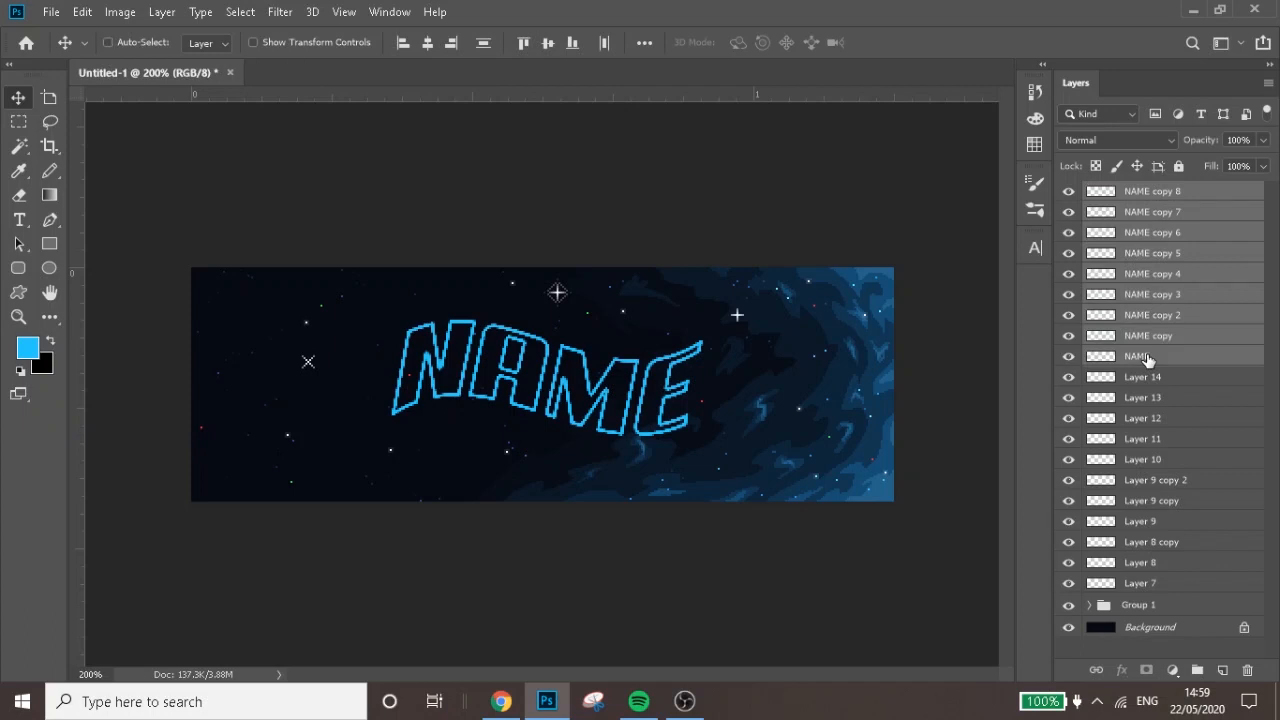
{"action": "key", "text": "ctrl+e"}
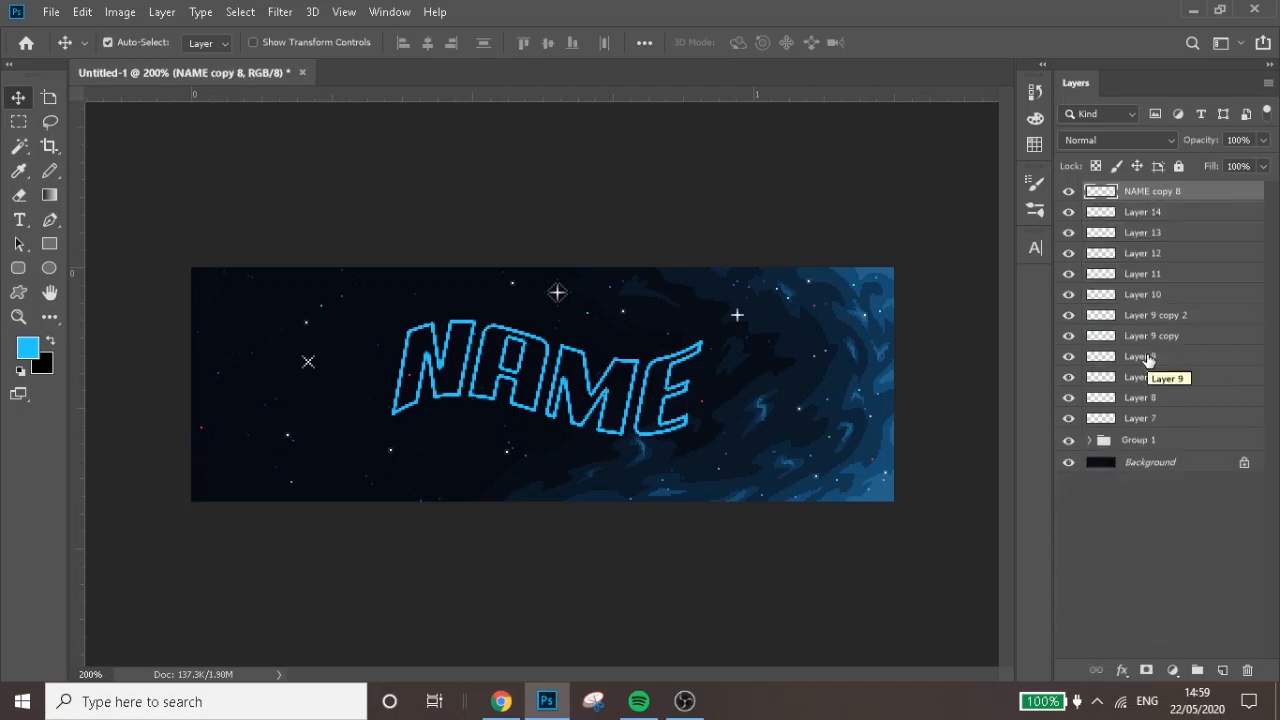
{"action": "key", "text": "ctrl+plus"}
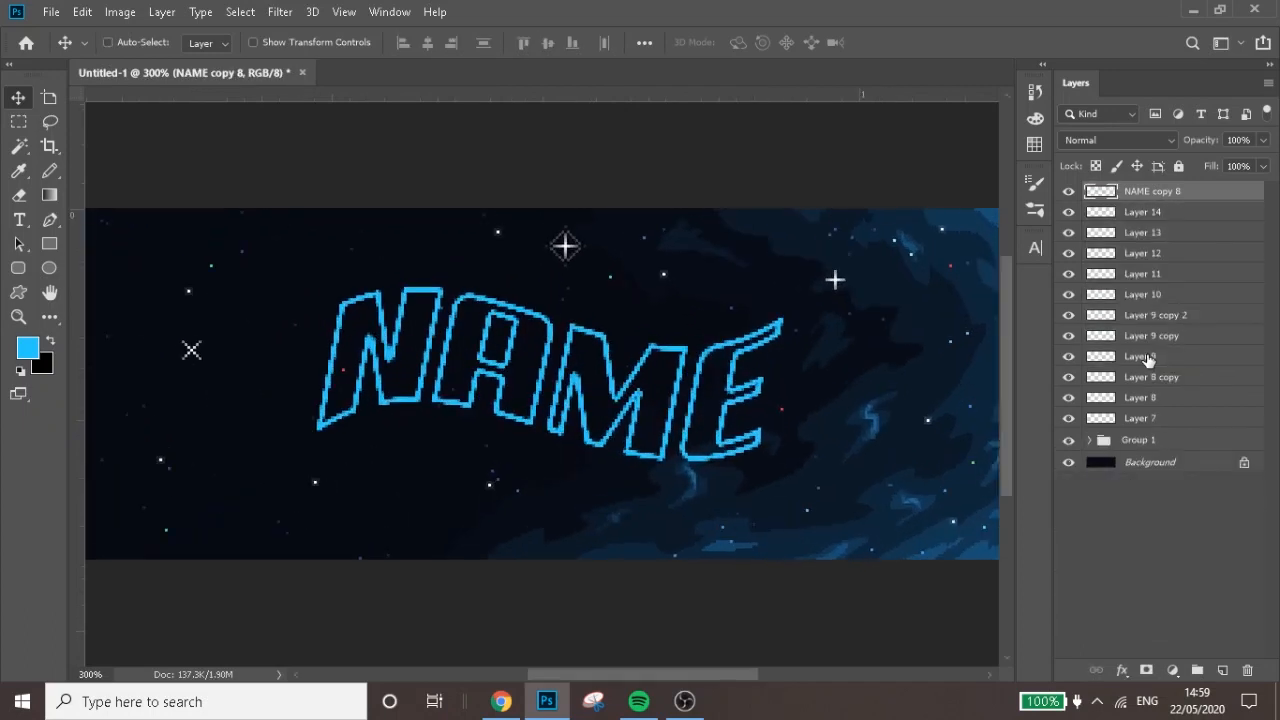
{"action": "key", "text": "ctrl+minus"}
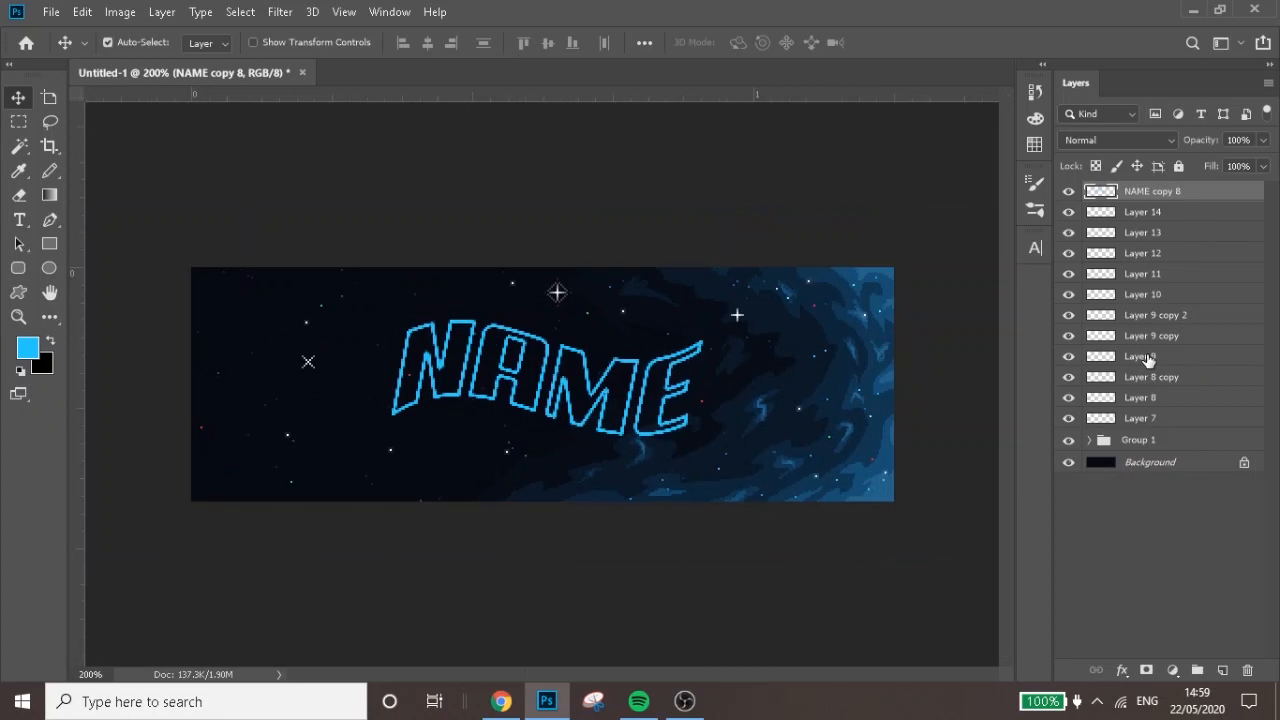